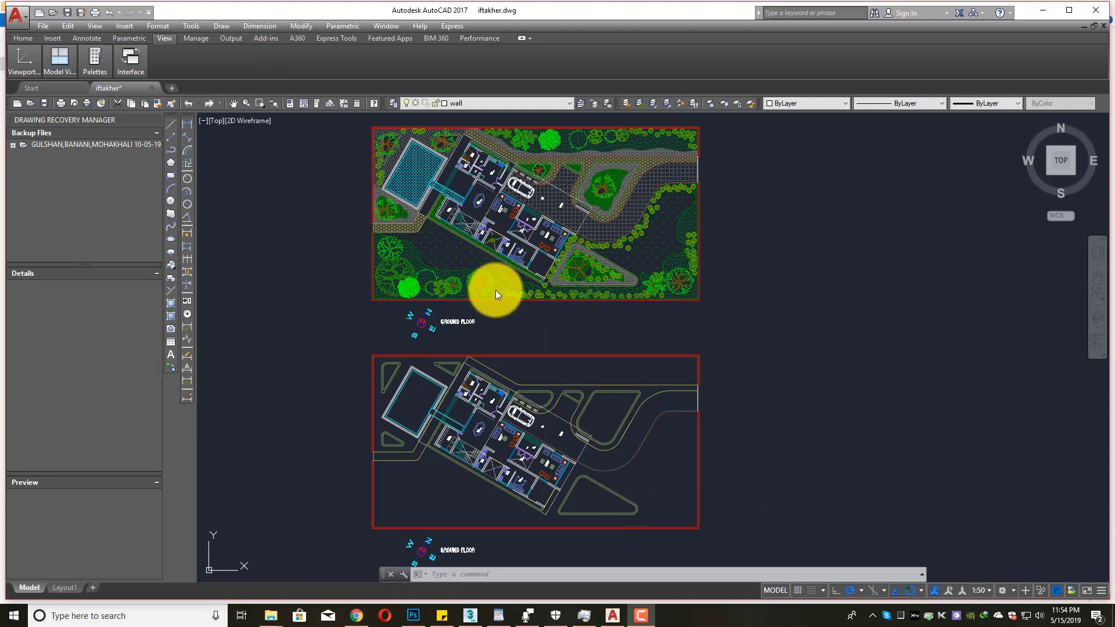
# - Examine the landscaped and the plain ground floor site plans, including the driveways, garden outlines and house layout
pyautogui.moveTo(519, 255); pyautogui.dragTo(528, 283)
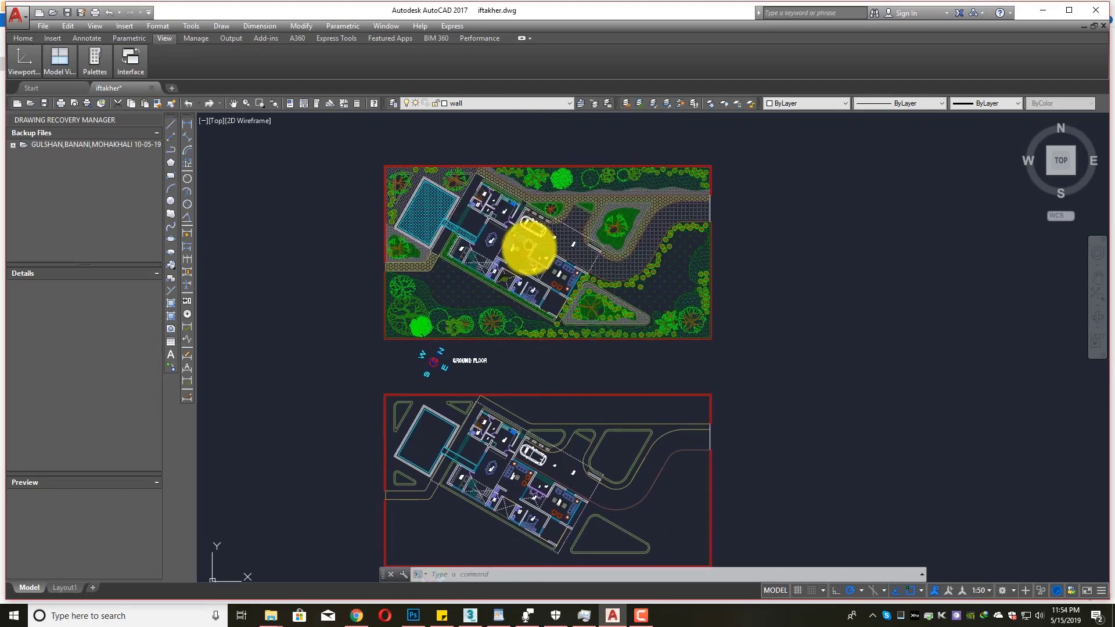
pyautogui.scroll(4, 528, 234)
pyautogui.scroll(-4, 530, 231)
pyautogui.moveTo(619, 249); pyautogui.dragTo(652, 286)
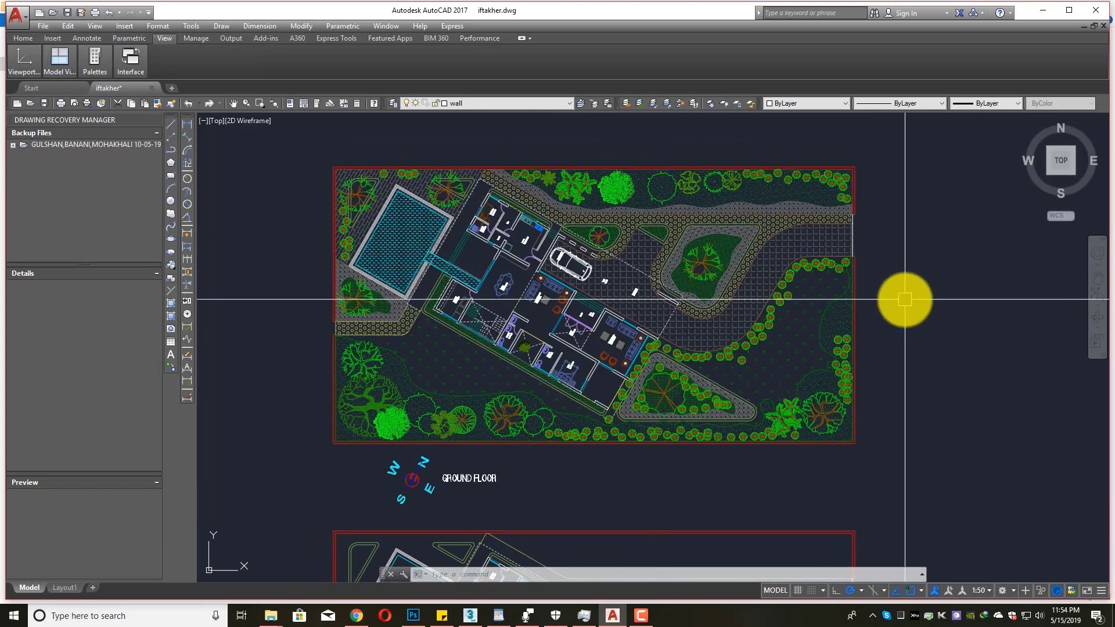
pyautogui.scroll(-2, 877, 298)
pyautogui.moveTo(926, 360); pyautogui.dragTo(872, 260)
pyautogui.moveTo(707, 415); pyautogui.dragTo(705, 313)
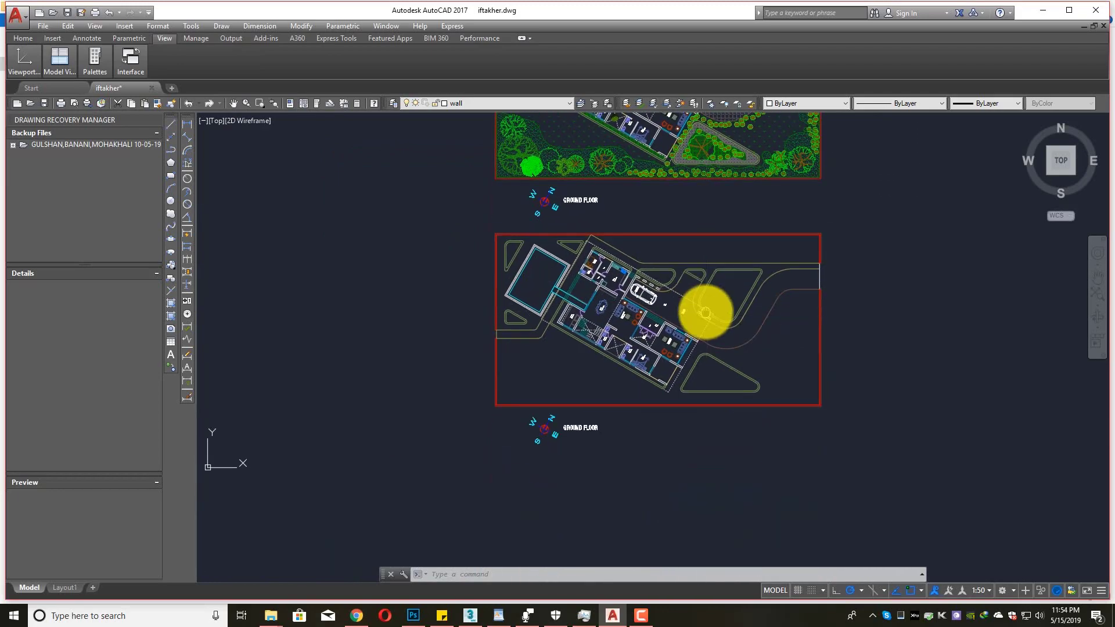
pyautogui.scroll(2, 705, 313)
pyautogui.moveTo(551, 255); pyautogui.dragTo(603, 433)
pyautogui.scroll(2, 606, 433)
pyautogui.scroll(-4, 625, 402)
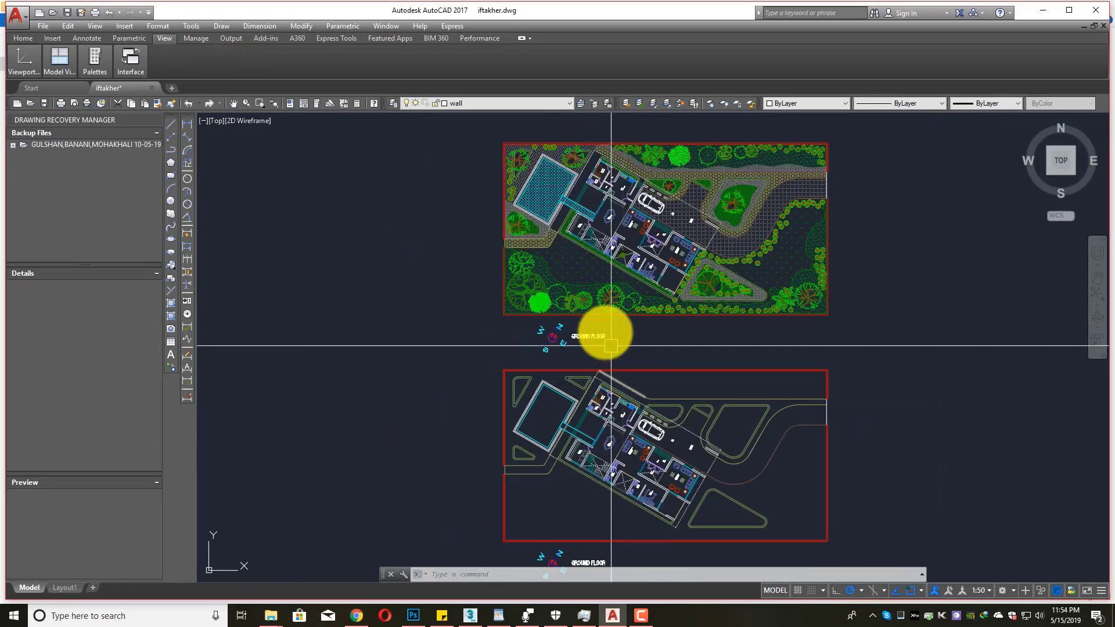
pyautogui.scroll(4, 525, 261)
pyautogui.scroll(-4, 518, 256)
pyautogui.moveTo(638, 306)
pyautogui.mouseDown()
pyautogui.moveTo(611, 219)
pyautogui.moveTo(621, 330)
pyautogui.mouseUp()
pyautogui.scroll(5, 702, 251)
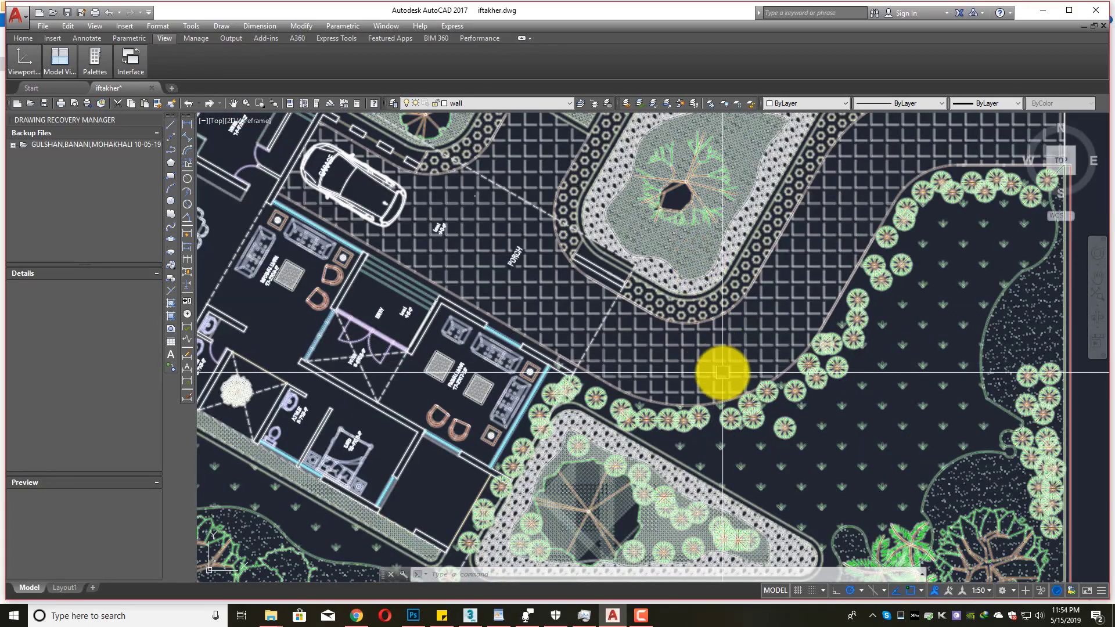
pyautogui.scroll(-5, 660, 336)
pyautogui.moveTo(697, 462); pyautogui.dragTo(690, 244)
pyautogui.scroll(4, 648, 374)
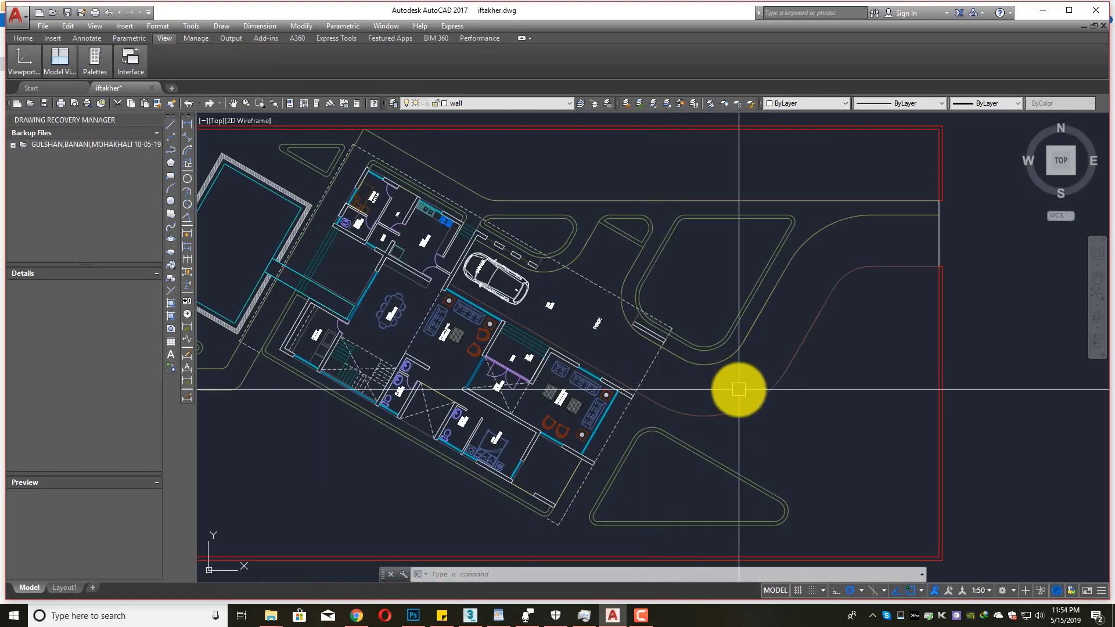
pyautogui.scroll(-2, 739, 389)
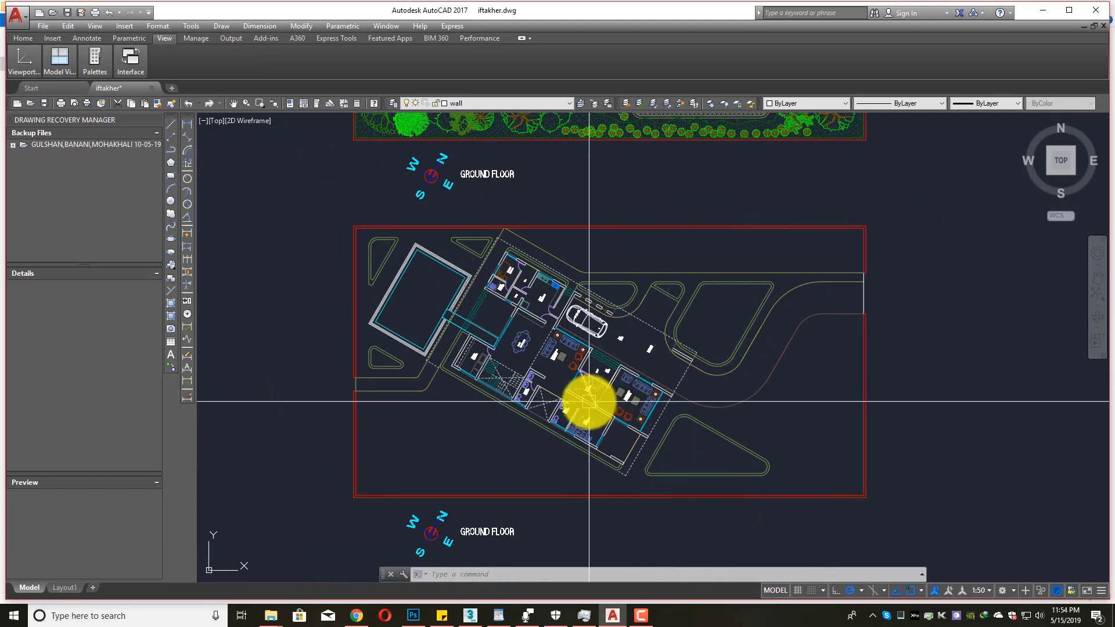
# - Use Trim on the driveway's lower edge line in the plain ground floor plan to clean its junction with the east boundary wall
pyautogui.scroll(10, 829, 331)
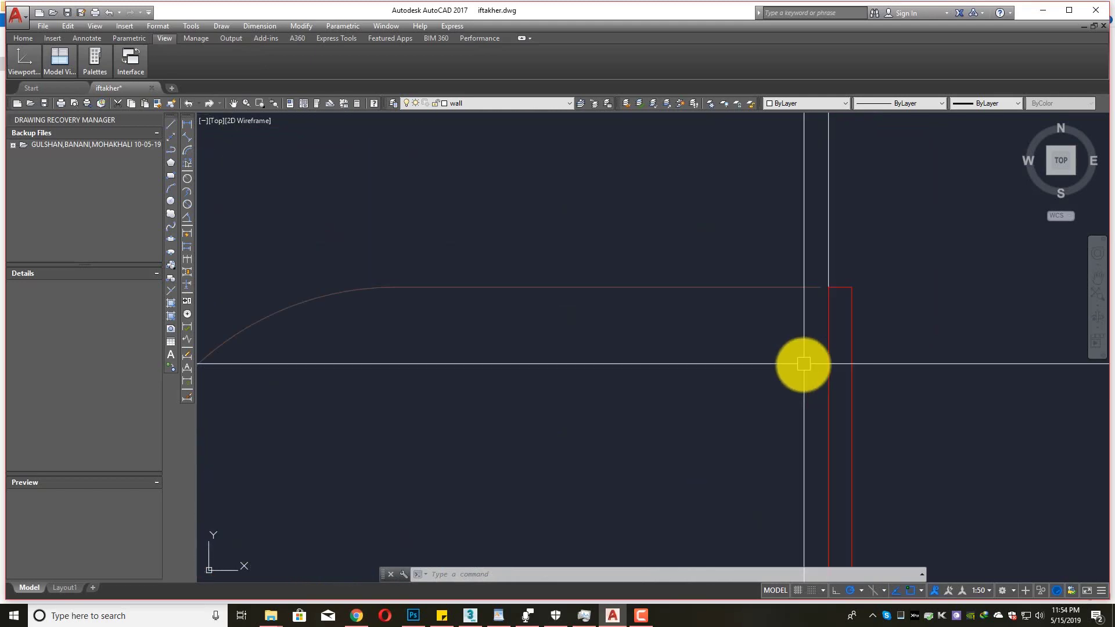
pyautogui.scroll(-8, 809, 378)
pyautogui.scroll(8, 782, 373)
pyautogui.scroll(4, 986, 351)
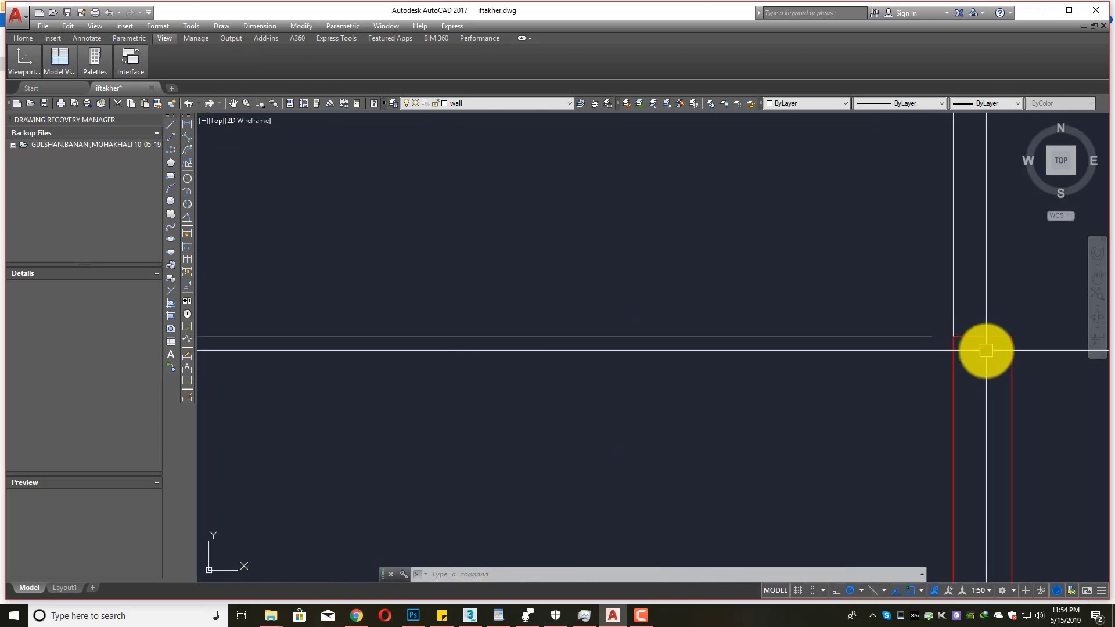
pyautogui.scroll(-10, 959, 361)
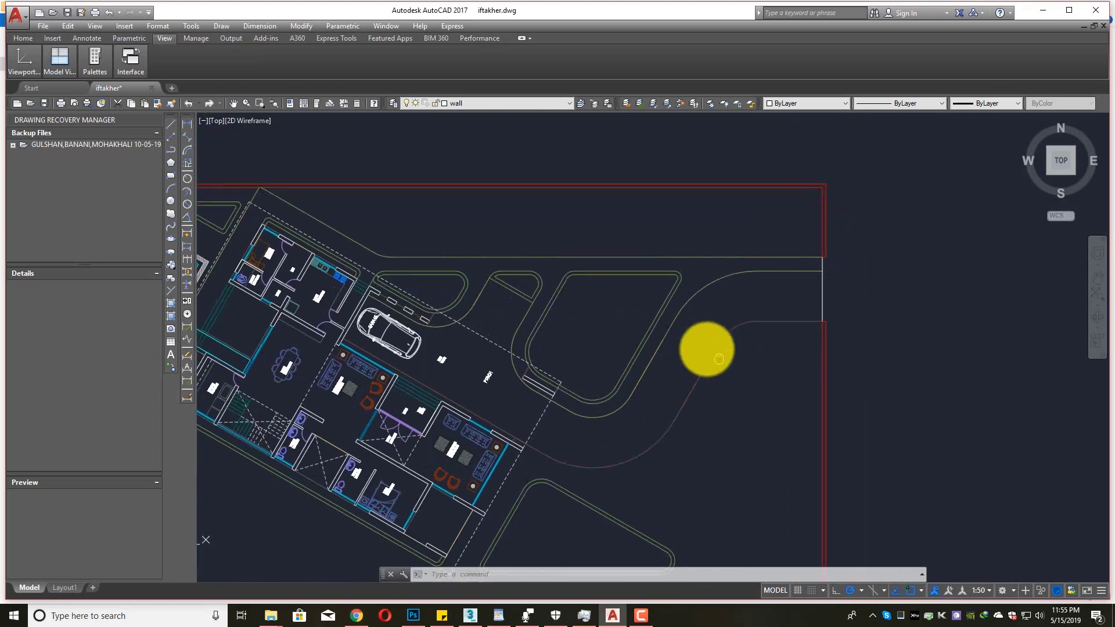
pyautogui.scroll(6, 779, 291)
pyautogui.write('t')
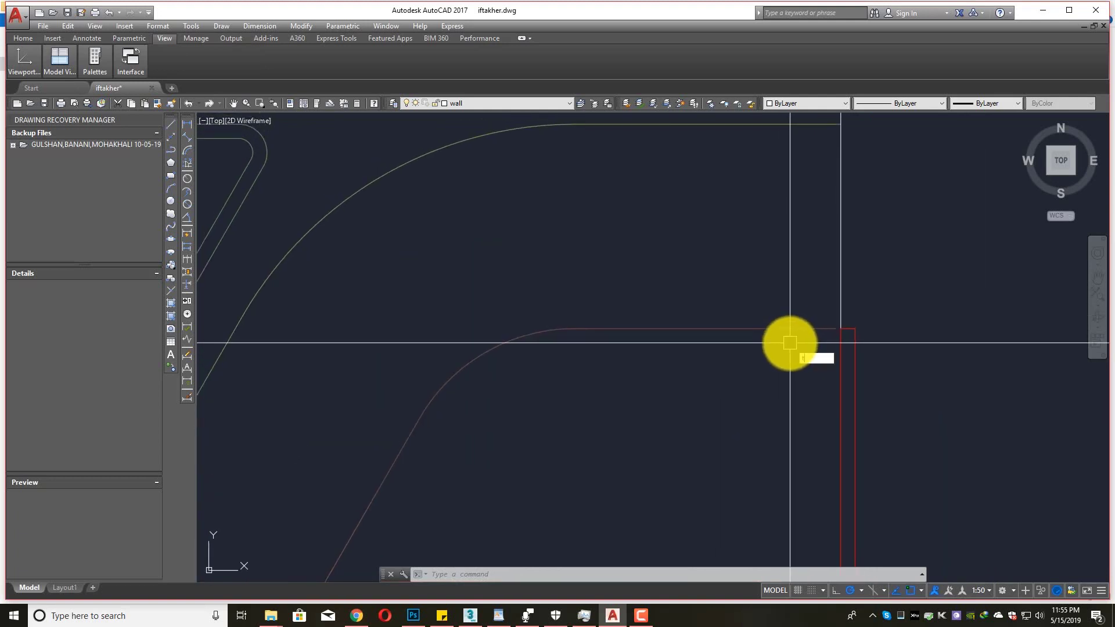
pyautogui.write('r')
pyautogui.press('Return')
pyautogui.press('Return')
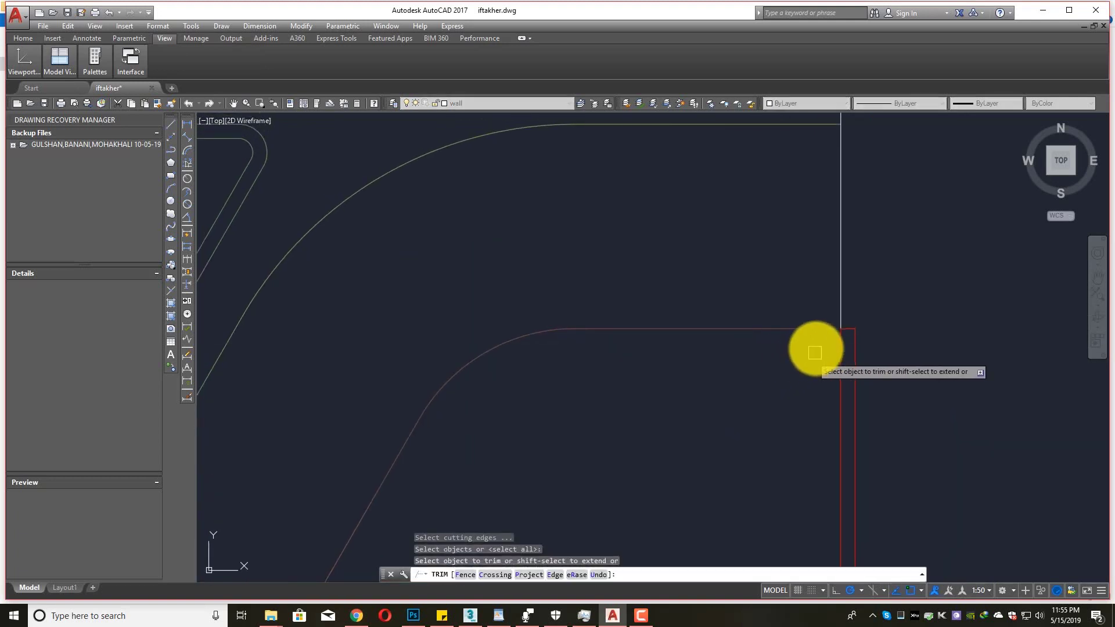
pyautogui.scroll(4, 823, 333)
pyautogui.click(841, 323)
pyautogui.press('Return')
# - Check the plain ground floor plan and the rounded corners of its triangular garden bed
pyautogui.scroll(-14, 822, 338)
pyautogui.scroll(3, 704, 357)
pyautogui.moveTo(751, 365); pyautogui.dragTo(751, 315)
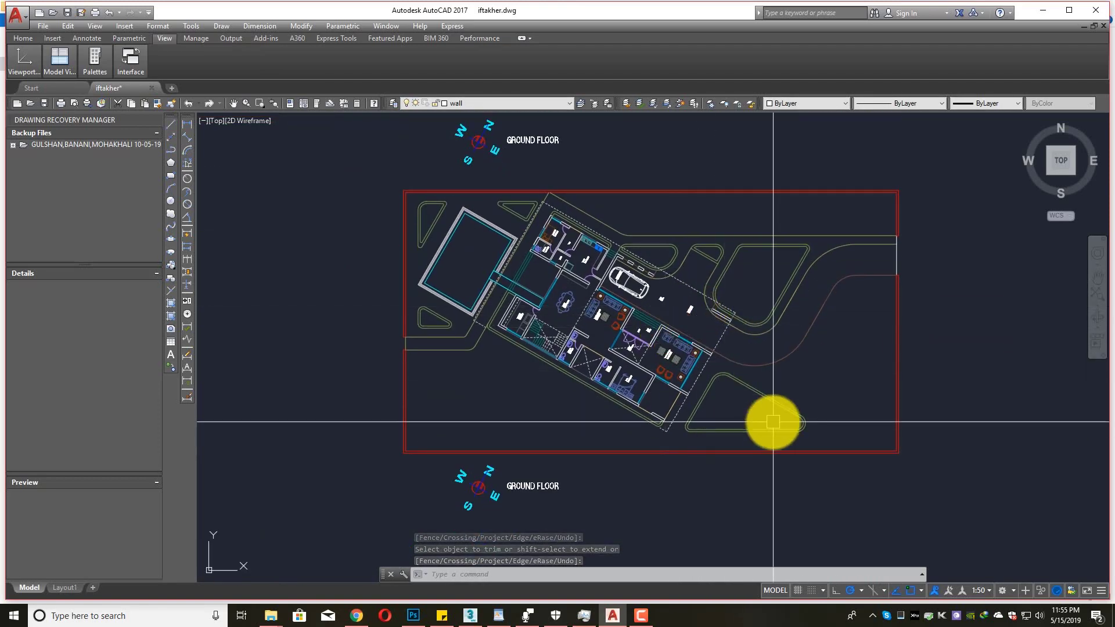
pyautogui.scroll(6, 714, 361)
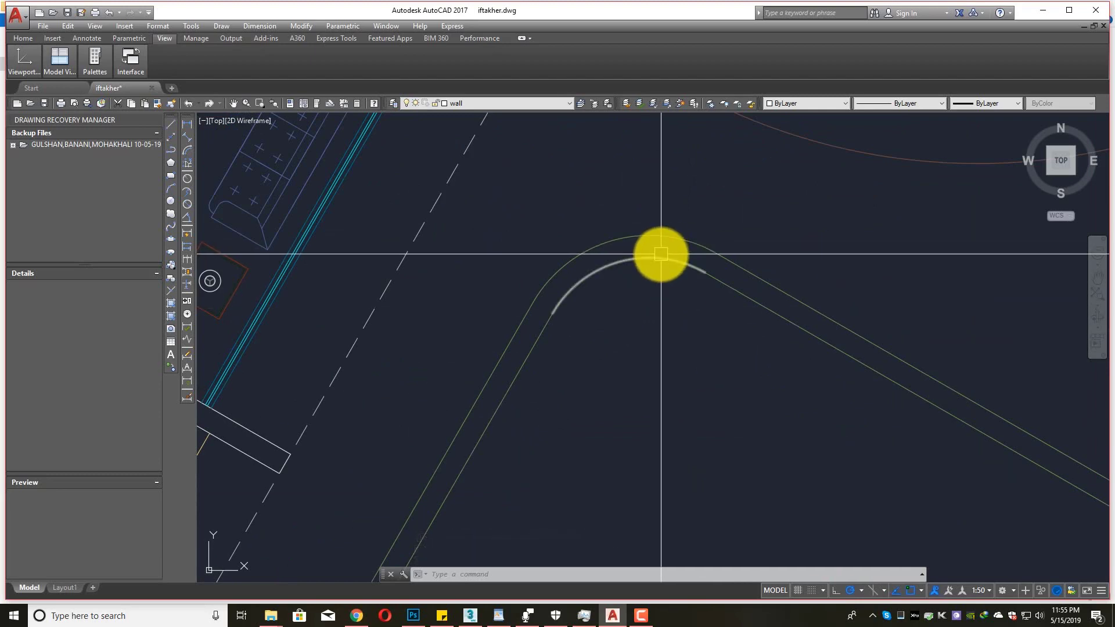
pyautogui.scroll(-5, 661, 254)
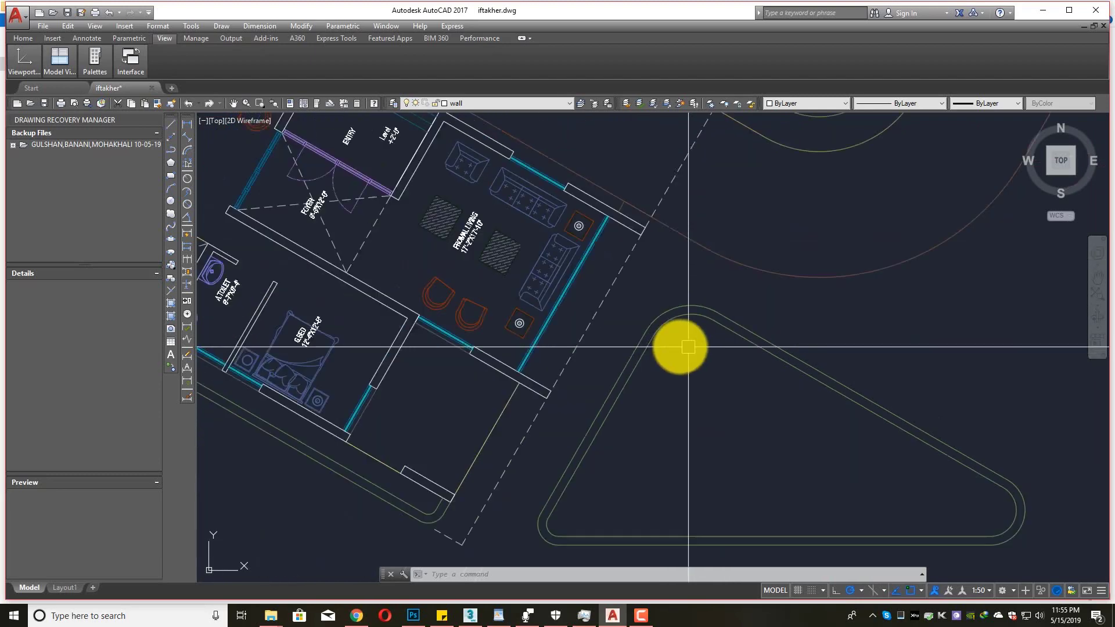
pyautogui.scroll(-3, 721, 379)
pyautogui.moveTo(719, 330); pyautogui.dragTo(734, 358)
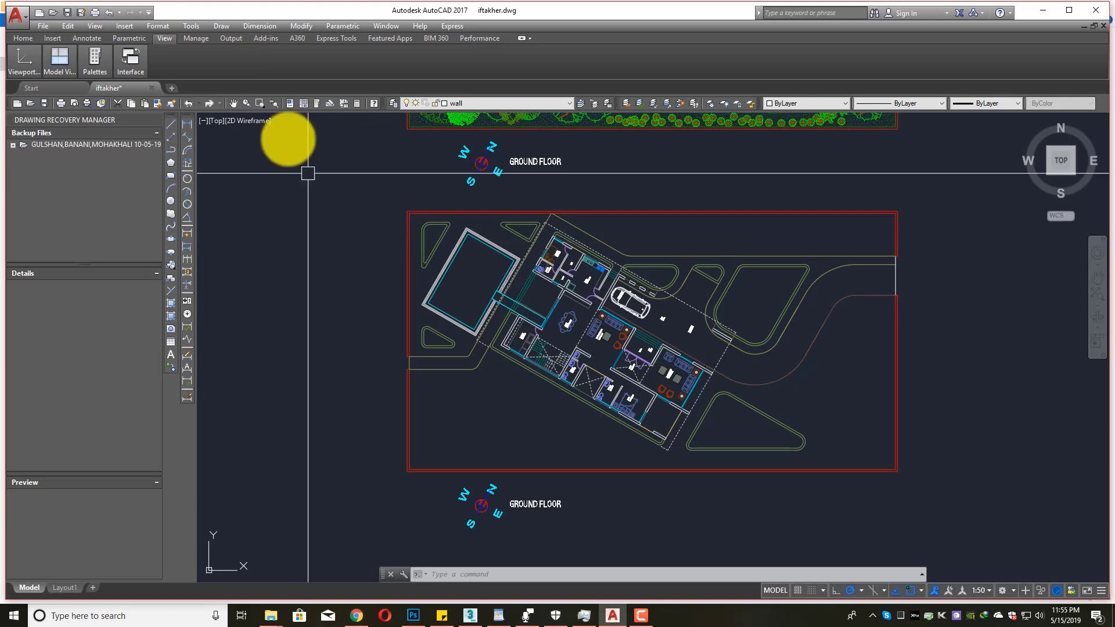
pyautogui.click(253, 28)
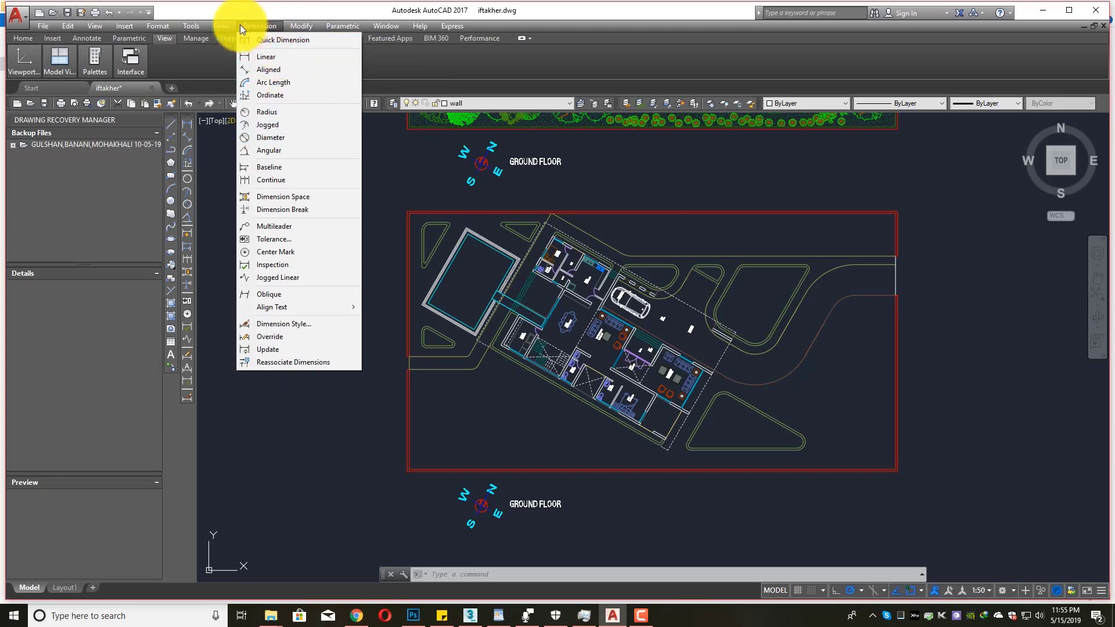
pyautogui.click(249, 2)
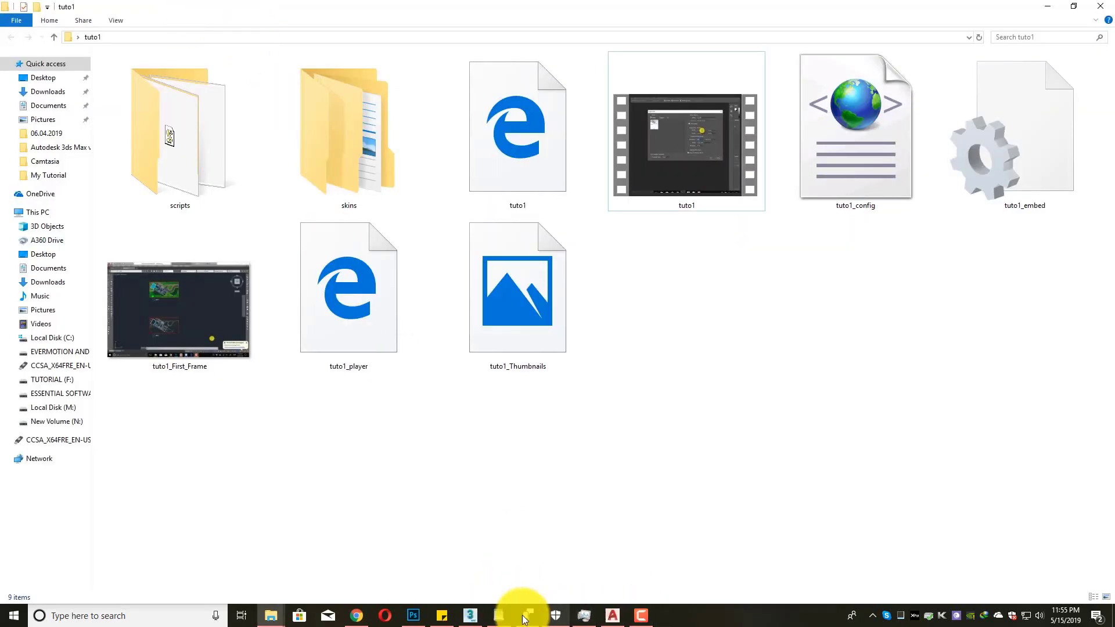
pyautogui.click(611, 616)
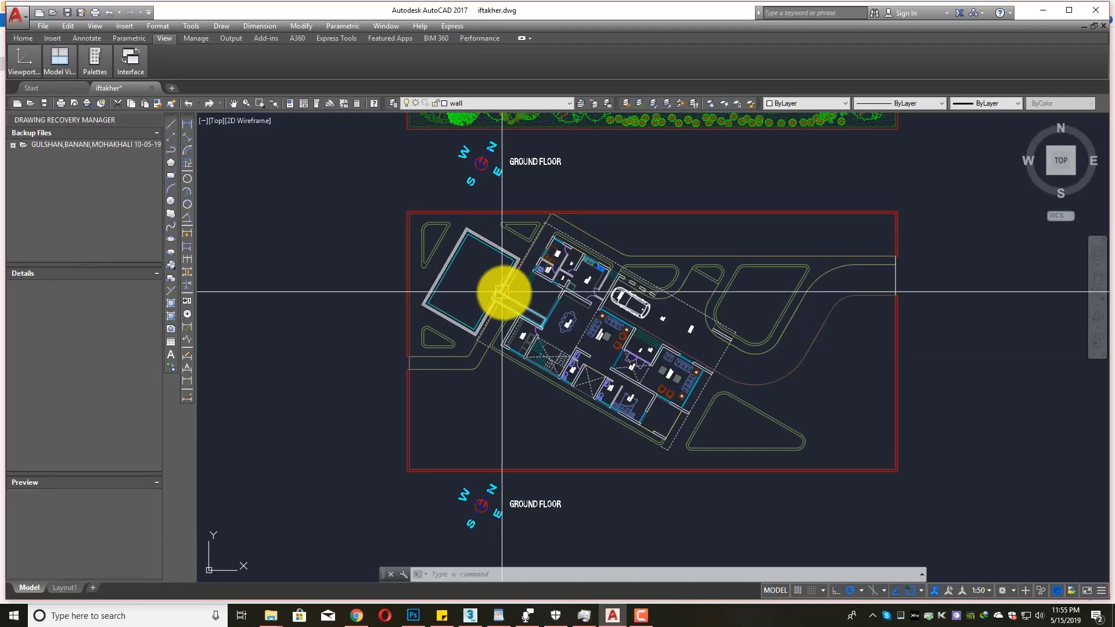
pyautogui.scroll(-2, 506, 290)
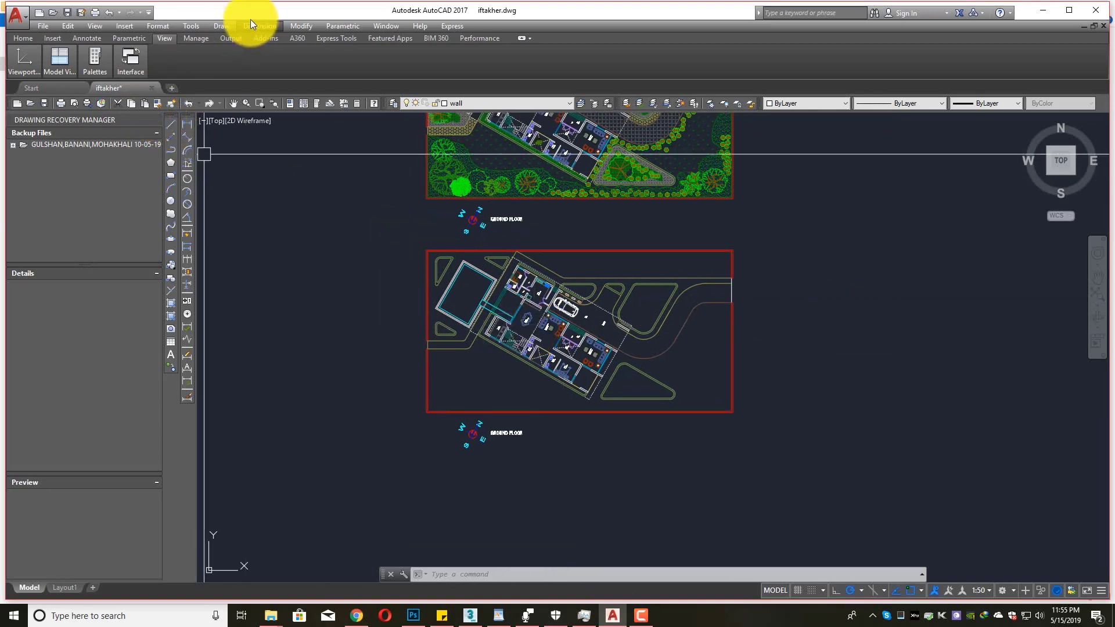
# - Maximize the drawing window and switch from model space to Layout1
pyautogui.doubleClick(239, 11)
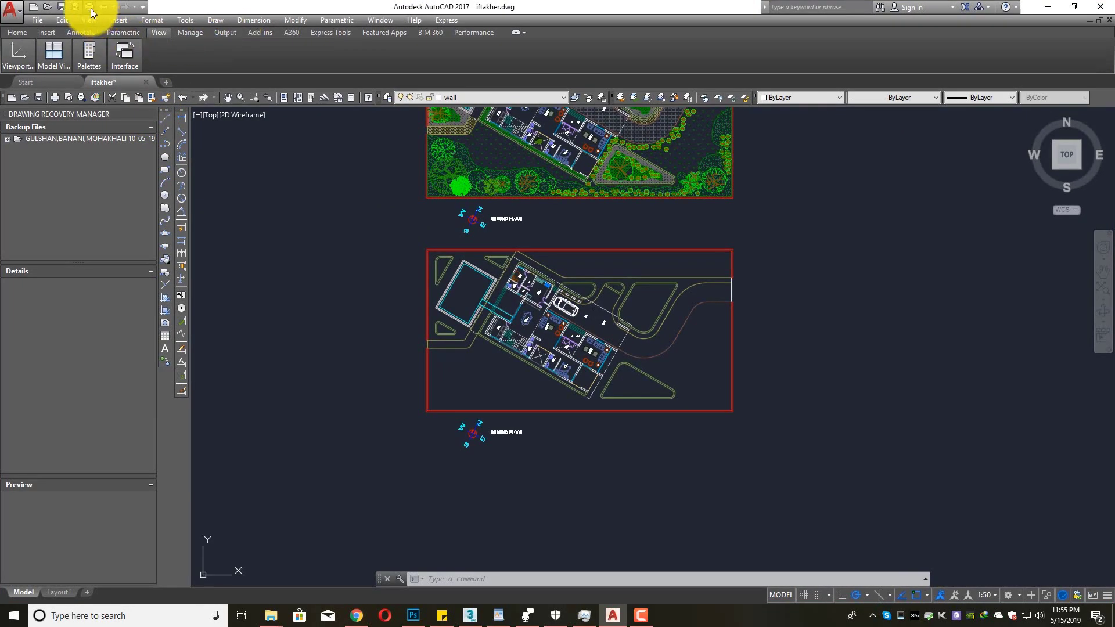
pyautogui.click(54, 593)
pyautogui.scroll(-8, 494, 314)
pyautogui.scroll(2, 602, 333)
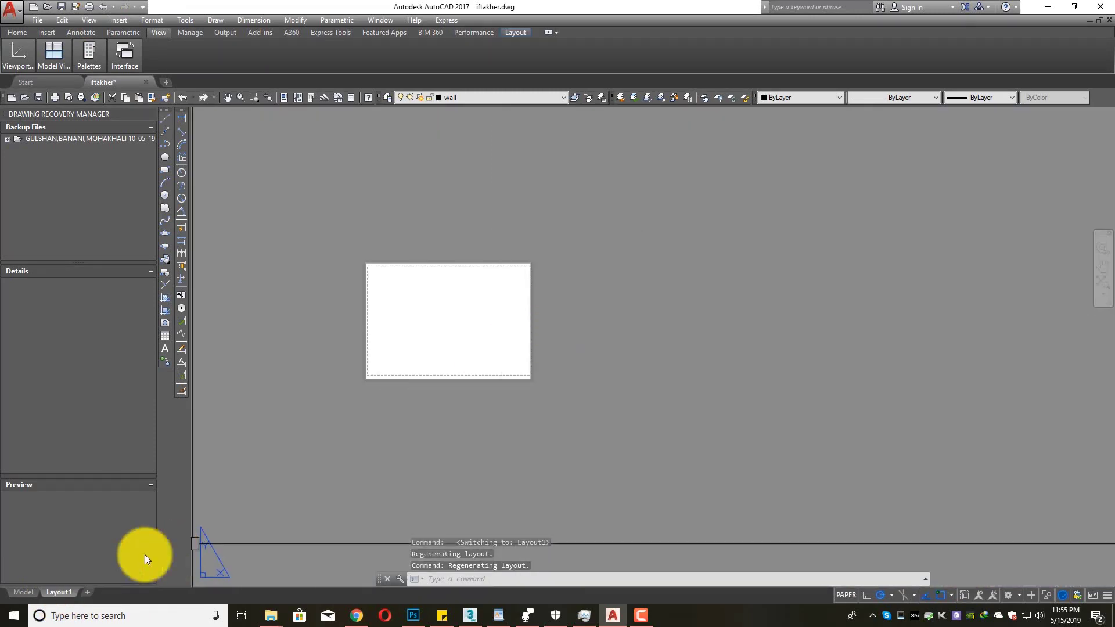
pyautogui.click(34, 590)
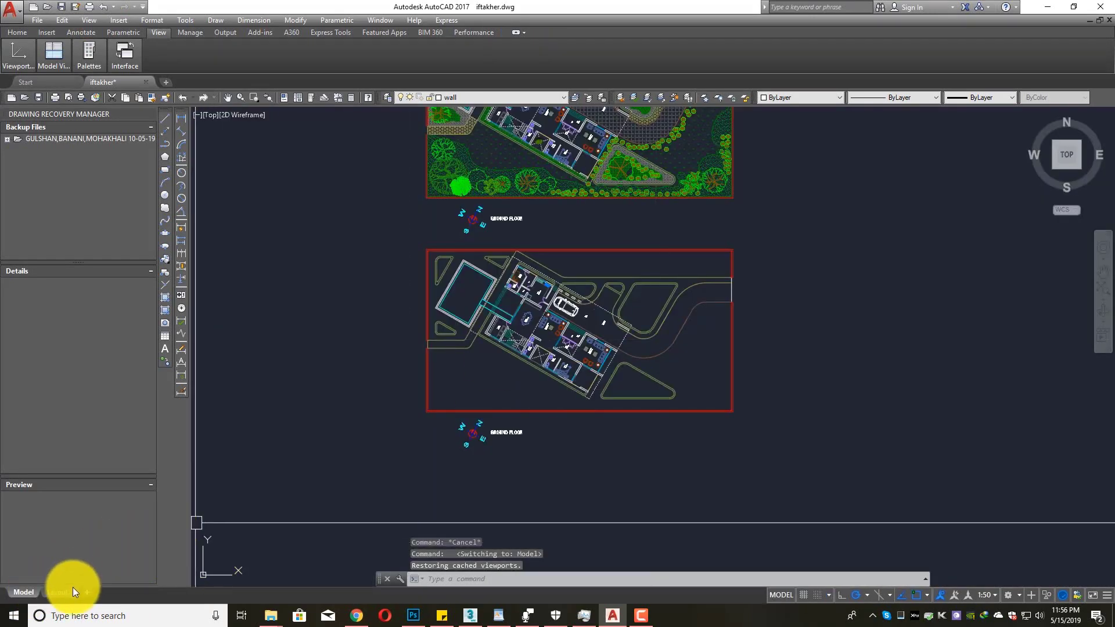
pyautogui.click(58, 592)
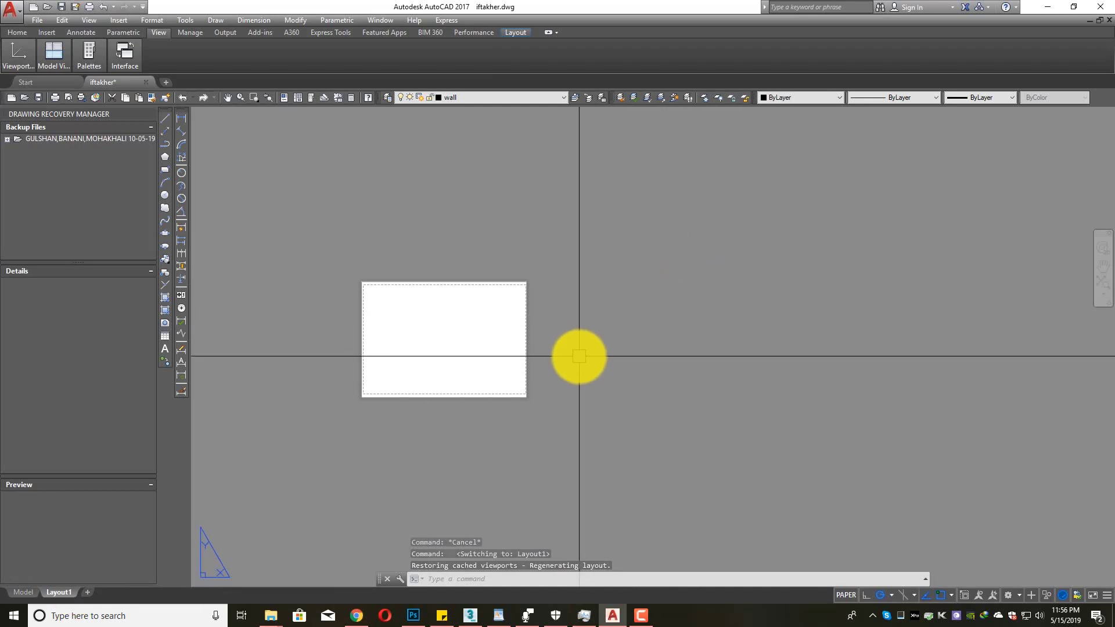
# - Draw a closed 30 by 40 inch upright rectangle beside the white sheet using Line with Ortho on
pyautogui.write('l')
pyautogui.press('Return')
pyautogui.click(577, 291)
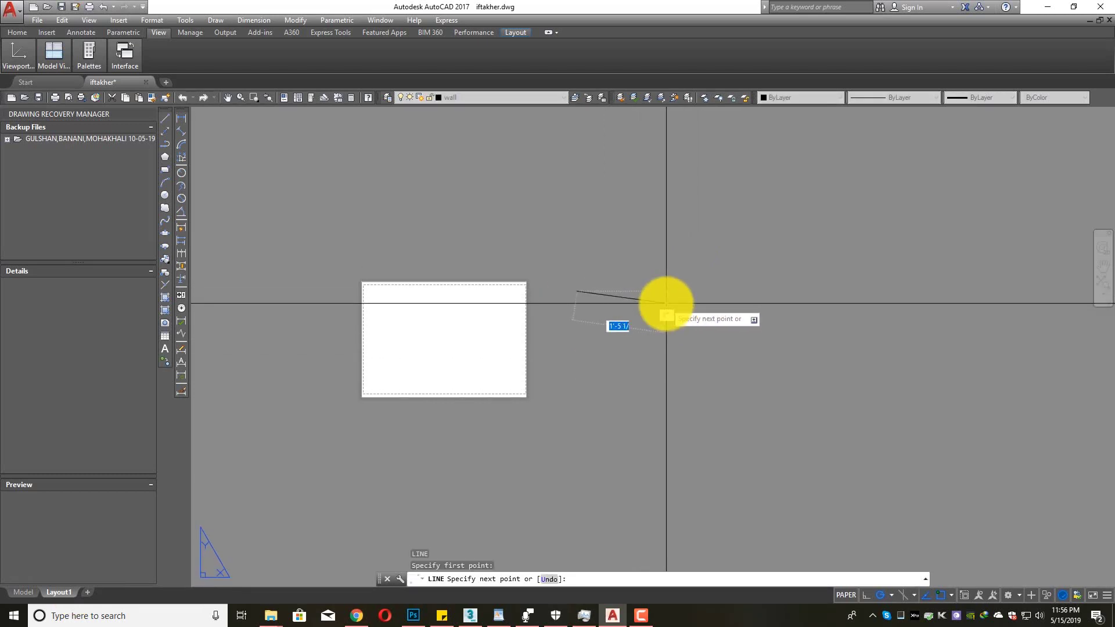
pyautogui.press('F8')
pyautogui.write('30')
pyautogui.press('Return')
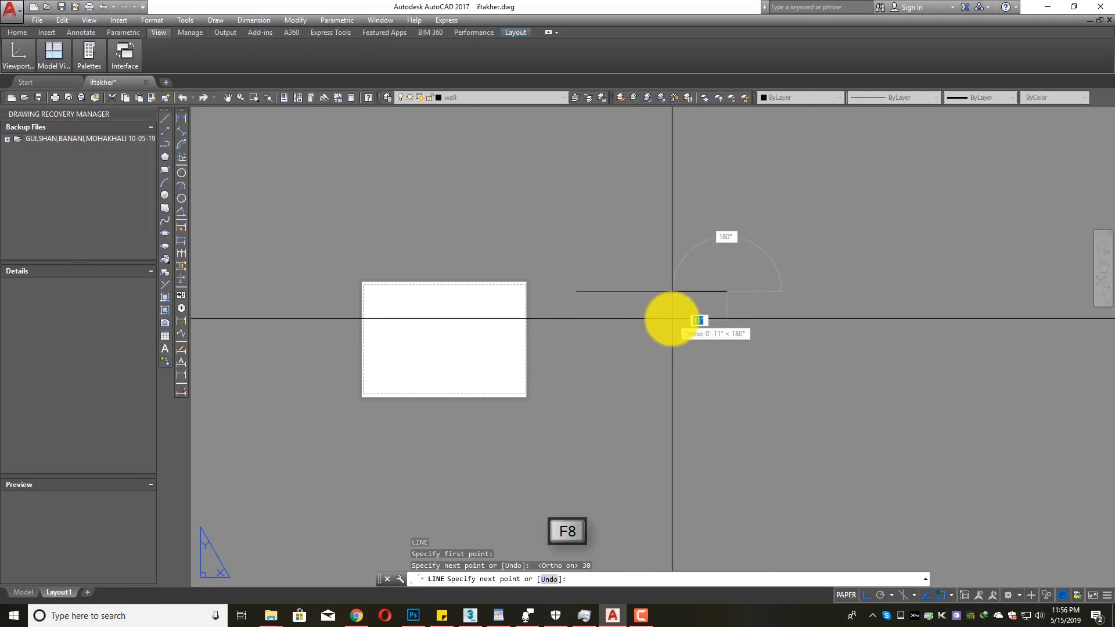
pyautogui.write('40')
pyautogui.press('Return')
pyautogui.write('30')
pyautogui.press('Return')
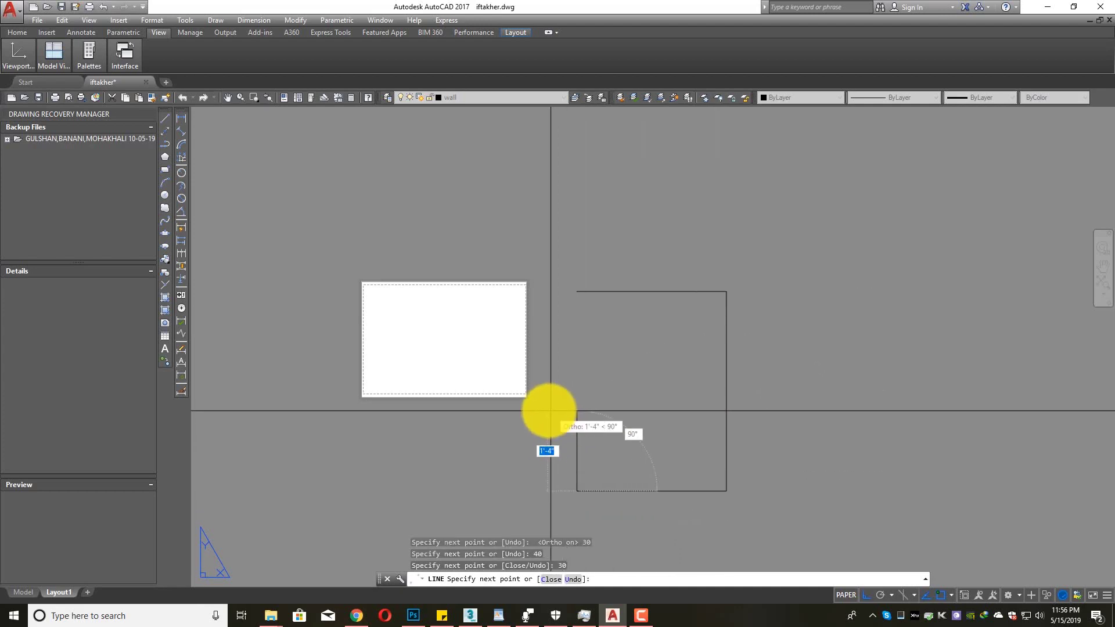
pyautogui.write('c')
pyautogui.press('Return')
pyautogui.scroll(-2, 636, 332)
pyautogui.scroll(4, 613, 272)
pyautogui.moveTo(654, 354); pyautogui.dragTo(649, 322)
pyautogui.click(612, 272)
pyautogui.click(608, 264)
pyautogui.scroll(-4, 617, 276)
pyautogui.scroll(4, 634, 328)
pyautogui.press('Escape')
pyautogui.moveTo(597, 264); pyautogui.dragTo(602, 293)
pyautogui.scroll(-2, 603, 294)
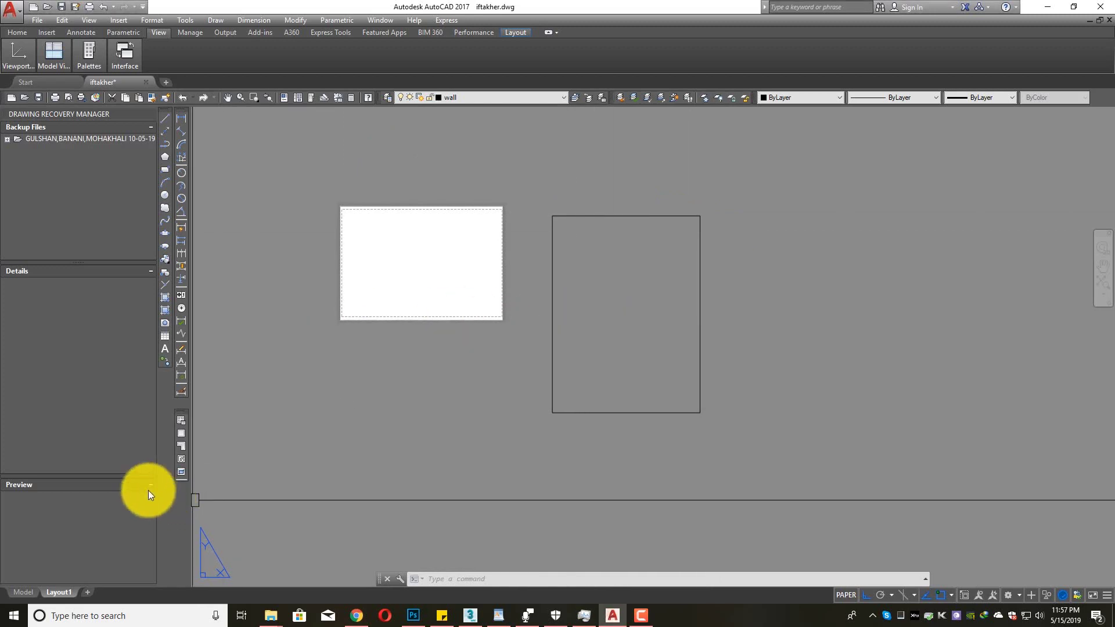
# - Create a single rectangular viewport spanning opposite corners of the 30 by 40 rectangle
pyautogui.click(185, 433)
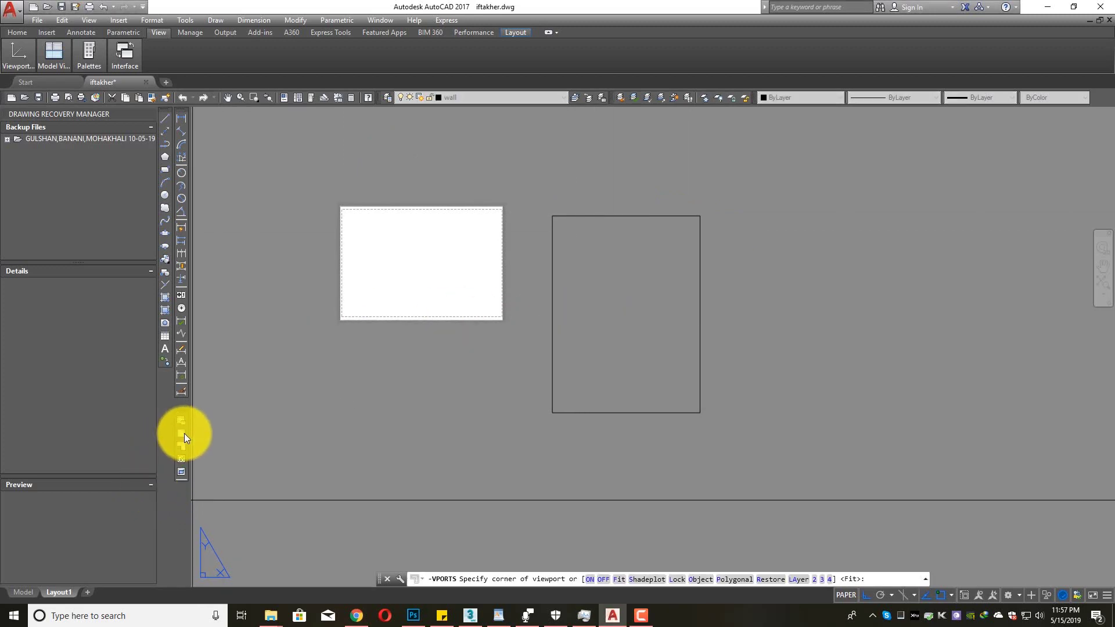
pyautogui.click(552, 216)
pyautogui.click(700, 413)
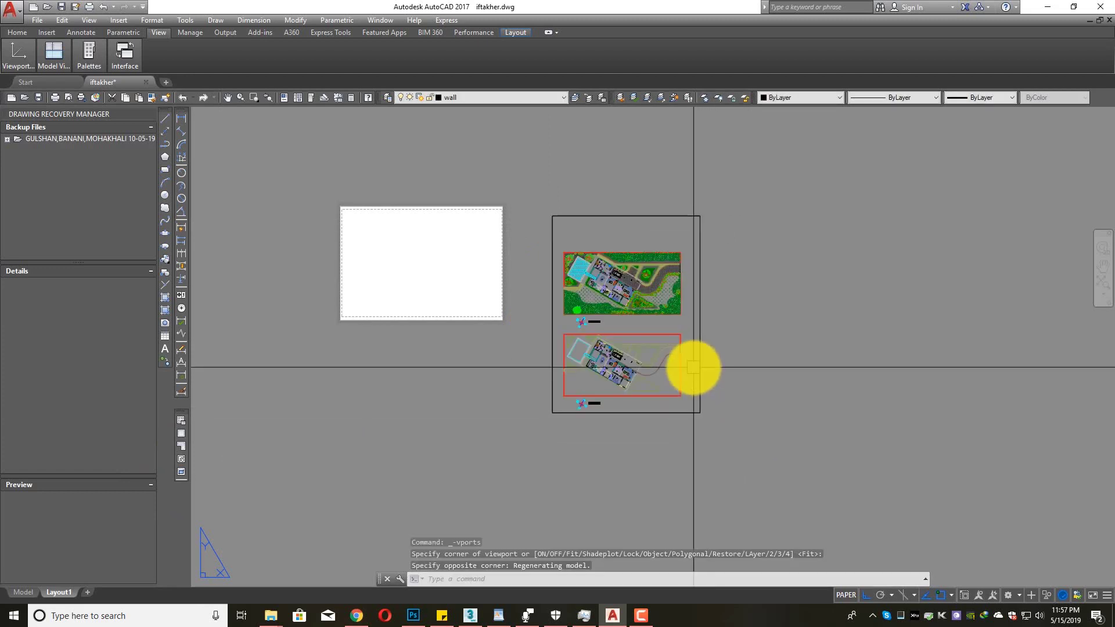
# - Activate the new viewport's model space and set its scale to 1/8" = 1'-0"
pyautogui.click(624, 235)
pyautogui.doubleClick(624, 235)
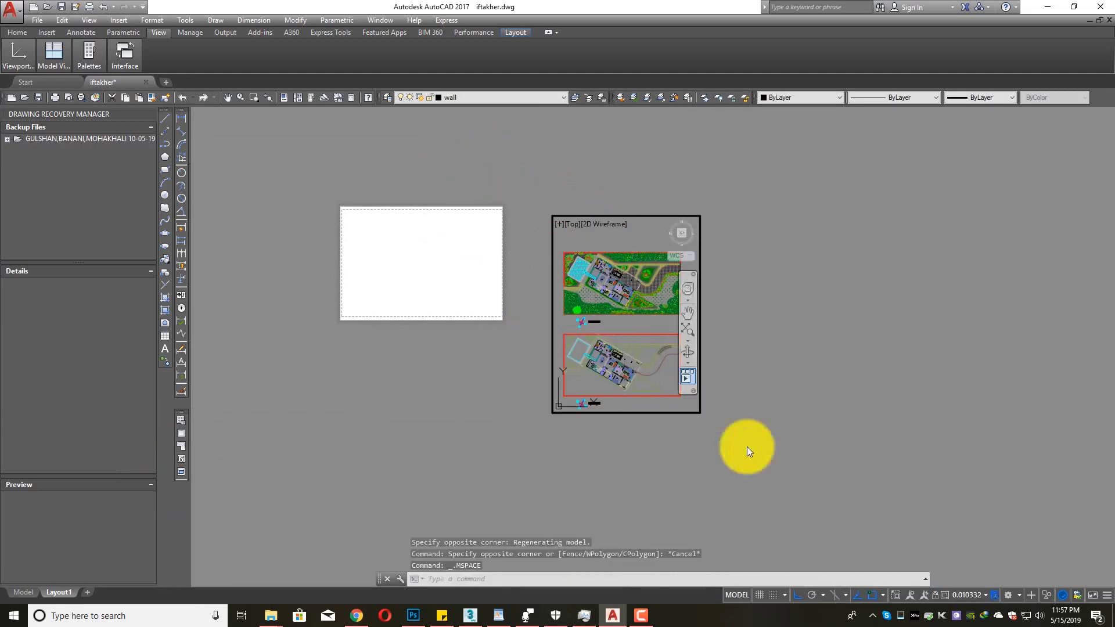
pyautogui.click(970, 595)
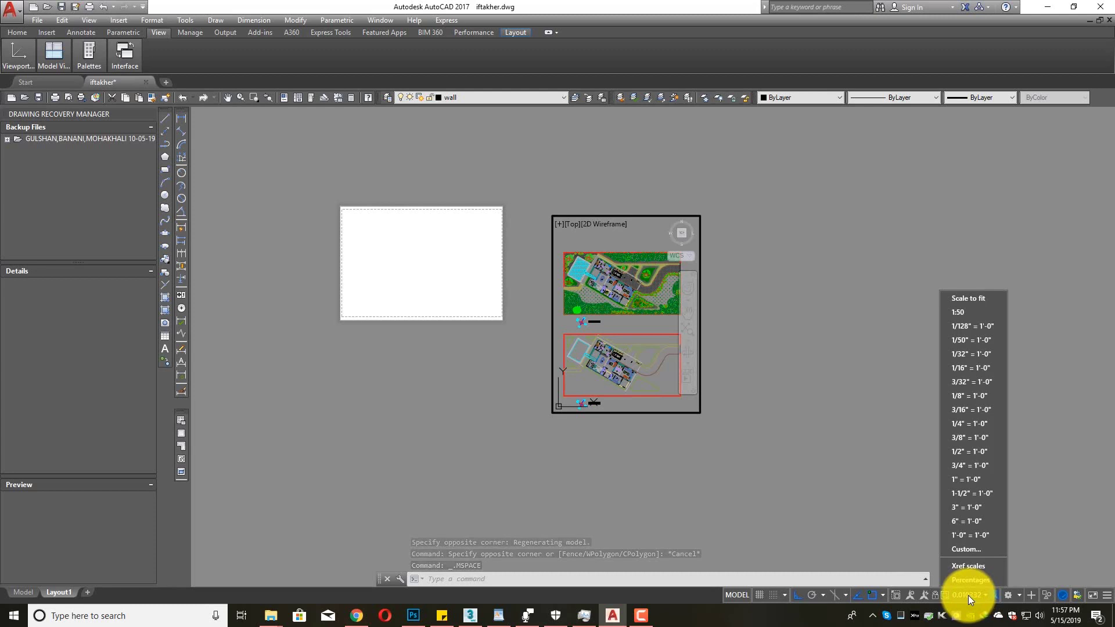
pyautogui.click(967, 398)
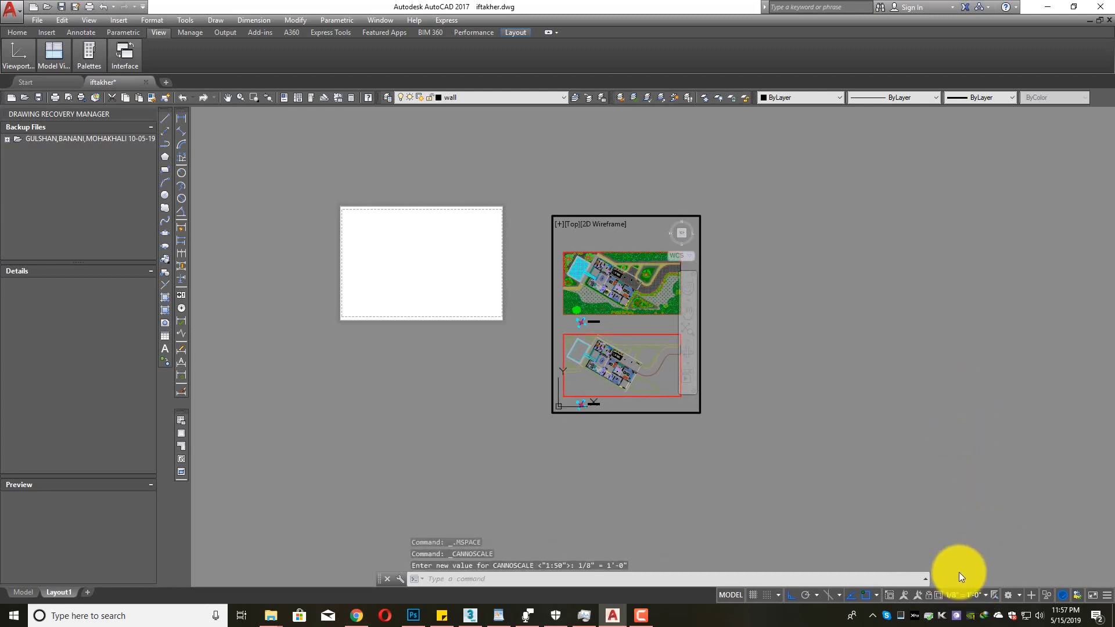
# - Reposition the plain ground floor plan in the upper part of the viewport and return to paper space
pyautogui.moveTo(633, 343); pyautogui.dragTo(634, 232)
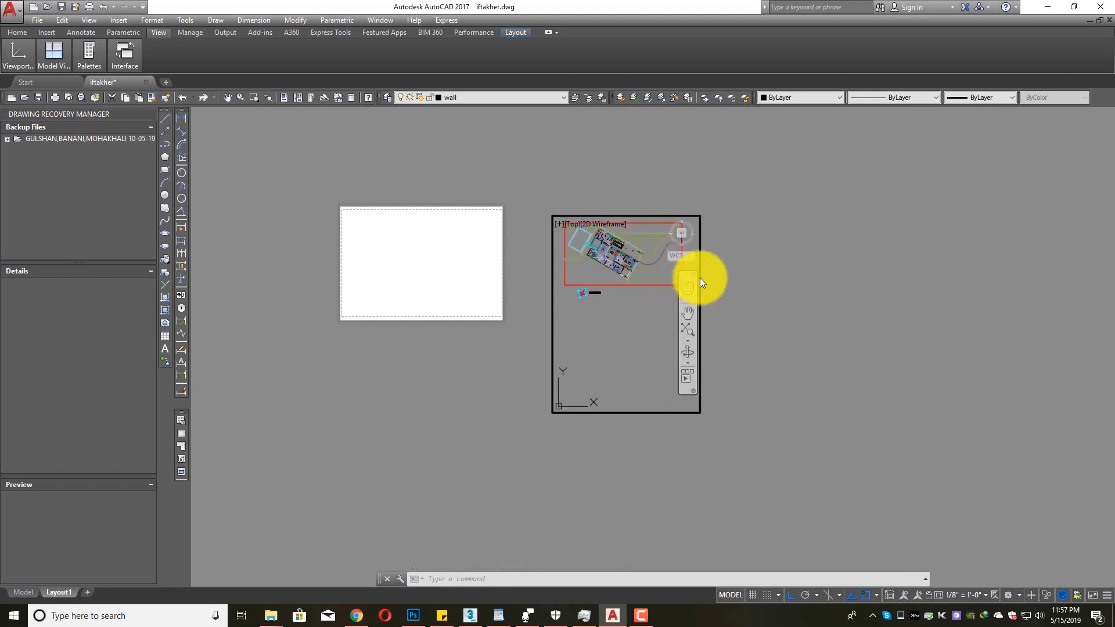
pyautogui.doubleClick(742, 278)
pyautogui.scroll(2, 615, 207)
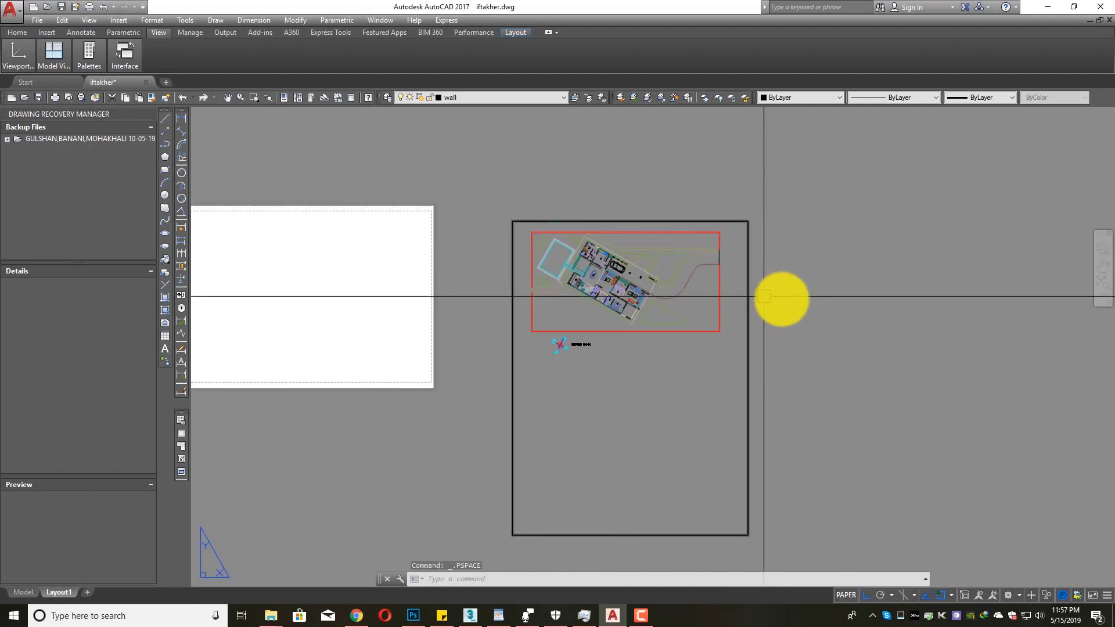
# - Shift the ground floor plan slightly upward inside the viewport and return to paper space
pyautogui.doubleClick(657, 376)
pyautogui.moveTo(636, 392); pyautogui.dragTo(636, 388)
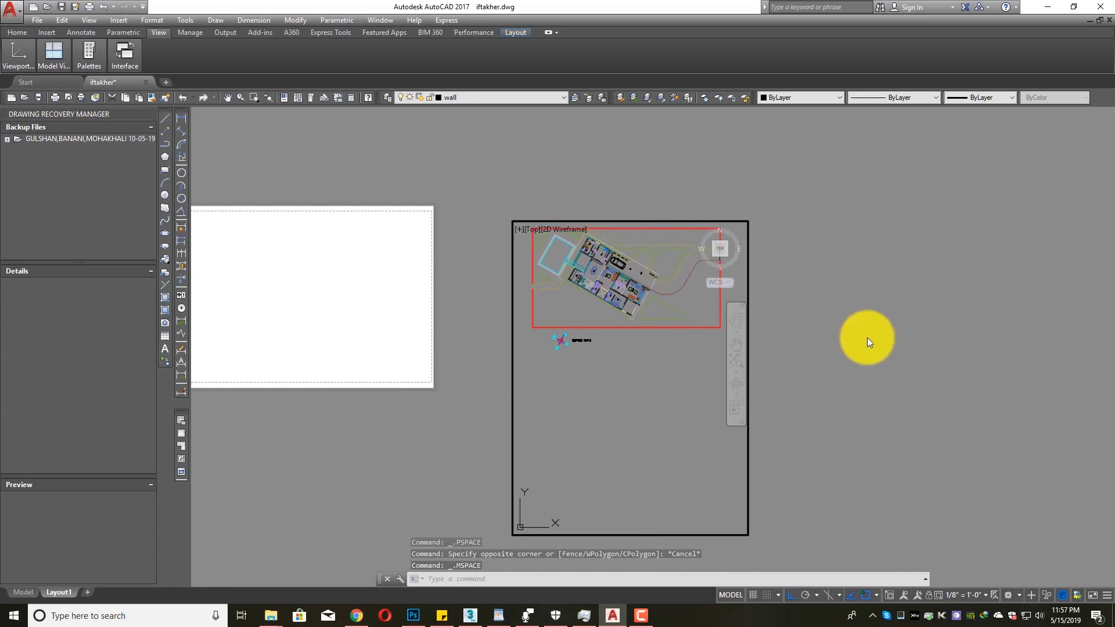
pyautogui.doubleClick(867, 337)
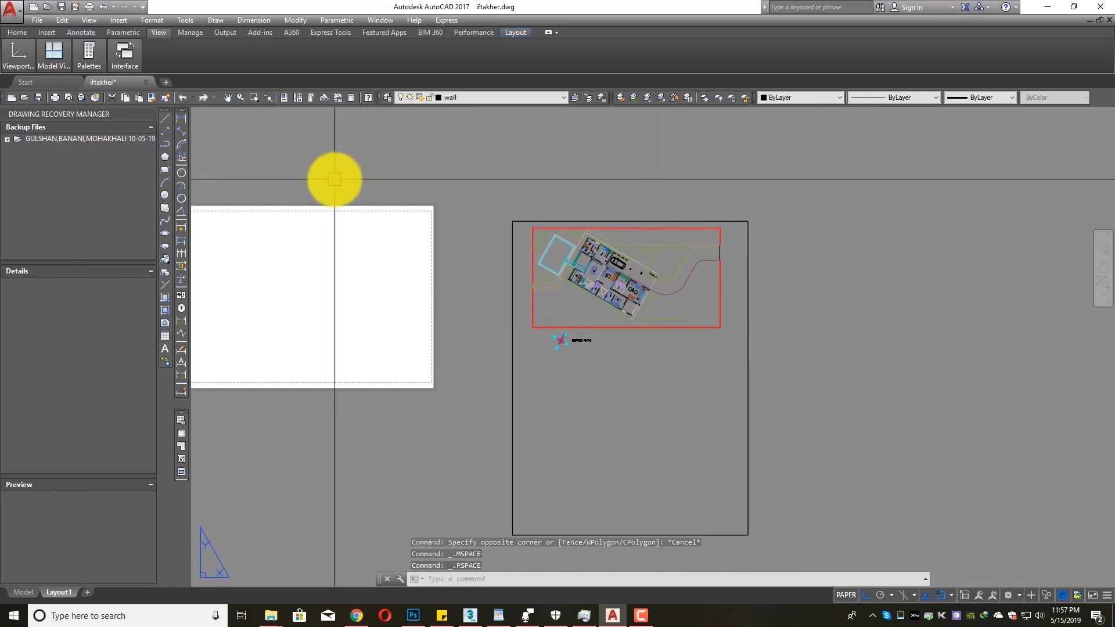
# - Open the plot settings for Layout1 and set the plotter to DWG To PDF.pc3
pyautogui.click(88, 9)
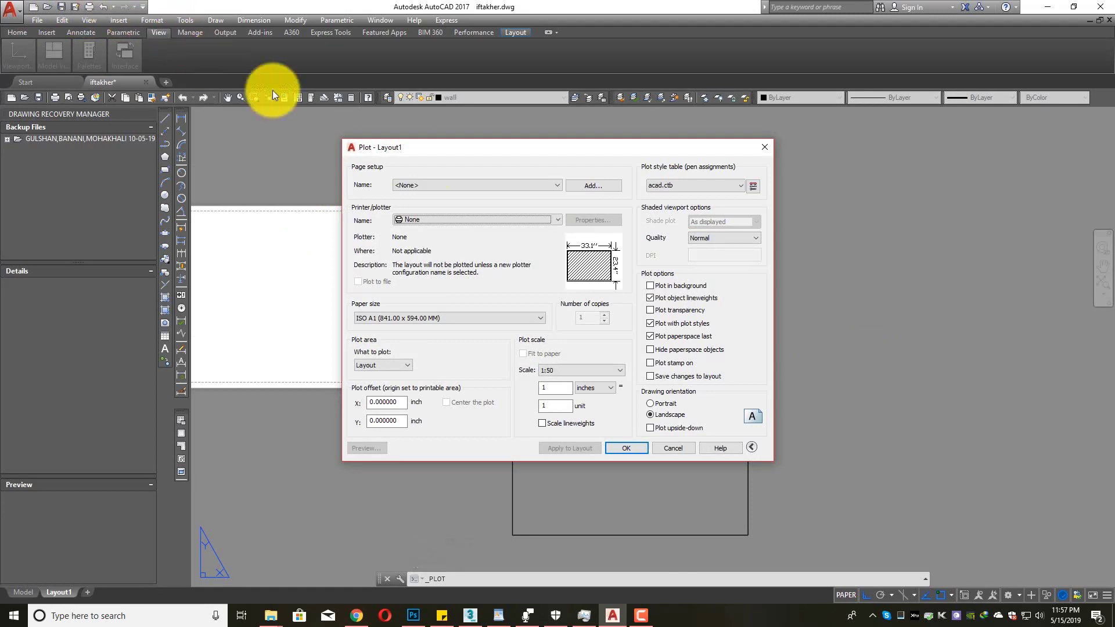
pyautogui.click(426, 183)
pyautogui.click(427, 184)
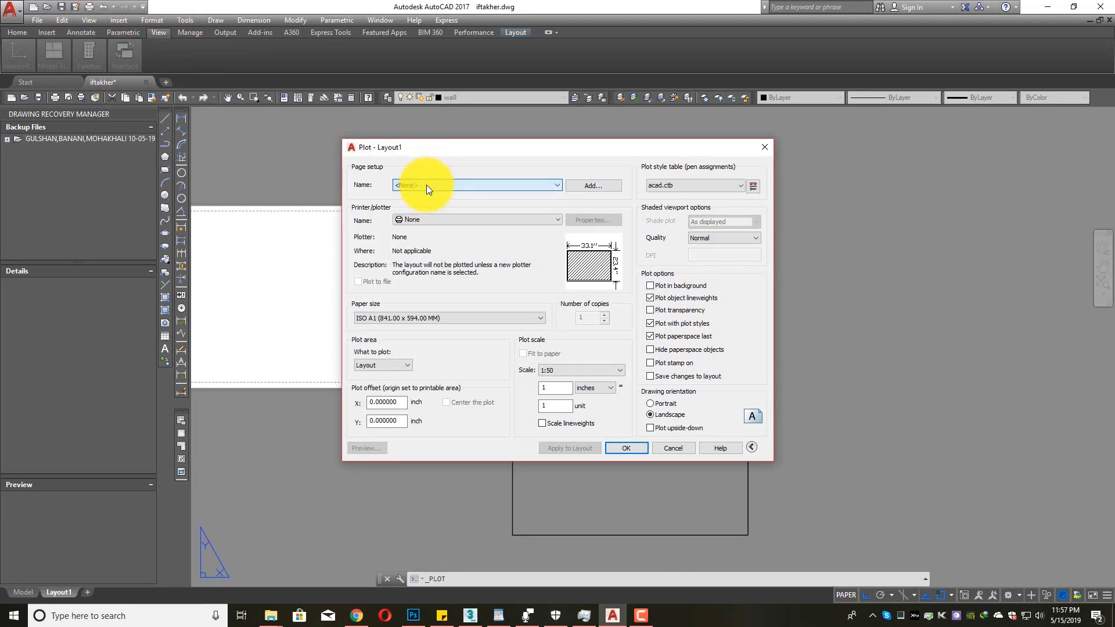
pyautogui.click(429, 221)
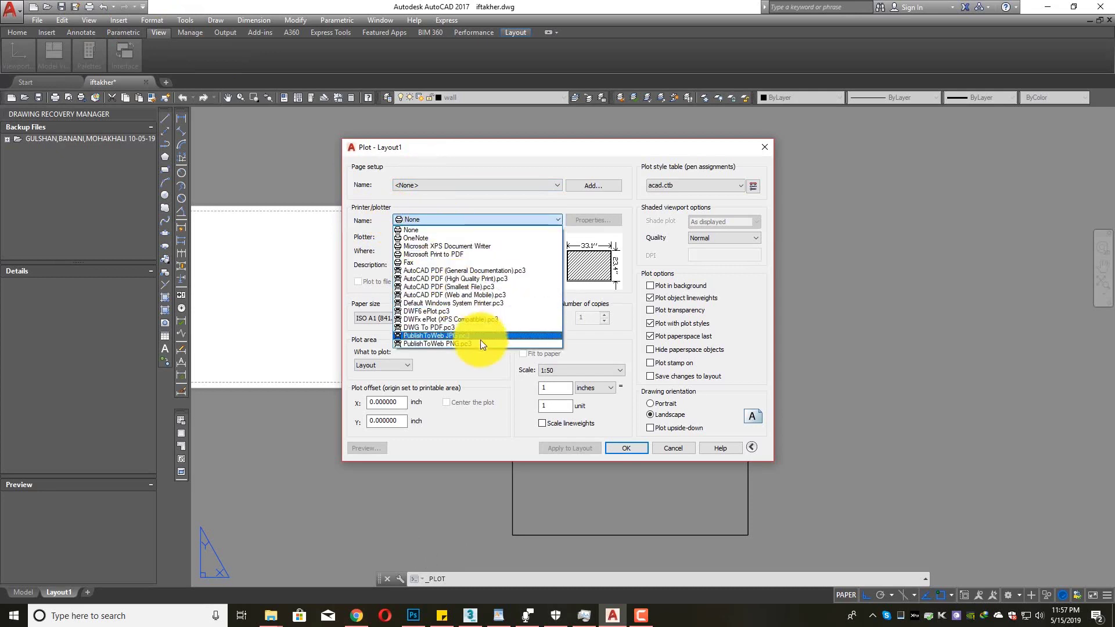
pyautogui.click(438, 327)
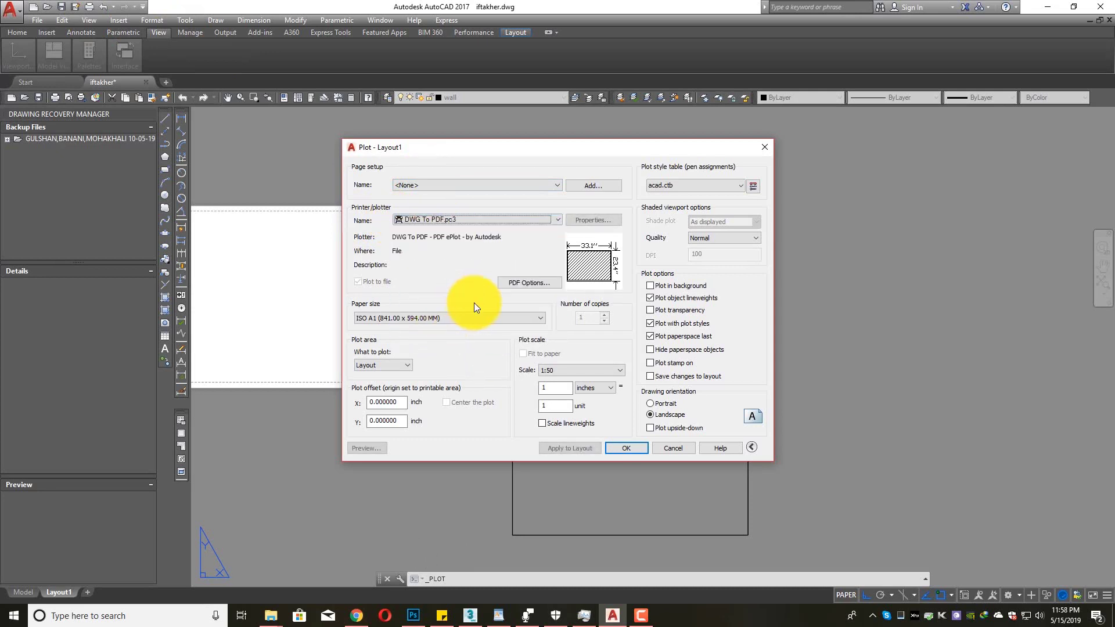
# - Look through the plotter's available paper sizes for a 30 by 40 inch sheet
pyautogui.click(478, 328)
pyautogui.scroll(9, 472, 324)
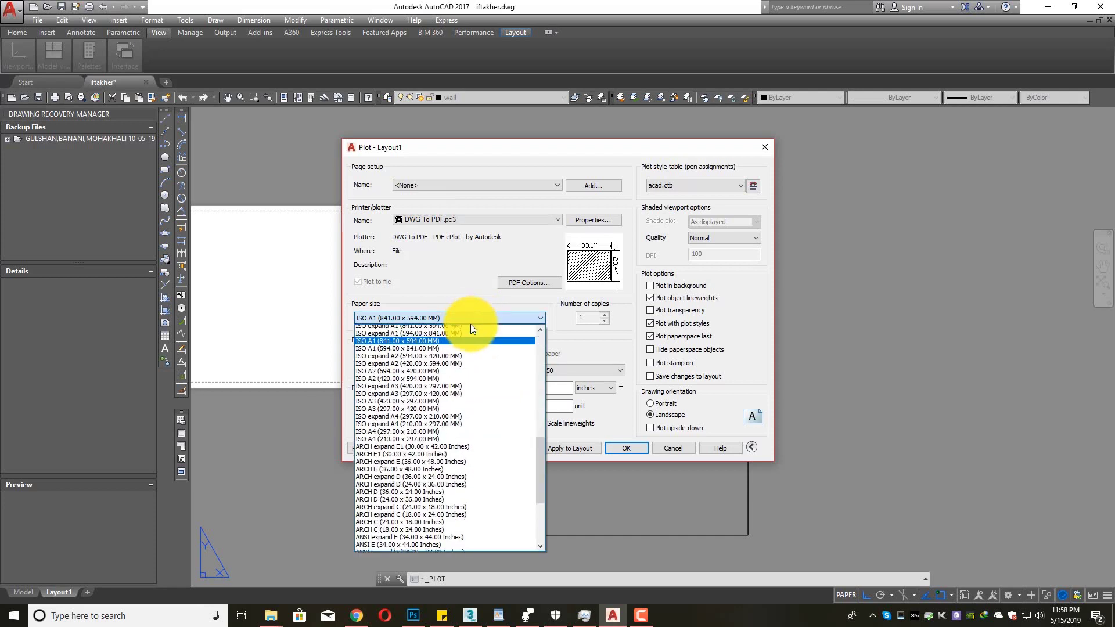
pyautogui.scroll(4, 542, 402)
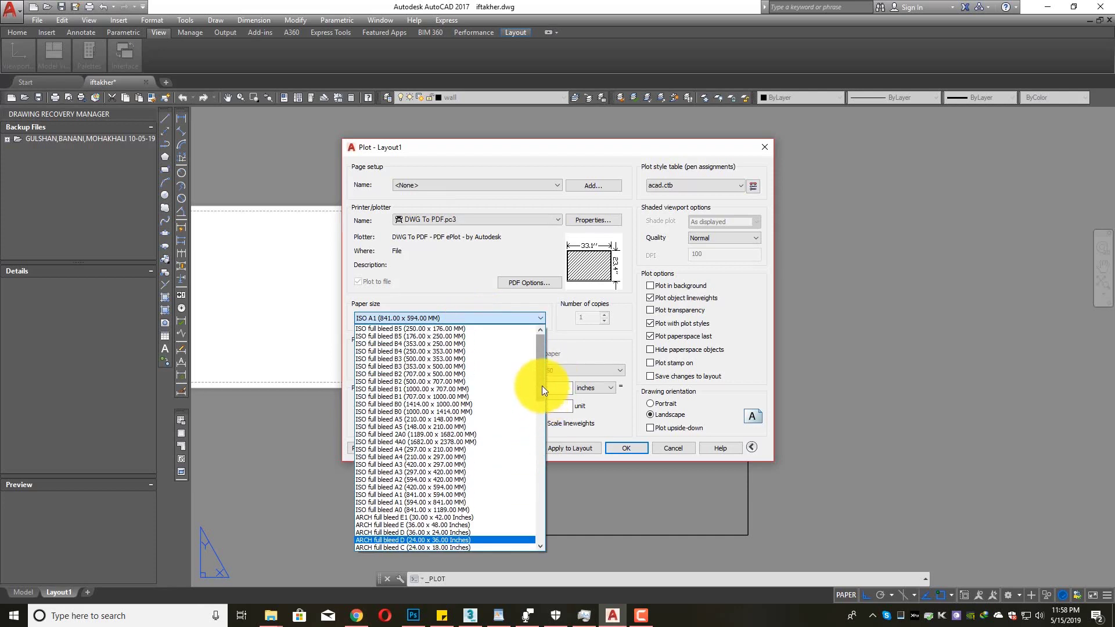
pyautogui.click(430, 280)
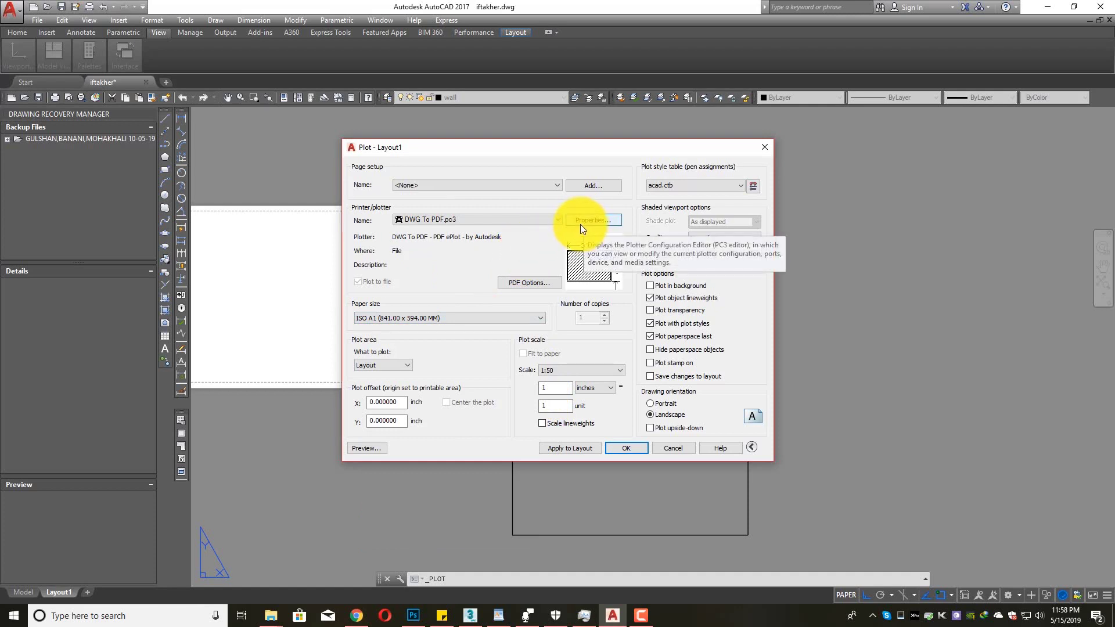
pyautogui.click(431, 319)
pyautogui.click(388, 280)
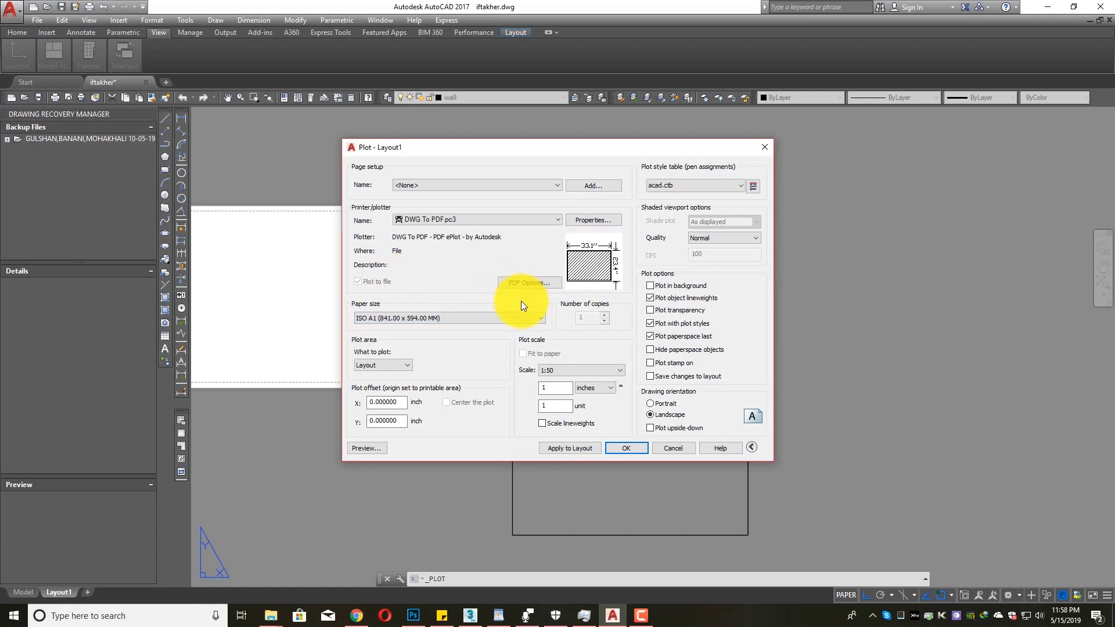
# - Define a custom paper size from scratch in the DWG To PDF plotter properties, 30 inches wide and 40 inches high
pyautogui.click(580, 221)
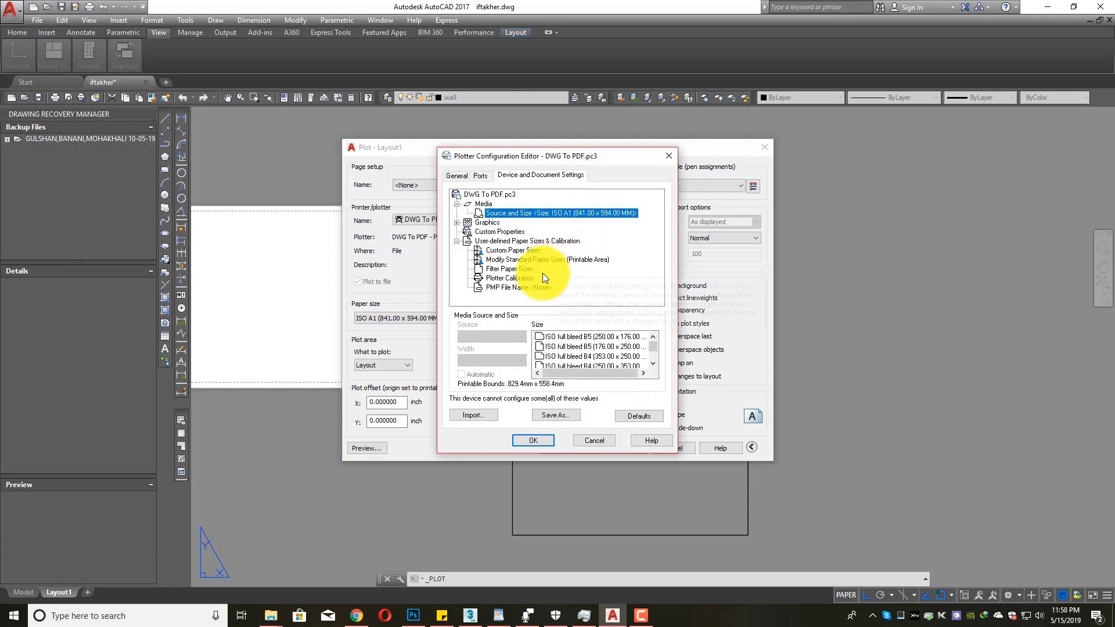
pyautogui.click(498, 254)
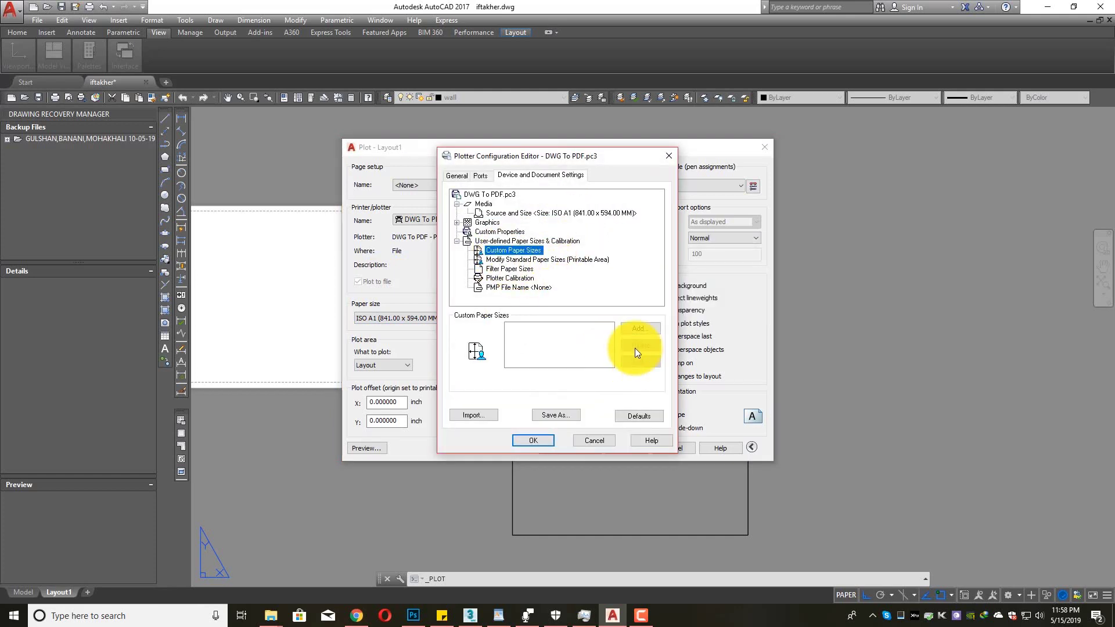
pyautogui.click(629, 328)
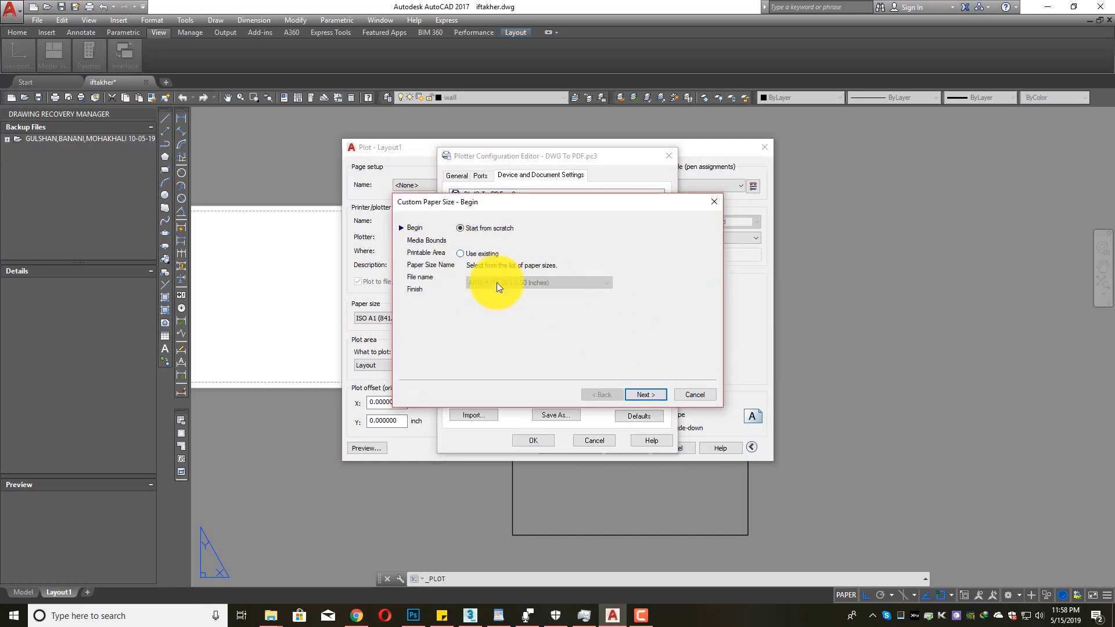
pyautogui.click(643, 393)
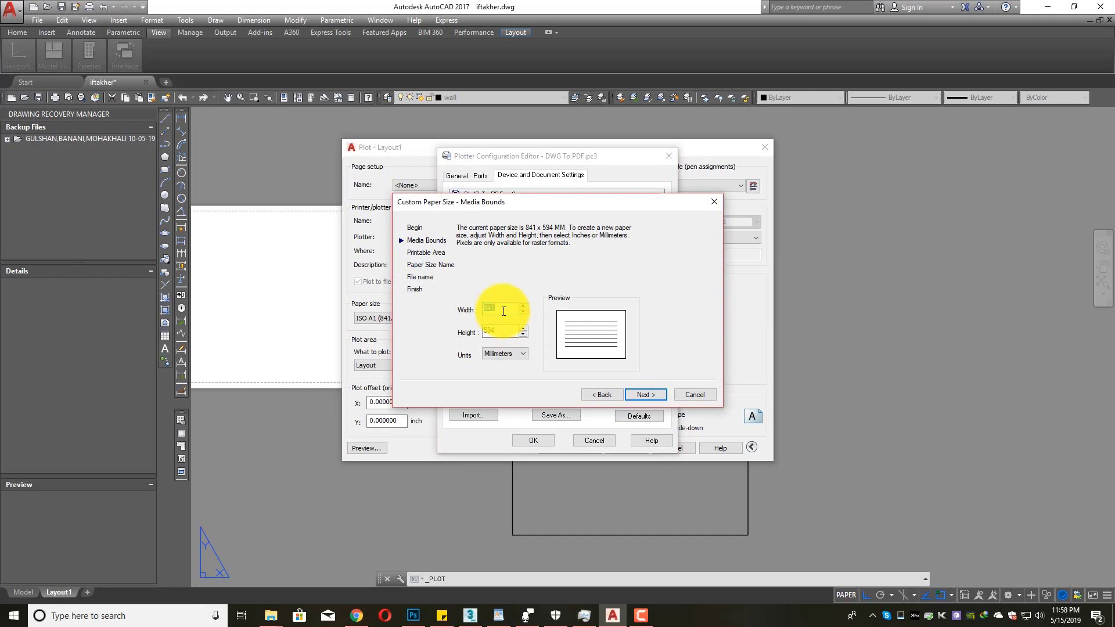
pyautogui.click(501, 358)
pyautogui.click(498, 364)
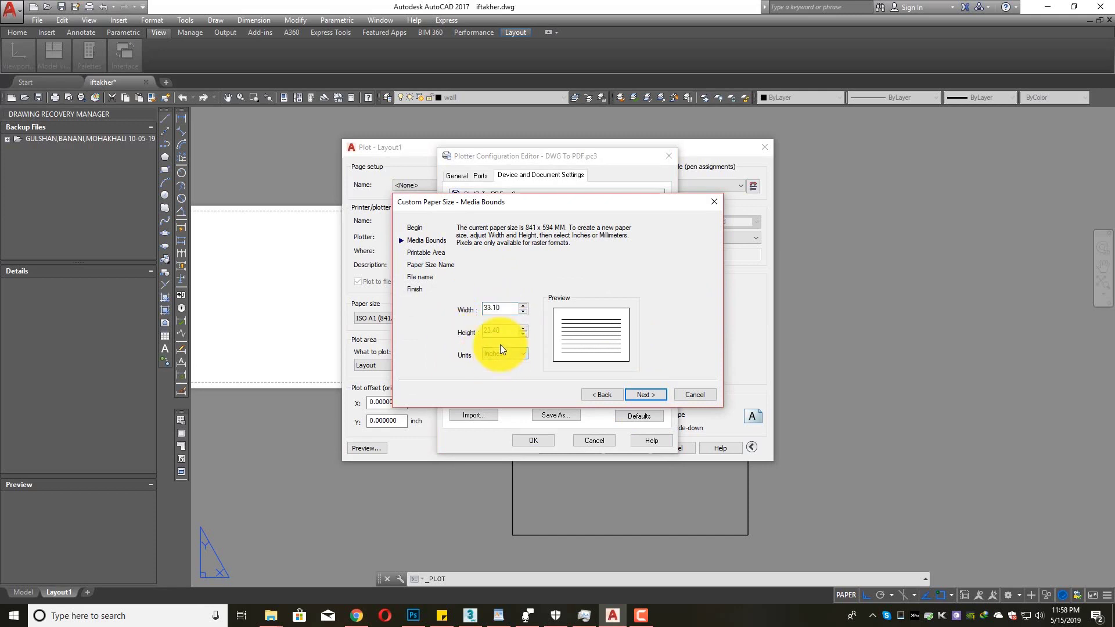
pyautogui.moveTo(503, 309); pyautogui.dragTo(455, 304)
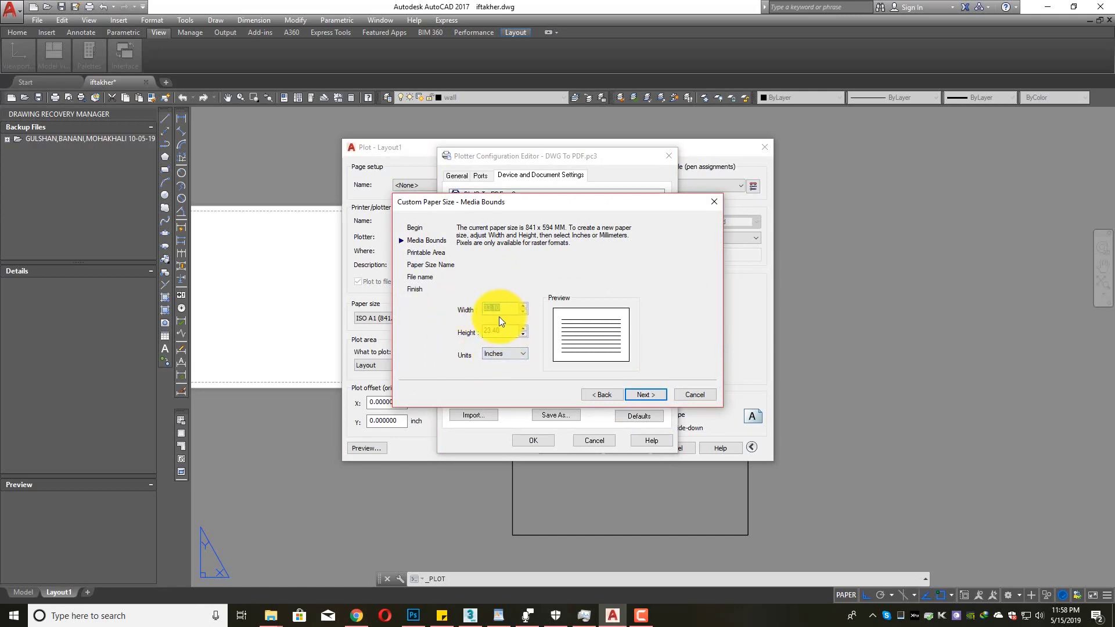
pyautogui.write('30')
pyautogui.press('Tab')
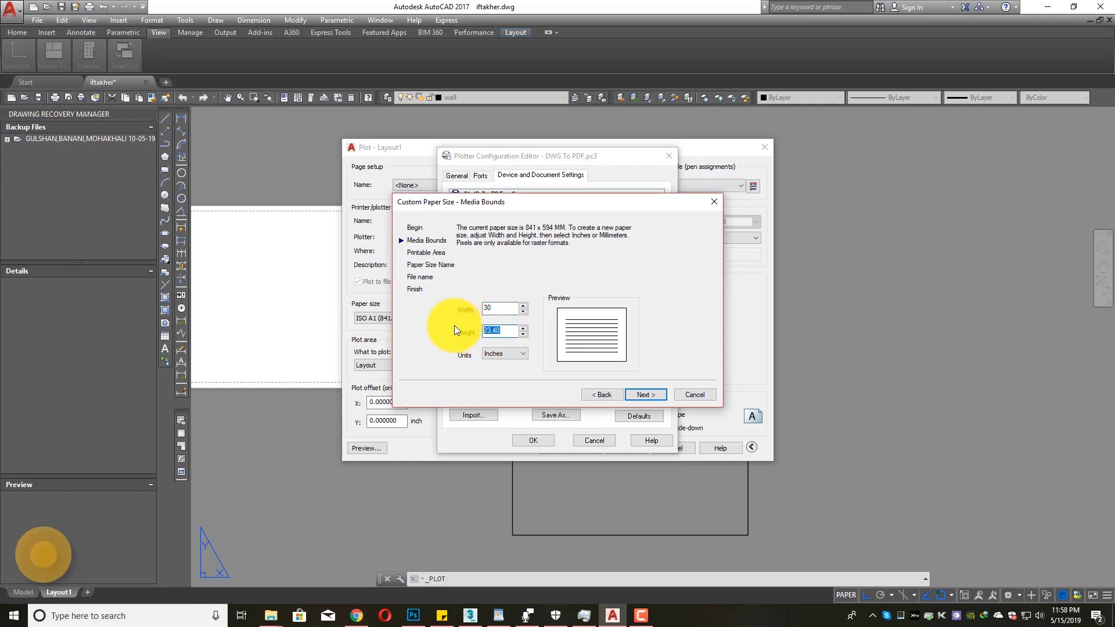
pyautogui.write('40')
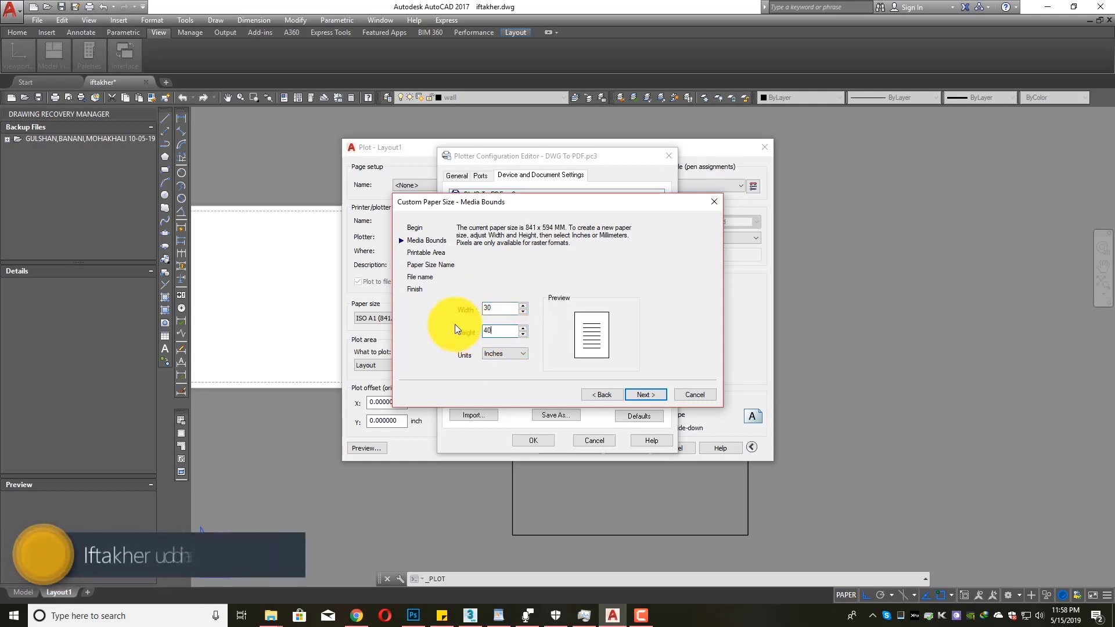
# - Finish the custom paper size with the default printable area and names, and save the changes to the plotter's configuration file
pyautogui.click(642, 396)
pyautogui.click(640, 393)
pyautogui.click(641, 393)
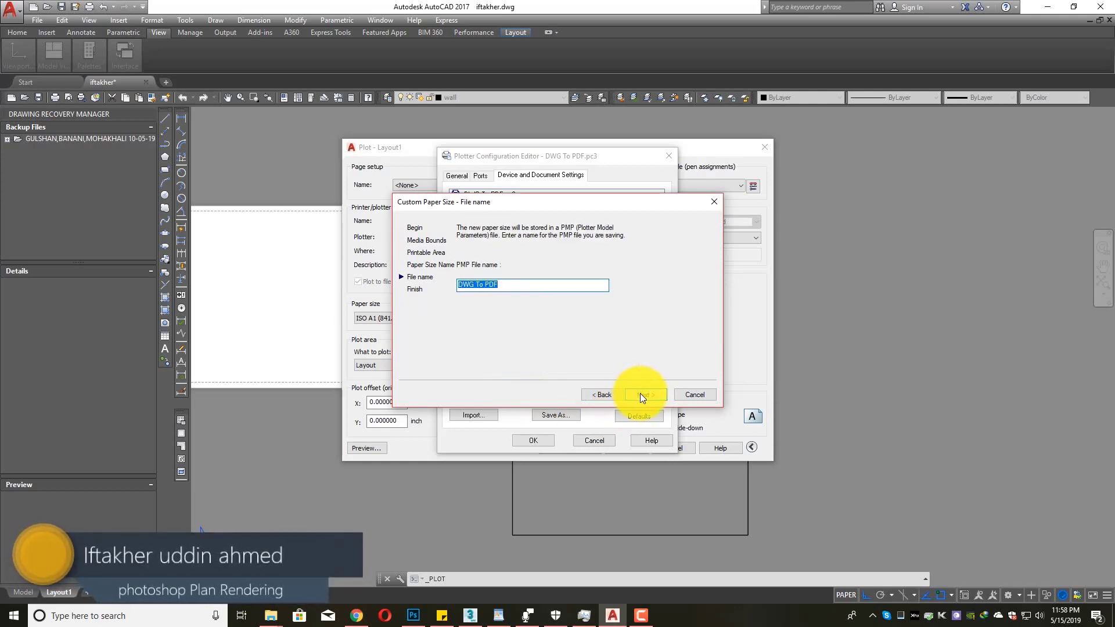
pyautogui.click(641, 392)
pyautogui.click(640, 393)
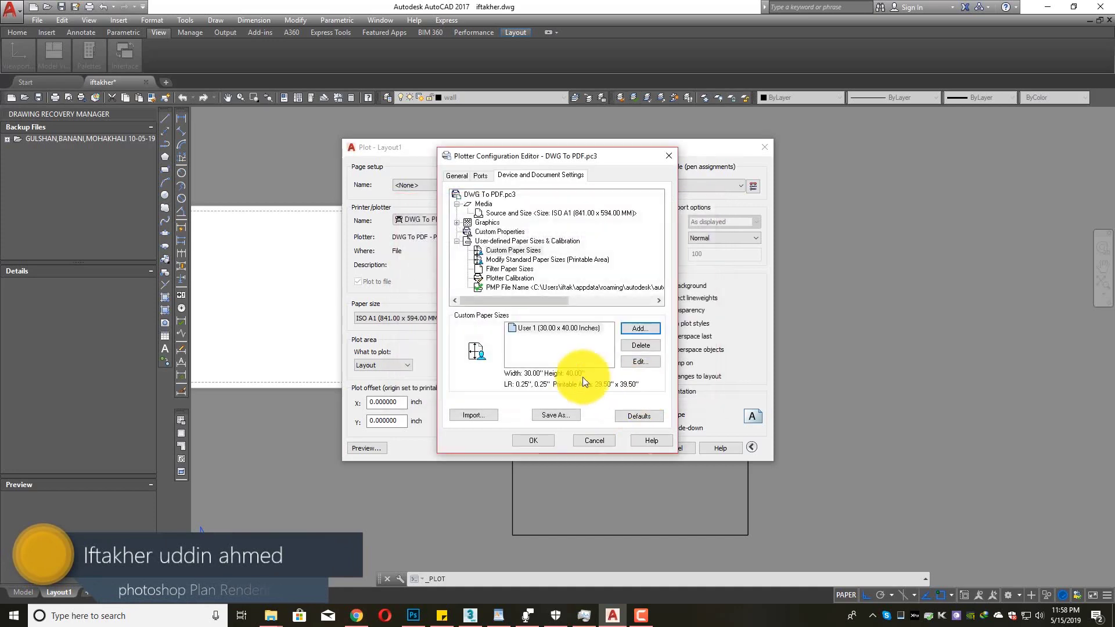
pyautogui.click(563, 326)
pyautogui.click(532, 440)
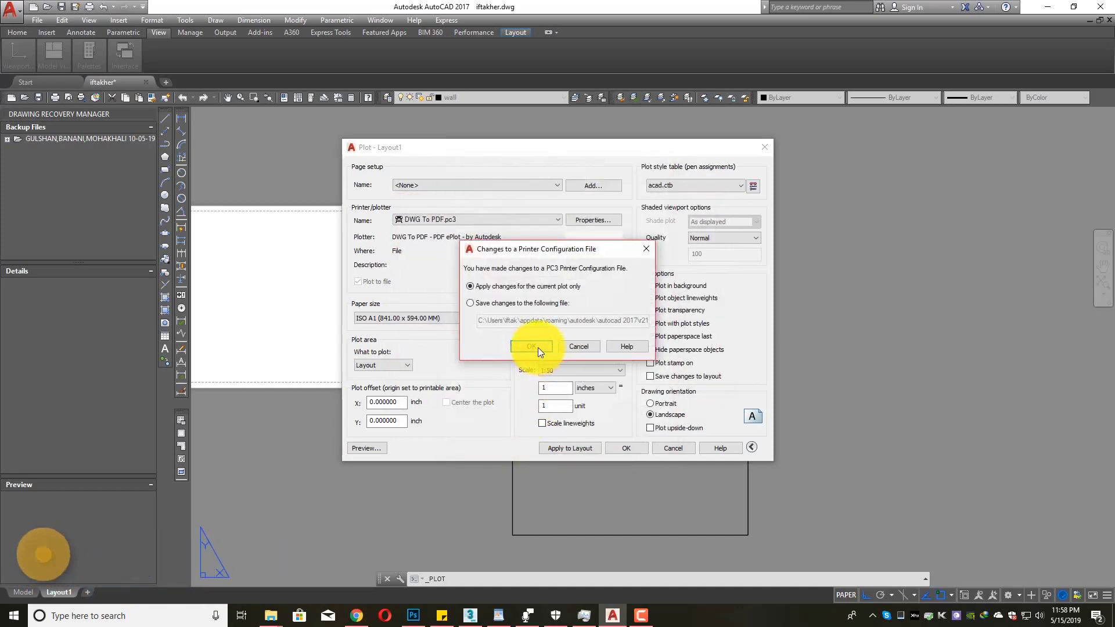
pyautogui.click(476, 303)
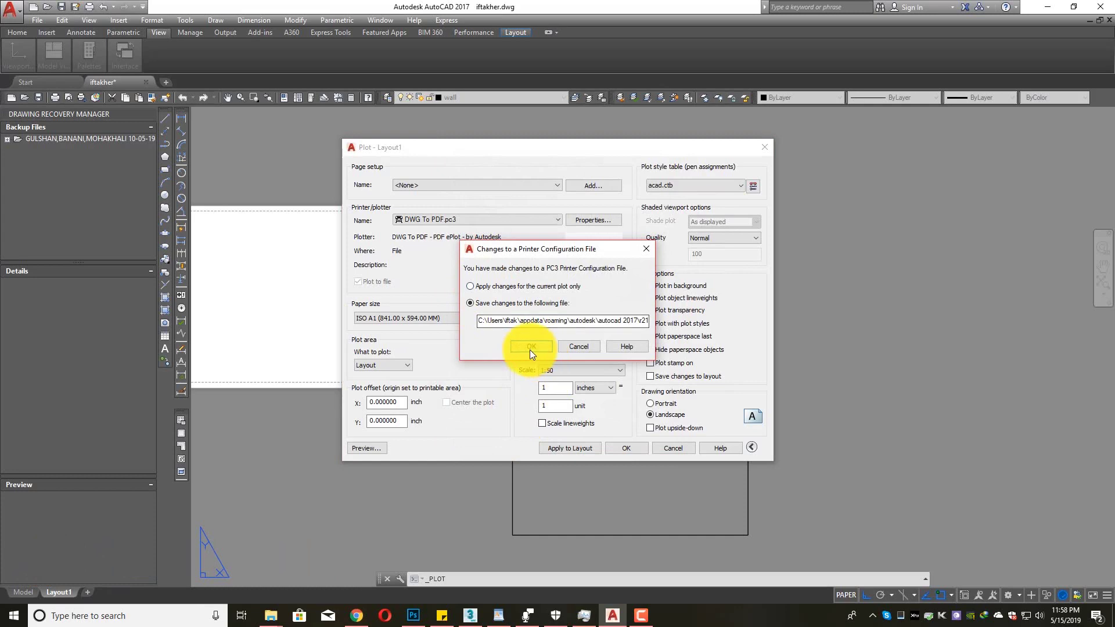
pyautogui.click(530, 347)
# - Set the plot's paper size to User 1 (30.00 x 40.00 Inches)
pyautogui.click(402, 313)
pyautogui.scroll(4, 470, 366)
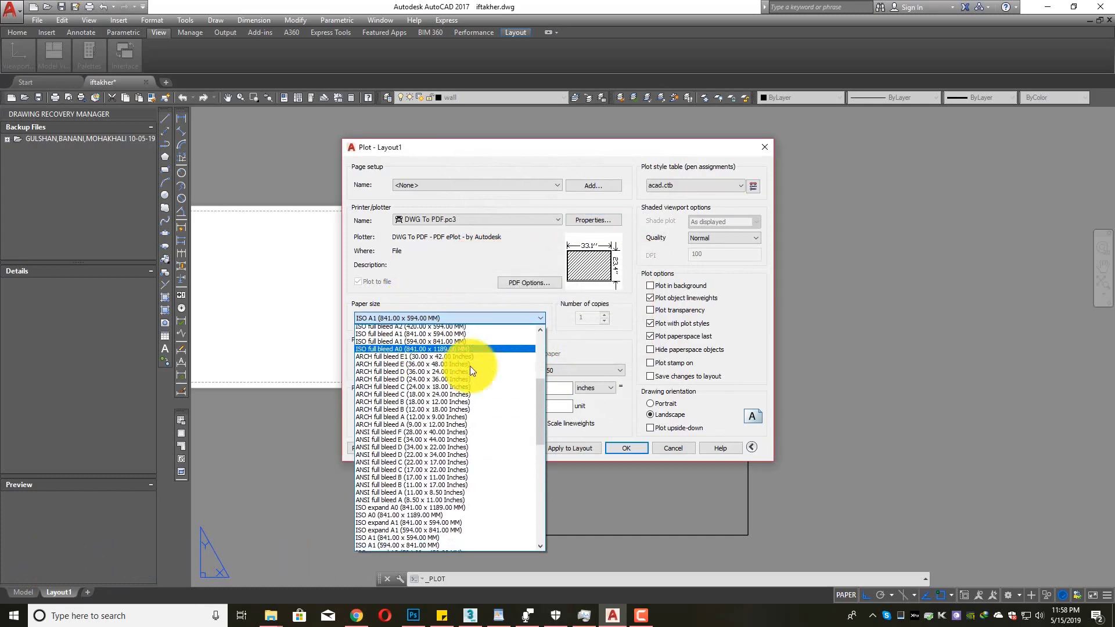
pyautogui.click(395, 328)
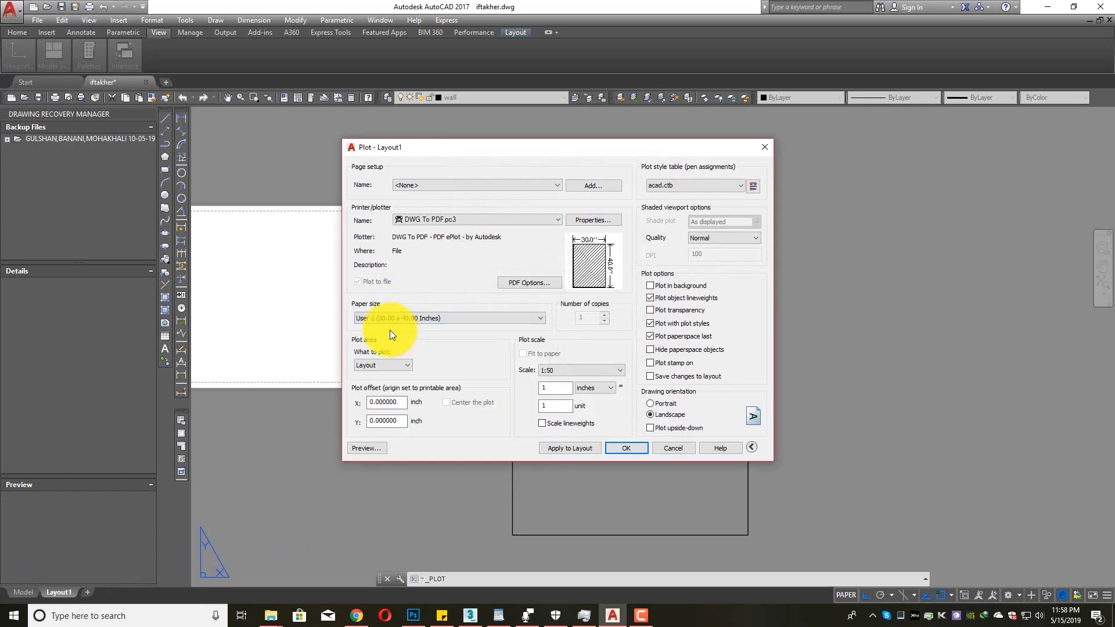
# - Set the plot scale to 1'-0" = 1'-0"
pyautogui.click(557, 372)
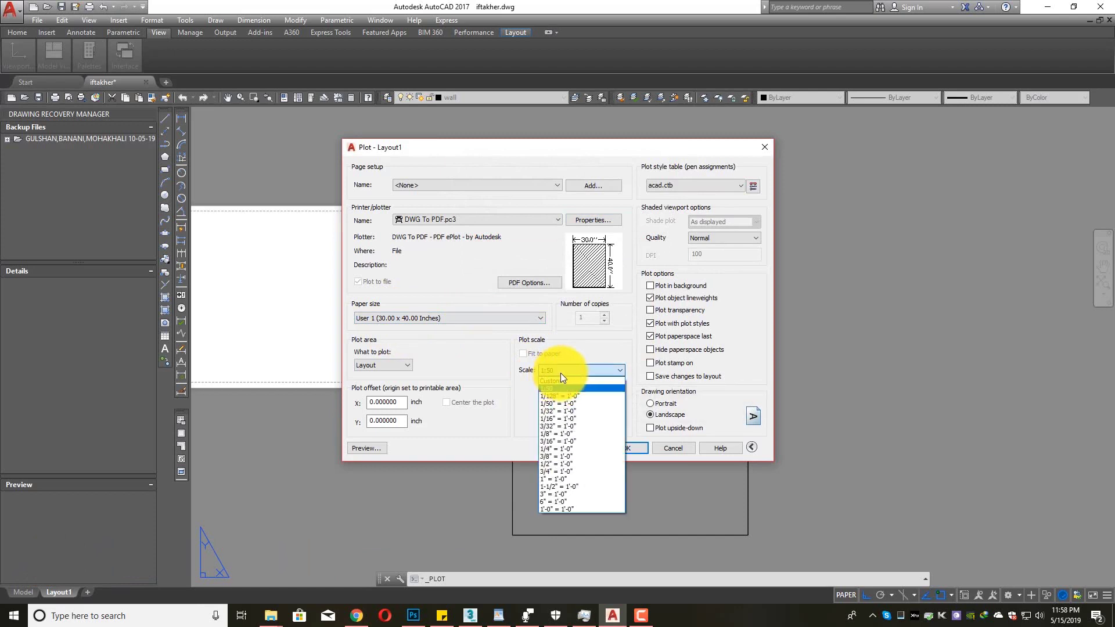
pyautogui.click(559, 370)
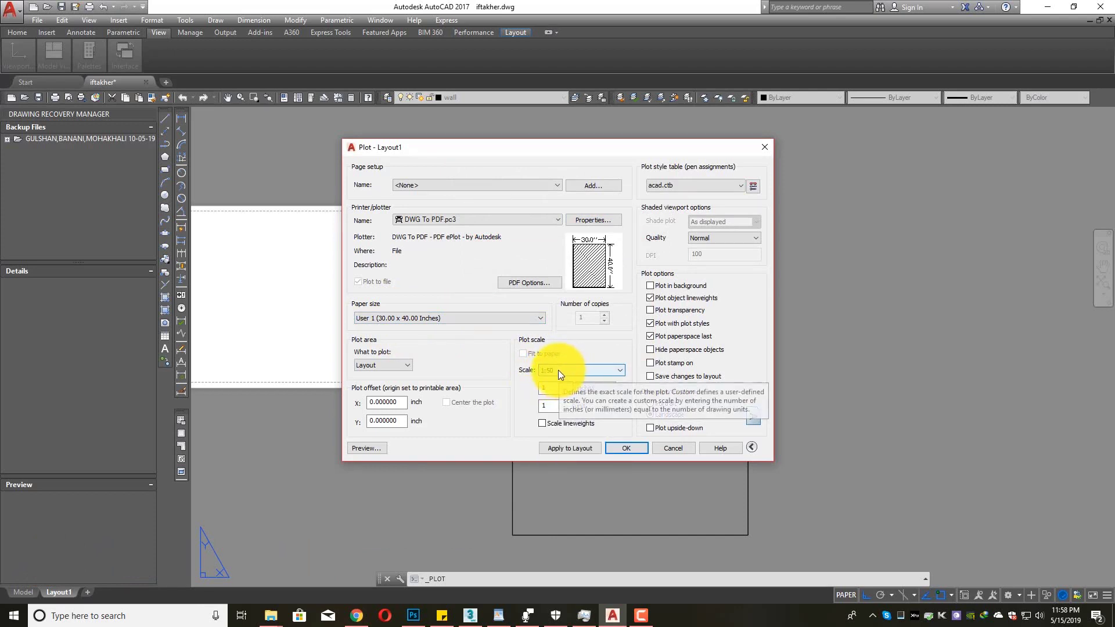
pyautogui.click(558, 371)
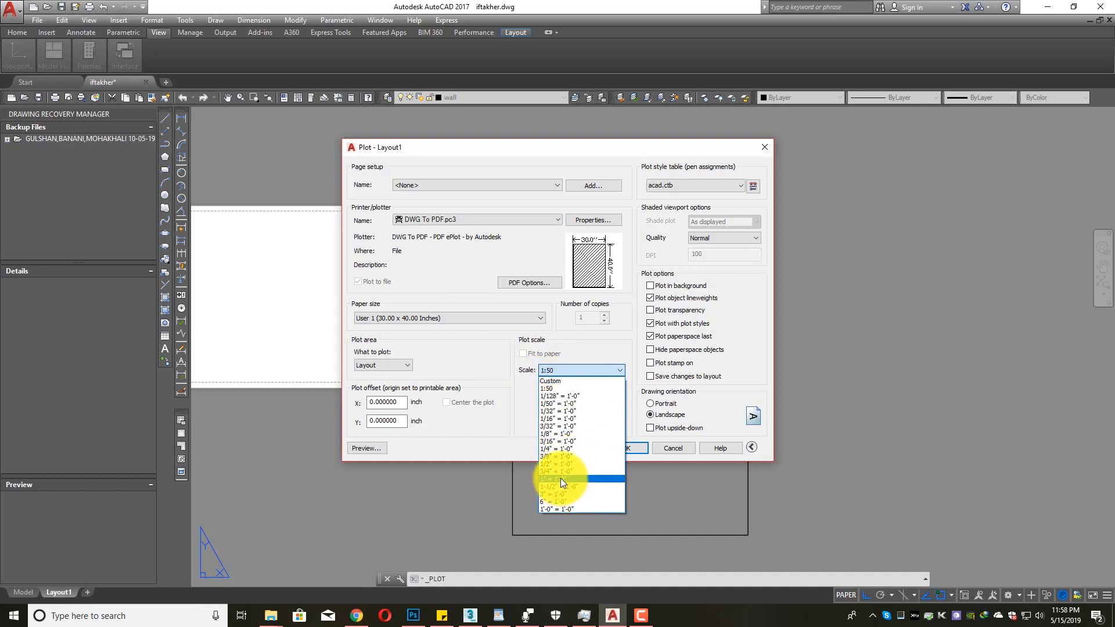
pyautogui.click(556, 509)
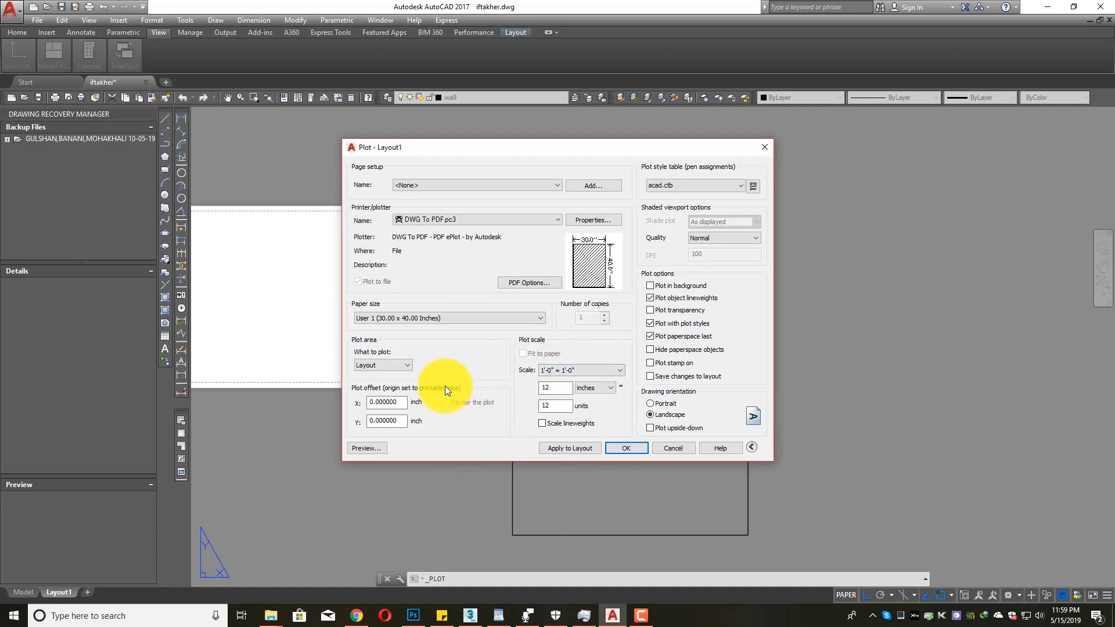
# - Set the plot area to a window spanning opposite corners of the 30 by 40 rectangle and center the plot
pyautogui.click(396, 366)
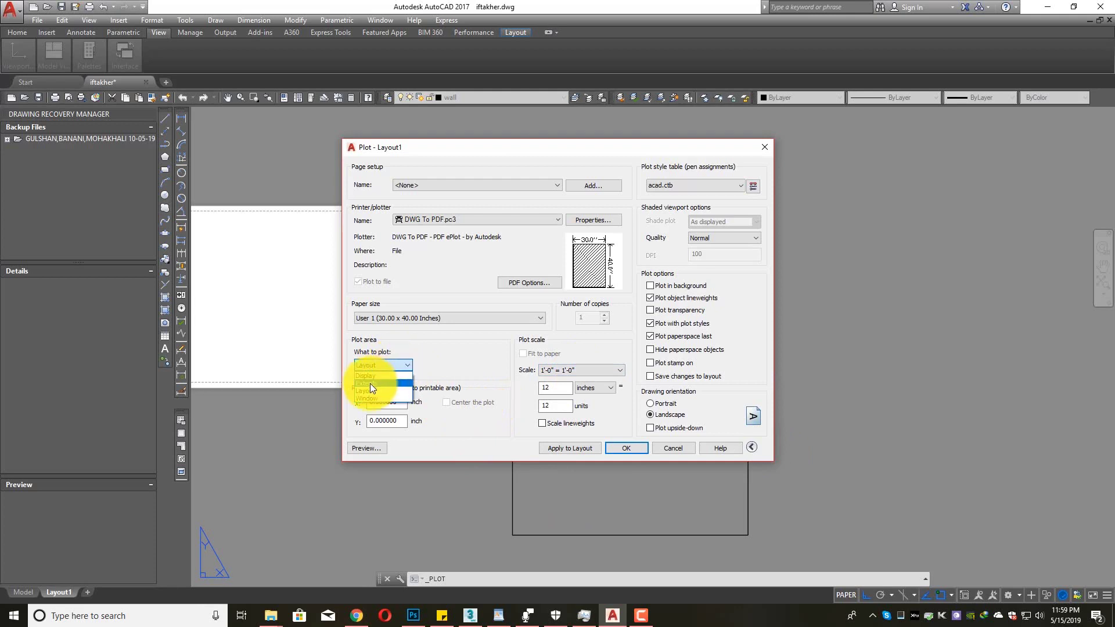
pyautogui.click(372, 399)
pyautogui.click(512, 222)
pyautogui.click(747, 534)
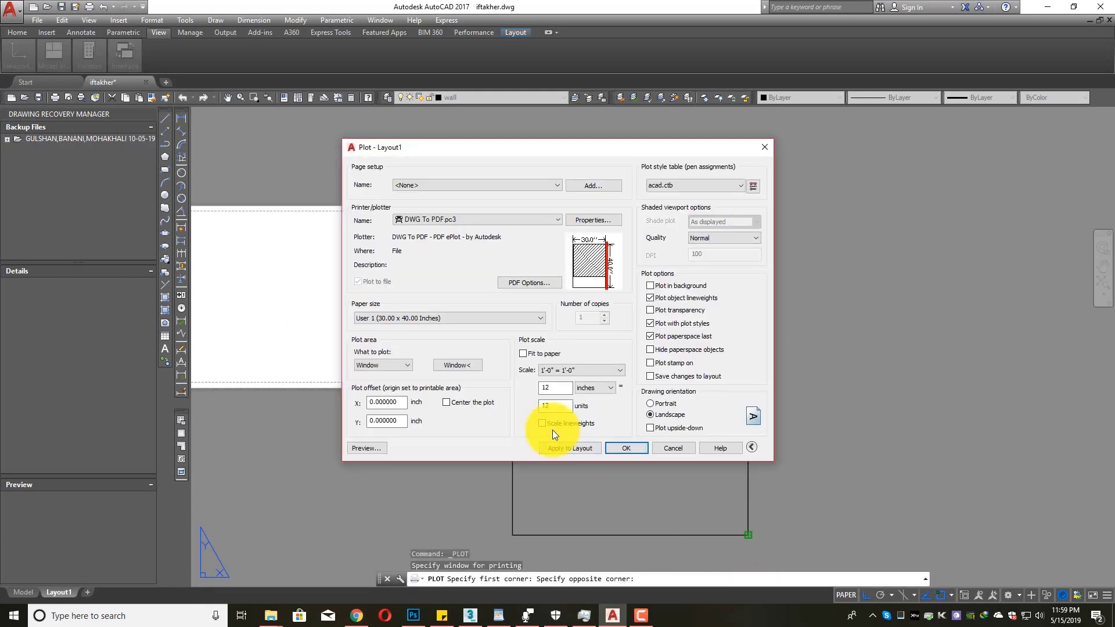
pyautogui.click(447, 402)
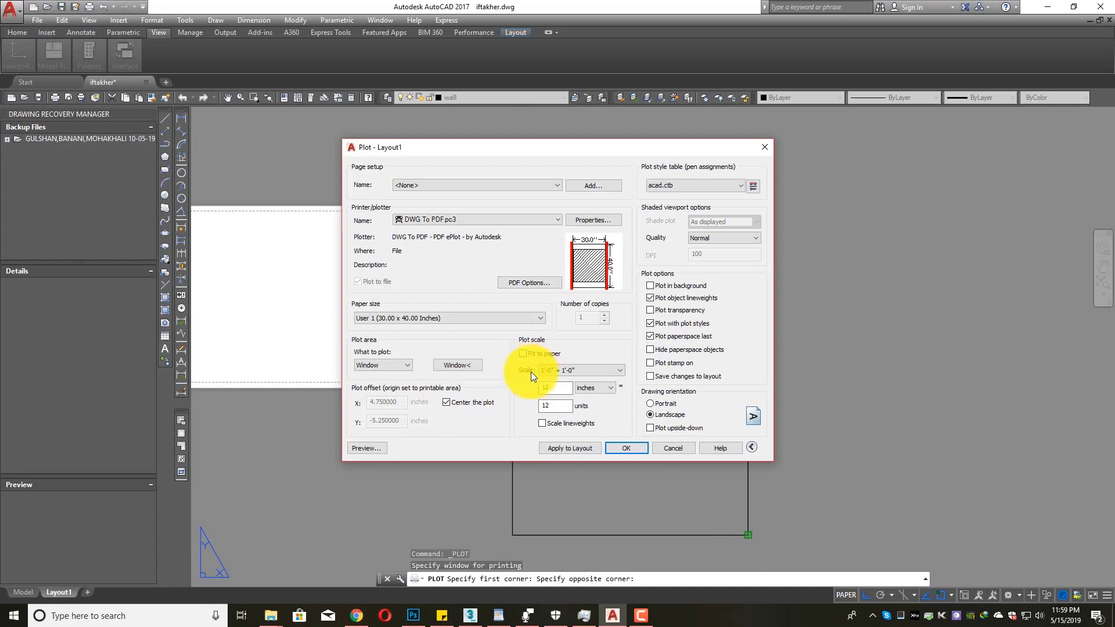
# - Change the drawing orientation to Portrait, previewing the plot before and after the change
pyautogui.click(381, 453)
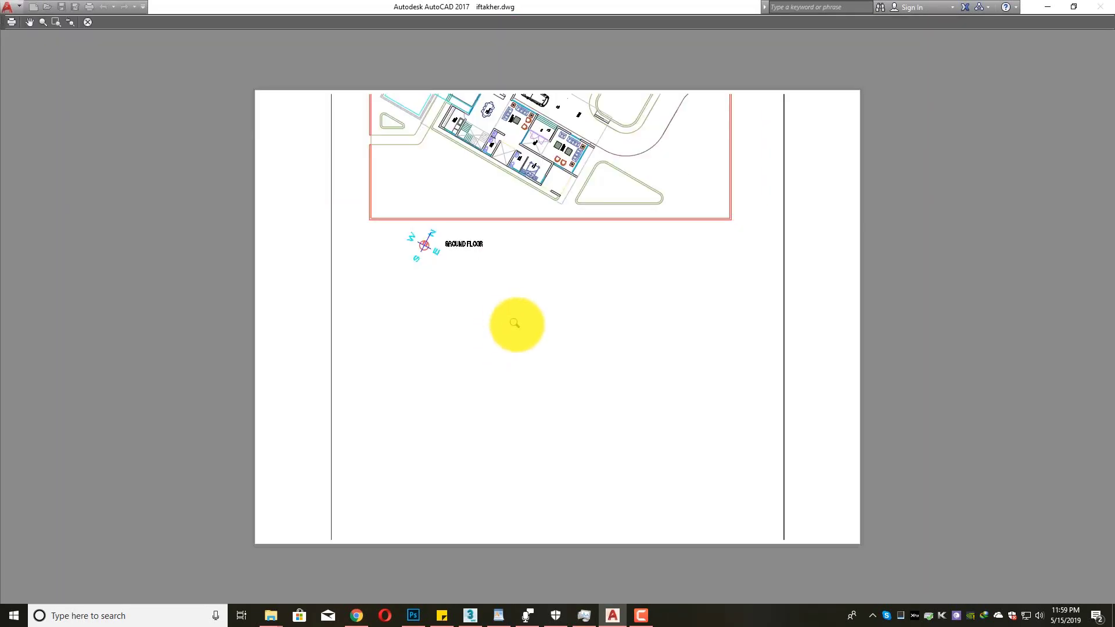
pyautogui.click(87, 23)
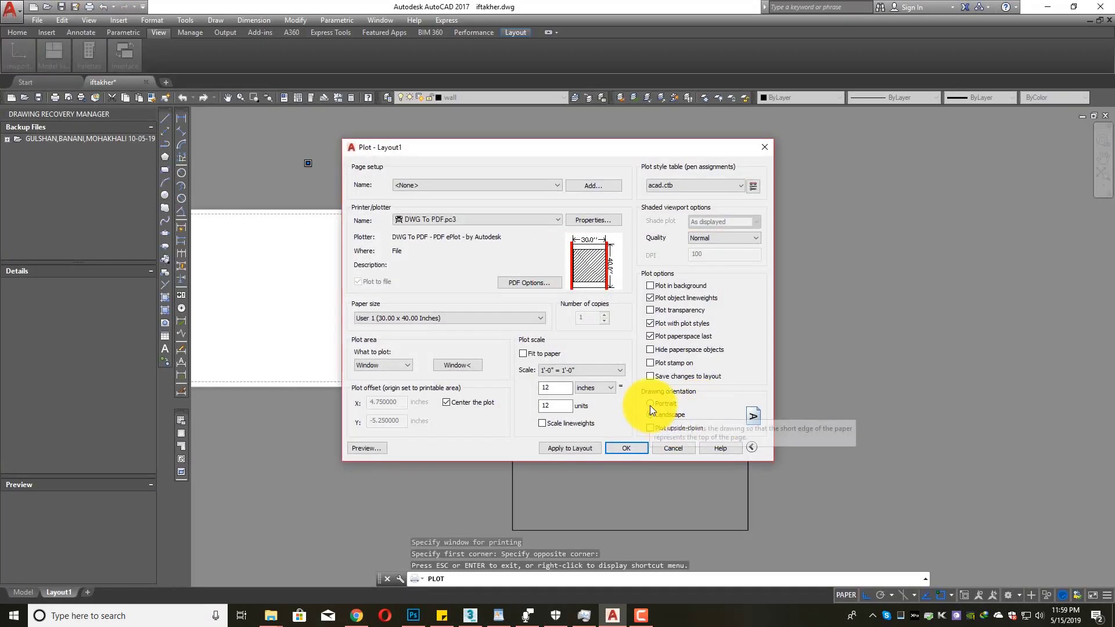
pyautogui.click(371, 445)
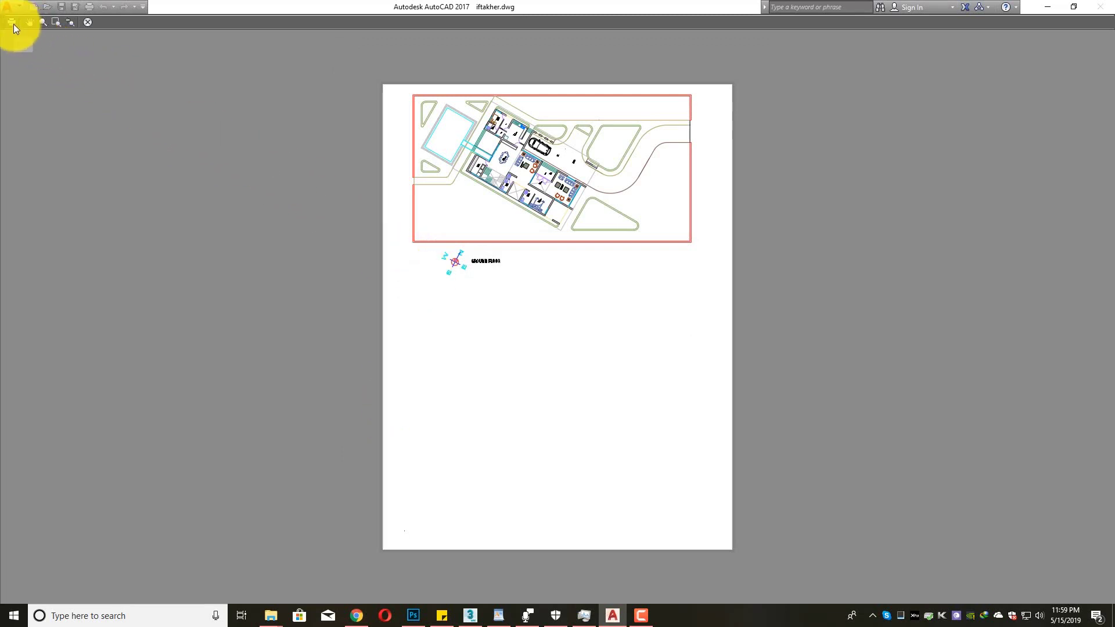
pyautogui.click(85, 22)
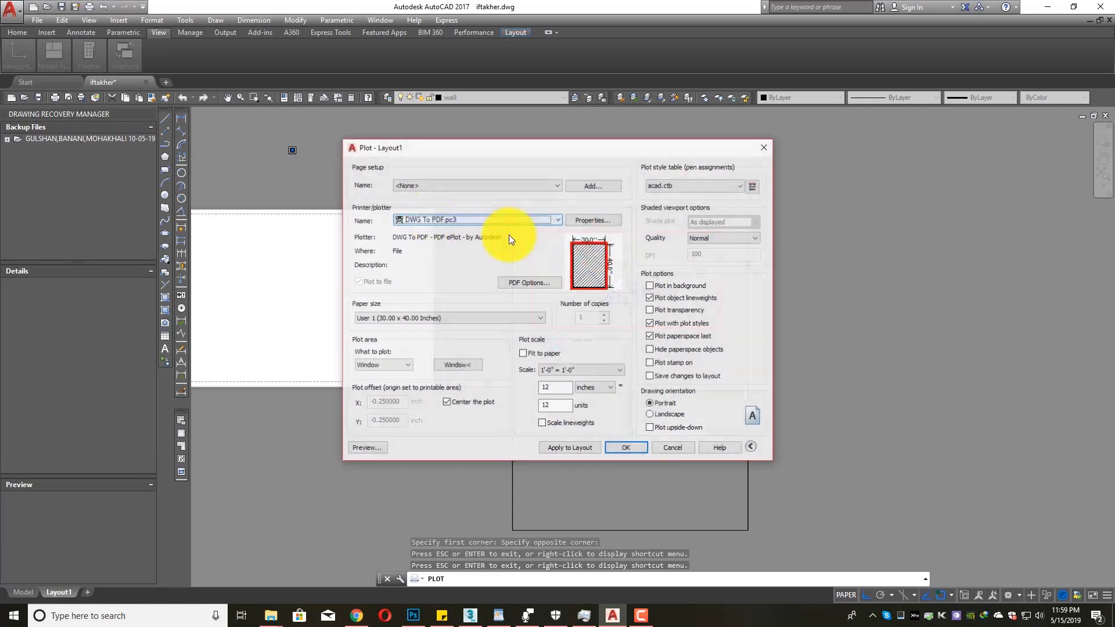
# - Preview the portrait plot of the 30 by 40 inch sheet and return to the plot settings
pyautogui.moveTo(602, 146); pyautogui.dragTo(870, 270)
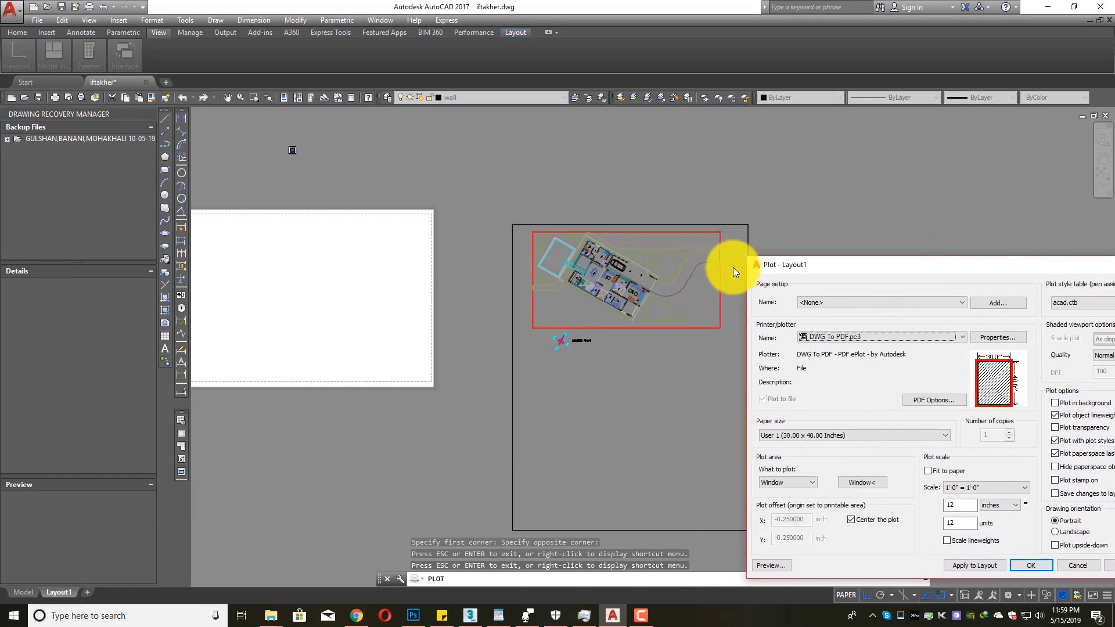
pyautogui.moveTo(791, 263); pyautogui.dragTo(478, 106)
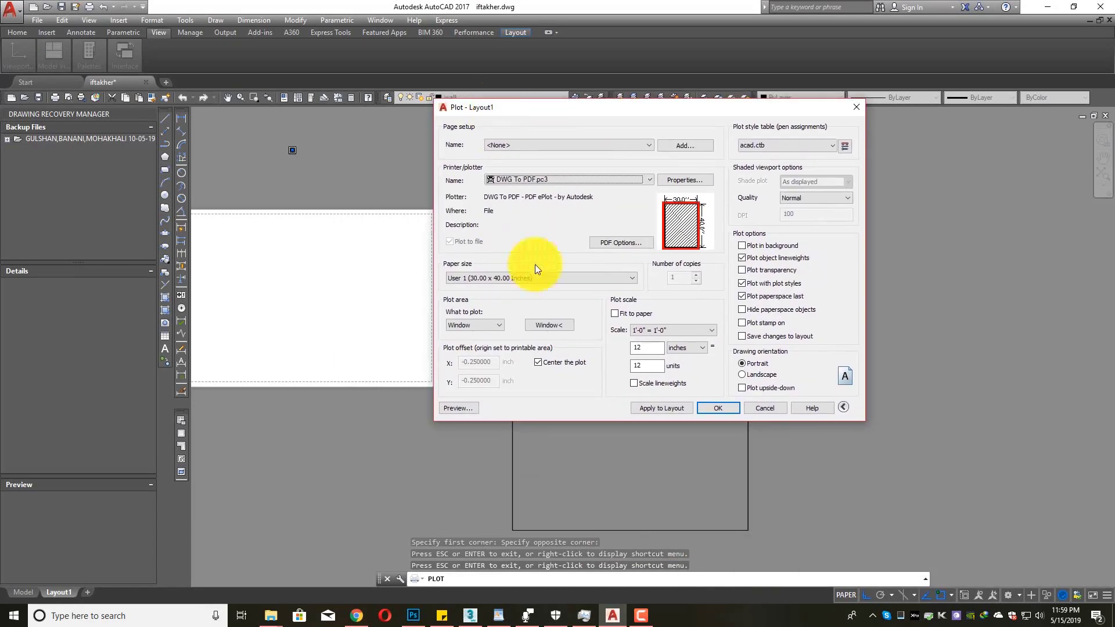
pyautogui.click(465, 405)
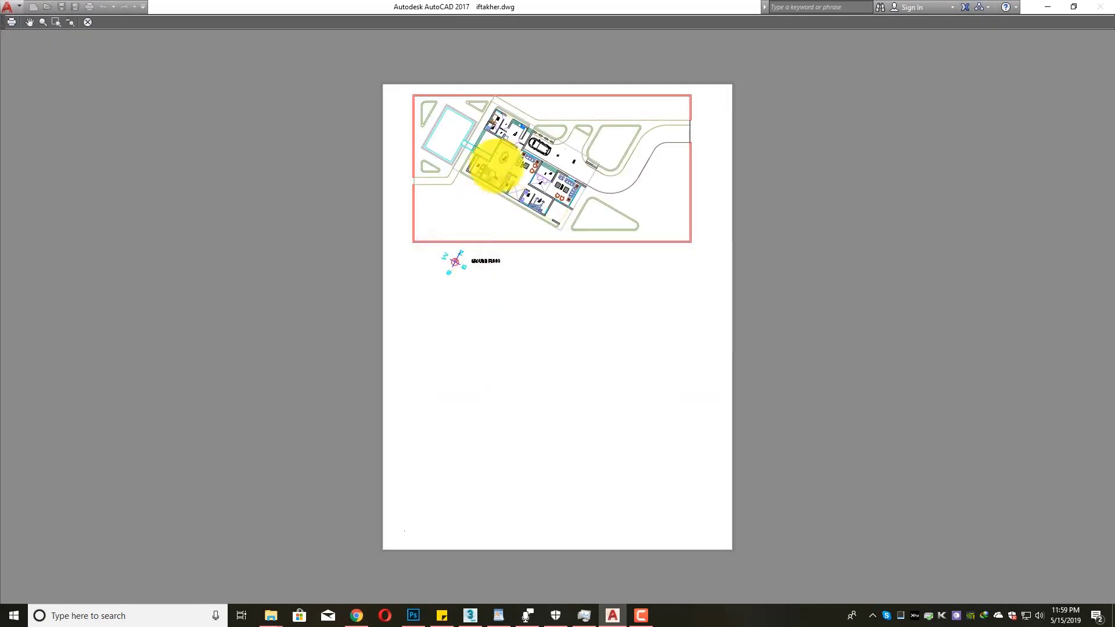
pyautogui.click(87, 22)
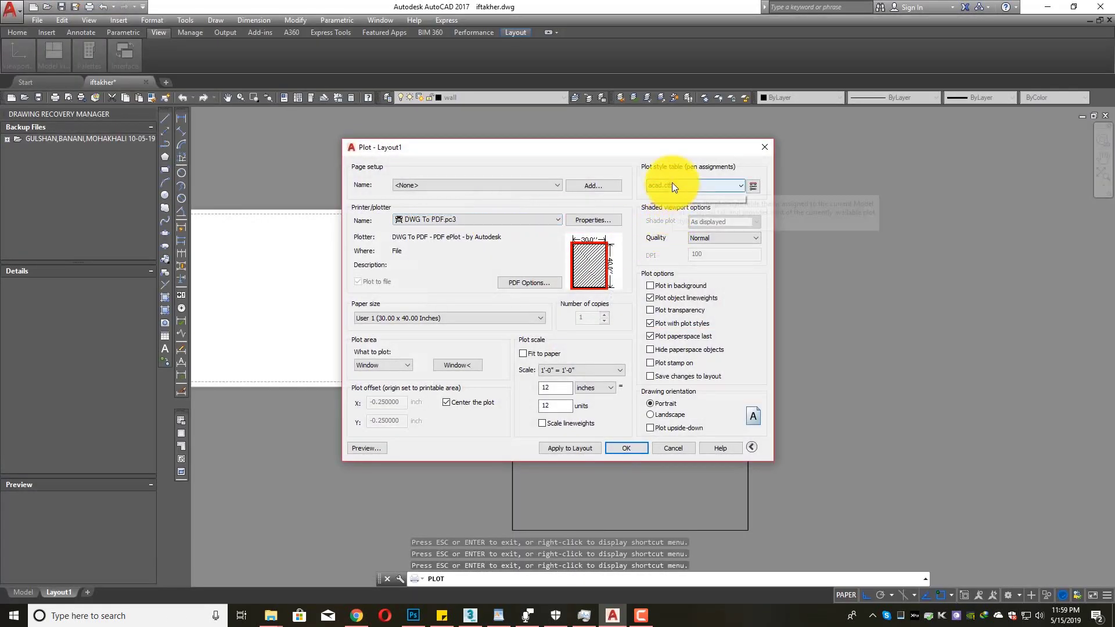
# - Set the plot style table to monochrome.ctb
pyautogui.click(672, 185)
pyautogui.click(665, 246)
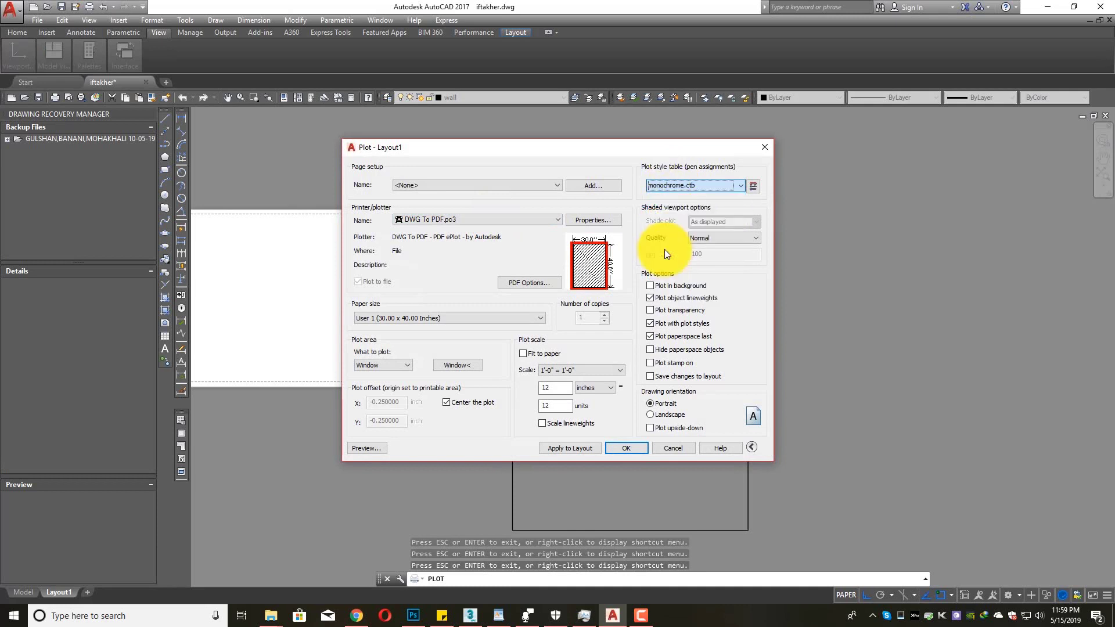
pyautogui.click(661, 187)
pyautogui.click(664, 237)
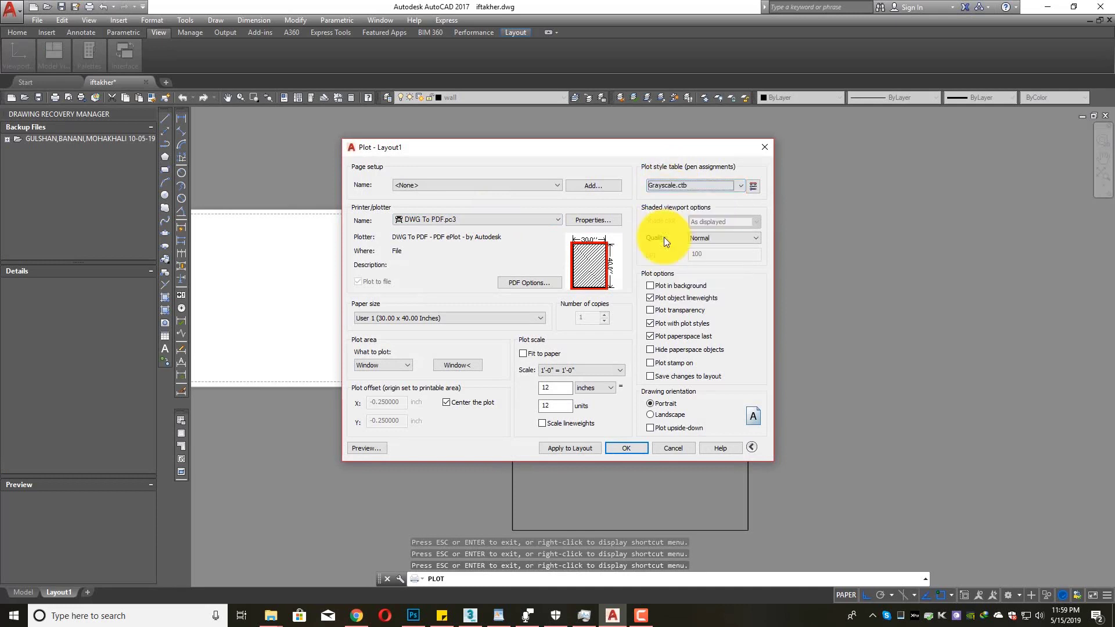
pyautogui.click(669, 186)
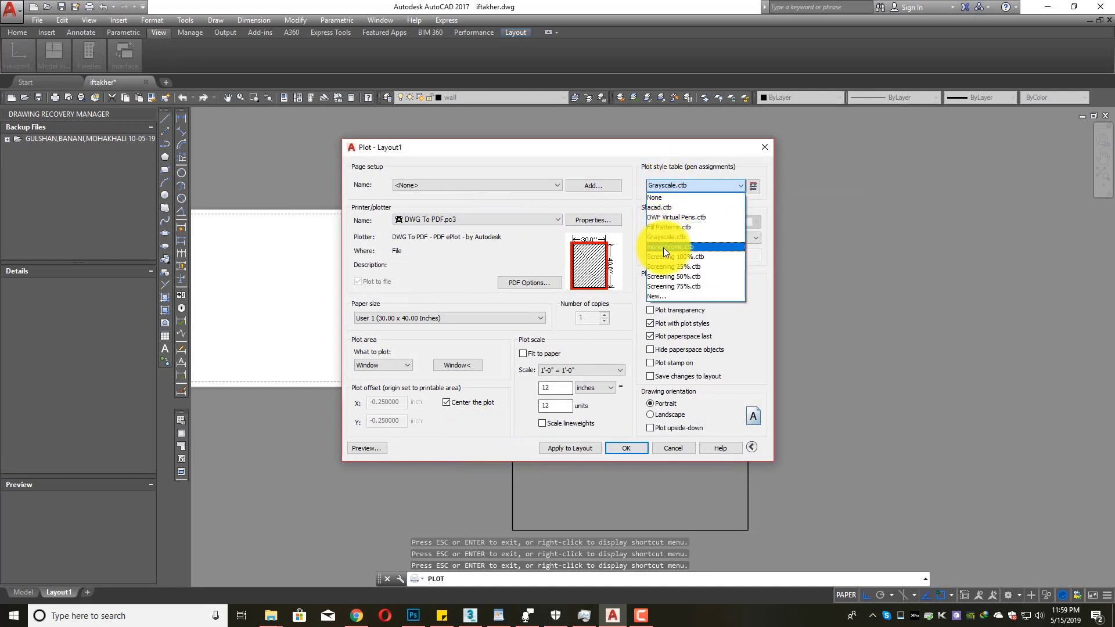
pyautogui.click(660, 250)
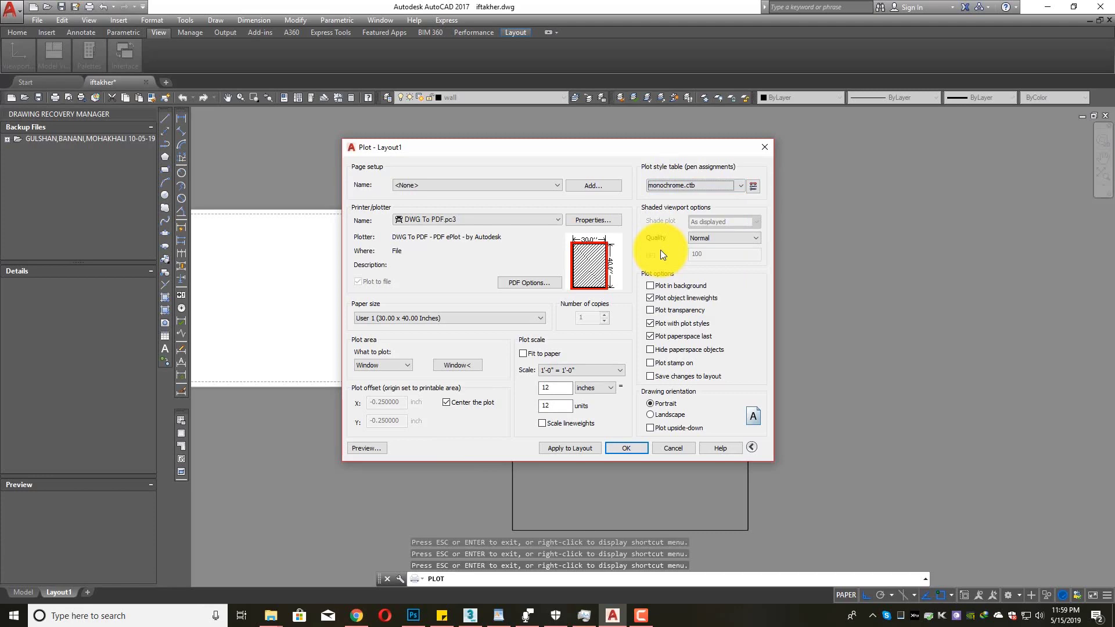
# - Preview and send the monochrome plot, choosing the My Tutorial\Tutorial 2 folder on Local Disk (M:) as the PDF's destination
pyautogui.click(366, 448)
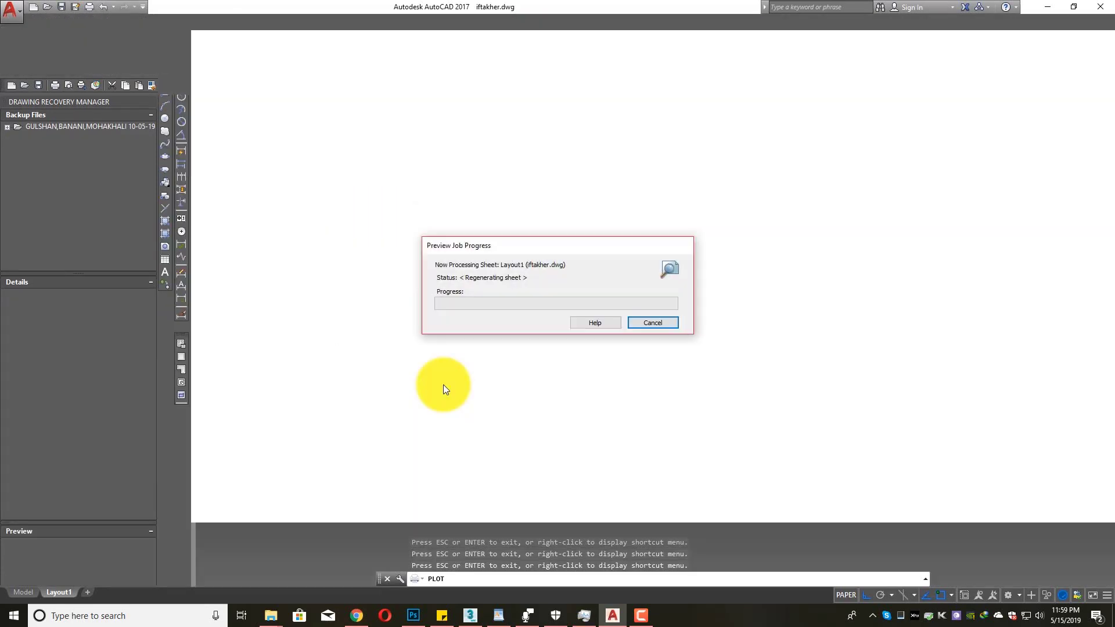
pyautogui.click(15, 25)
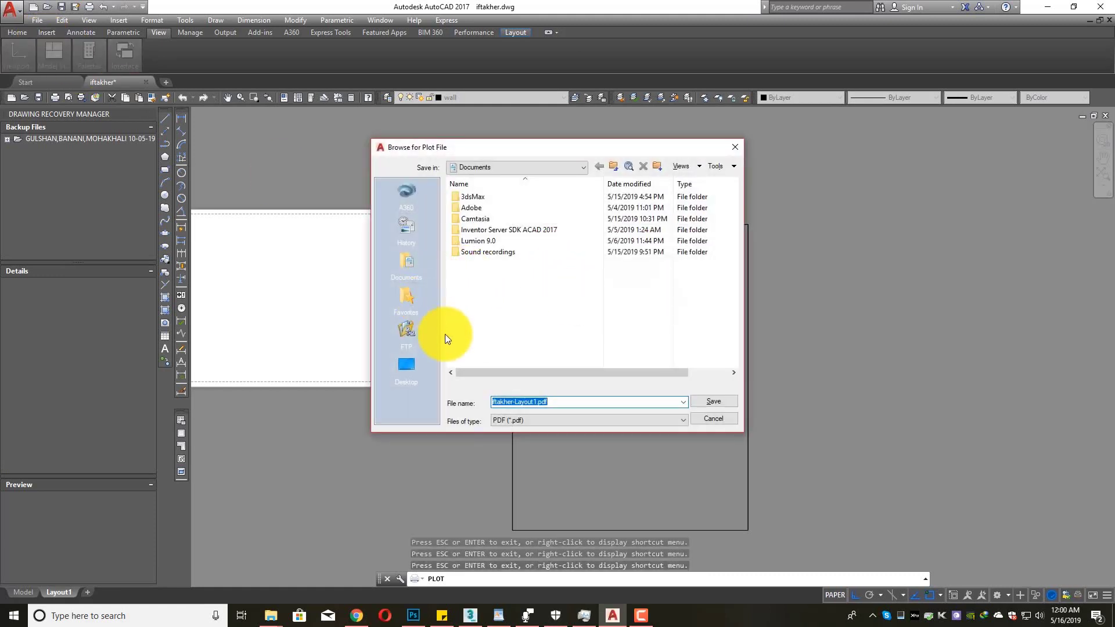
pyautogui.click(407, 366)
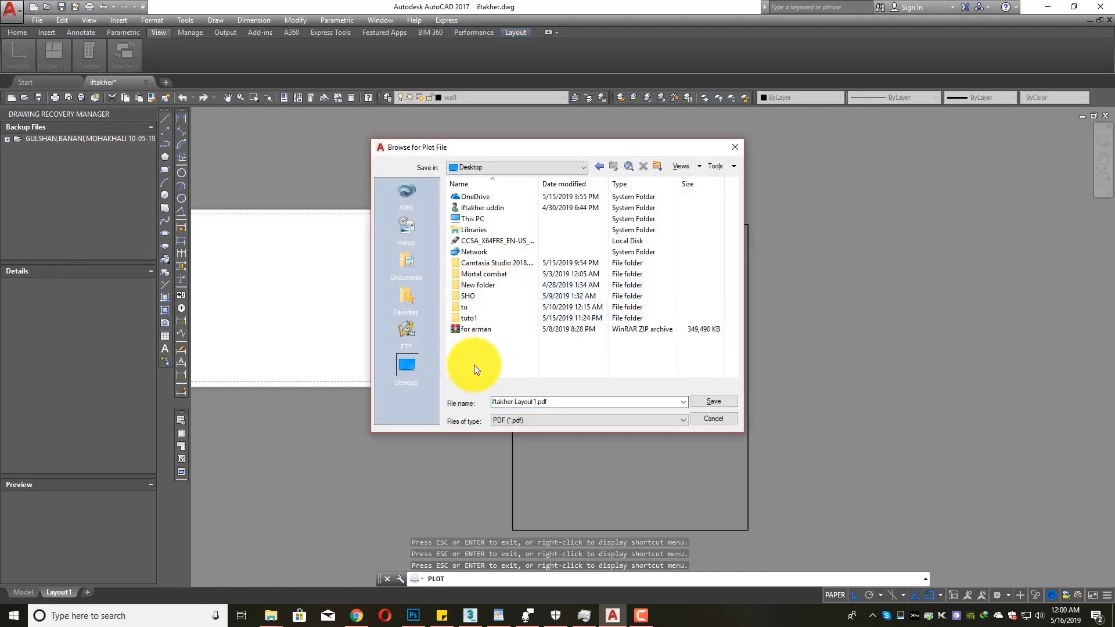
pyautogui.doubleClick(483, 220)
pyautogui.scroll(-3, 515, 339)
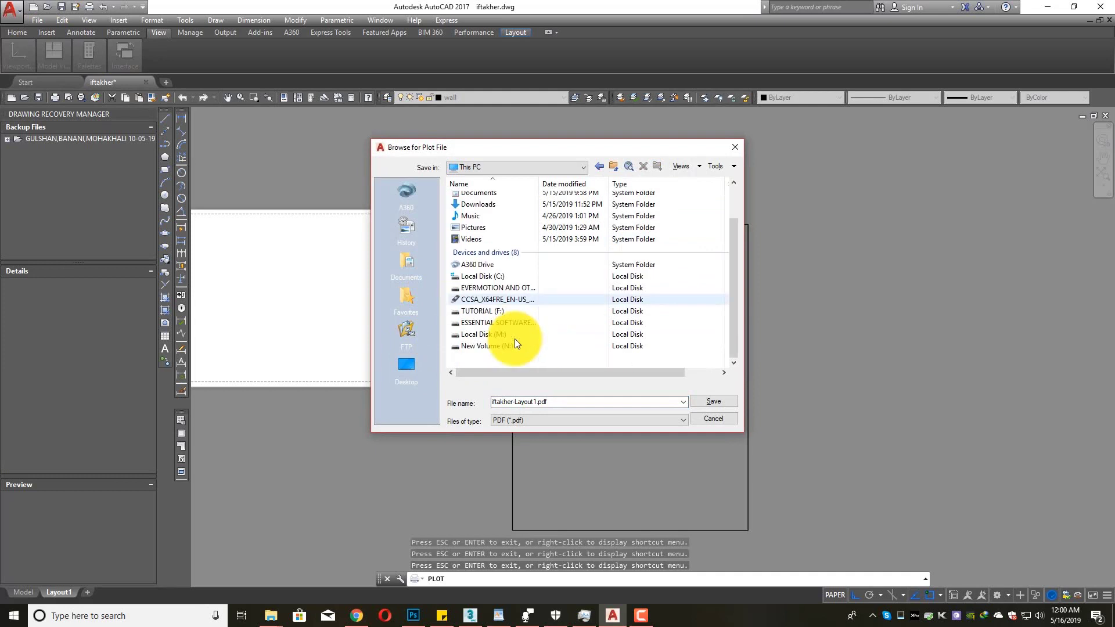
pyautogui.doubleClick(485, 333)
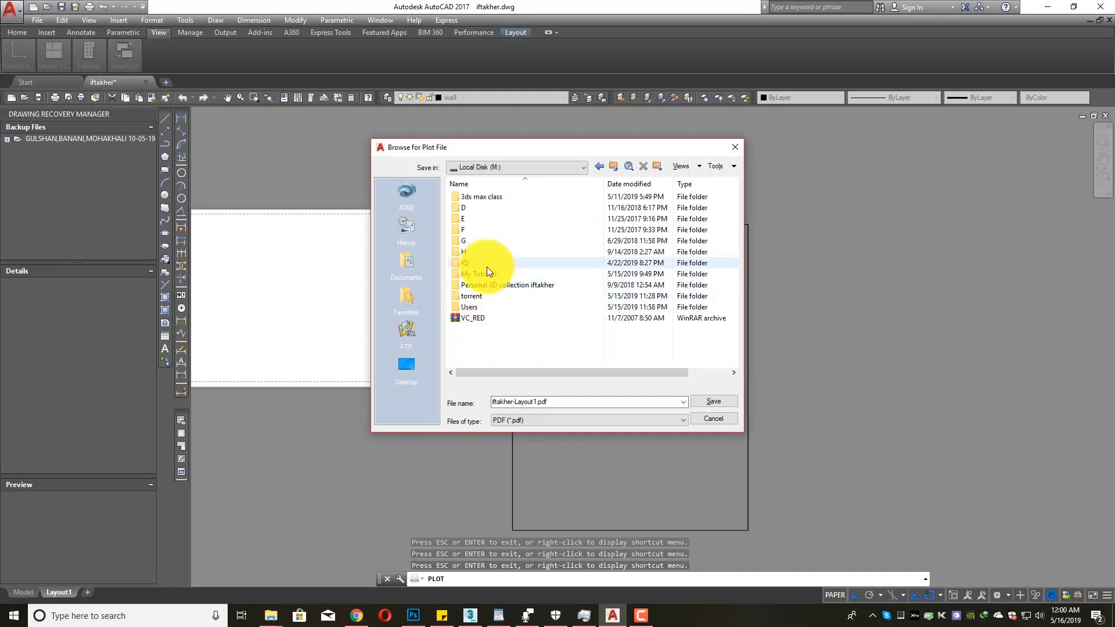
pyautogui.doubleClick(486, 272)
pyautogui.doubleClick(483, 211)
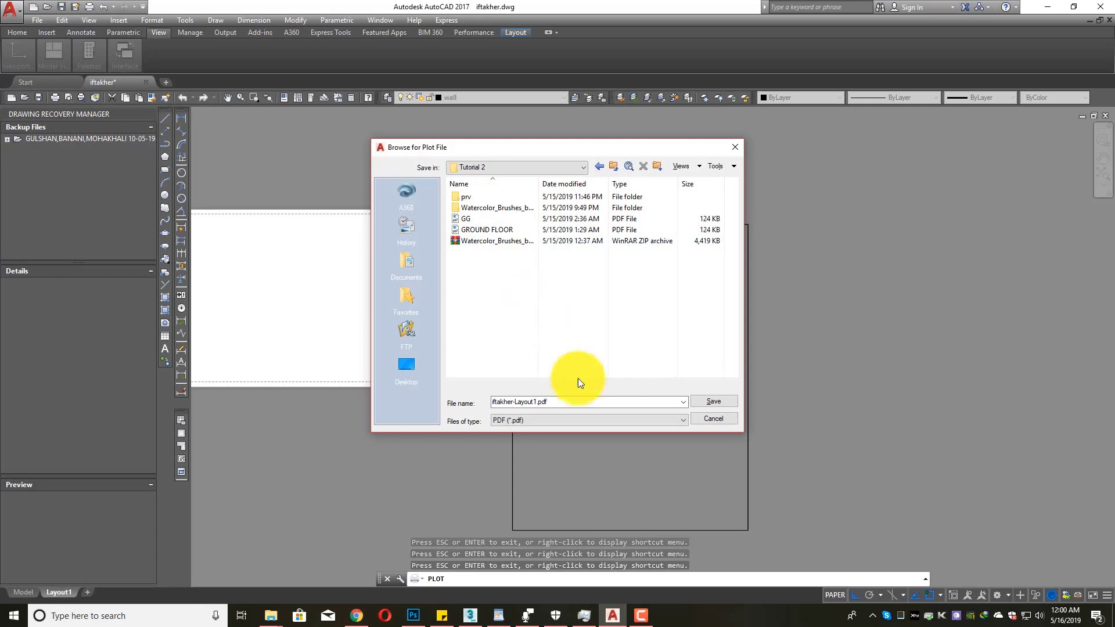
# - Save the plot file as t 1 and dismiss the choice of app for opening the PDF
pyautogui.click(570, 403)
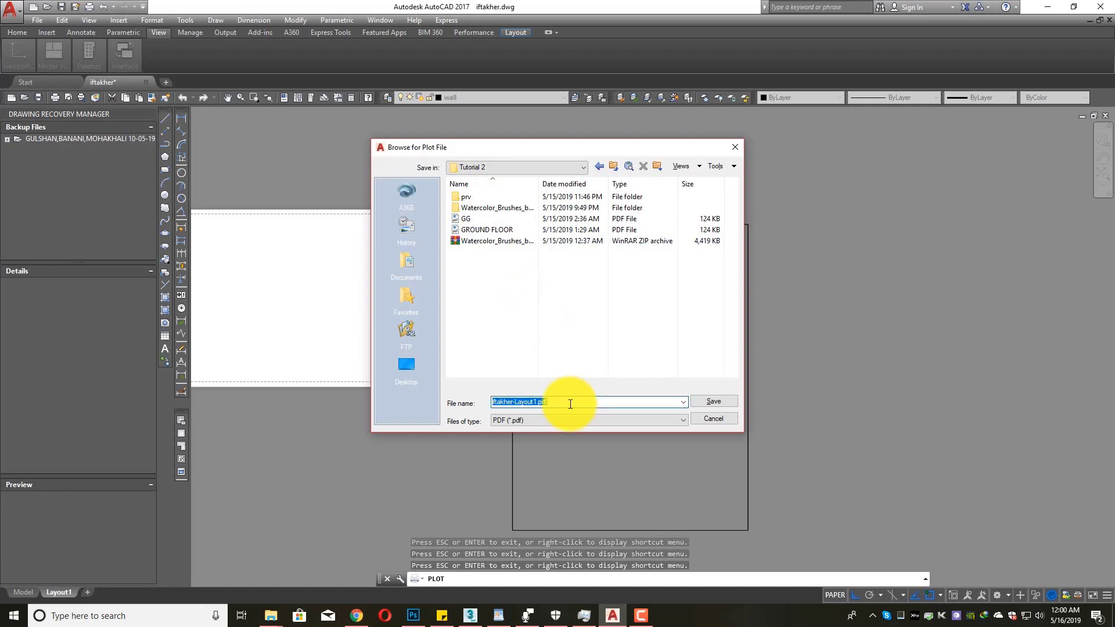
pyautogui.write('t 1')
pyautogui.press('Return')
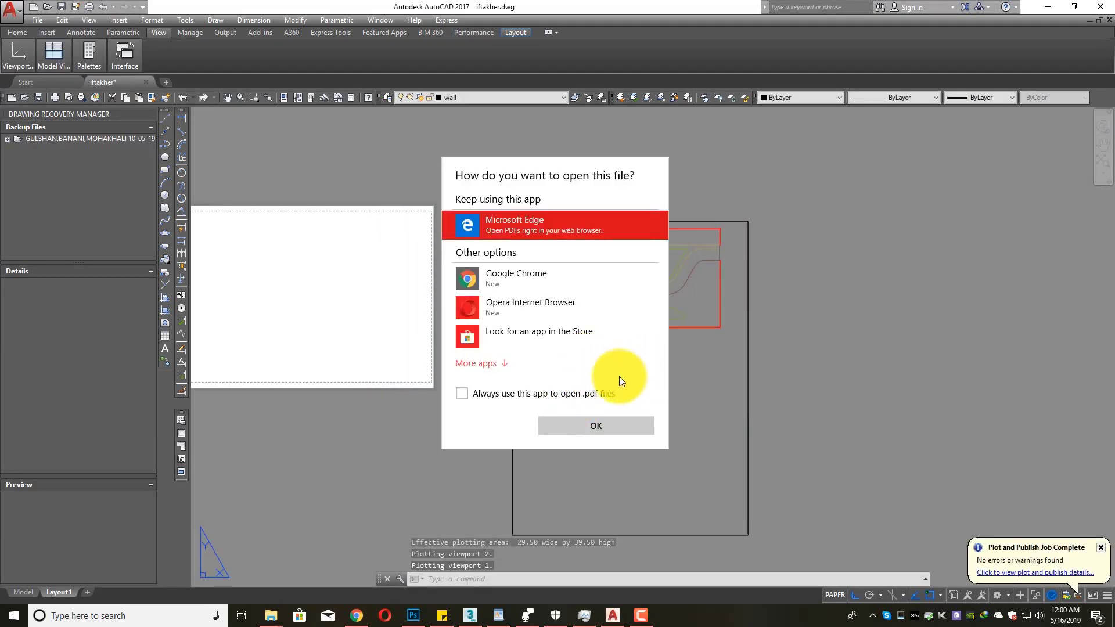
pyautogui.click(713, 384)
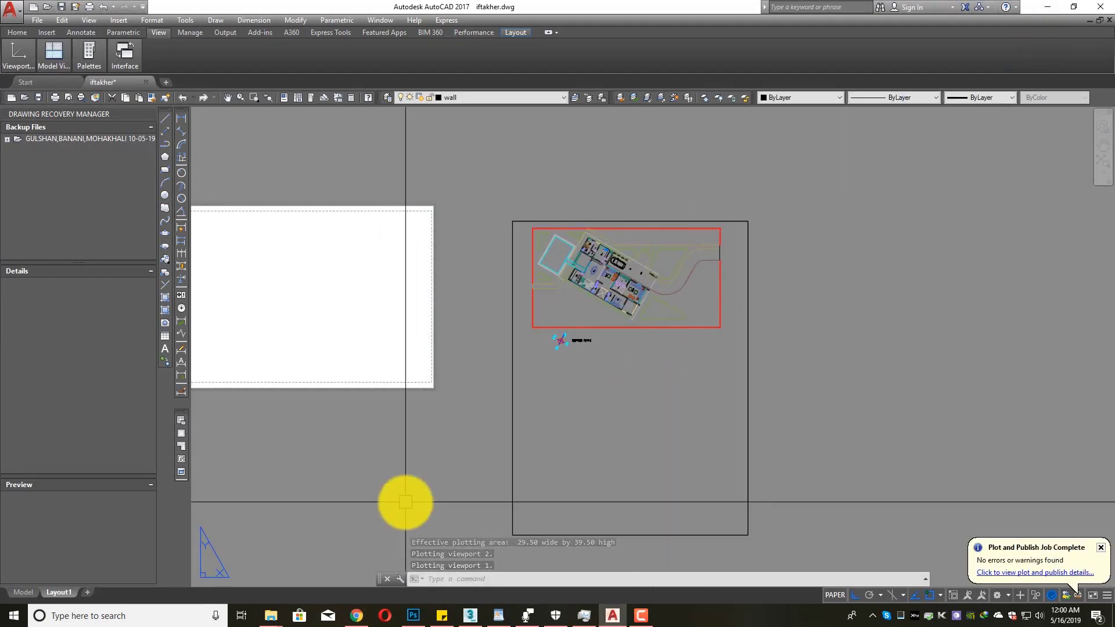
# - Import t 1.pdf from the Tutorial 2 folder into Photoshop, cropped to Bounding Box at 300 pixels/inch in RGB Color
pyautogui.click(413, 616)
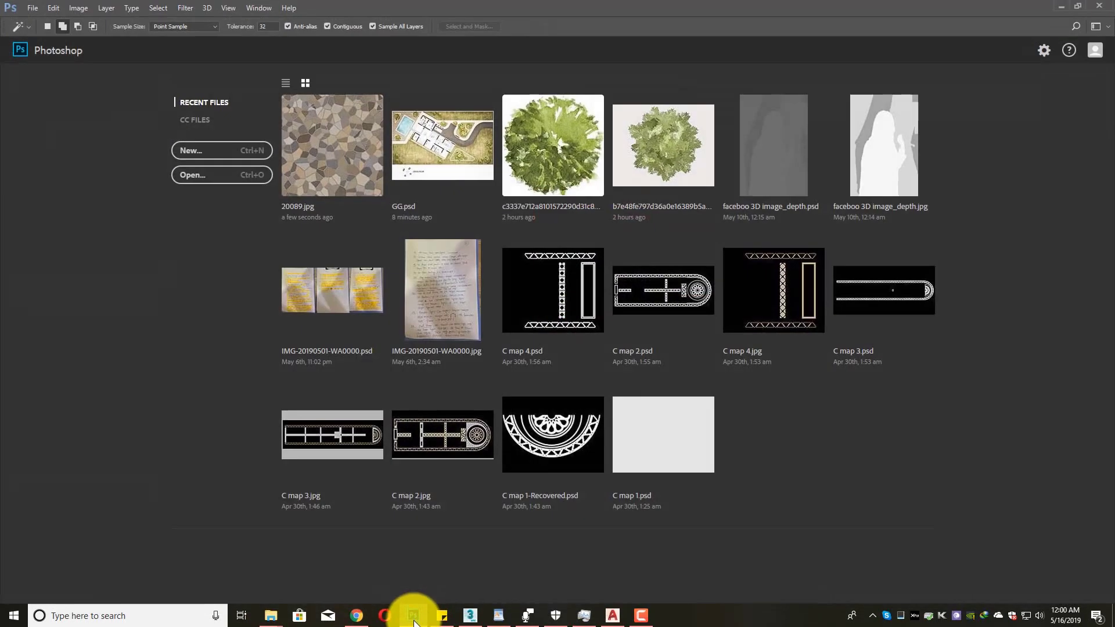
pyautogui.click(413, 616)
pyautogui.moveTo(269, 613)
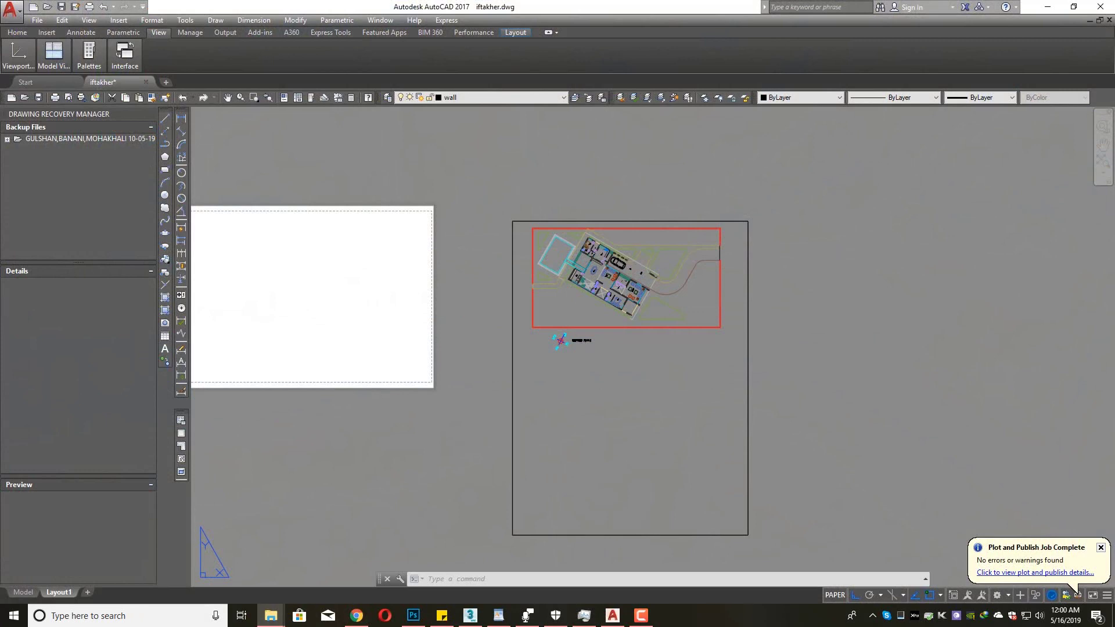
pyautogui.moveTo(1114, 47); pyautogui.dragTo(531, 1)
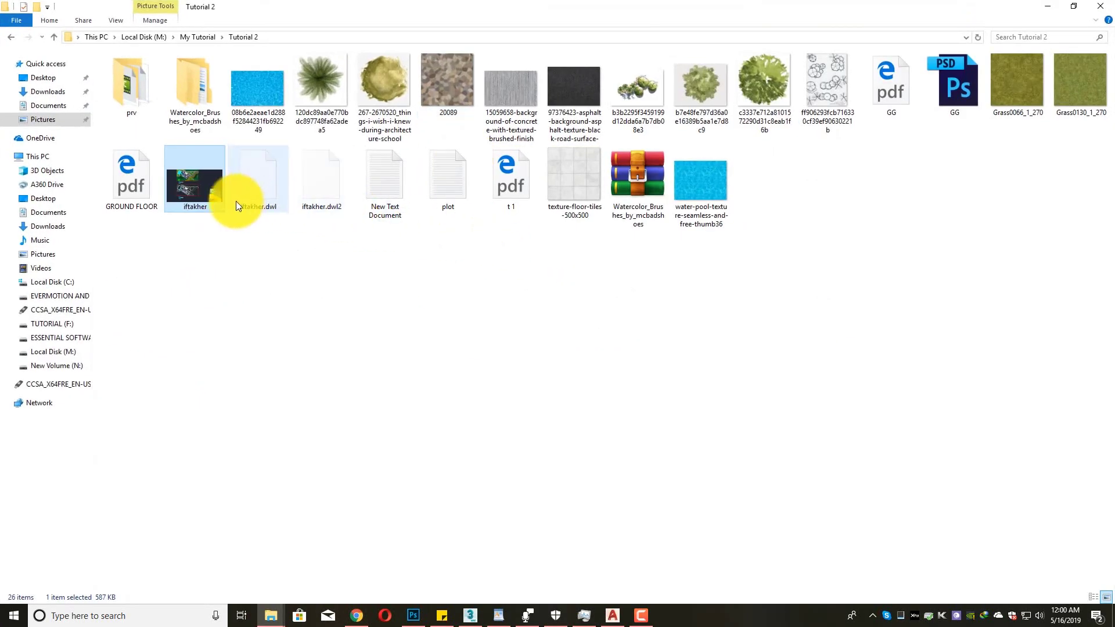
pyautogui.click(586, 197)
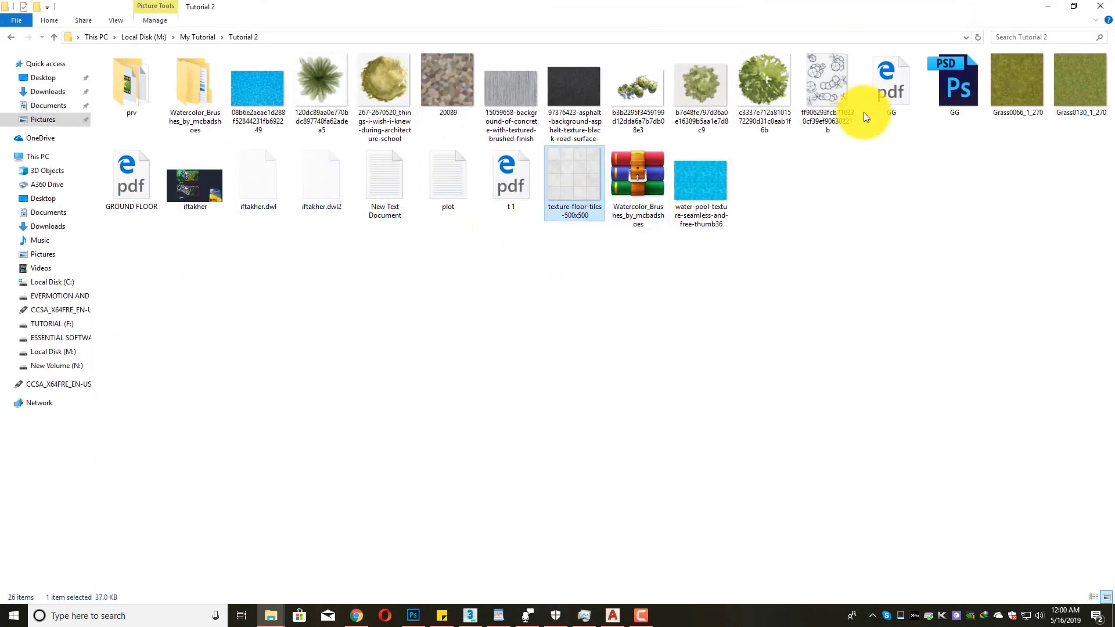
pyautogui.click(507, 172)
pyautogui.moveTo(517, 213); pyautogui.dragTo(193, 301)
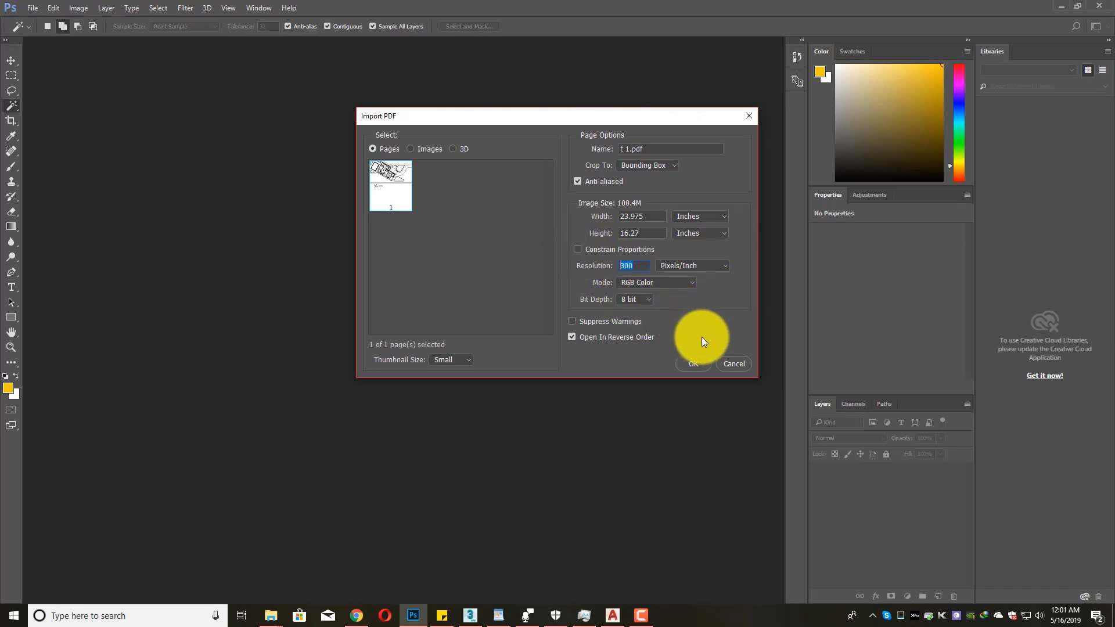
pyautogui.click(692, 362)
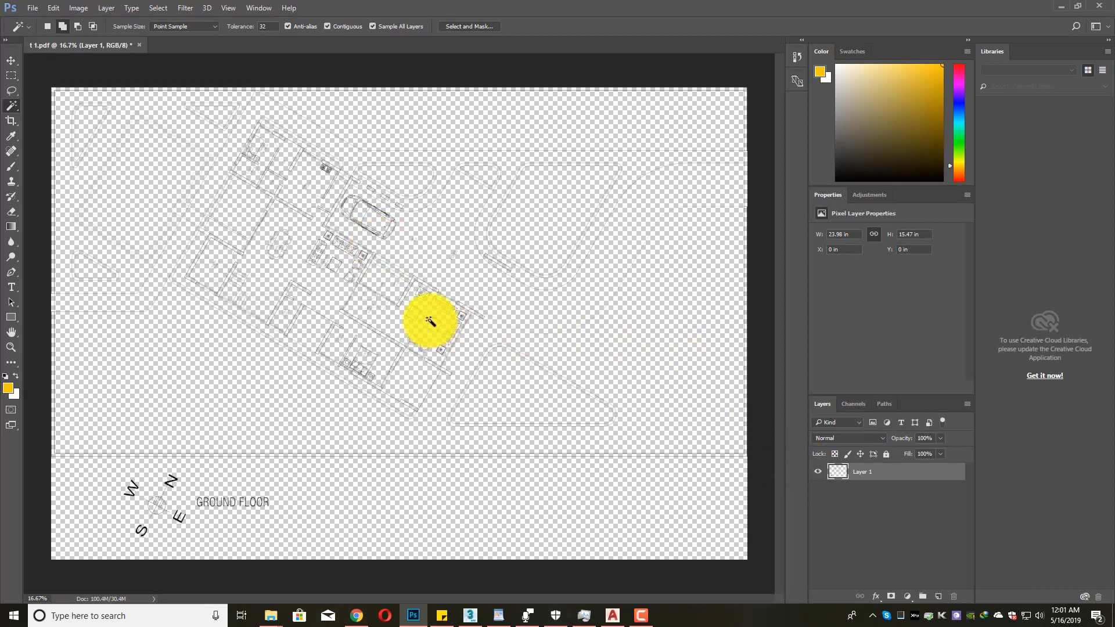
# - Add a white Solid Color fill layer and place it beneath the floor plan's Layer 1
pyautogui.scroll(-2, 408, 323)
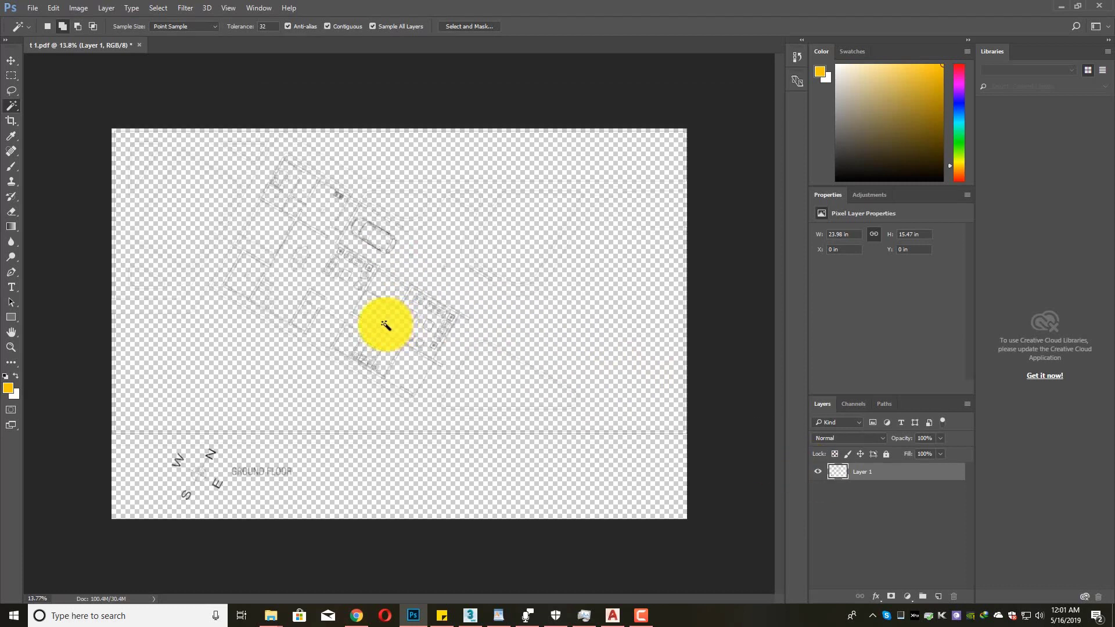
pyautogui.scroll(3, 366, 324)
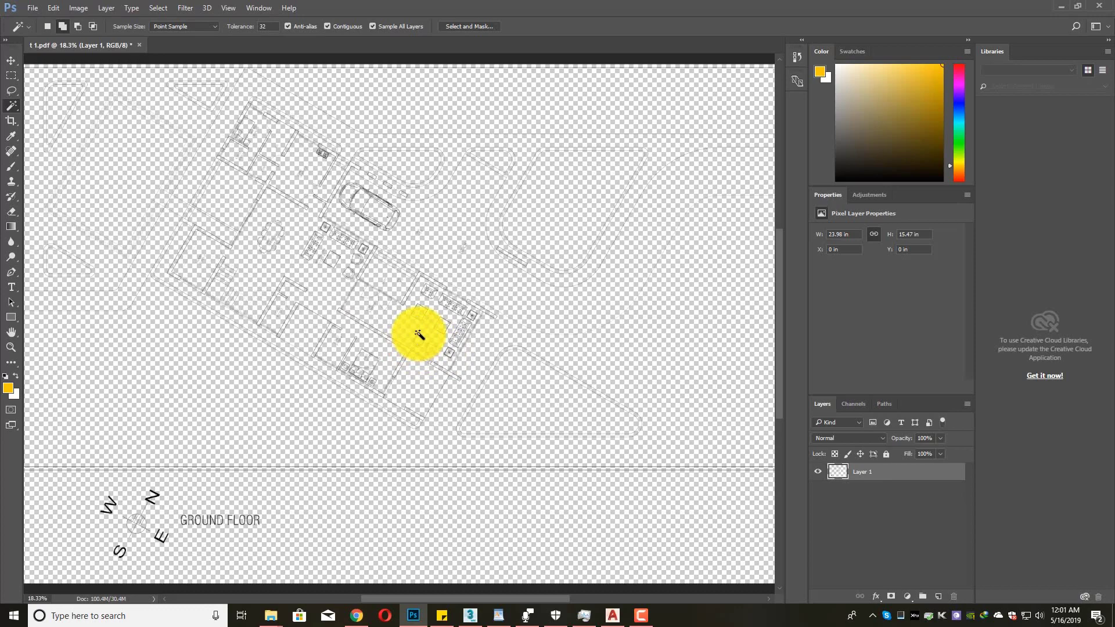
pyautogui.scroll(10, 477, 321)
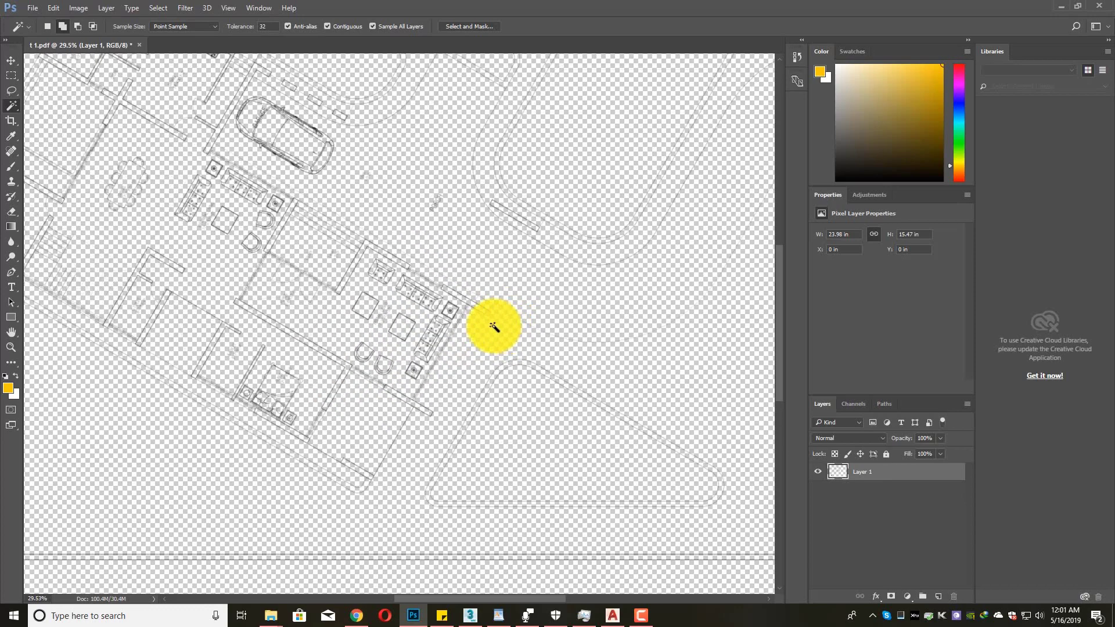
pyautogui.scroll(-8, 465, 322)
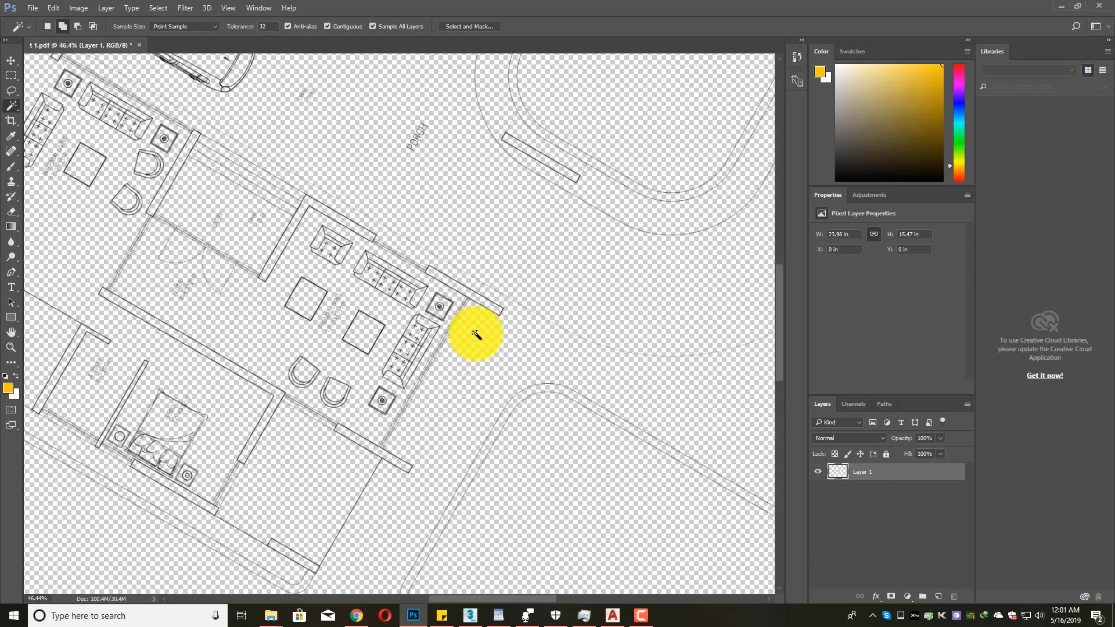
pyautogui.scroll(-2, 479, 342)
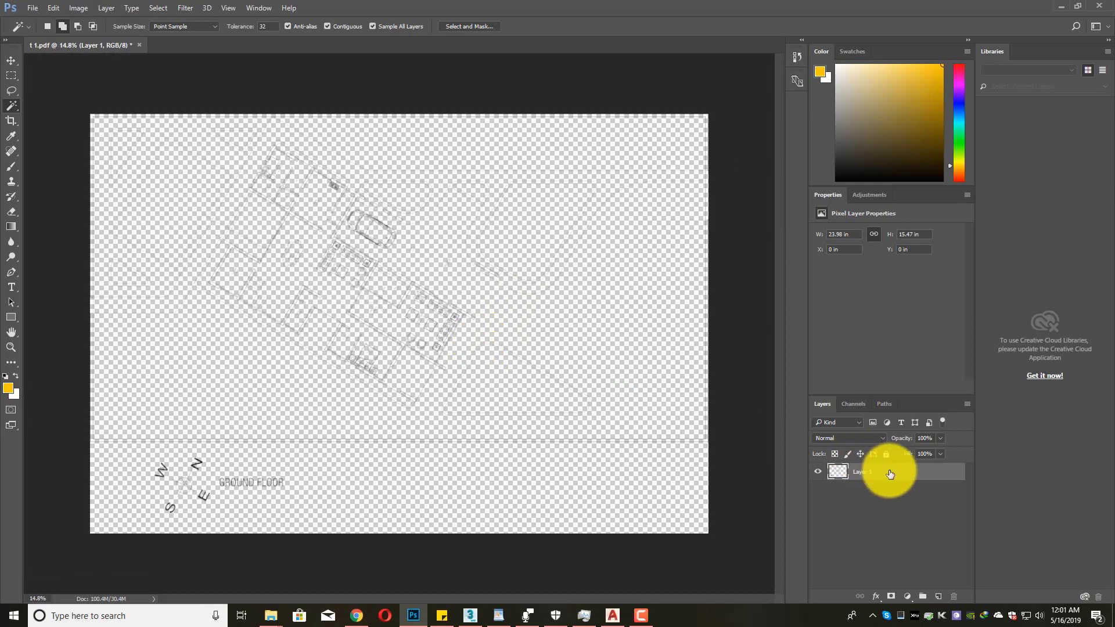
pyautogui.click(908, 598)
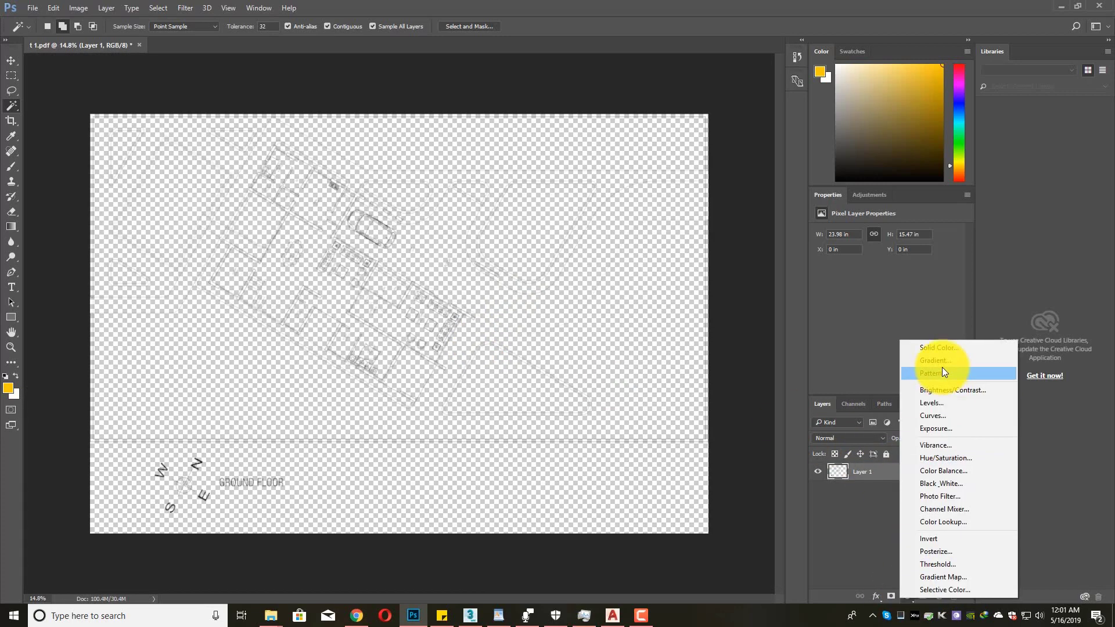
pyautogui.click(934, 348)
pyautogui.moveTo(472, 261); pyautogui.dragTo(384, 106)
pyautogui.click(657, 154)
pyautogui.moveTo(903, 471); pyautogui.dragTo(878, 505)
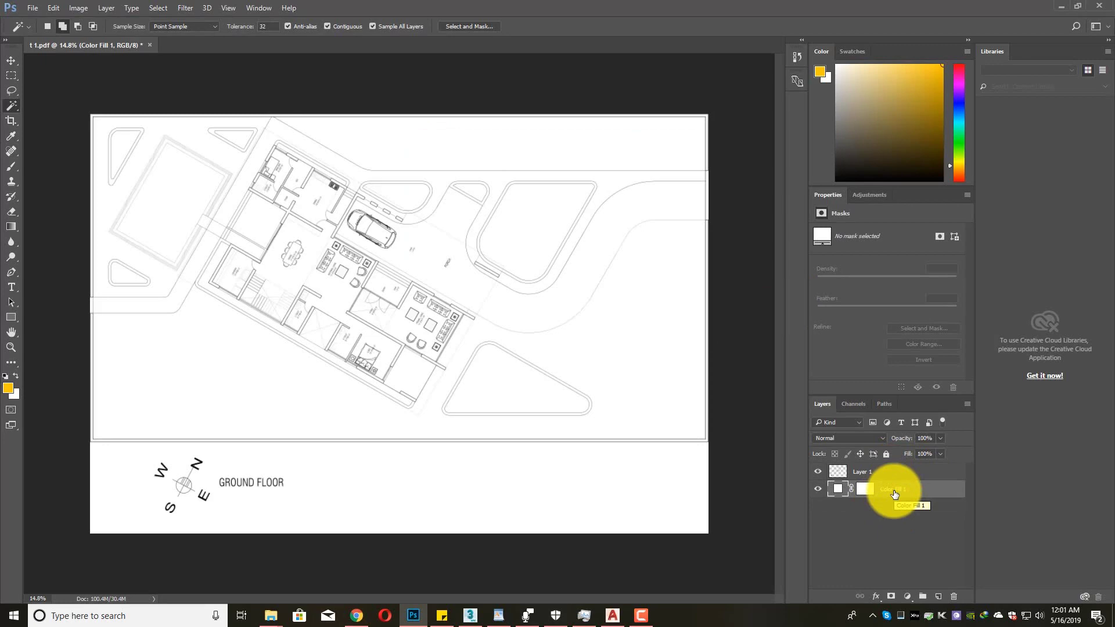
# - Add a Levels adjustment above Layer 1 with a black input of 117 and a midtone of 0.33 to darken the plan's lines
pyautogui.scroll(3, 356, 255)
pyautogui.scroll(-2, 371, 259)
pyautogui.scroll(-1, 449, 280)
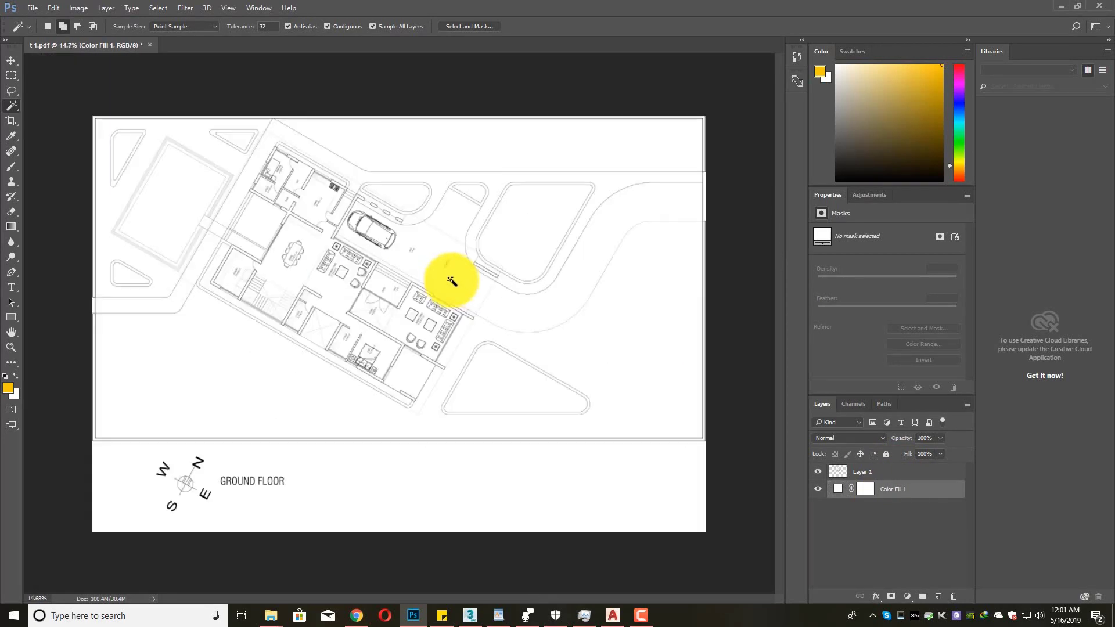
pyautogui.click(890, 474)
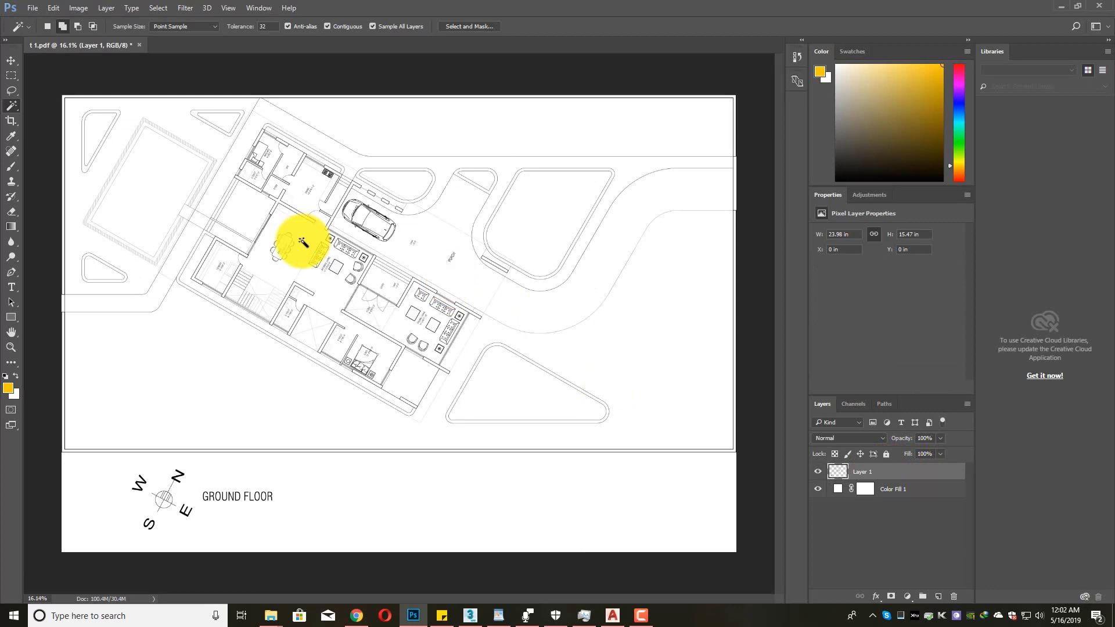
pyautogui.click(907, 596)
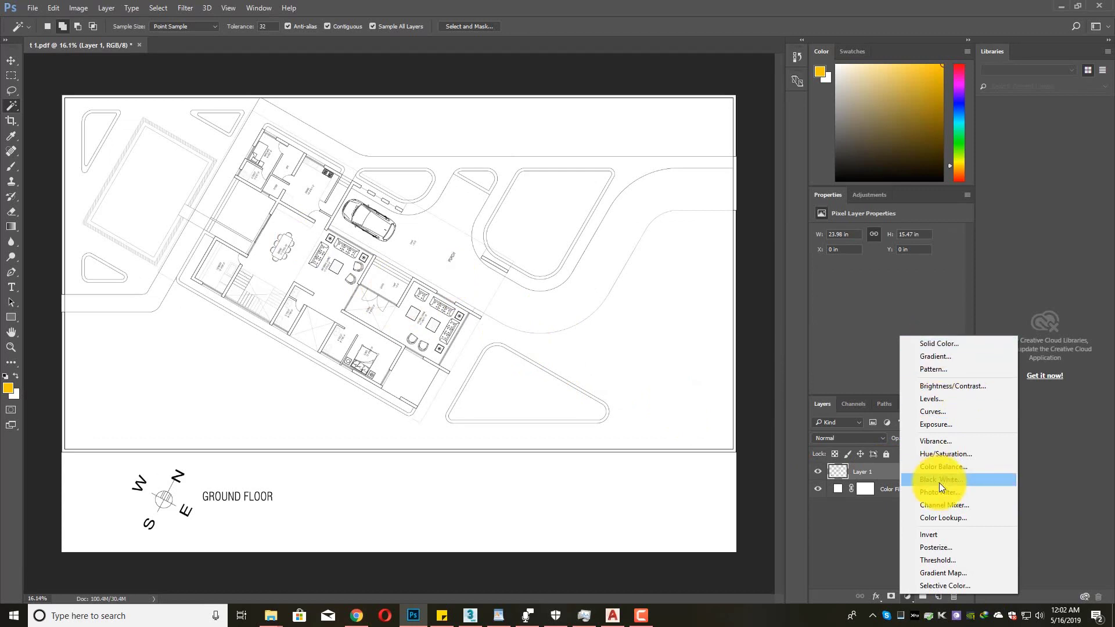
pyautogui.click(933, 400)
pyautogui.moveTo(894, 314); pyautogui.dragTo(931, 315)
pyautogui.moveTo(838, 315); pyautogui.dragTo(890, 315)
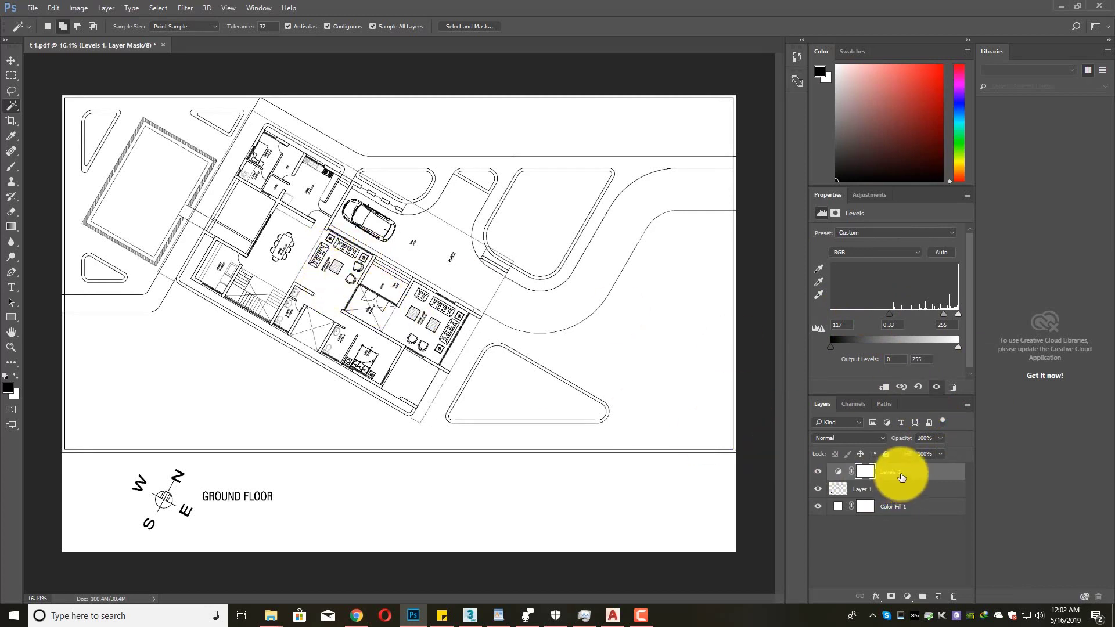
pyautogui.click(838, 472)
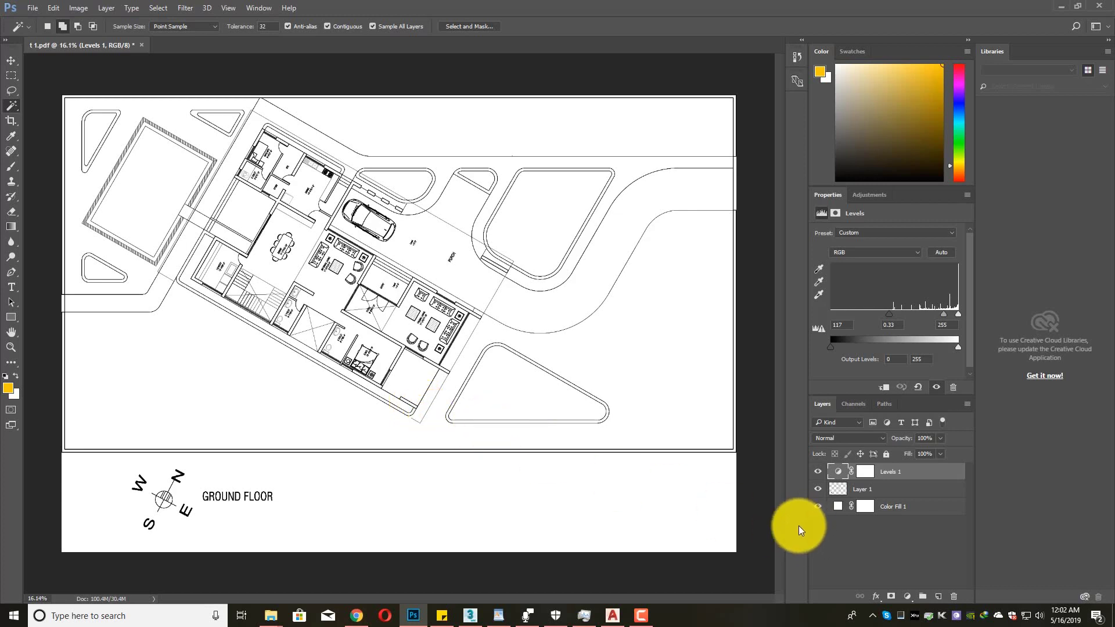
# - Create a layer group above the Levels adjustment and name it Grass
pyautogui.click(923, 597)
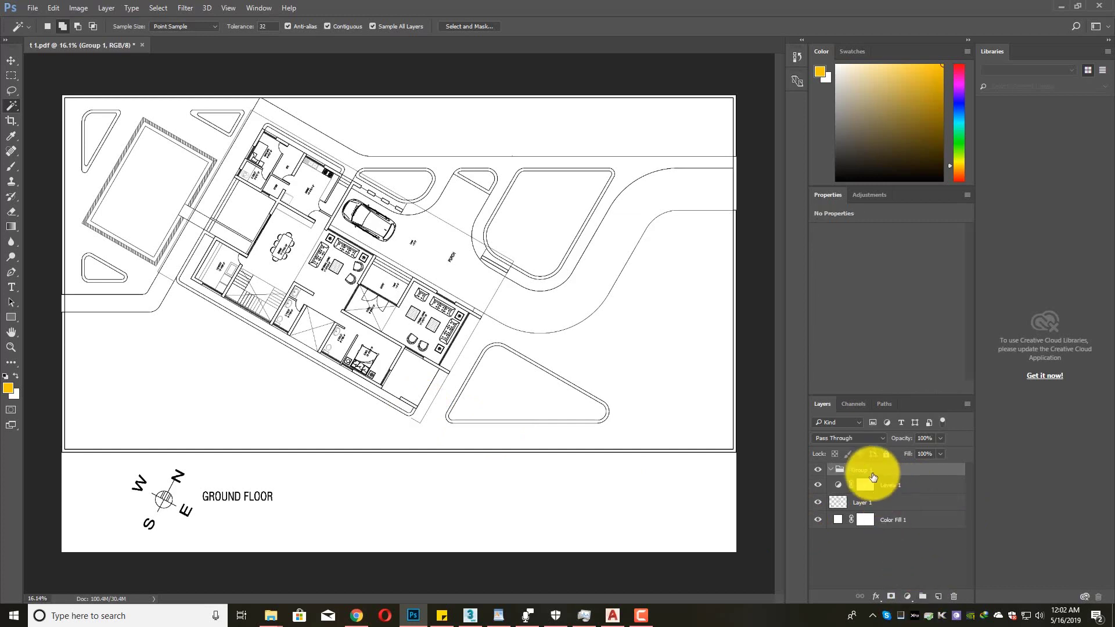
pyautogui.doubleClick(860, 471)
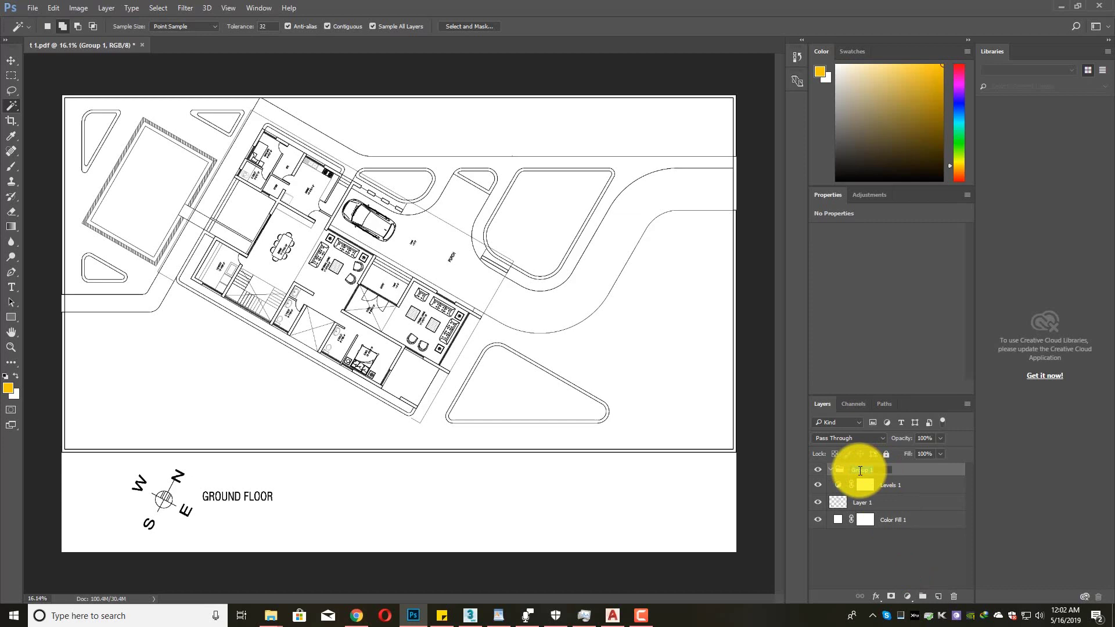
pyautogui.write('Grass')
pyautogui.press('Return')
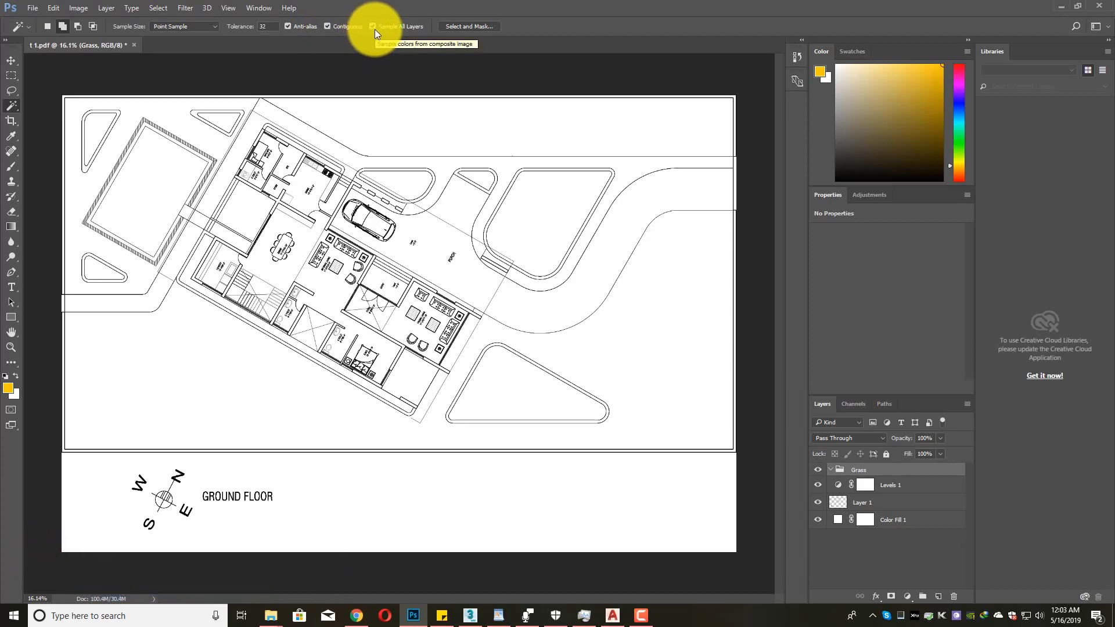
# - Try selecting the plan's white areas using the Magic Wand with Contiguous off, undo that selection and restore Contiguous
pyautogui.click(328, 28)
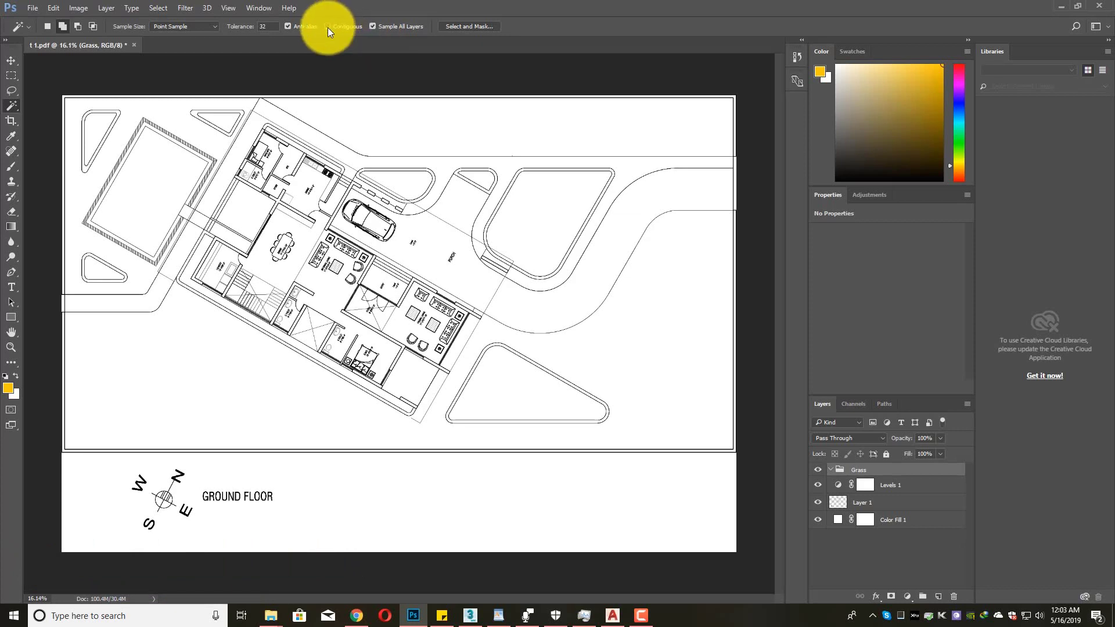
pyautogui.click(535, 238)
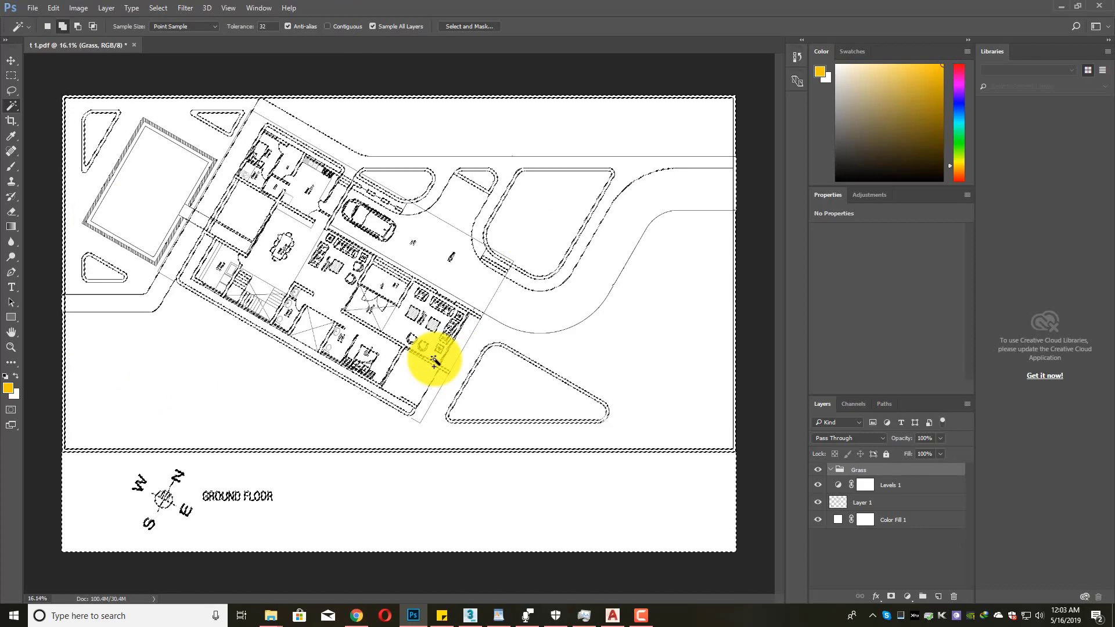
pyautogui.hotkey('ctrl', 'z')
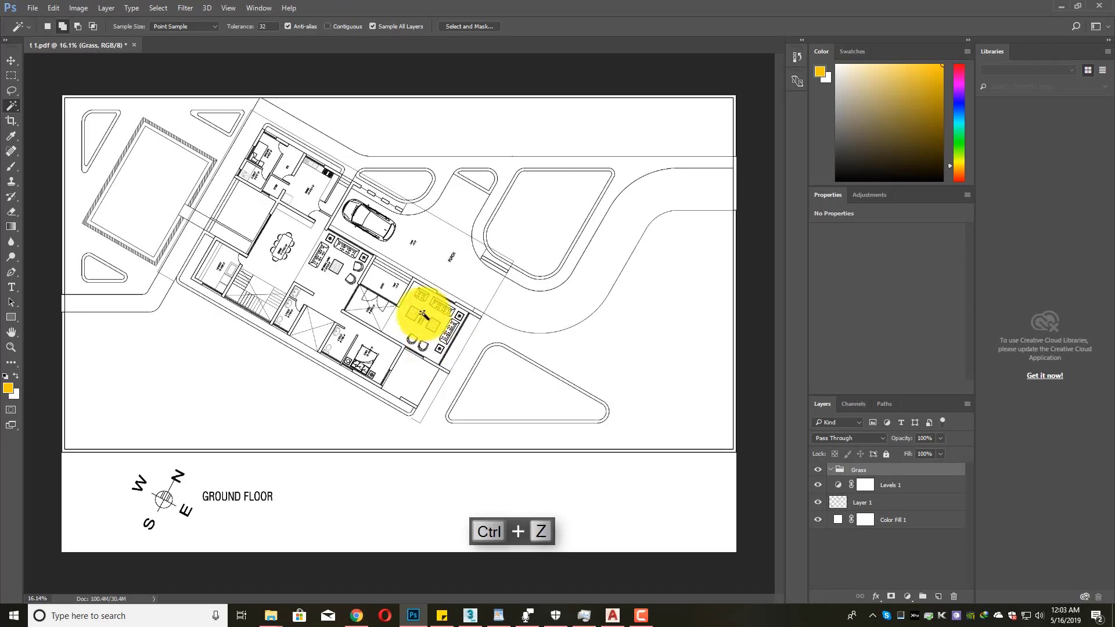
pyautogui.click(328, 25)
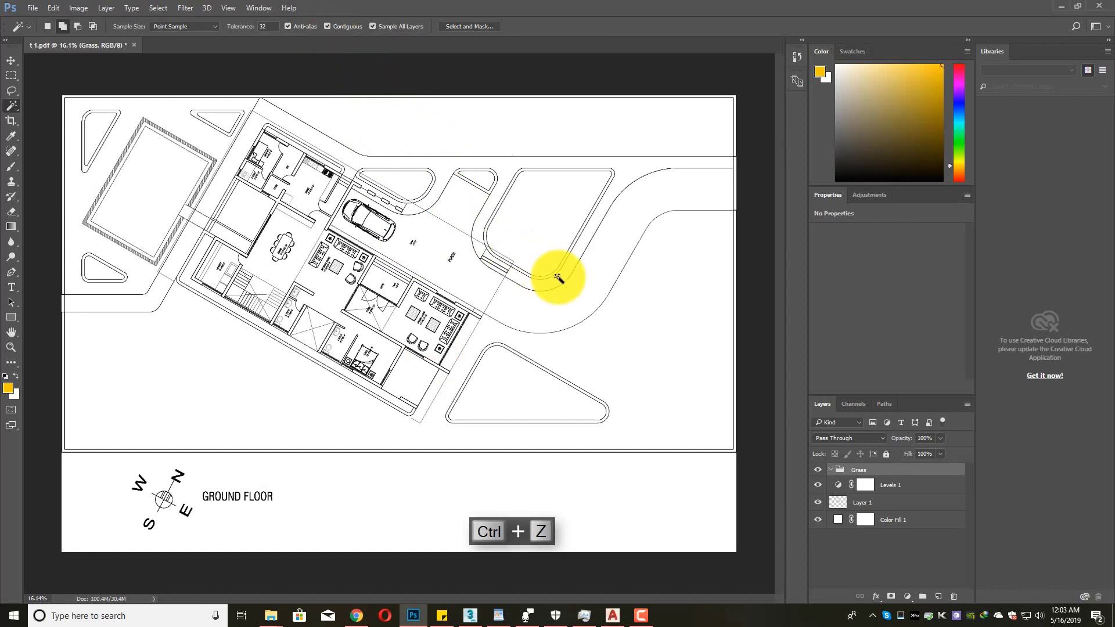
# - Select the large lawn below the driveway, the triangular bed within it and the three beds above the driveway with the Magic Wand
pyautogui.click(635, 366)
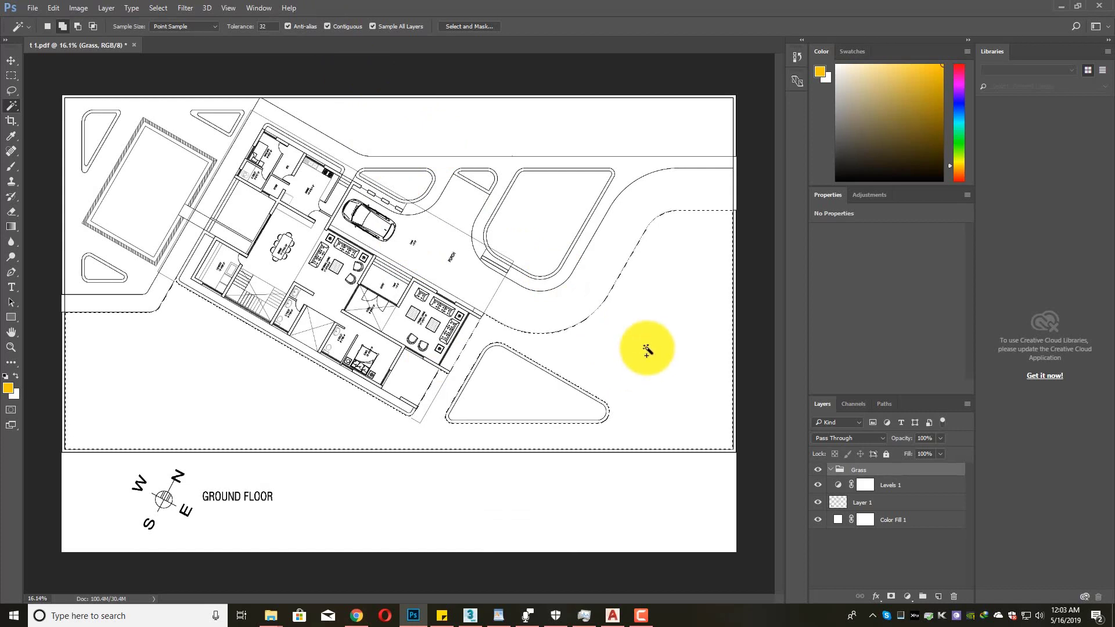
pyautogui.click(528, 227)
pyautogui.click(482, 184)
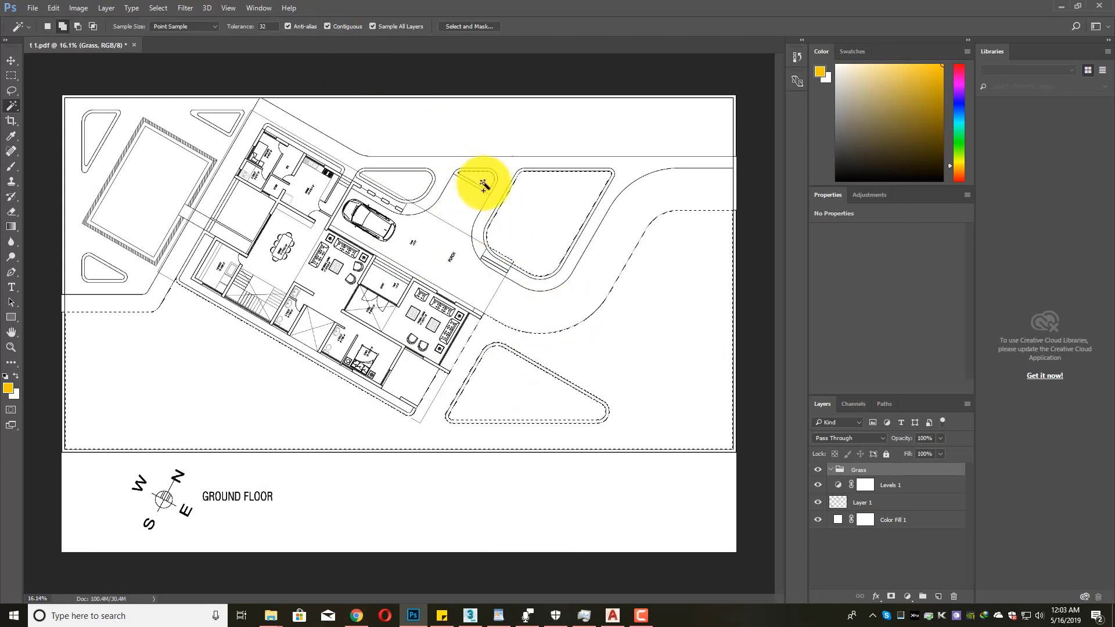
pyautogui.click(405, 190)
pyautogui.scroll(3, 379, 191)
pyautogui.scroll(3, 406, 194)
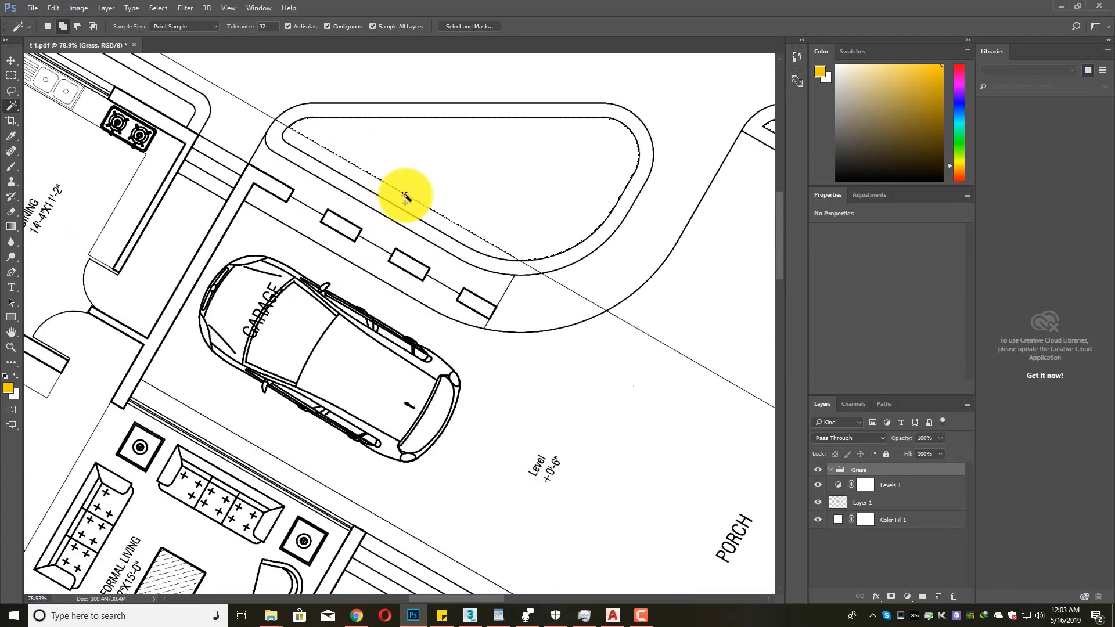
# - Add the small beds around the pool and the upper lawn strip to the selection, and apply it as the Grass group's layer mask
pyautogui.scroll(-5, 436, 224)
pyautogui.scroll(2, 225, 96)
pyautogui.click(211, 111)
pyautogui.scroll(-2, 151, 192)
pyautogui.scroll(1, 61, 150)
pyautogui.click(63, 131)
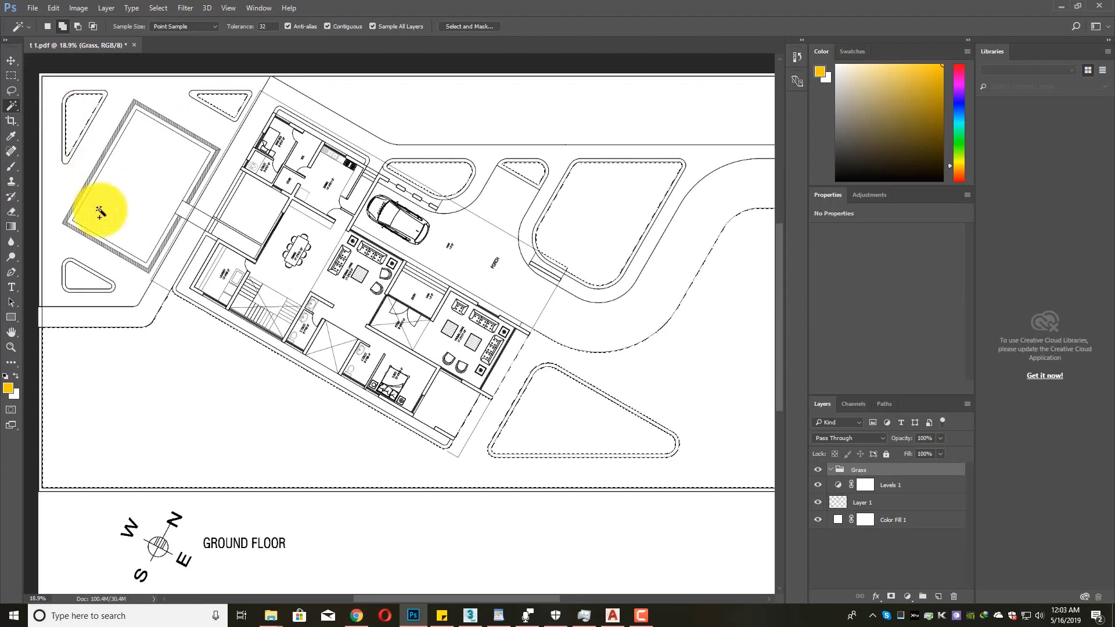
pyautogui.scroll(-1, 180, 232)
pyautogui.click(443, 124)
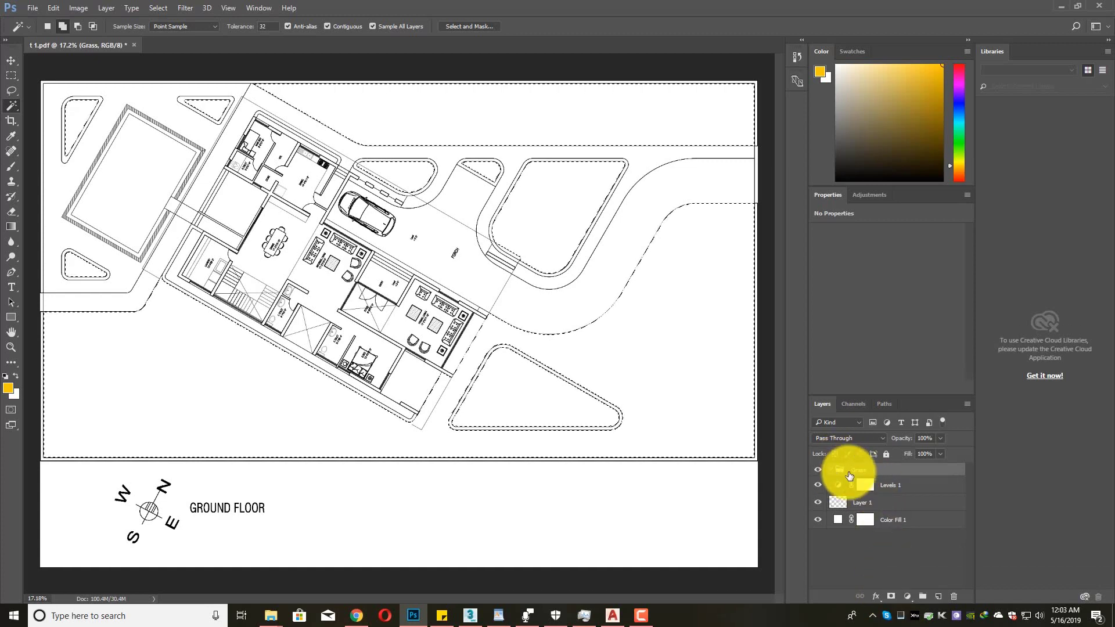
pyautogui.click(892, 597)
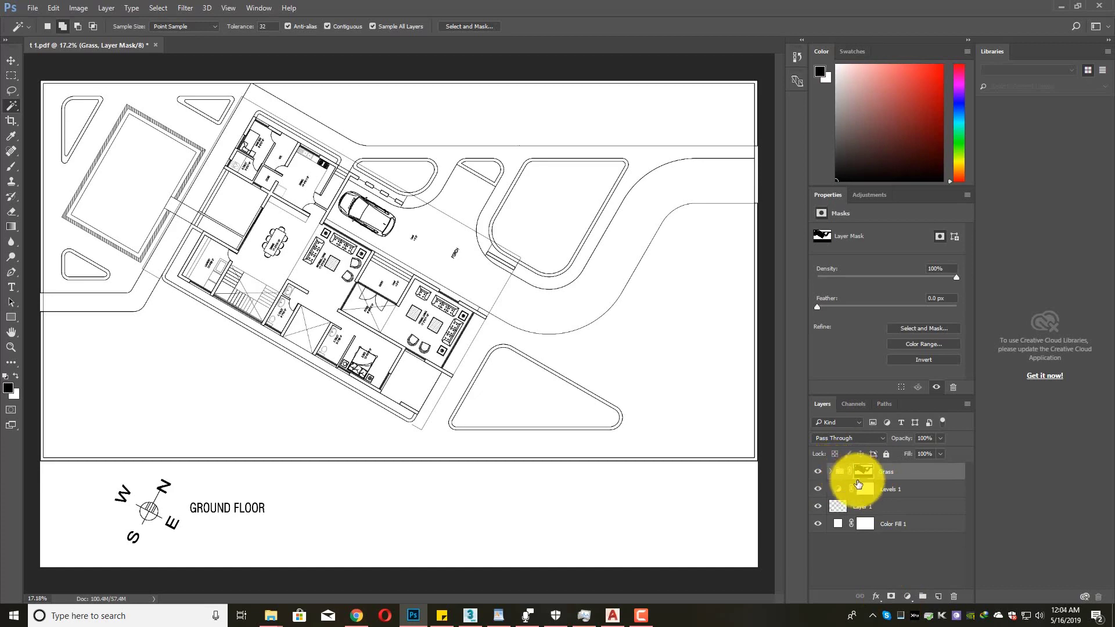
# - Check the Zoom with Scroll Wheel option in the Tools preferences
pyautogui.scroll(-2, 443, 379)
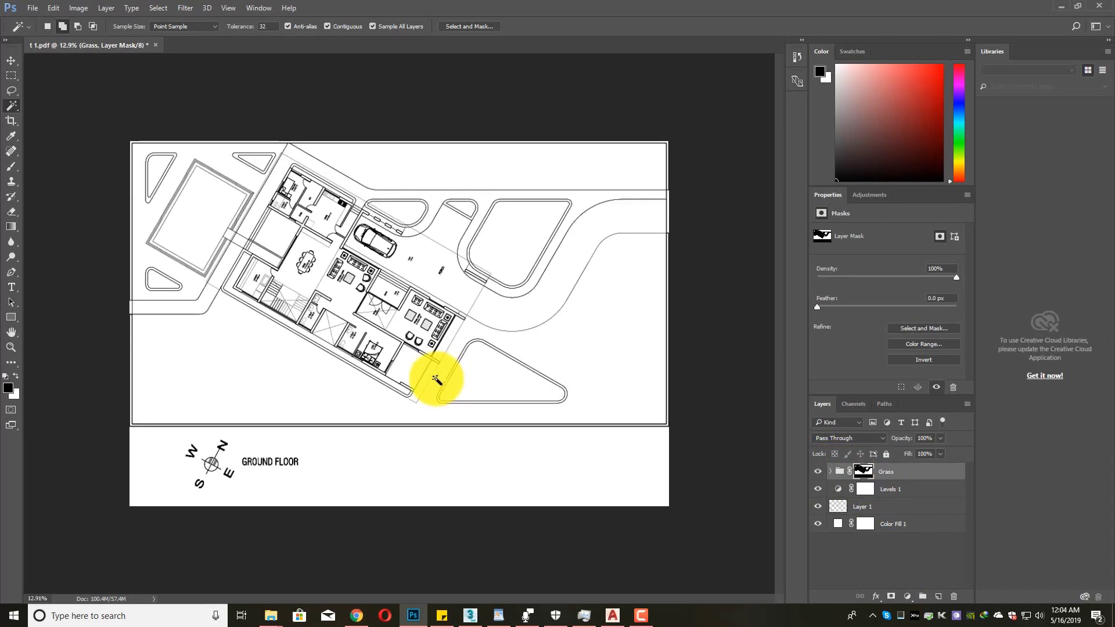
pyautogui.scroll(-2, 437, 379)
pyautogui.scroll(3, 405, 371)
pyautogui.scroll(-1, 363, 356)
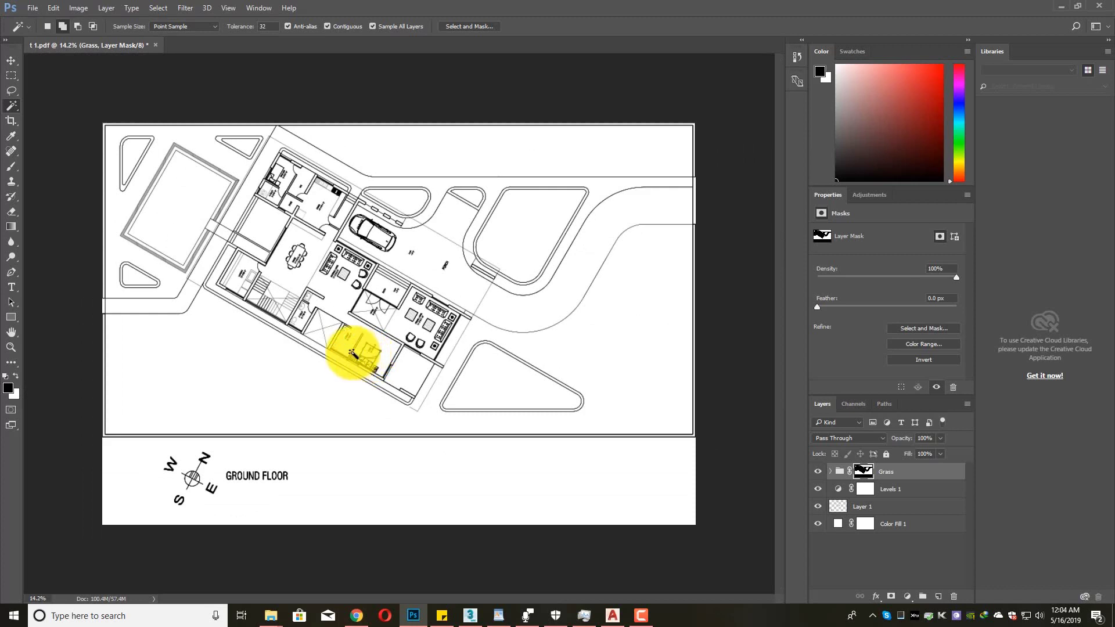
pyautogui.hotkey('ctrl', 'k')
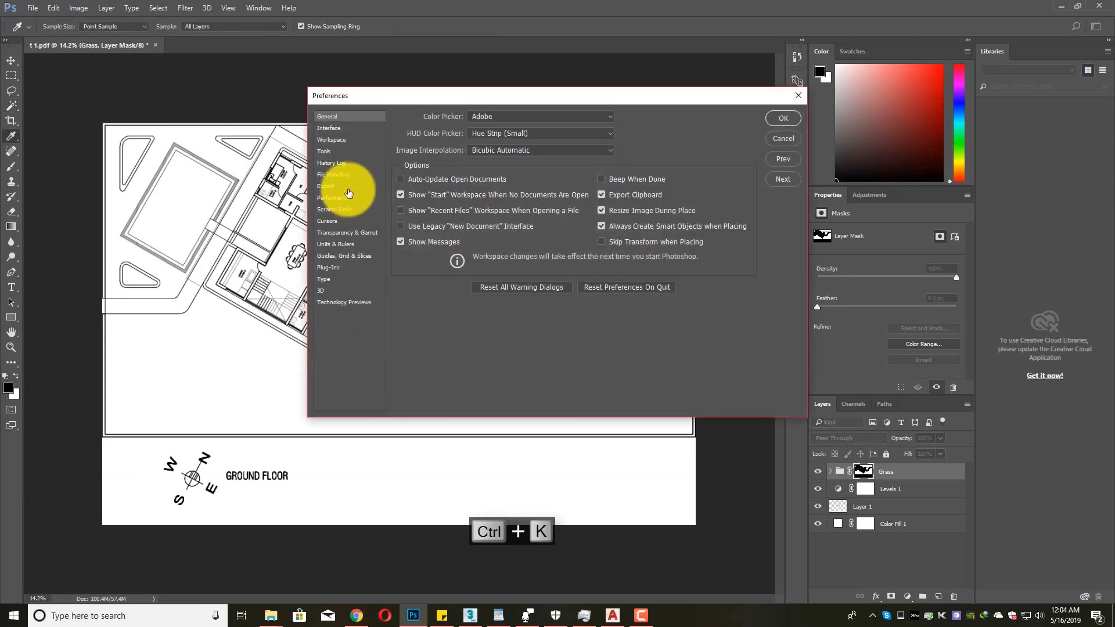
pyautogui.click(335, 162)
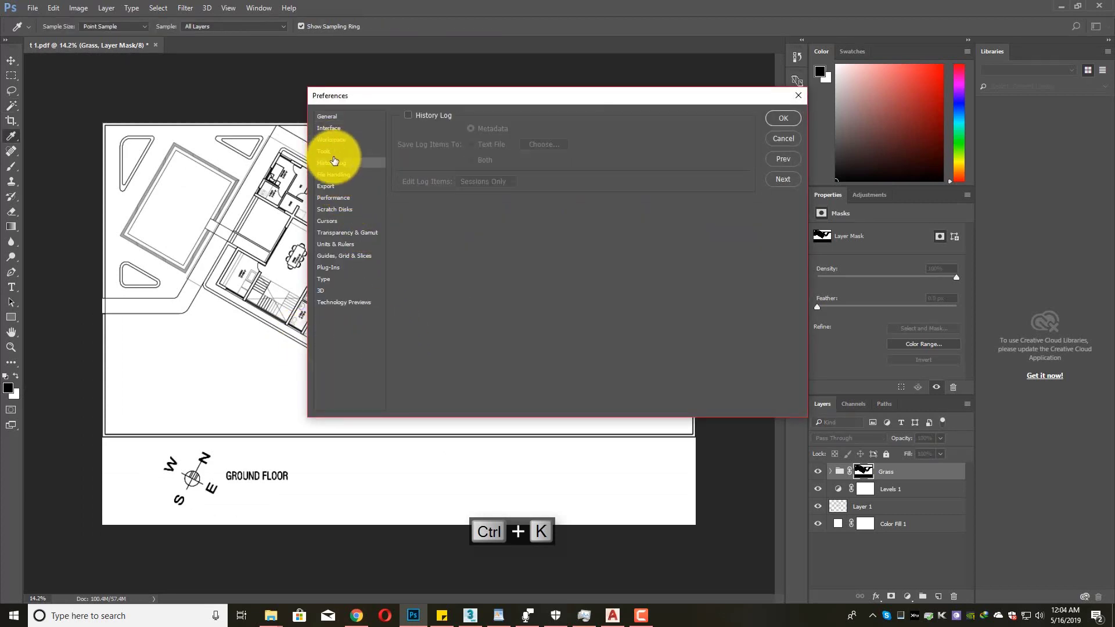
pyautogui.click(331, 151)
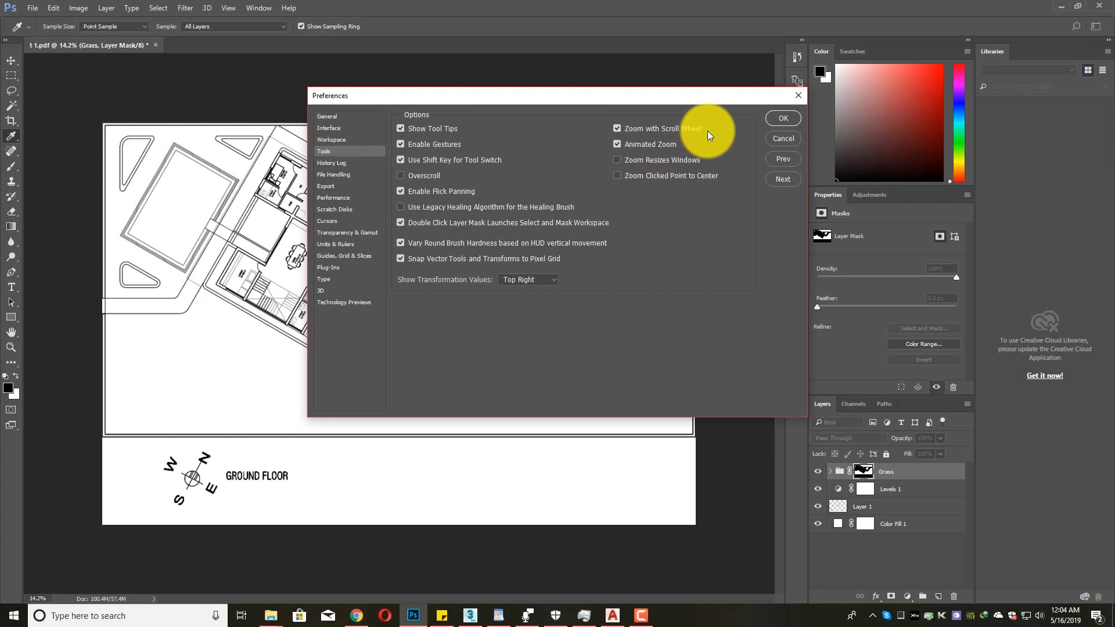
pyautogui.press('w')
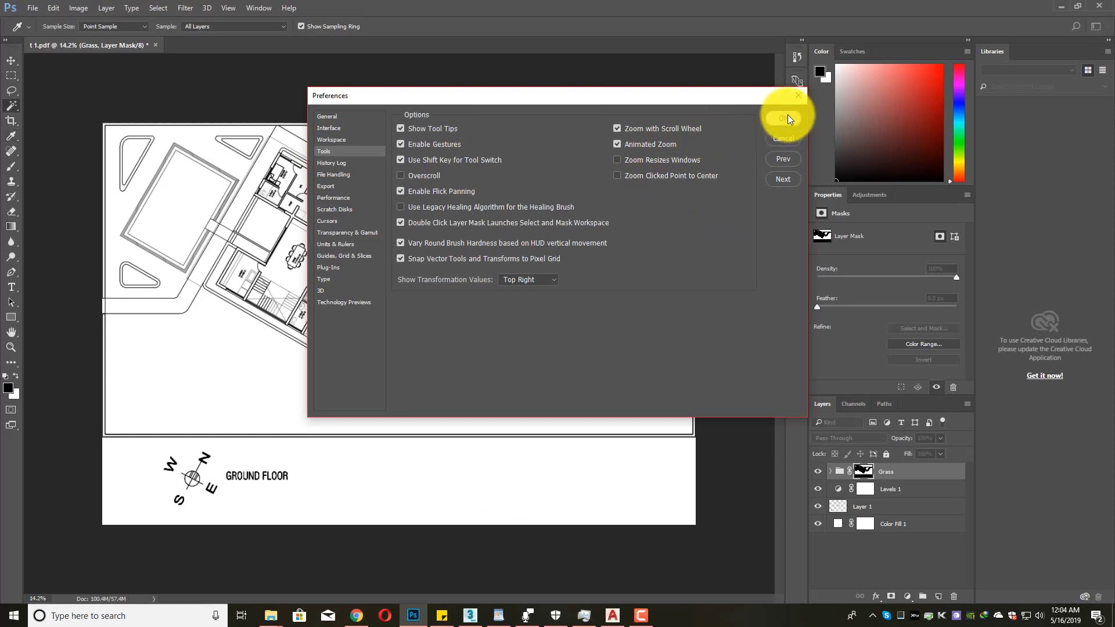
pyautogui.click(787, 116)
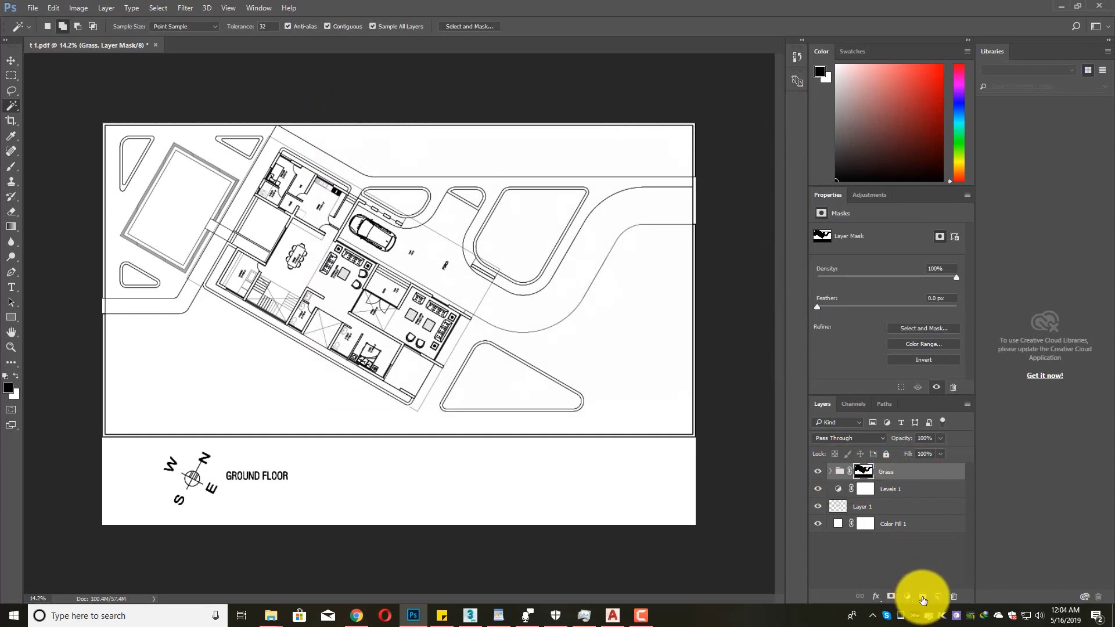
# - View the Grass group's layer mask on its own and return to the normal plan display
pyautogui.keyDown('alt'); pyautogui.click(865, 473); pyautogui.keyUp('alt')
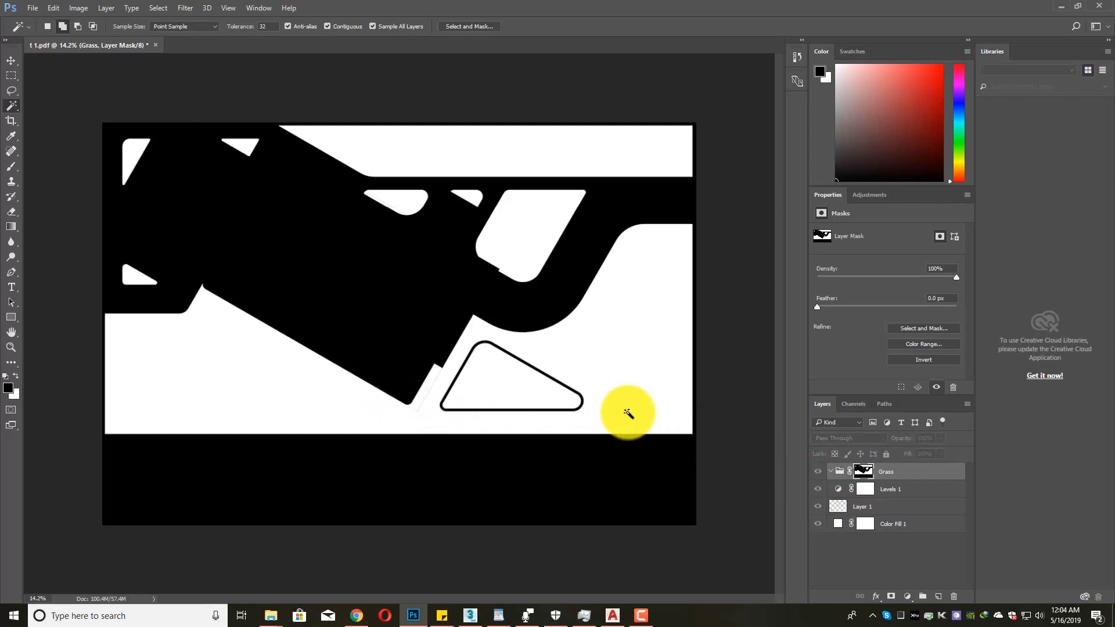
pyautogui.keyDown('alt'); pyautogui.click(864, 473); pyautogui.keyUp('alt')
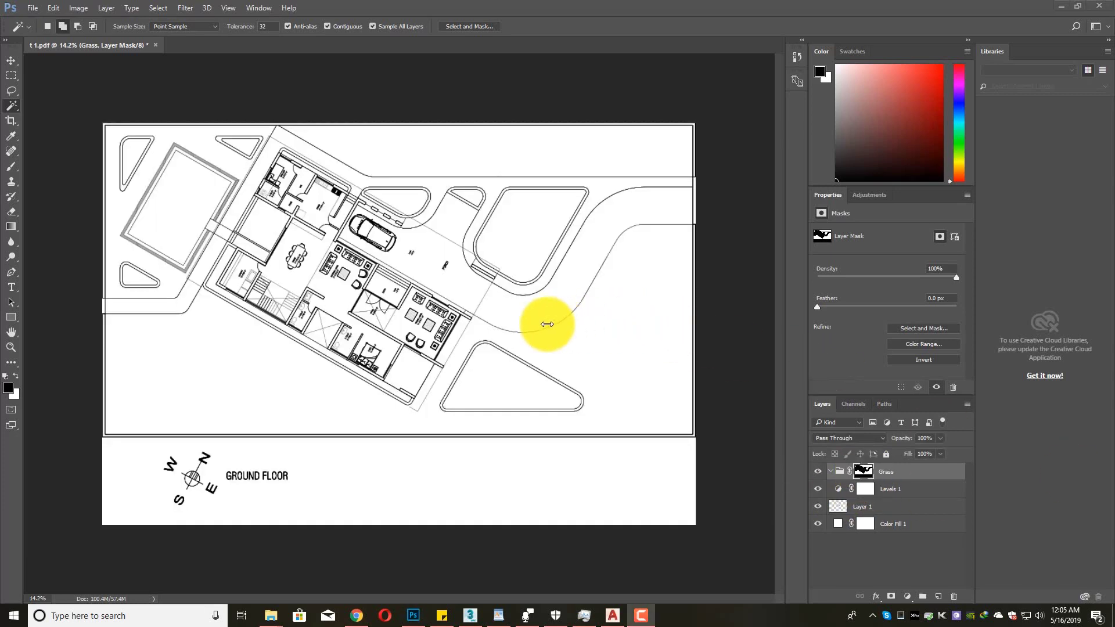
pyautogui.scroll(-2, 561, 332)
pyautogui.scroll(3, 458, 338)
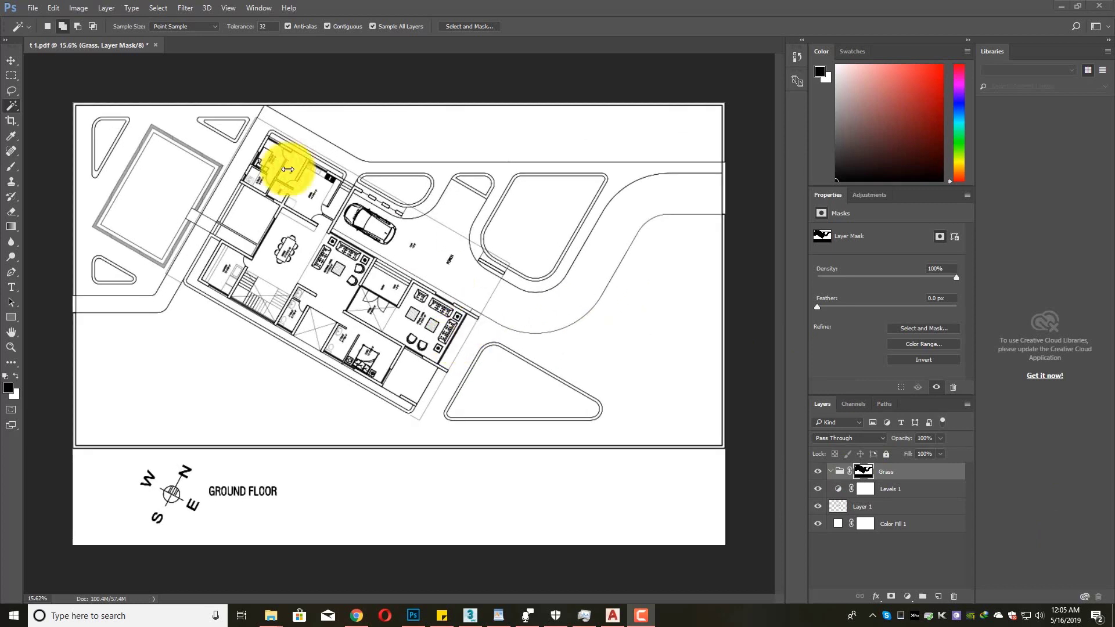
pyautogui.click(9, 61)
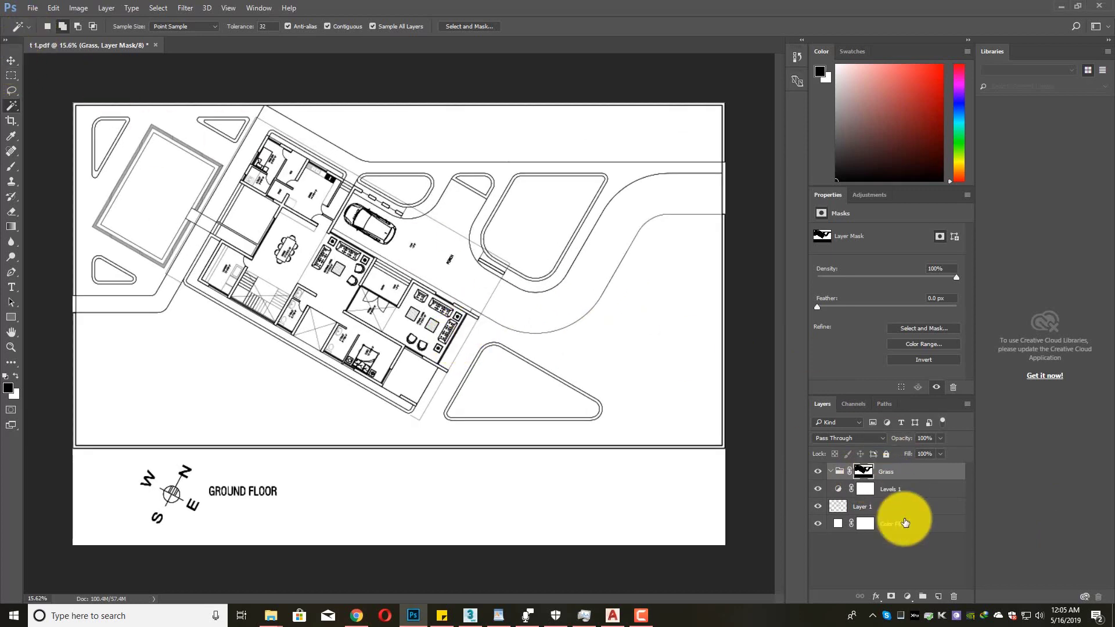
# - Add a gray Solid Color fill layer with the color 9a9a9a inside the Grass group
pyautogui.click(908, 597)
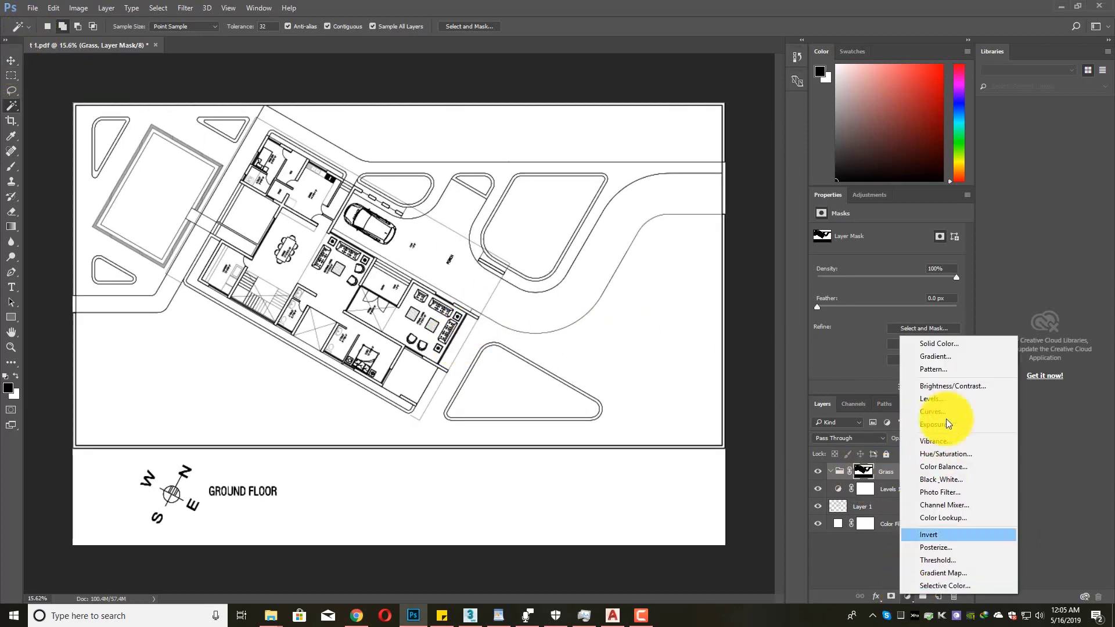
pyautogui.click(940, 348)
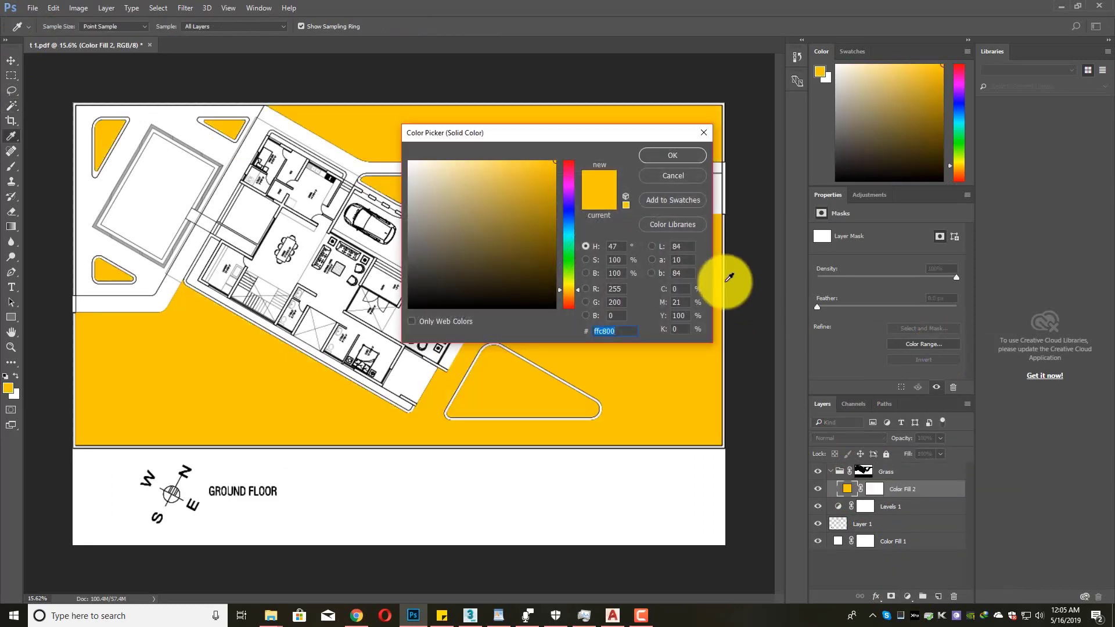
pyautogui.moveTo(472, 238)
pyautogui.mouseDown()
pyautogui.moveTo(406, 236)
pyautogui.moveTo(400, 158)
pyautogui.mouseUp()
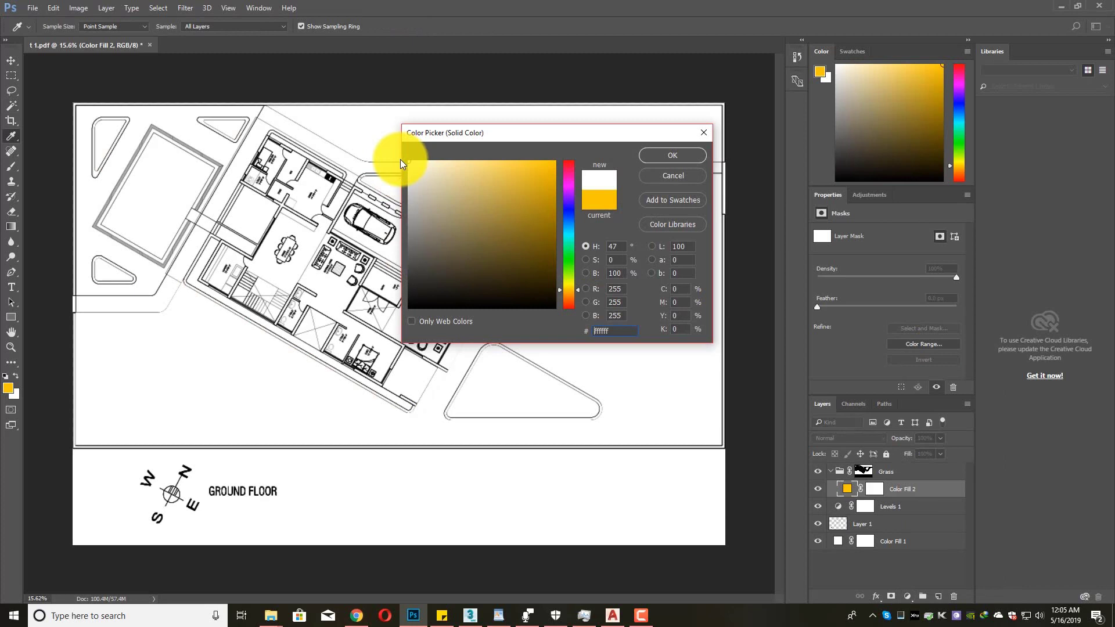
pyautogui.click(408, 220)
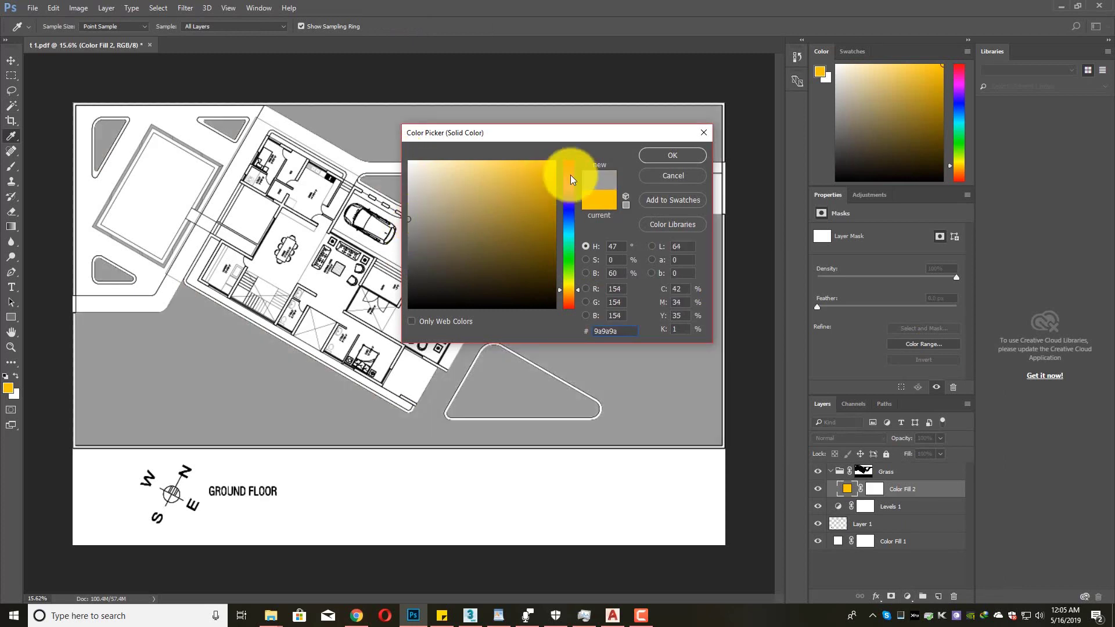
pyautogui.click(665, 159)
pyautogui.scroll(-1, 666, 158)
pyautogui.scroll(1, 199, 153)
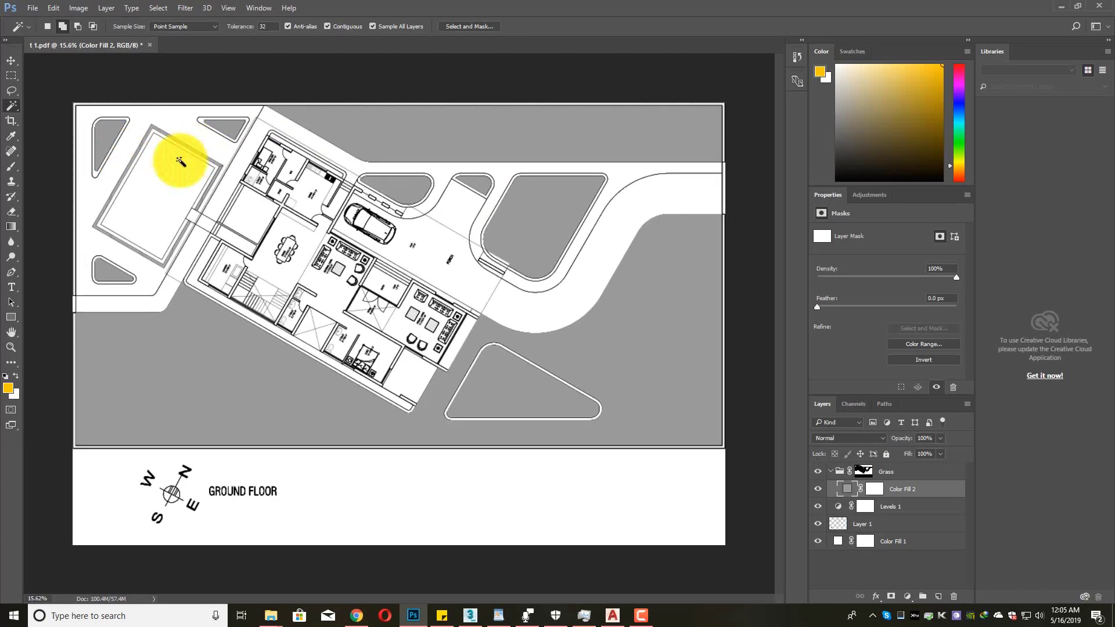
pyautogui.click(833, 475)
pyautogui.click(832, 475)
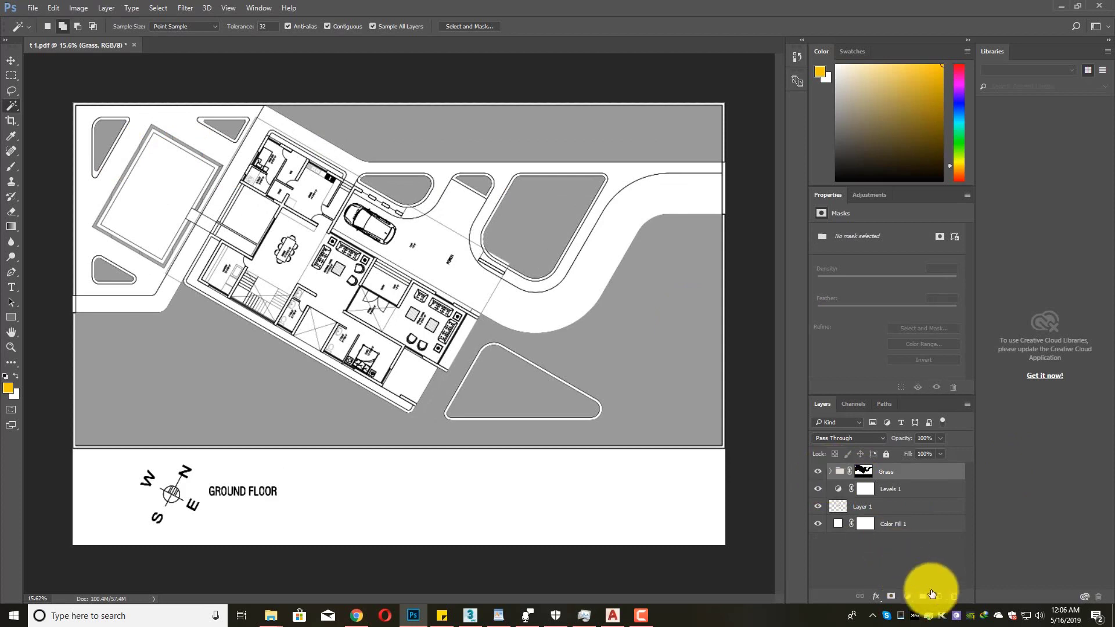
pyautogui.click(832, 474)
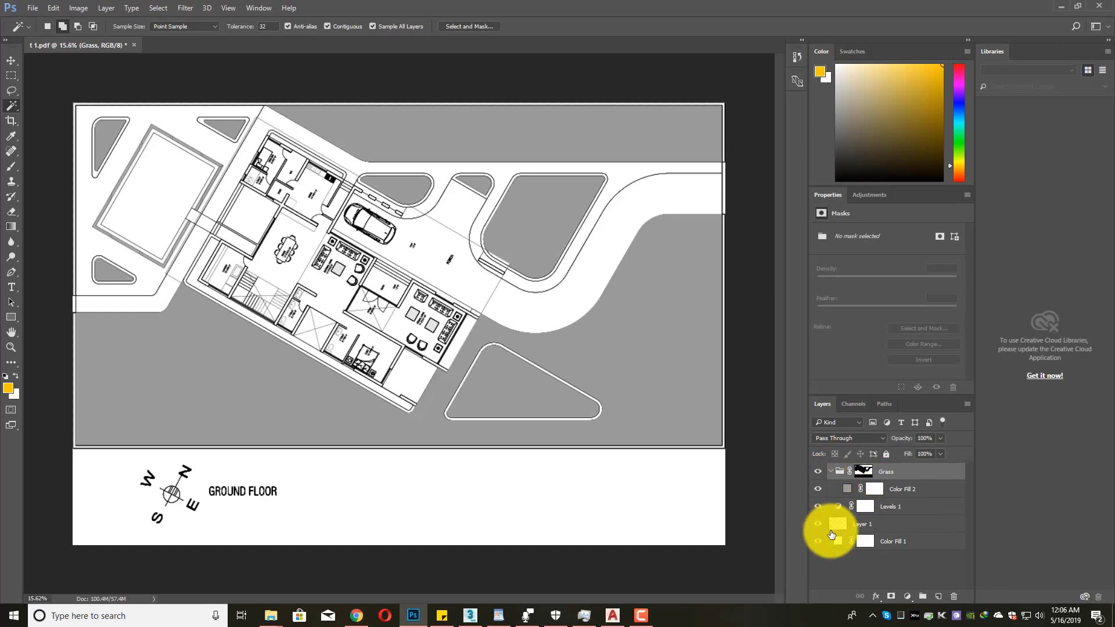
# - Inspect the large bed's notch beside the porch steps, viewing the Grass group's layer mask alone before restoring the normal plan display
pyautogui.click(909, 491)
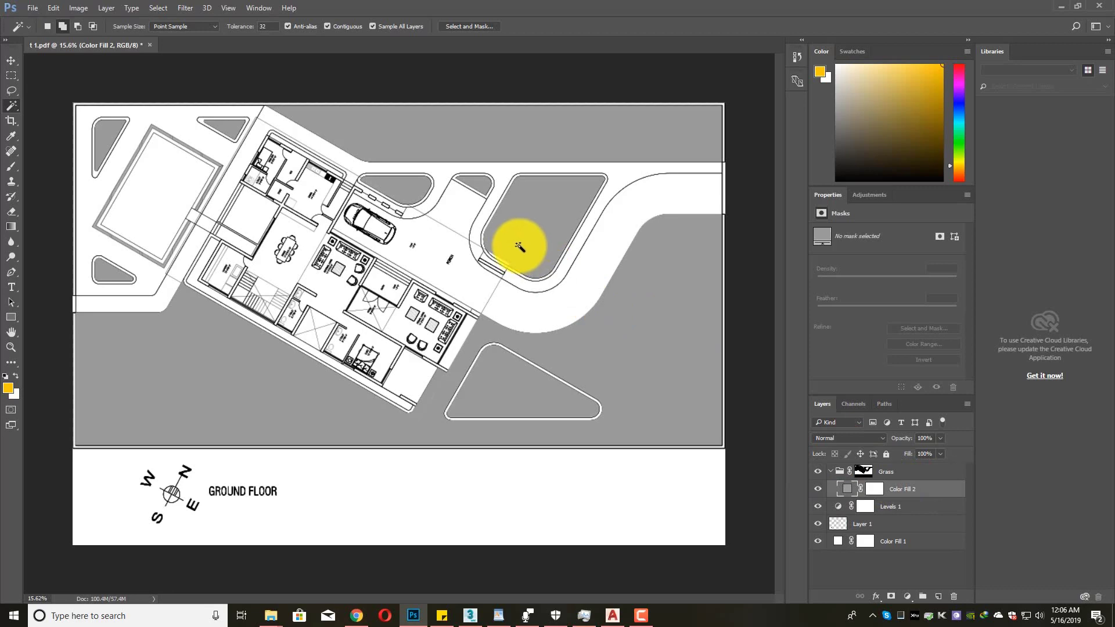
pyautogui.scroll(4, 518, 247)
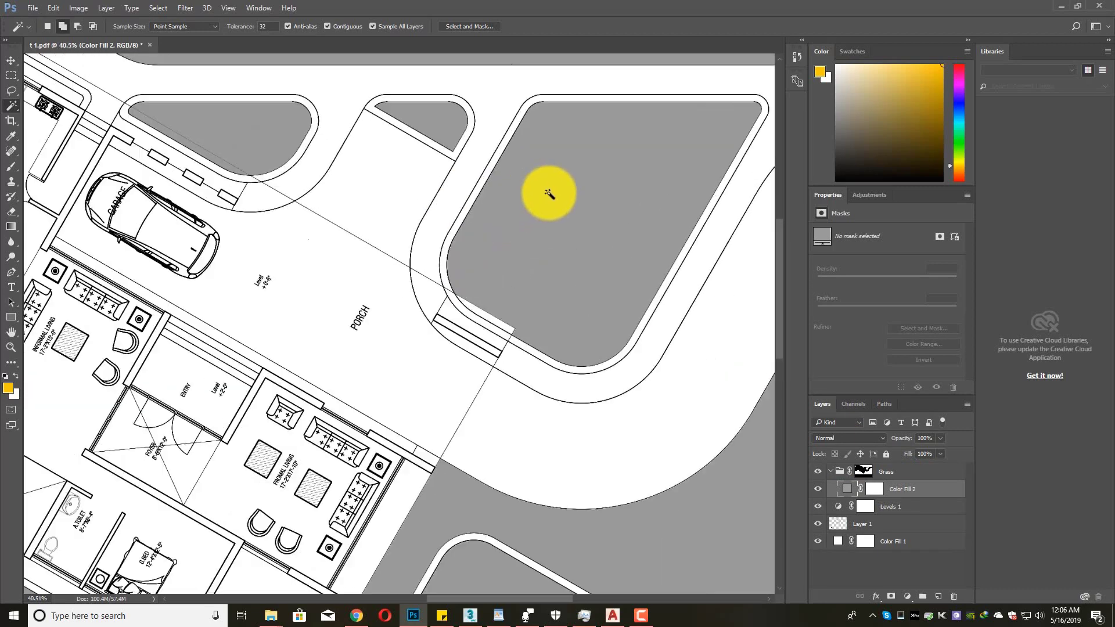
pyautogui.scroll(1, 456, 410)
pyautogui.scroll(2, 450, 401)
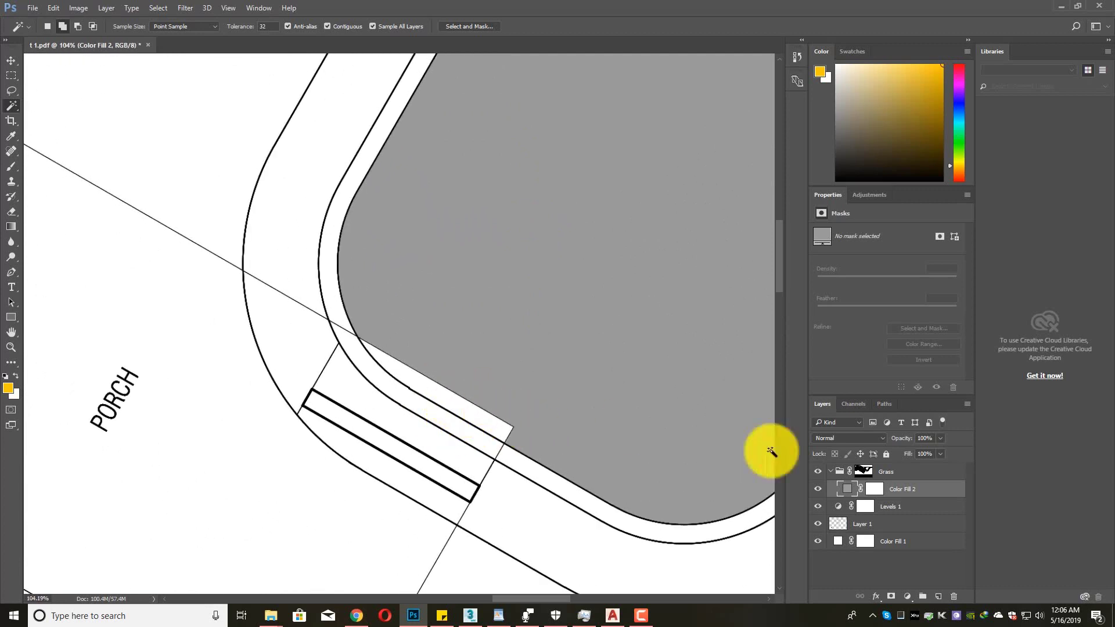
pyautogui.click(862, 470)
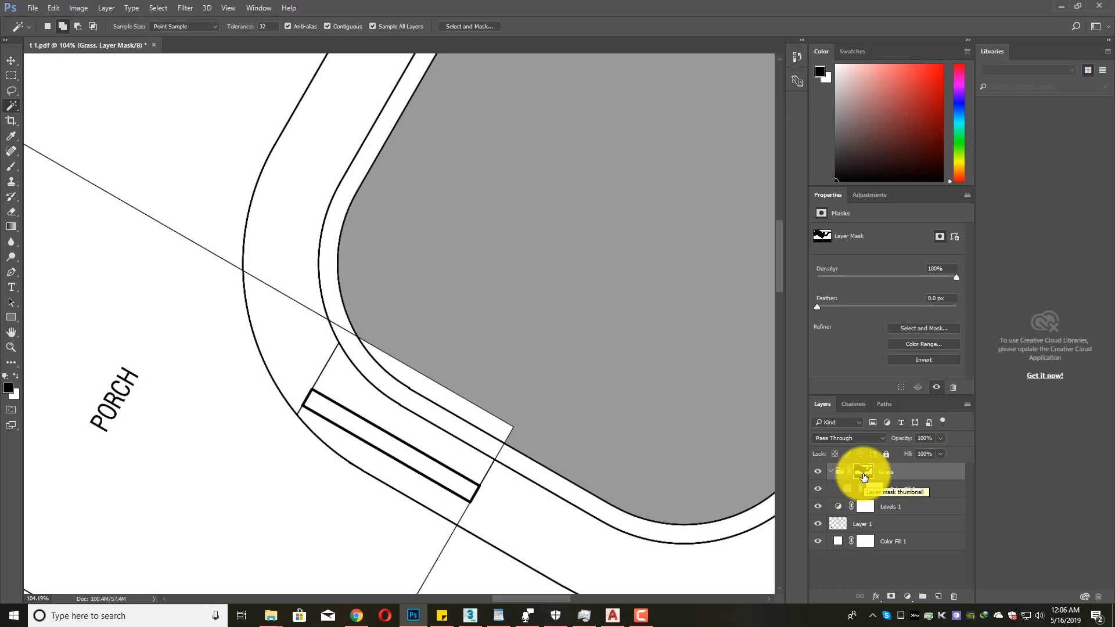
pyautogui.keyDown('alt'); pyautogui.click(864, 473); pyautogui.keyUp('alt')
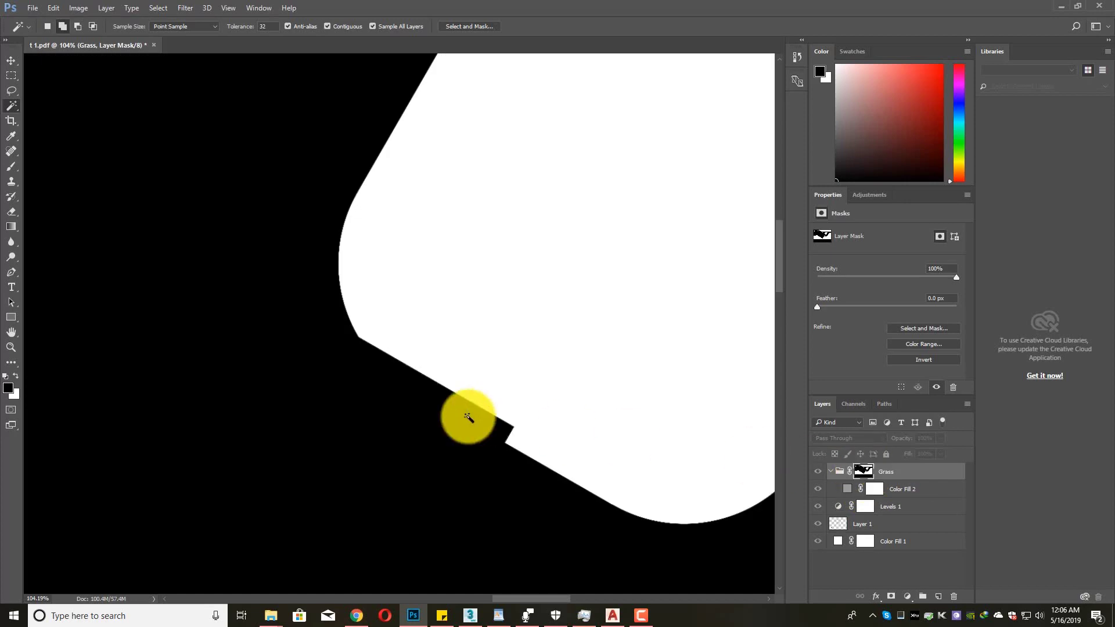
pyautogui.keyDown('alt'); pyautogui.click(859, 473); pyautogui.keyUp('alt')
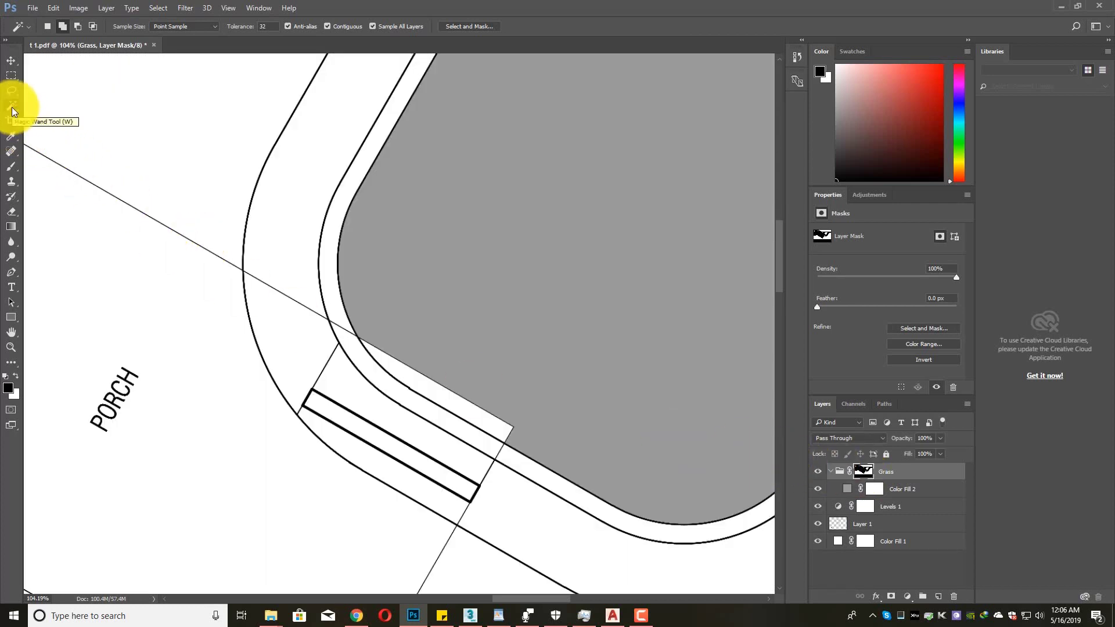
# - Select the missing strip of the large bed beside the porch steps, invert it on the Grass mask to include it, and deselect
pyautogui.click(436, 398)
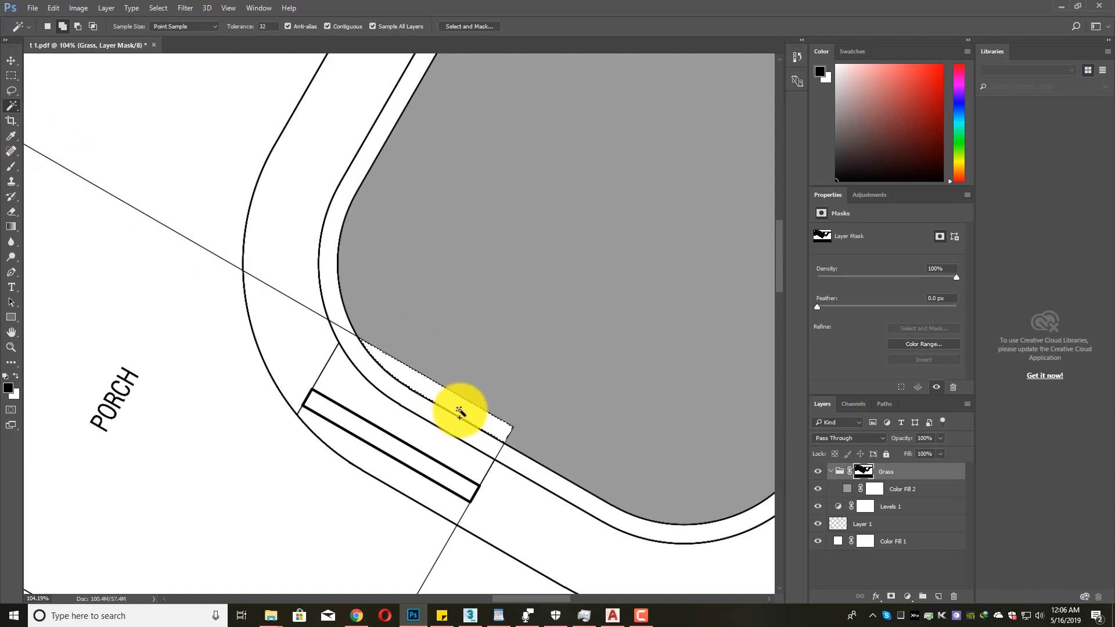
pyautogui.hotkey('ctrl', 'i')
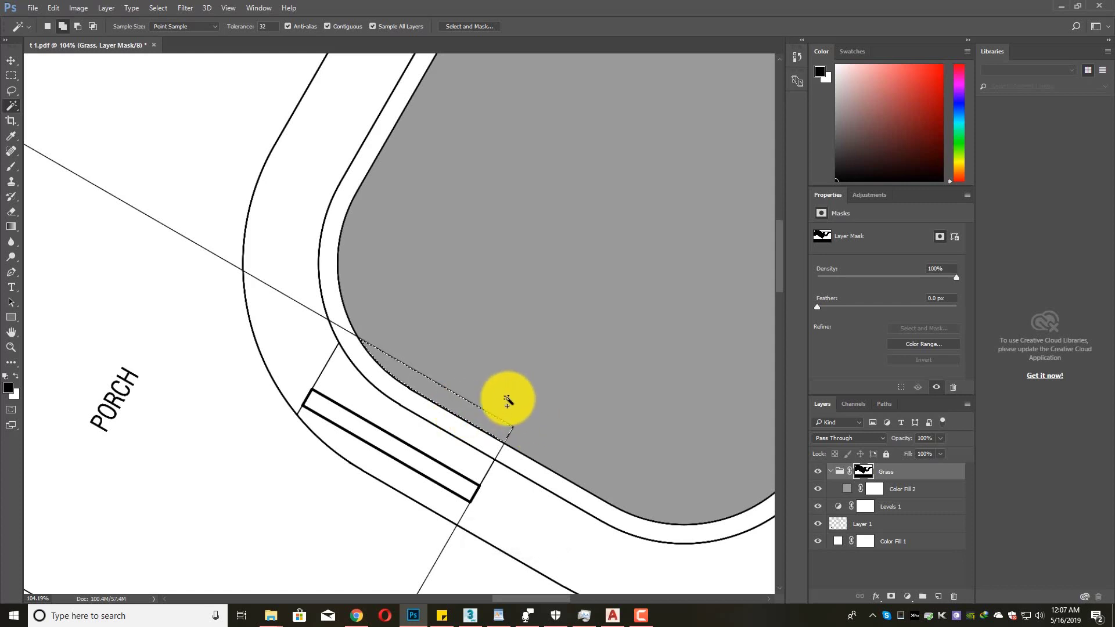
pyautogui.hotkey('ctrl', 'd')
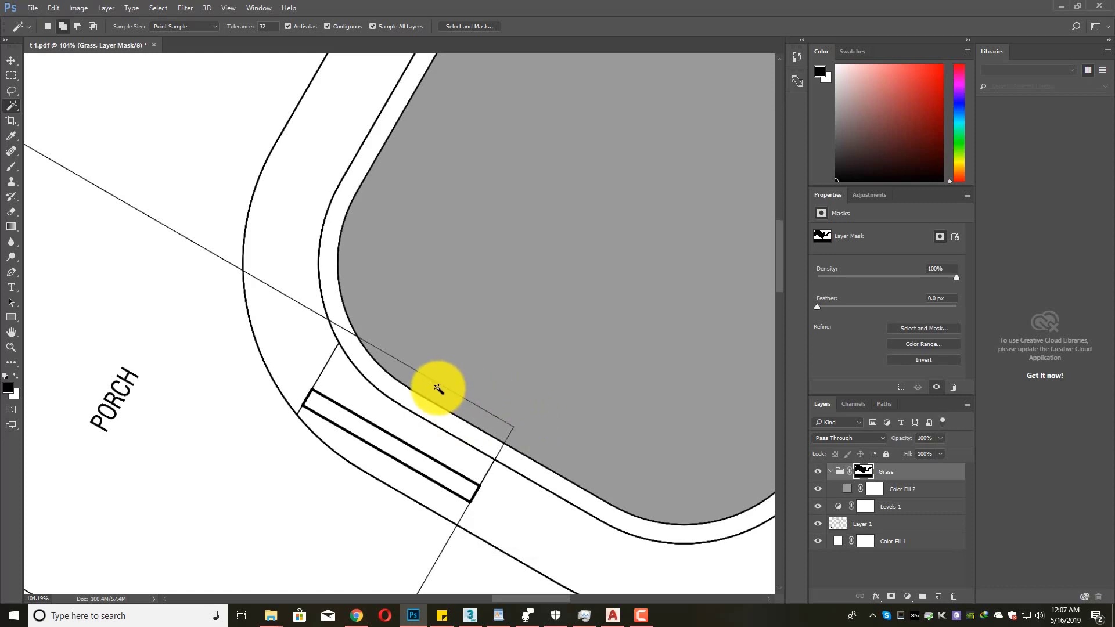
pyautogui.scroll(-6, 437, 388)
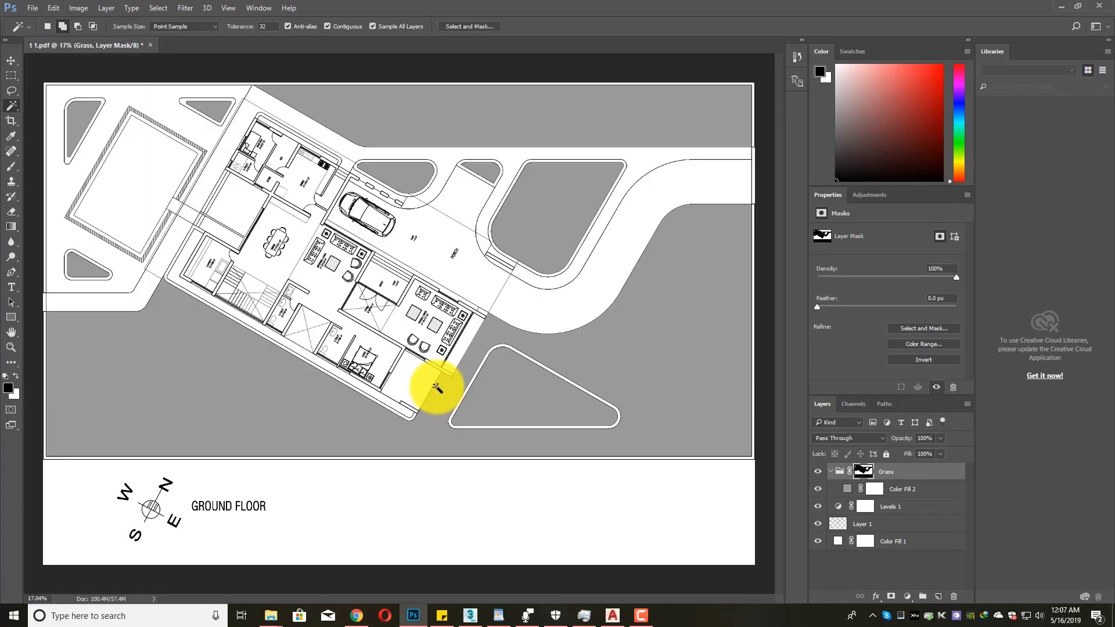
pyautogui.scroll(-2, 438, 388)
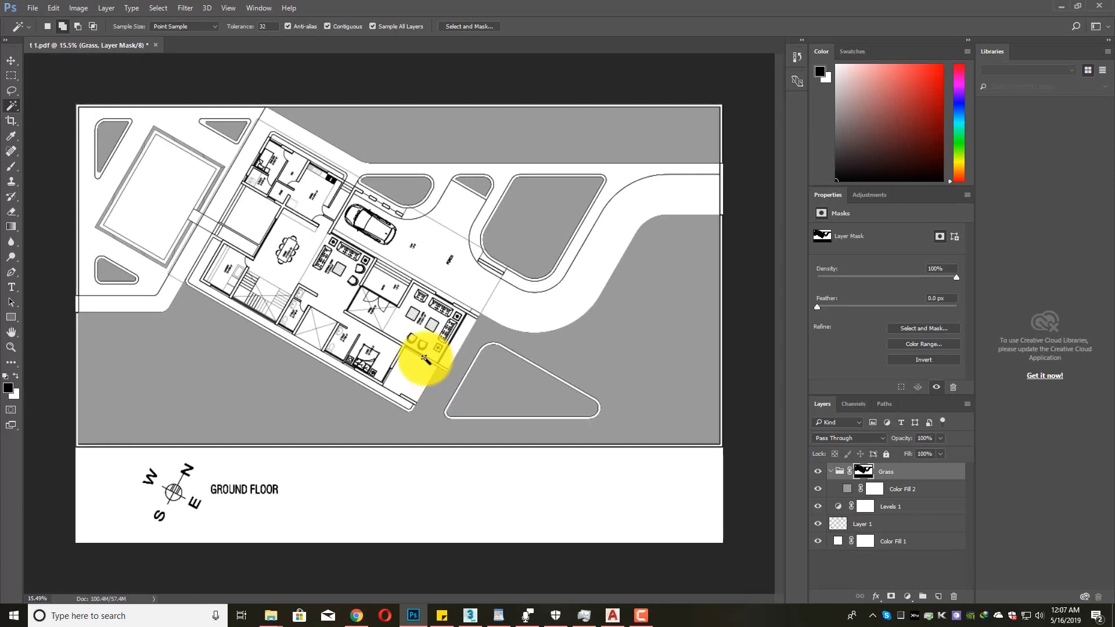
pyautogui.scroll(3, 481, 236)
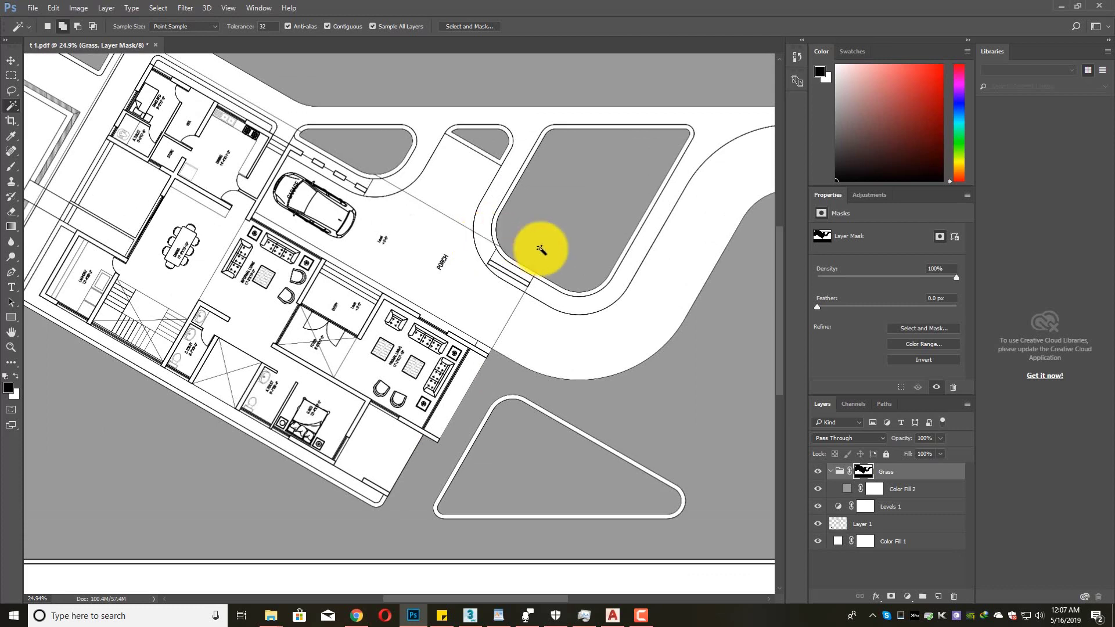
# - Paint freehand white brush loops on the Grass group's layer mask around the path beside the porch steps
pyautogui.click(884, 489)
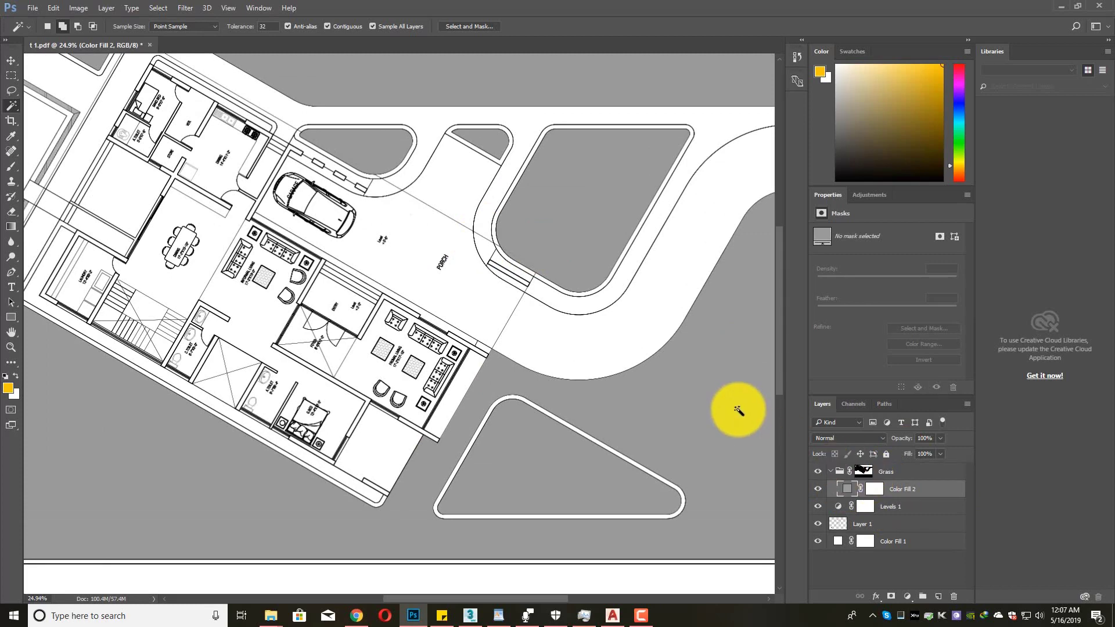
pyautogui.scroll(2, 536, 333)
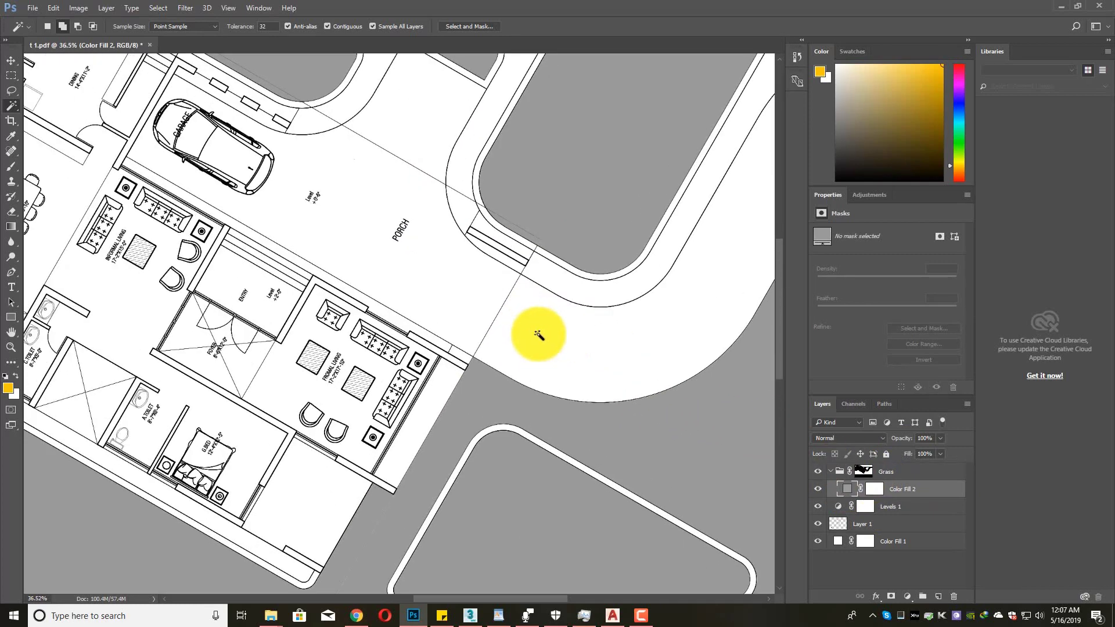
pyautogui.click(858, 472)
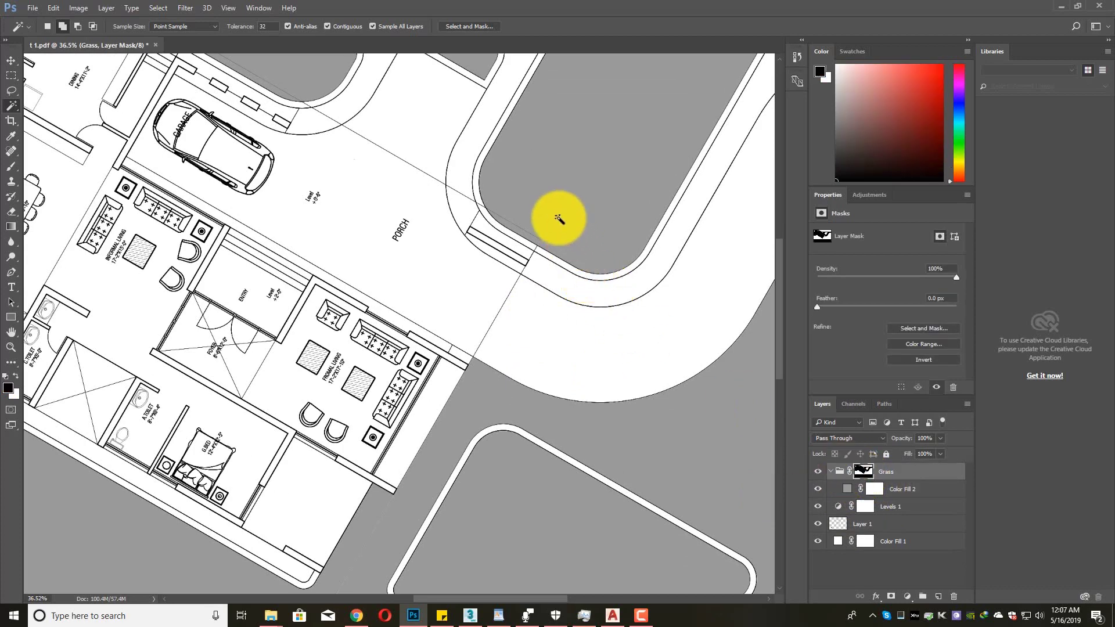
pyautogui.scroll(2, 555, 218)
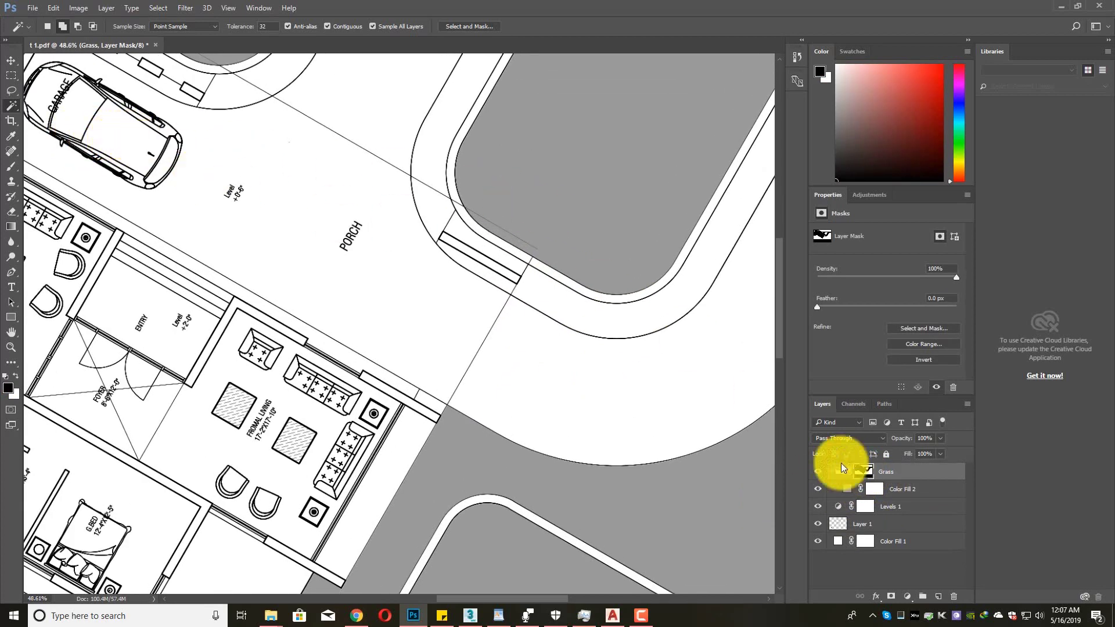
pyautogui.click(11, 167)
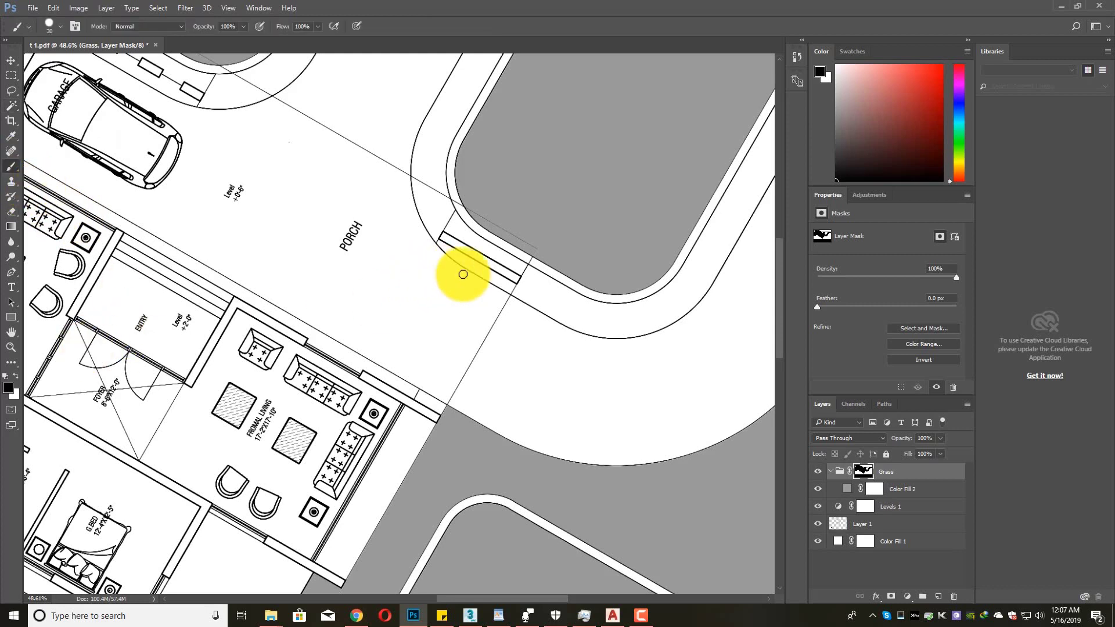
pyautogui.click(16, 377)
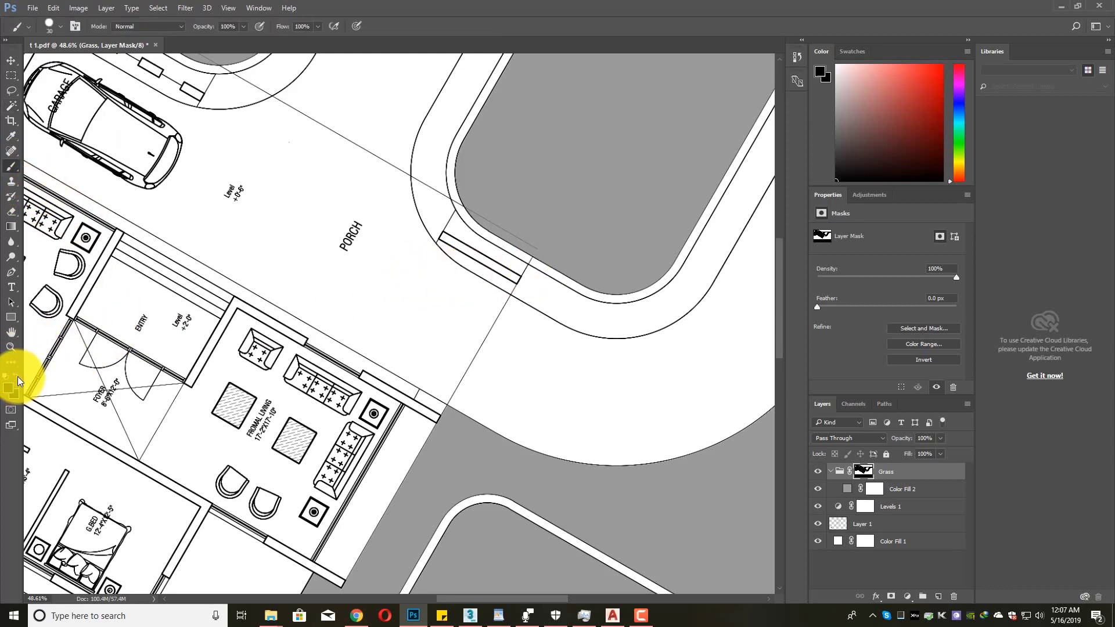
pyautogui.moveTo(553, 269)
pyautogui.mouseDown()
pyautogui.moveTo(543, 303)
pyautogui.moveTo(504, 331)
pyautogui.moveTo(505, 290)
pyautogui.moveTo(503, 340)
pyautogui.moveTo(547, 256)
pyautogui.moveTo(508, 332)
pyautogui.mouseUp()
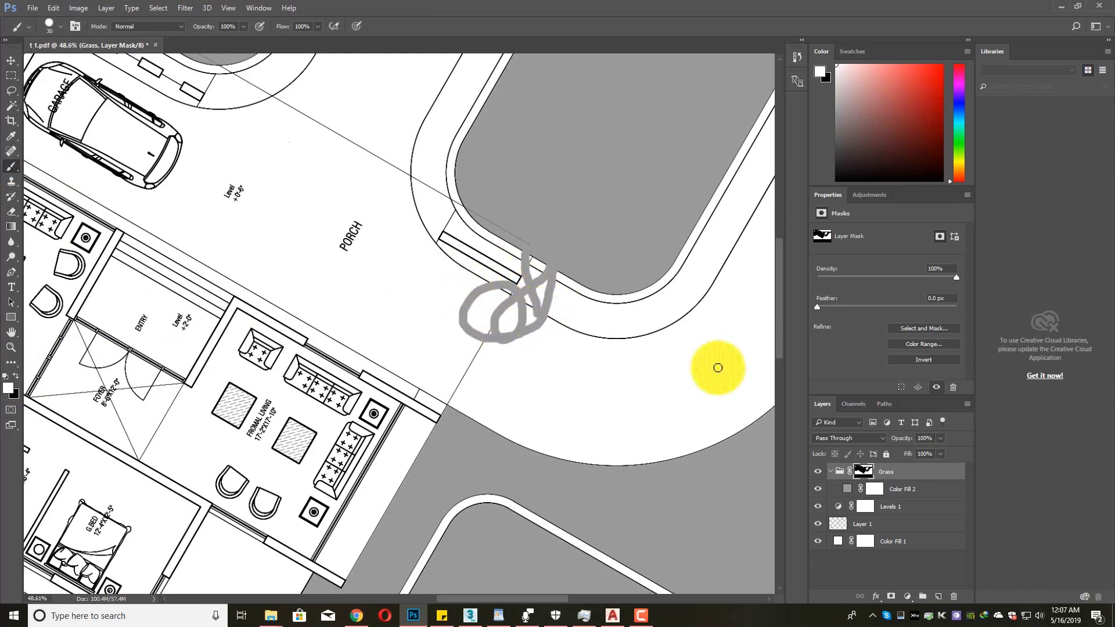
# - View the Grass mask on its own, undo the white brush strokes, and return to the normal plan display
pyautogui.keyDown('alt'); pyautogui.click(861, 469); pyautogui.keyUp('alt')
pyautogui.moveTo(553, 294); pyautogui.dragTo(536, 281)
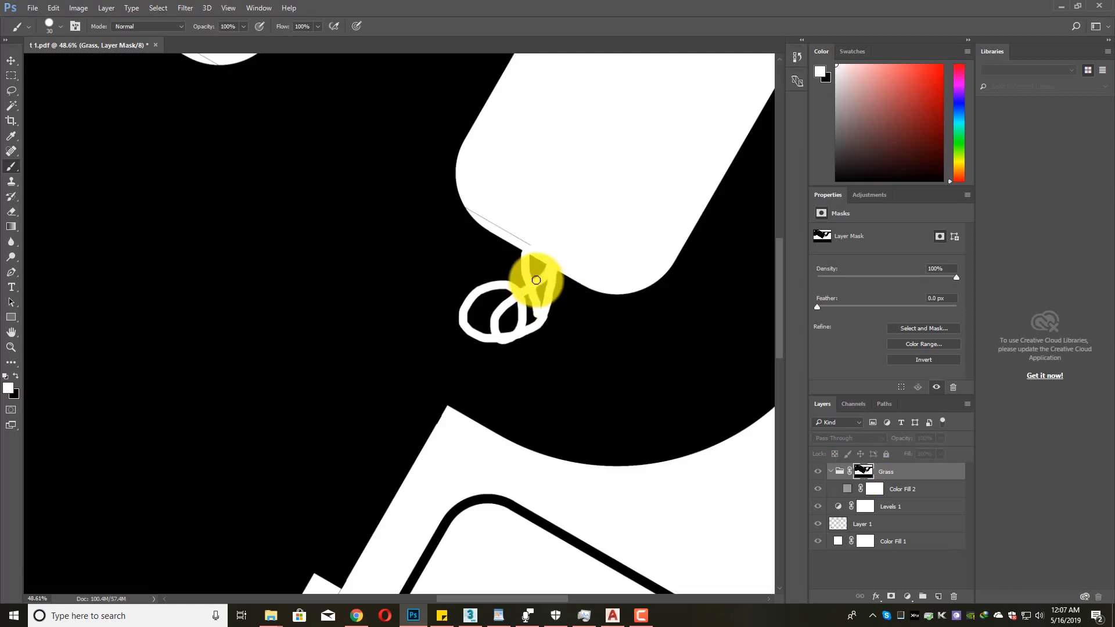
pyautogui.hotkey('ctrl', 'z')
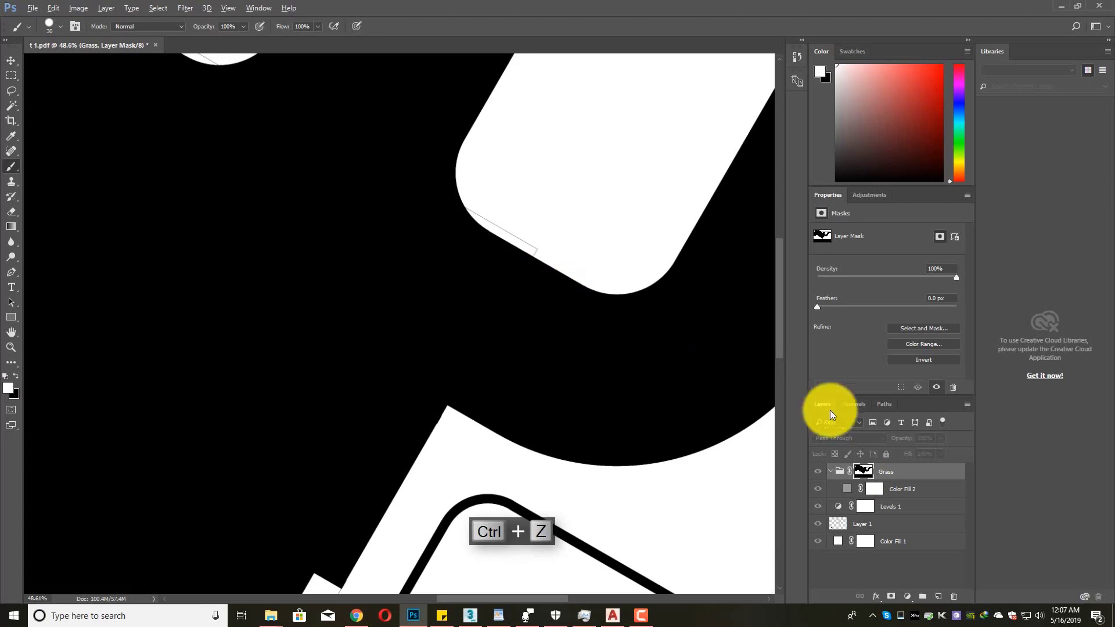
pyautogui.keyDown('alt'); pyautogui.click(863, 472); pyautogui.keyUp('alt')
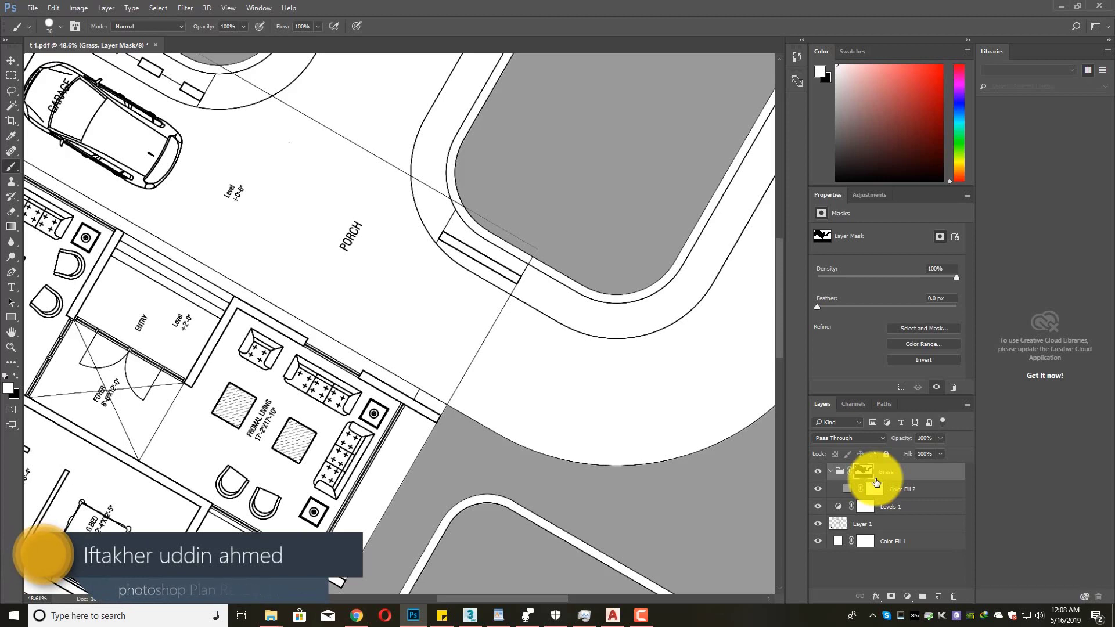
# - Change the color of the fill layer inside the Grass group to white, ffffff
pyautogui.click(902, 491)
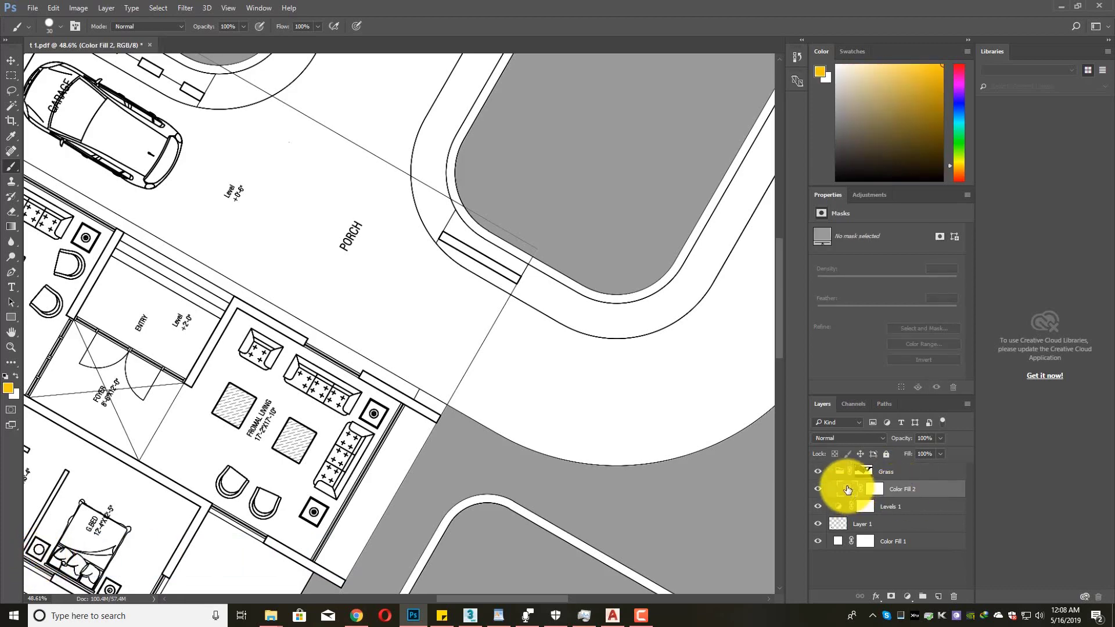
pyautogui.doubleClick(848, 489)
pyautogui.click(373, 142)
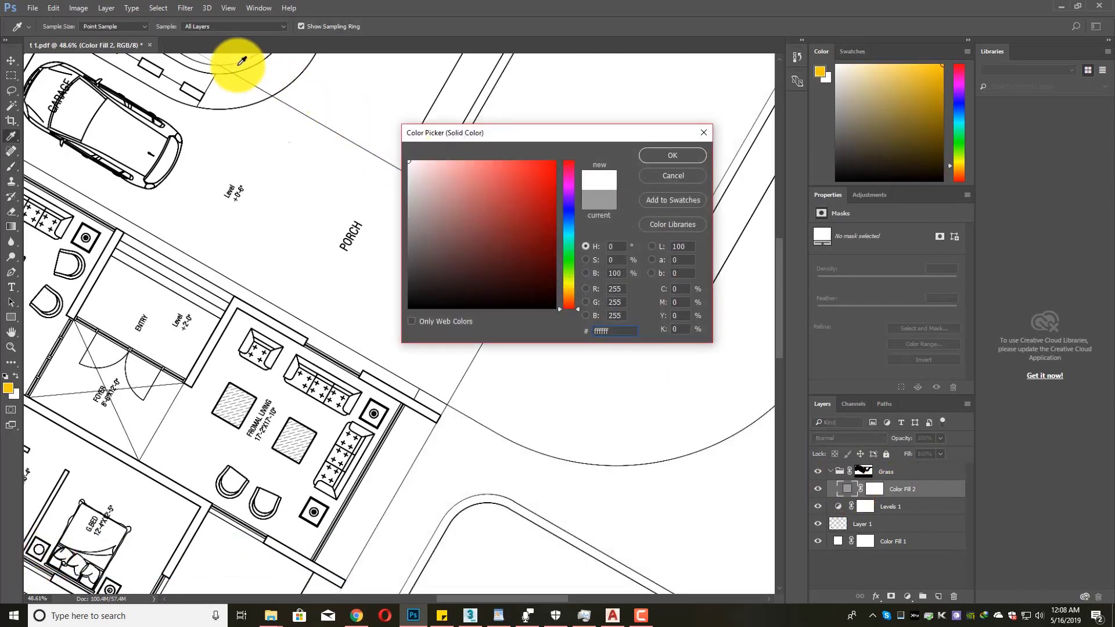
pyautogui.click(663, 159)
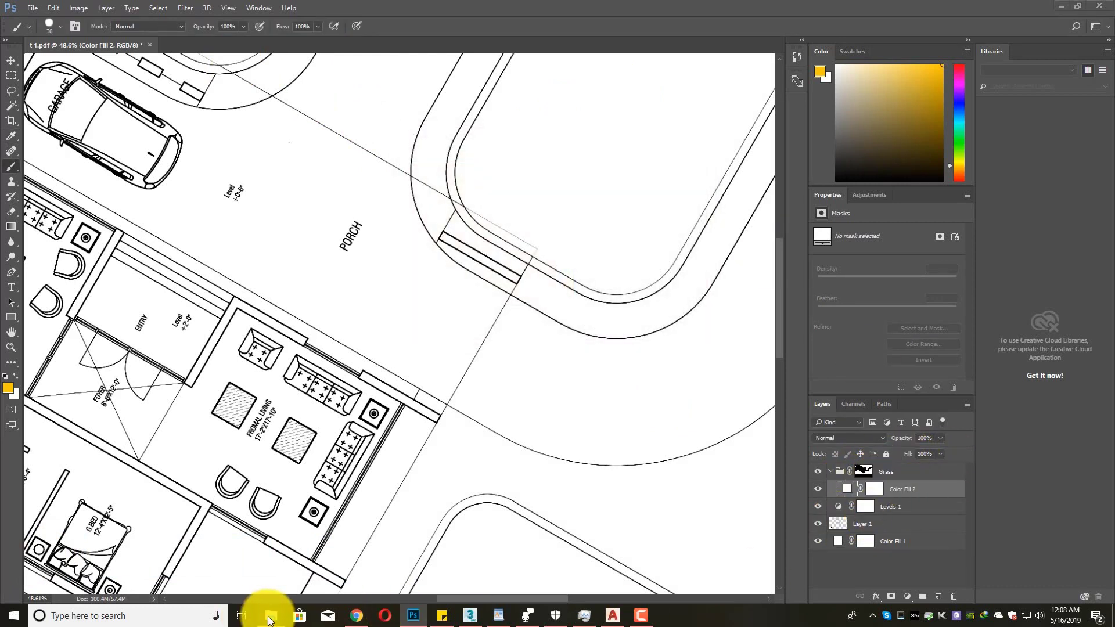
# - Open the grass texture Grass0066_1_270 from the Tutorial 2 folder as a separate Photoshop document
pyautogui.moveTo(270, 616)
pyautogui.click(344, 563)
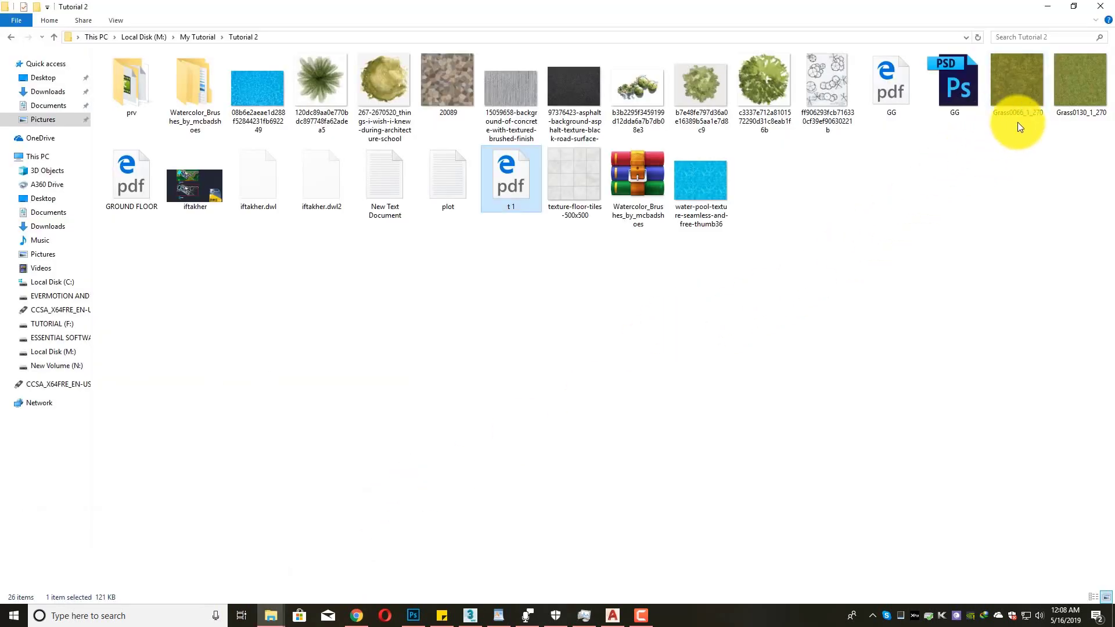
pyautogui.click(1012, 104)
pyautogui.click(1062, 90)
pyautogui.click(1023, 96)
pyautogui.moveTo(1016, 93); pyautogui.dragTo(385, 40)
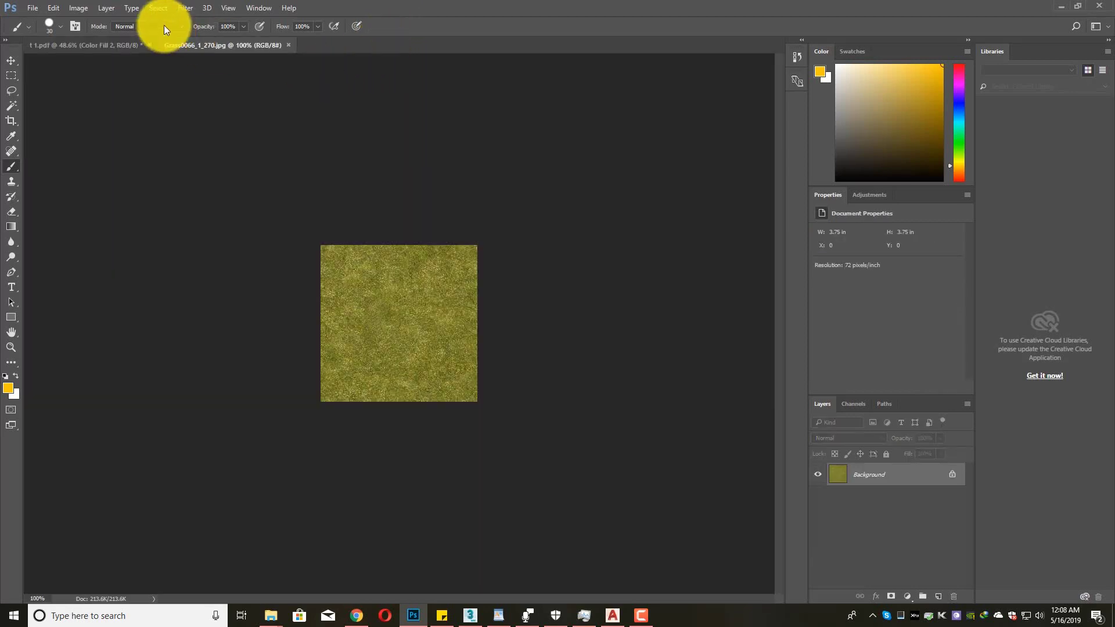
# - Select the entire grass texture and define it as a pattern named Grass0066_1_270.jpg
pyautogui.hotkey('ctrl', 'a')
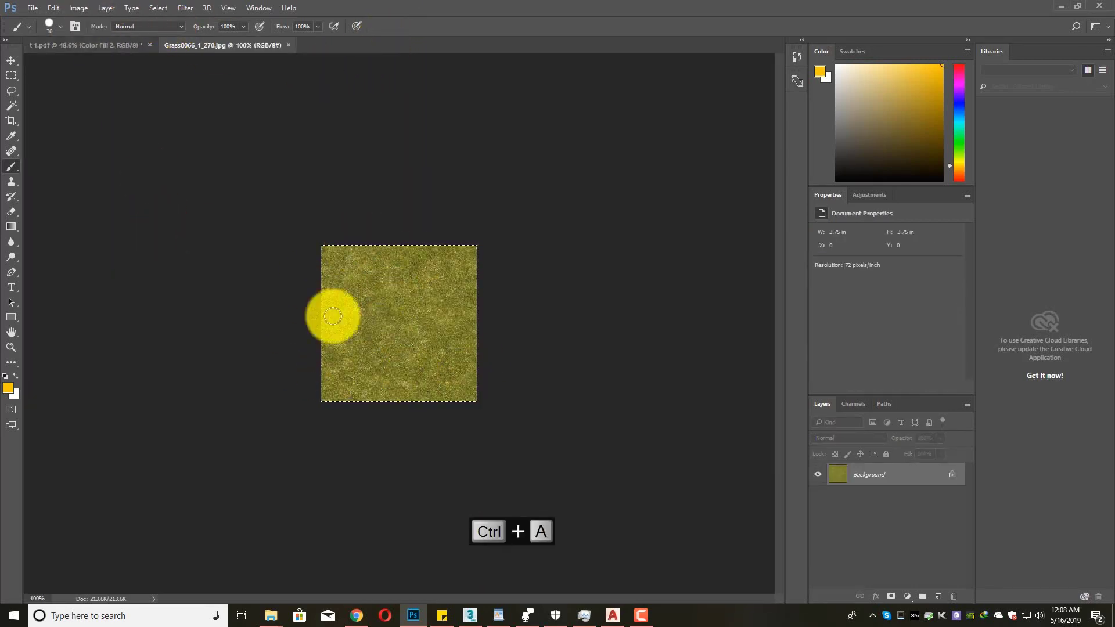
pyautogui.click(52, 7)
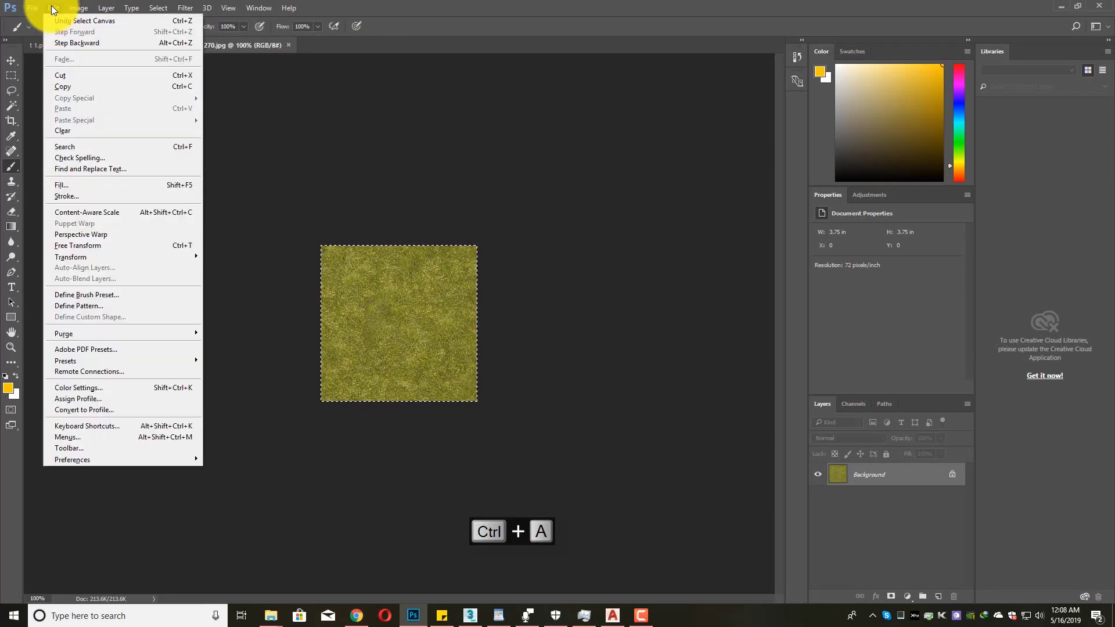
pyautogui.click(81, 306)
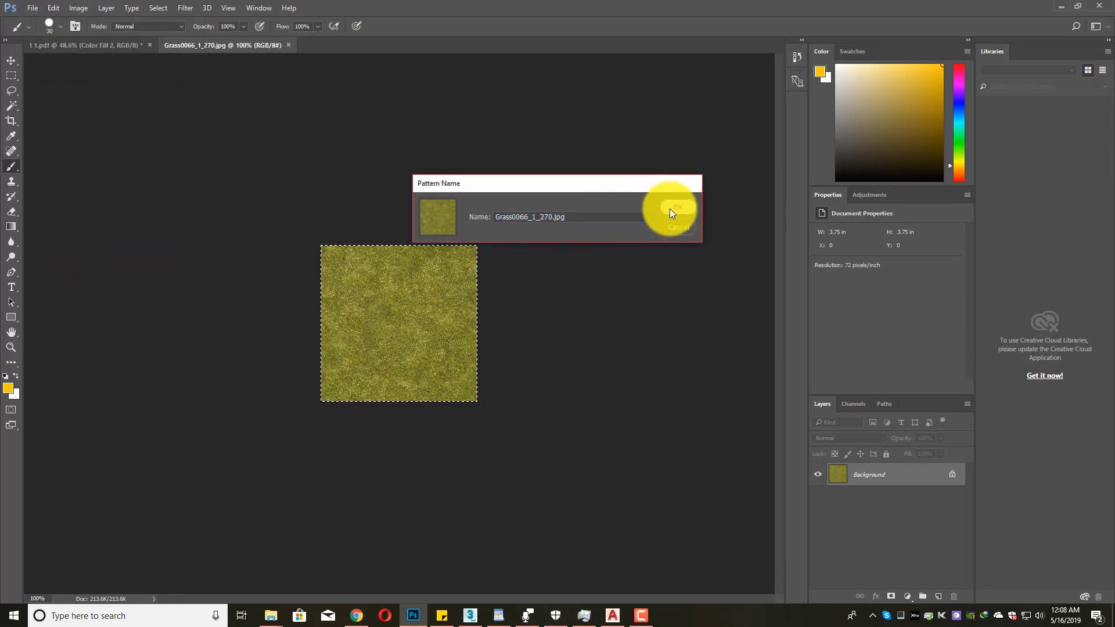
pyautogui.click(672, 207)
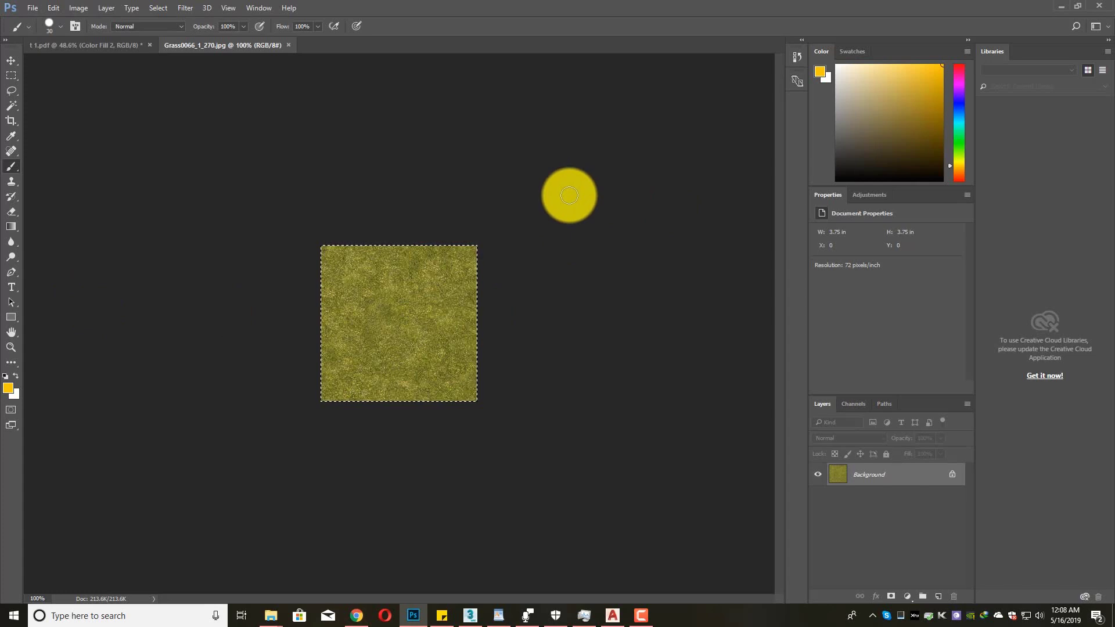
pyautogui.scroll(6, 382, 319)
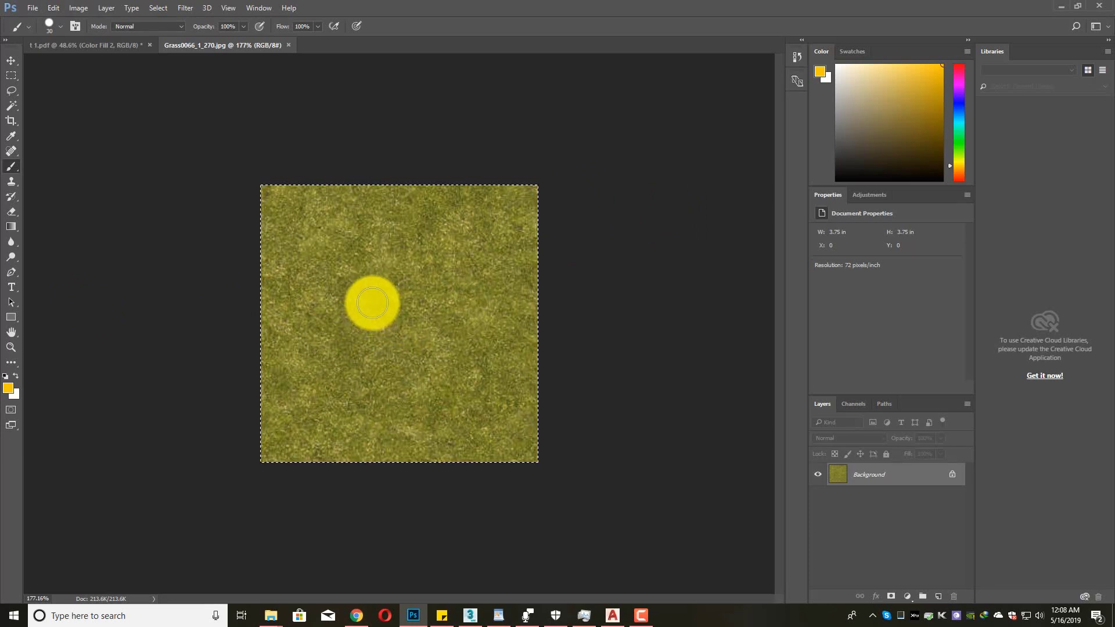
# - Return to the floor plan document and give the fill layer in the Grass group a Pattern Overlay using the grass pattern
pyautogui.click(88, 46)
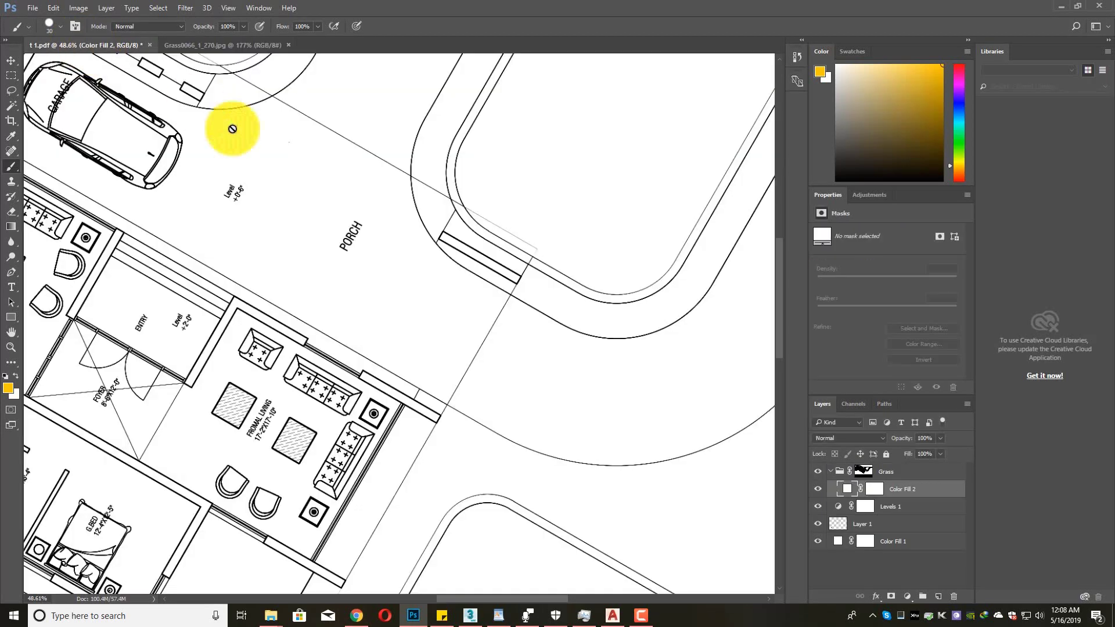
pyautogui.scroll(-4, 414, 285)
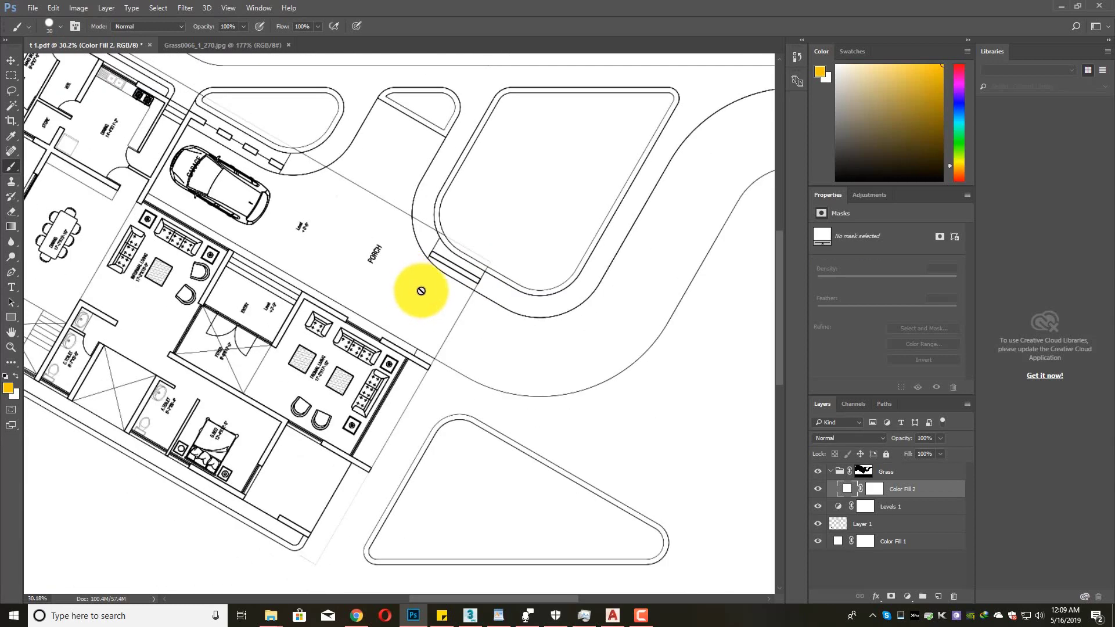
pyautogui.rightClick(905, 492)
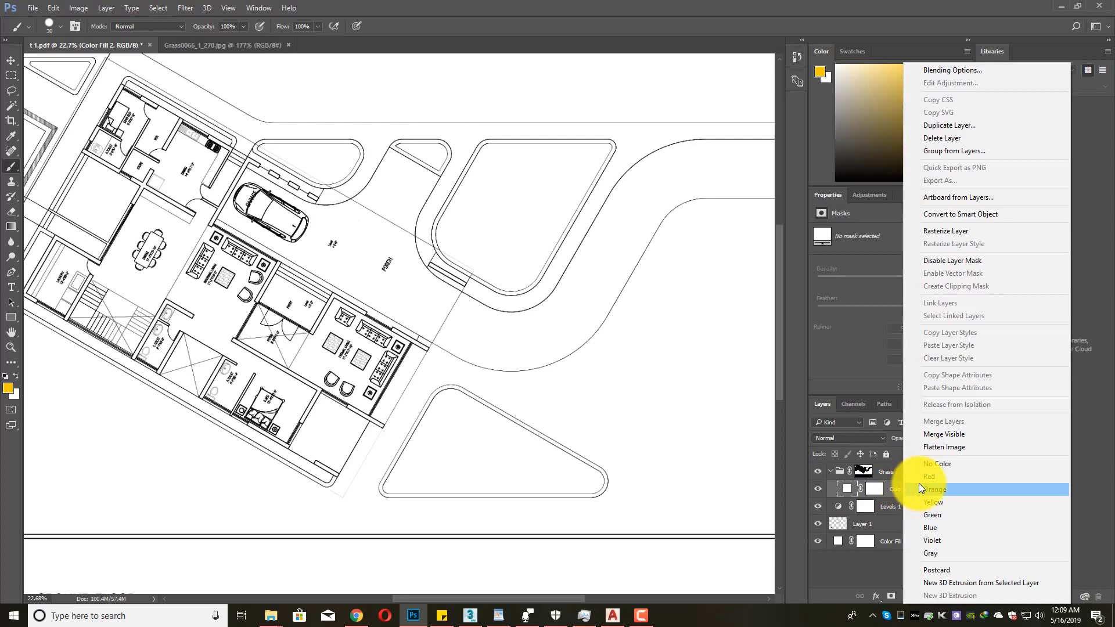
pyautogui.click(972, 71)
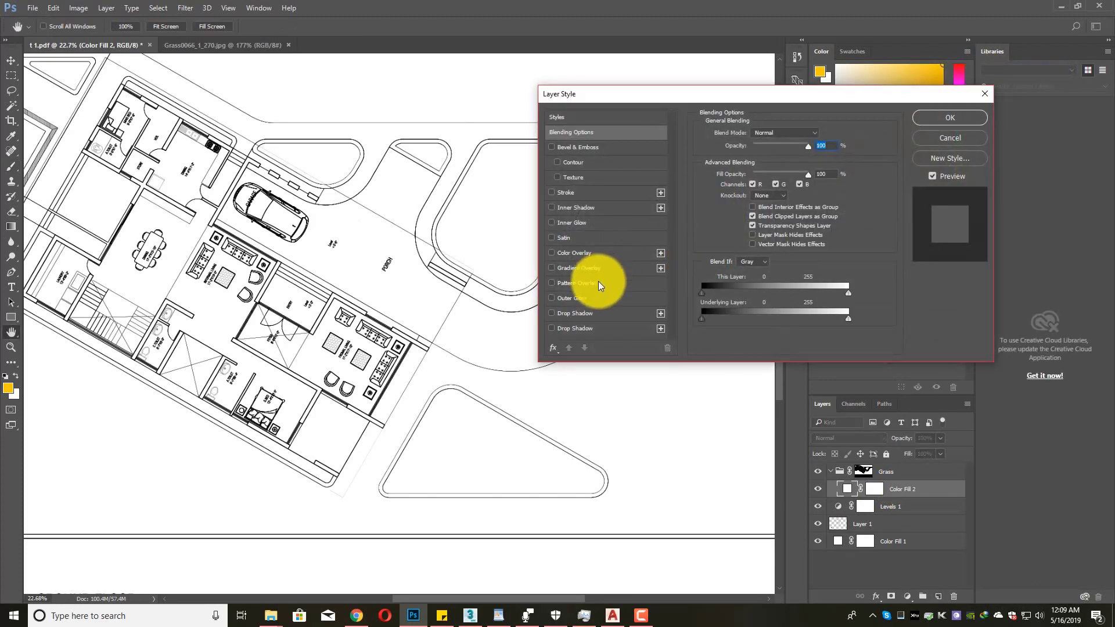
pyautogui.click(599, 282)
pyautogui.click(780, 172)
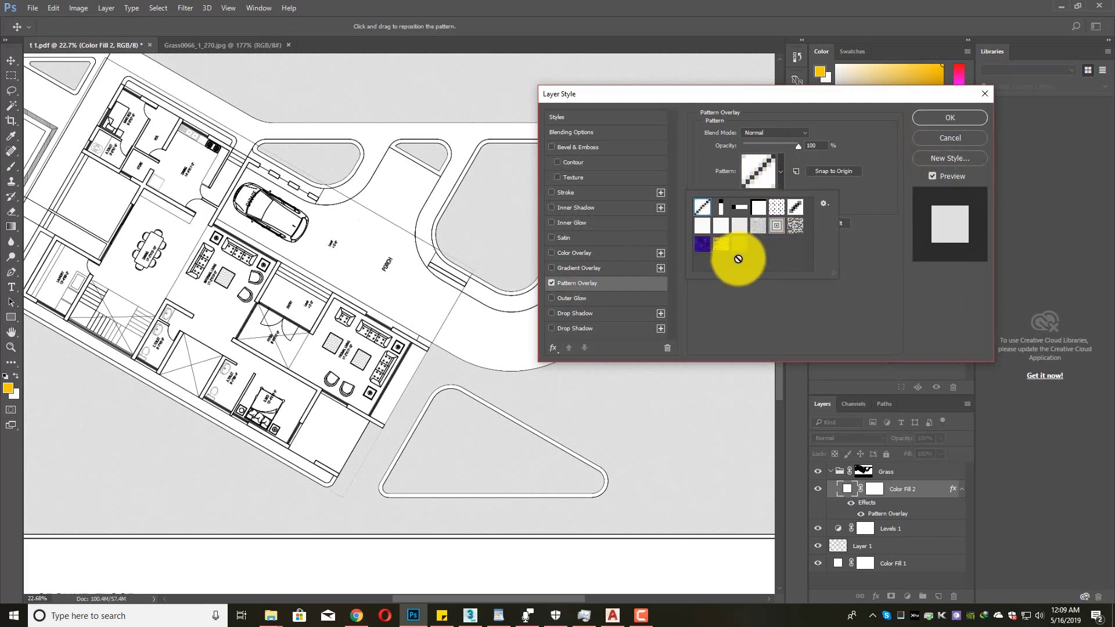
pyautogui.click(739, 244)
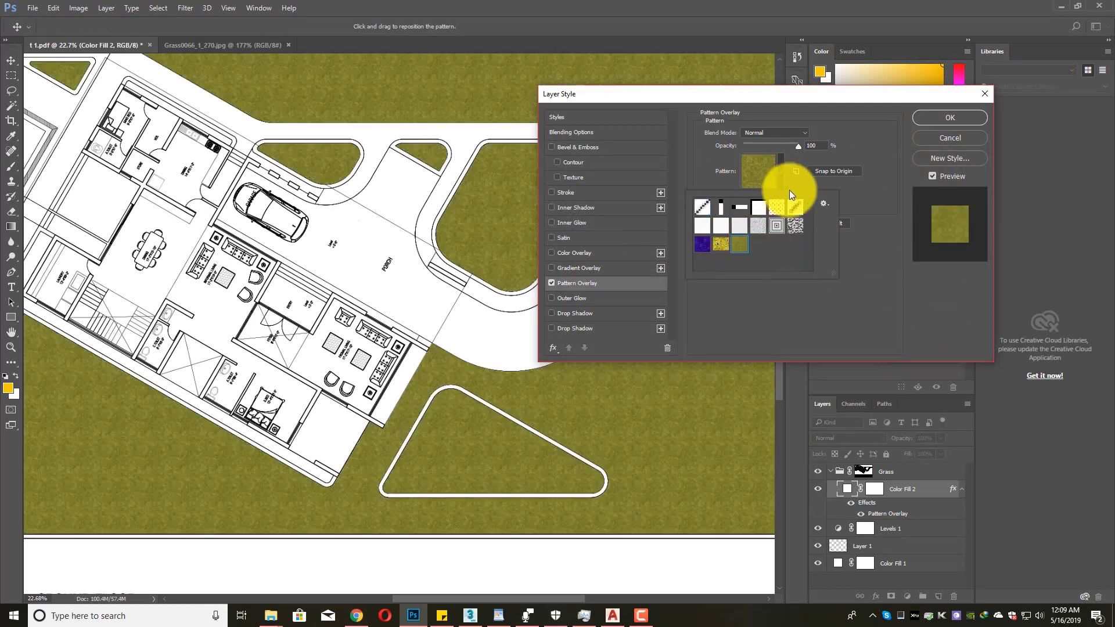
# - Set the grass Pattern Overlay to a scale of 458% and an opacity of about 60%, and apply the layer style
pyautogui.click(777, 176)
pyautogui.moveTo(778, 195); pyautogui.dragTo(782, 197)
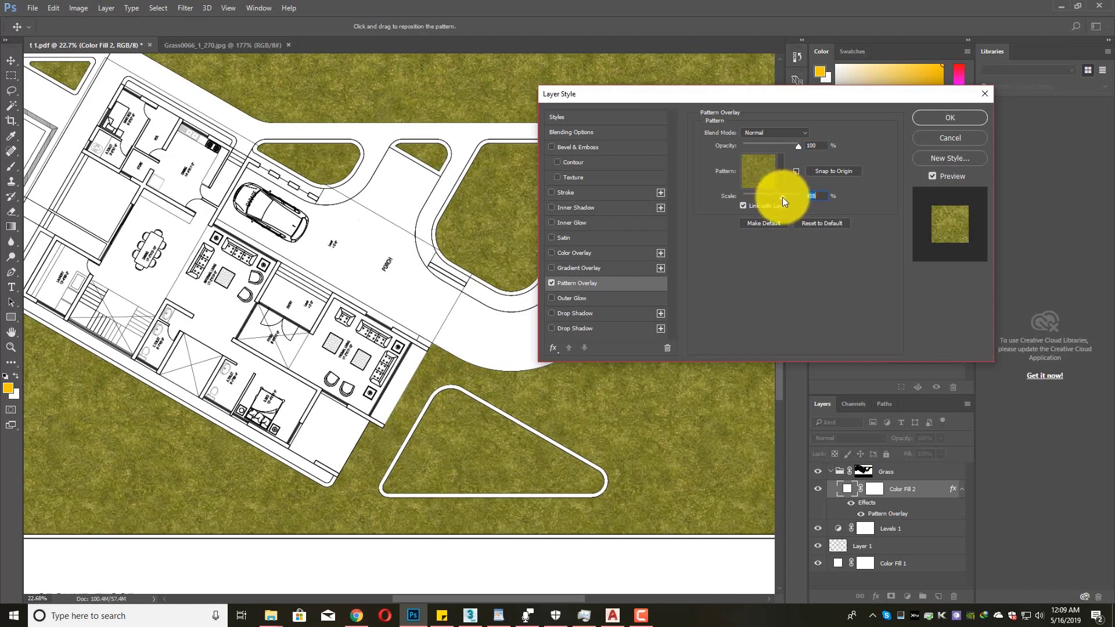
pyautogui.moveTo(769, 144); pyautogui.dragTo(782, 145)
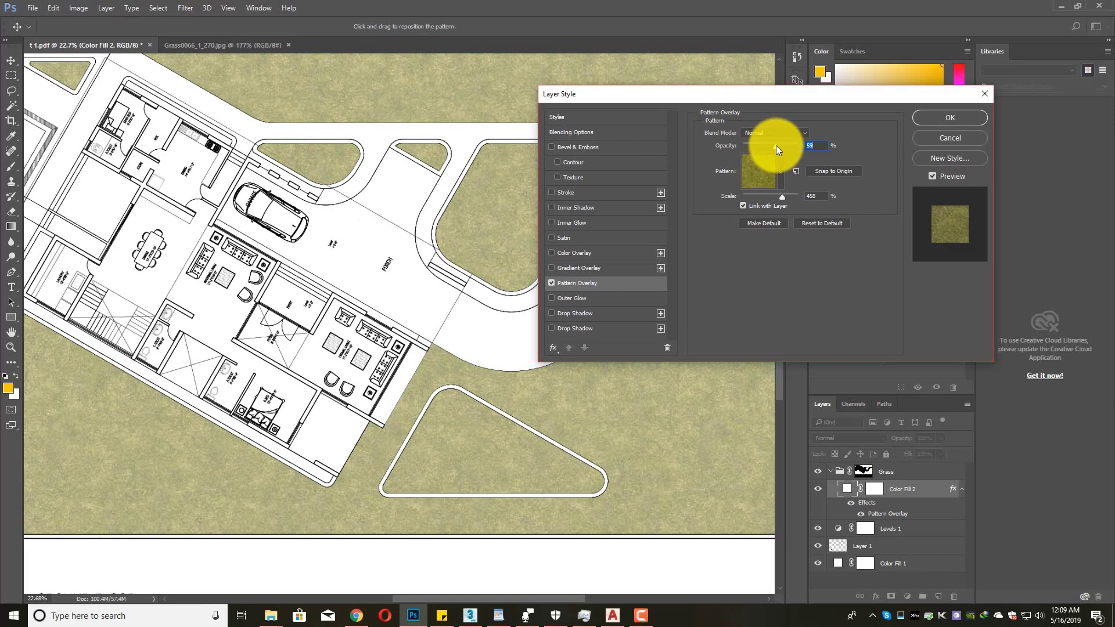
pyautogui.moveTo(776, 145)
pyautogui.mouseDown()
pyautogui.moveTo(803, 146)
pyautogui.moveTo(778, 145)
pyautogui.mouseUp()
pyautogui.click(933, 119)
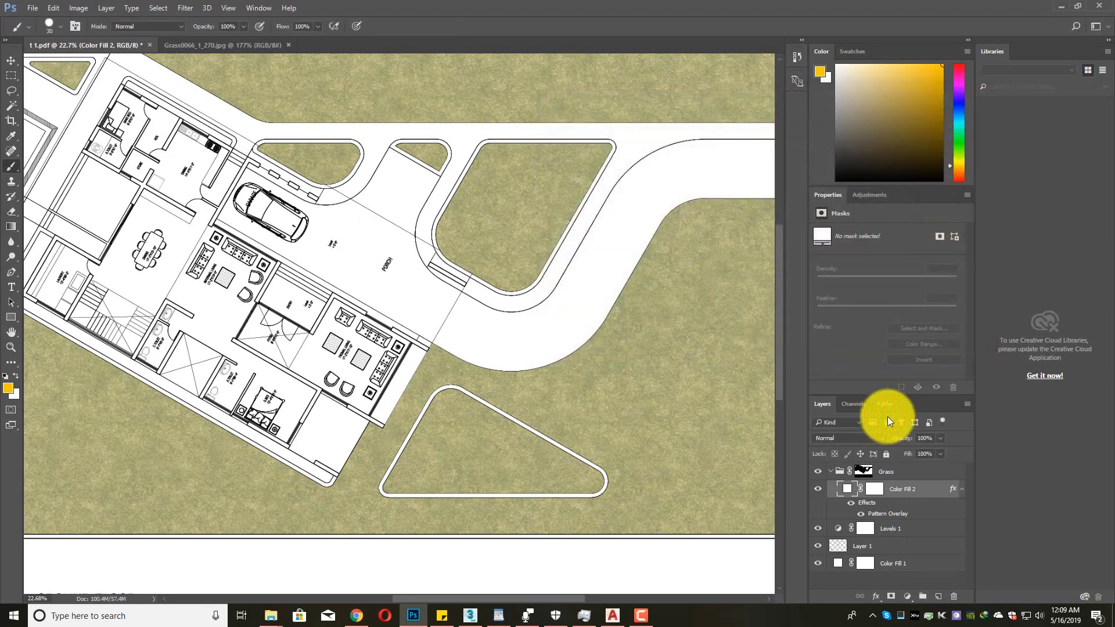
# - Rename the fill layer inside the Grass group to grass and switch to the Move tool, leaving the fill unrasterized
pyautogui.press('b')
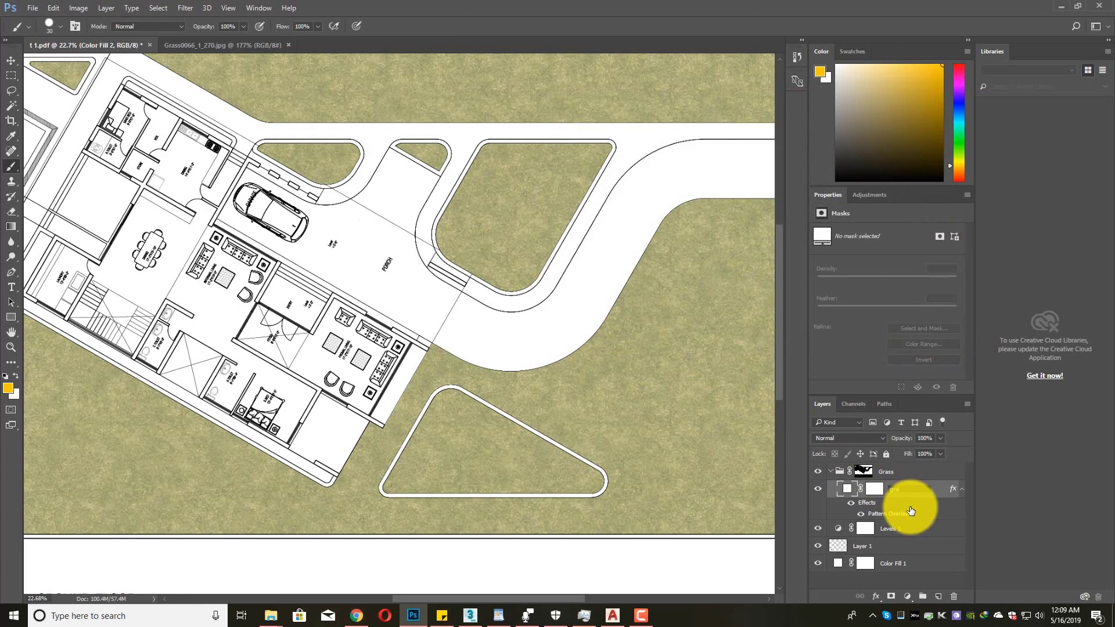
pyautogui.press('Return')
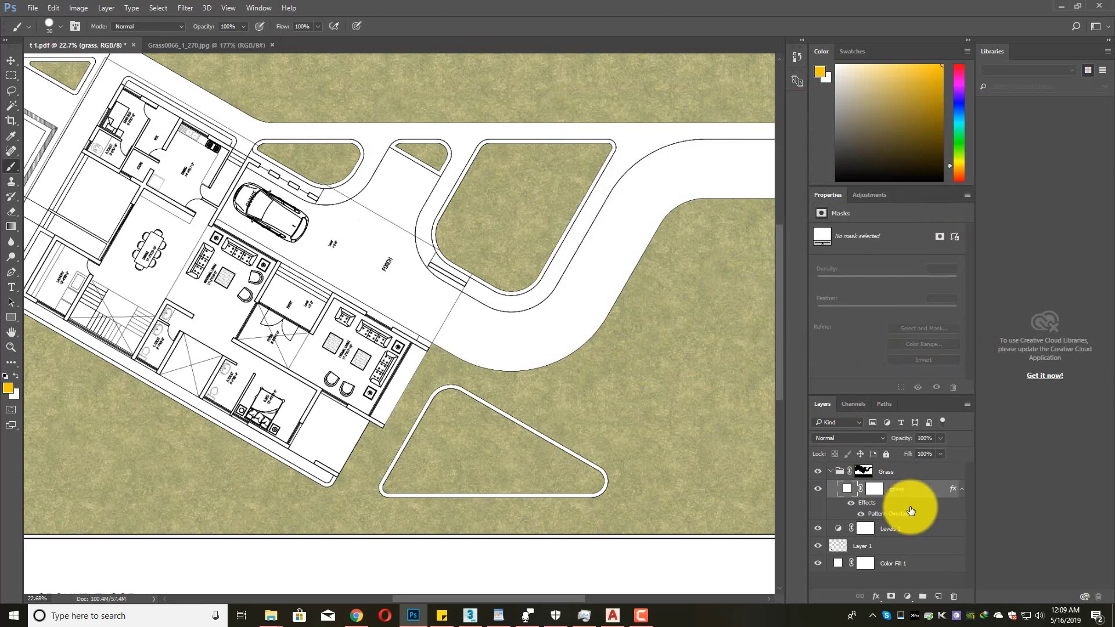
pyautogui.scroll(-4, 388, 365)
pyautogui.scroll(2, 403, 259)
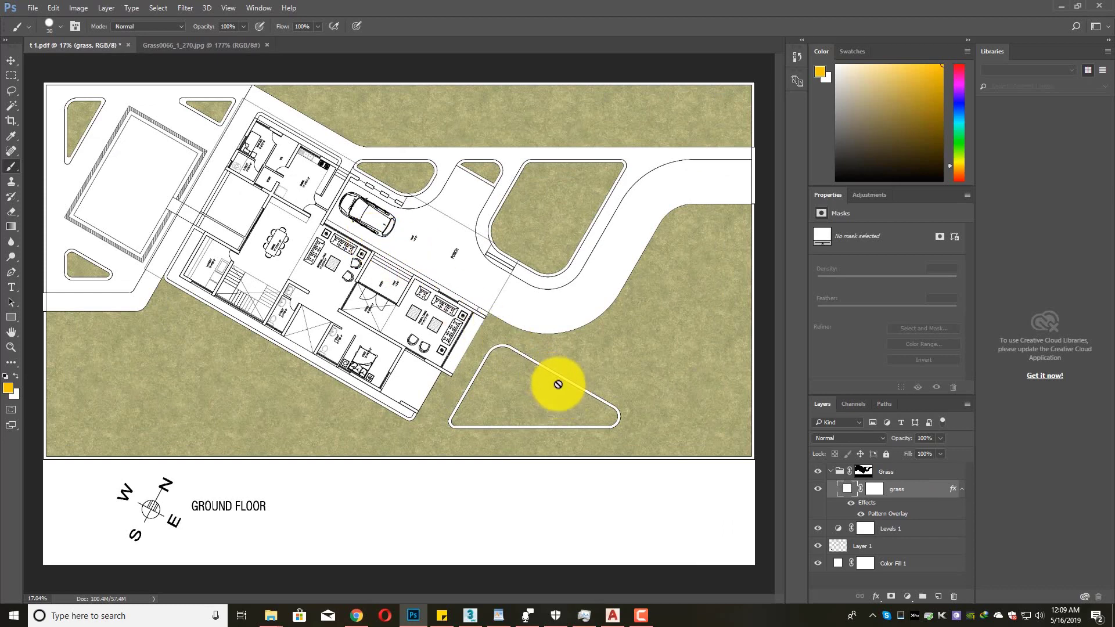
pyautogui.scroll(-1, 528, 311)
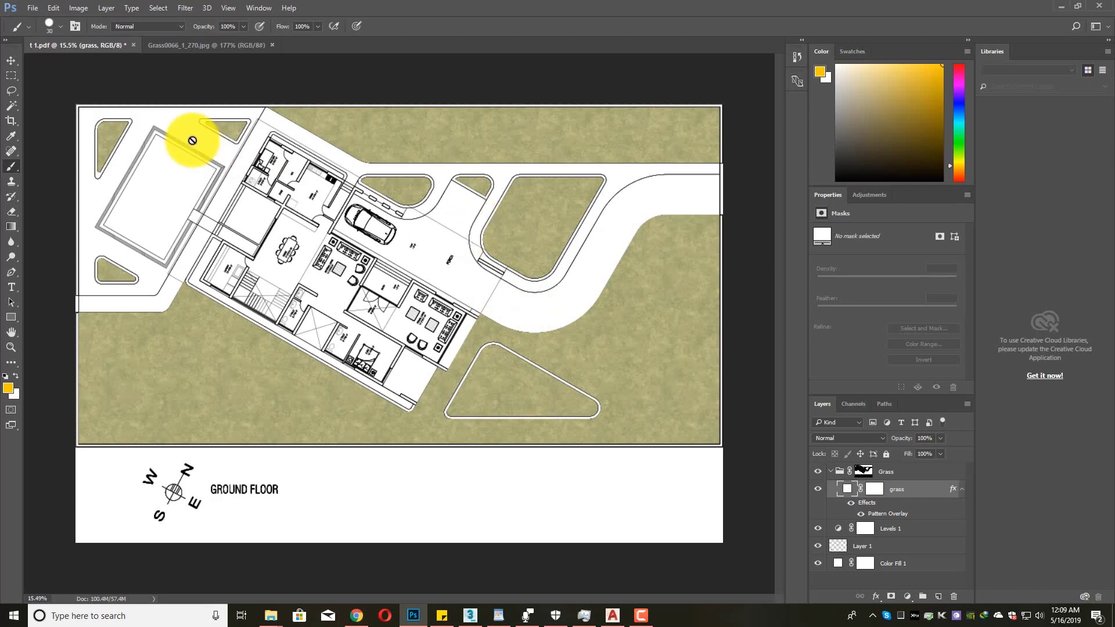
pyautogui.click(233, 167)
pyautogui.click(582, 245)
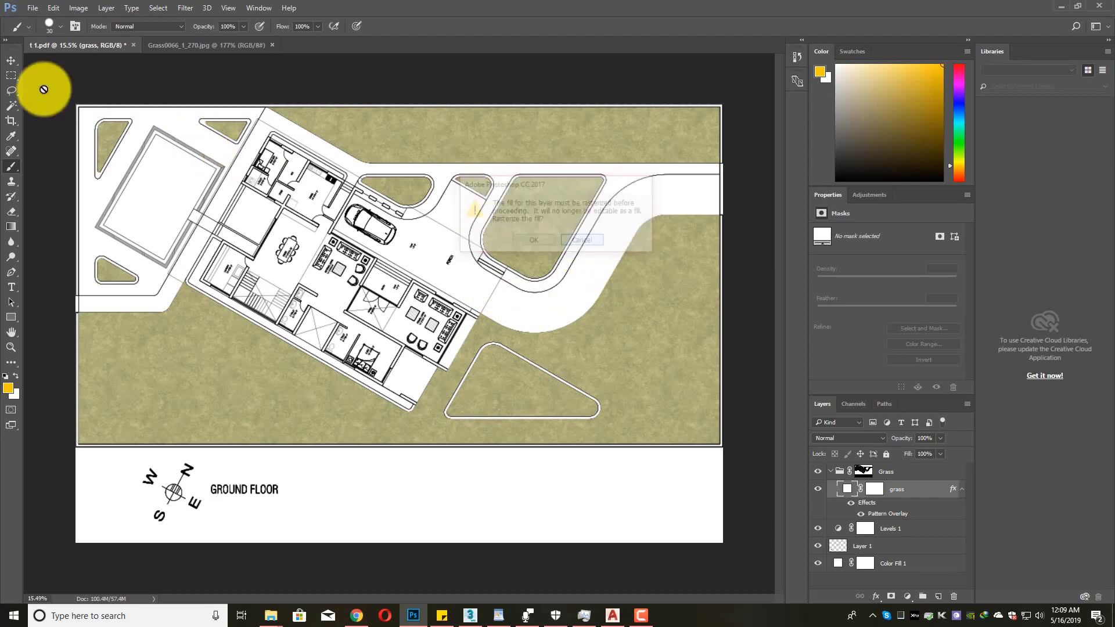
pyautogui.click(11, 61)
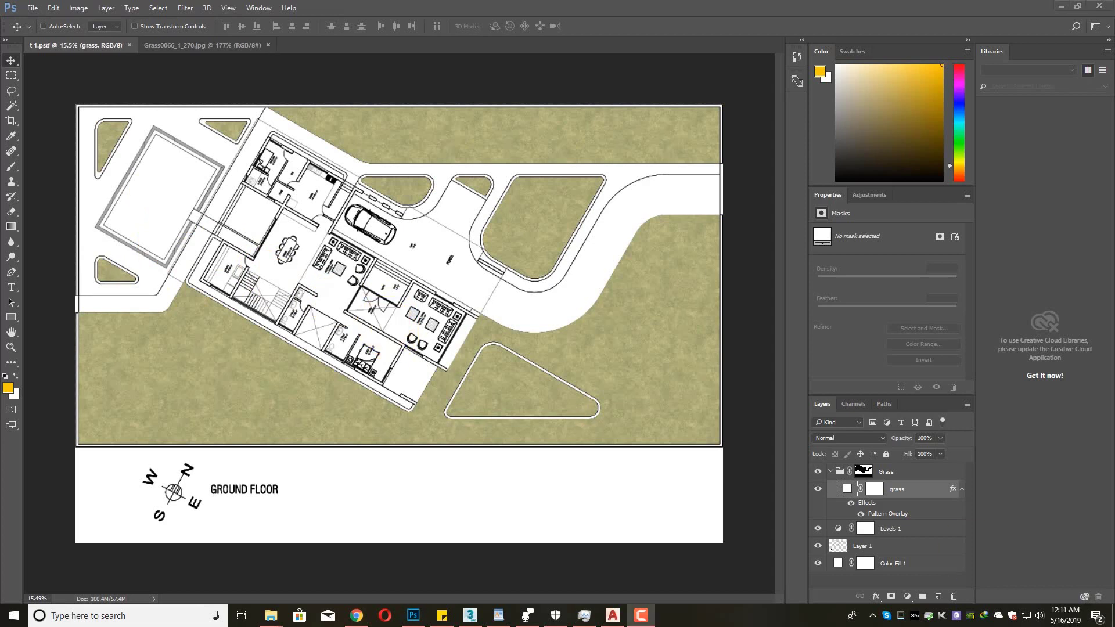
# - Collapse the Grass group and compare the plan with the group hidden and shown
pyautogui.click(864, 472)
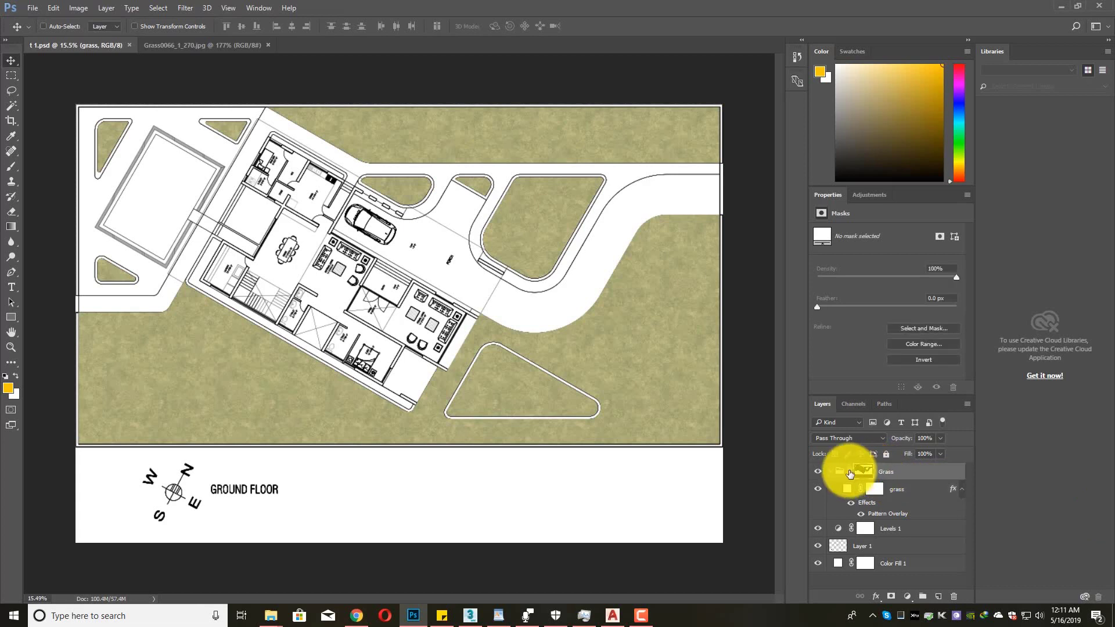
pyautogui.click(830, 473)
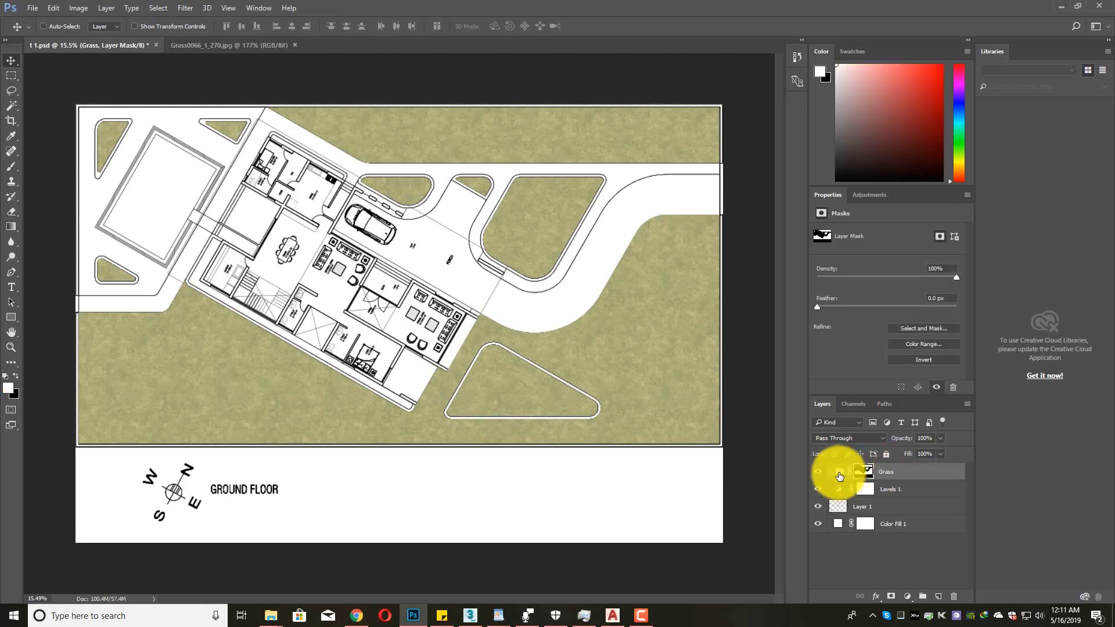
pyautogui.click(819, 472)
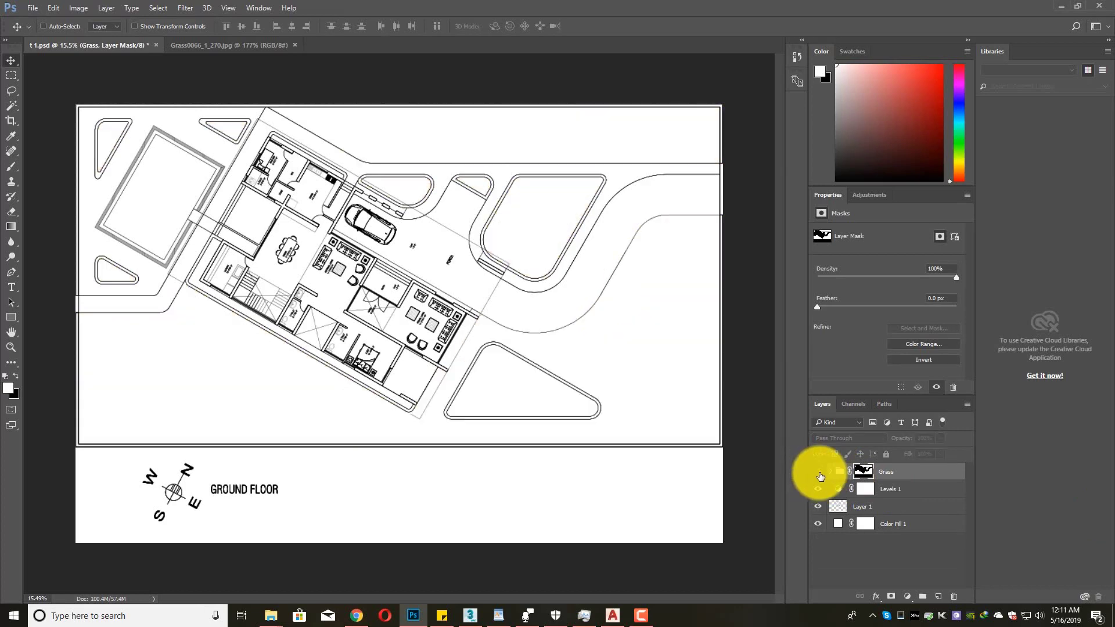
pyautogui.click(819, 472)
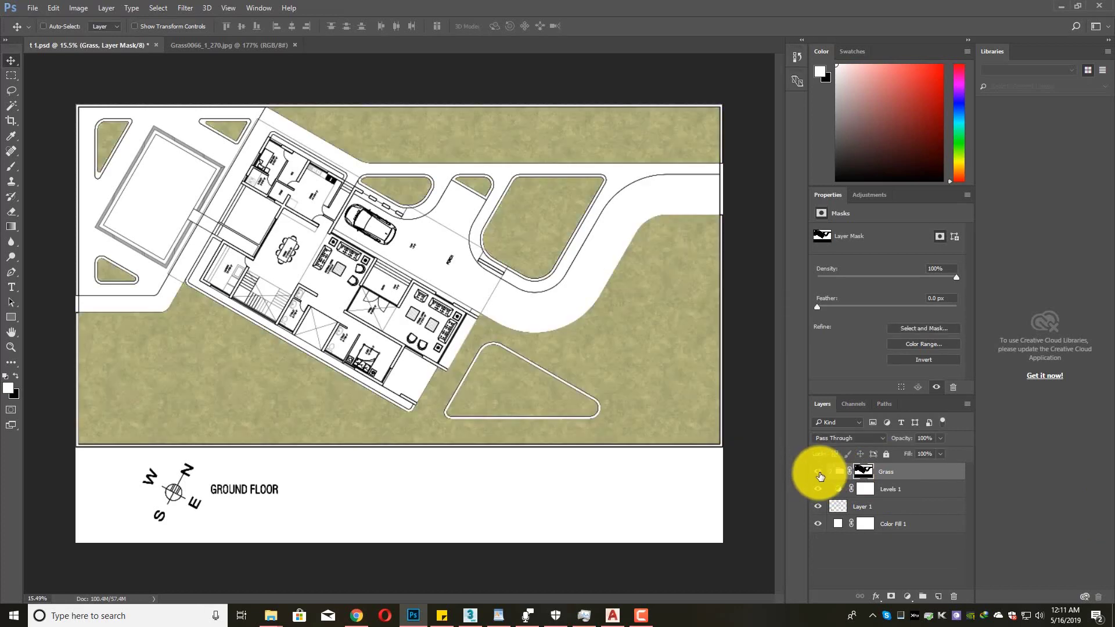
pyautogui.scroll(-3, 386, 277)
pyautogui.scroll(2, 306, 250)
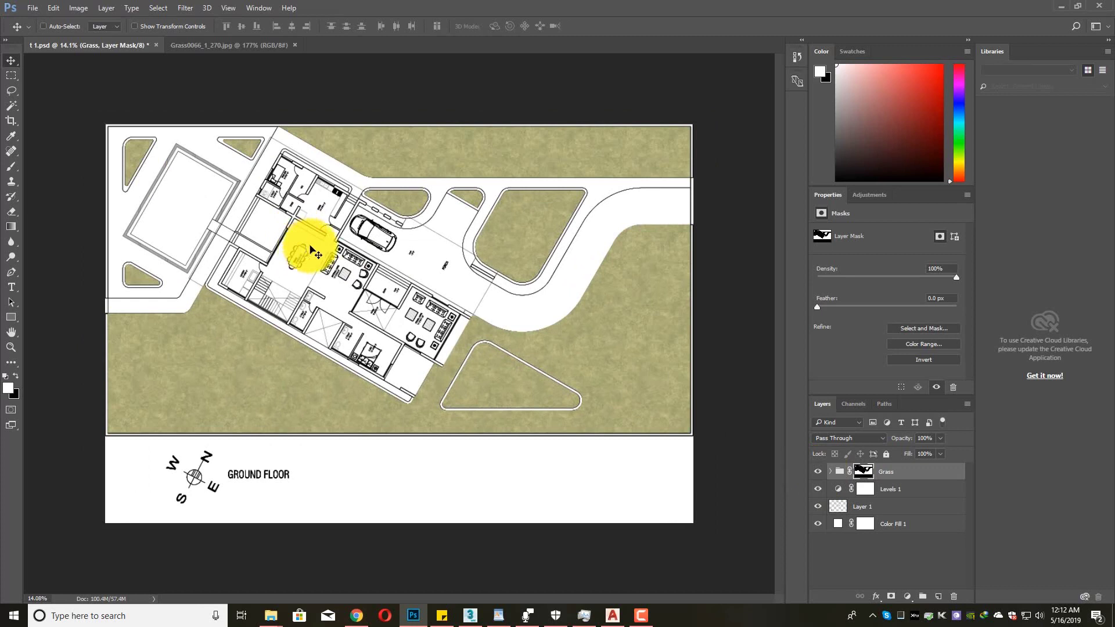
# - Create a new layer group above the Grass group and name it Road
pyautogui.click(911, 560)
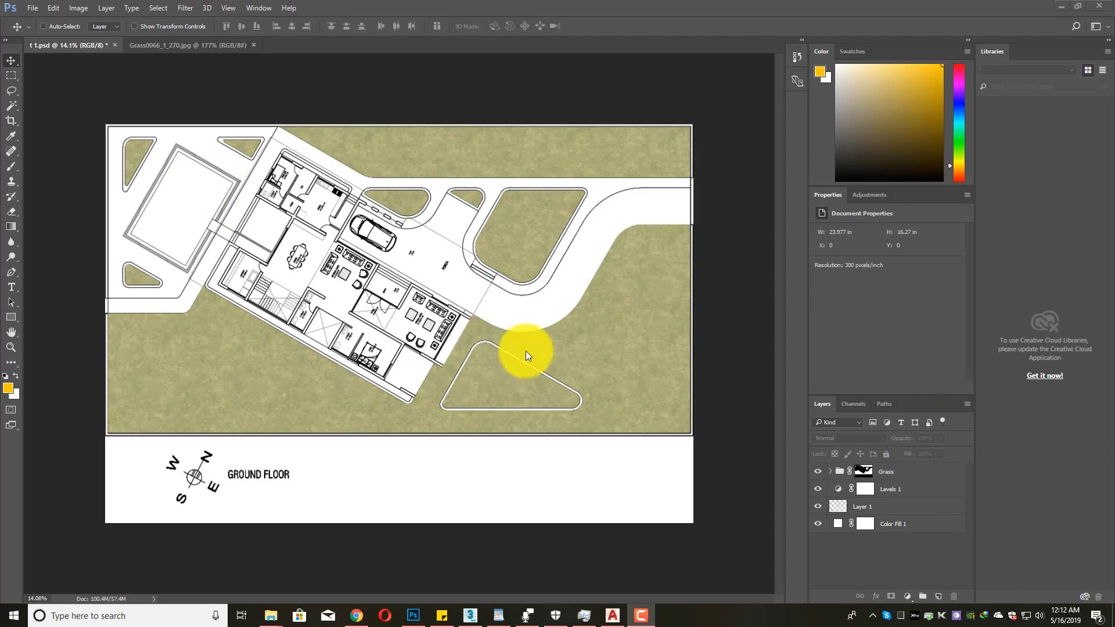
pyautogui.scroll(1, 521, 345)
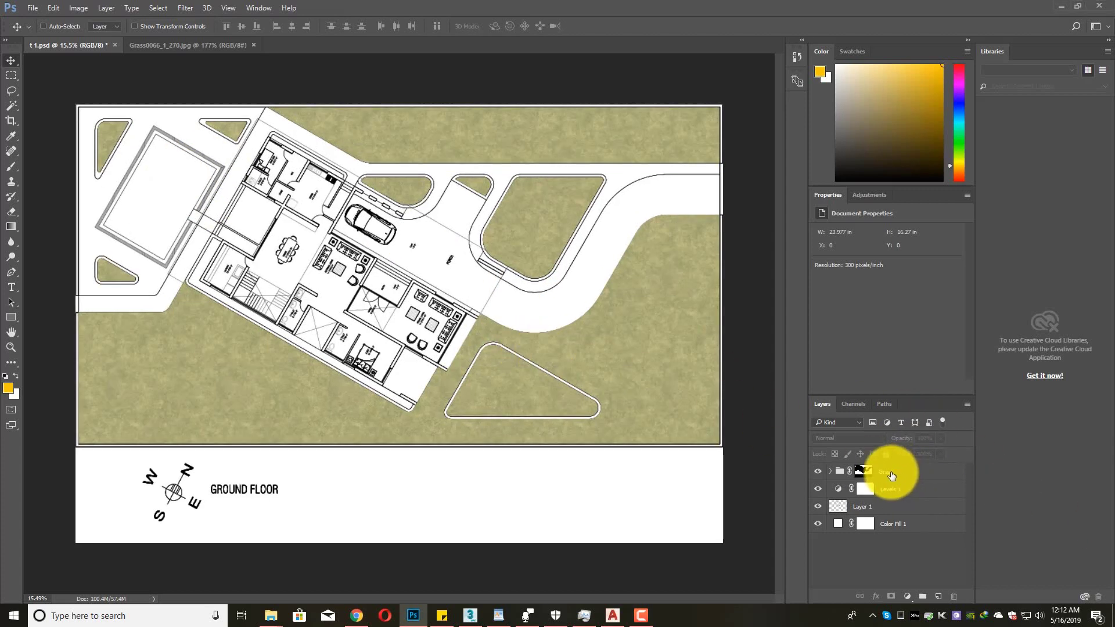
pyautogui.click(890, 470)
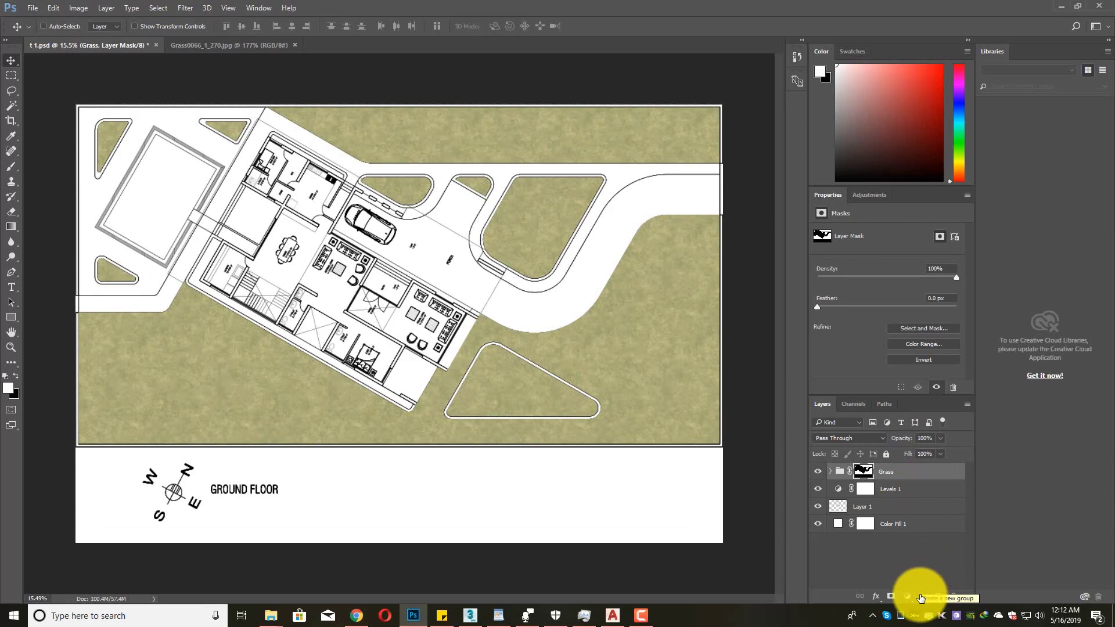
pyautogui.click(921, 598)
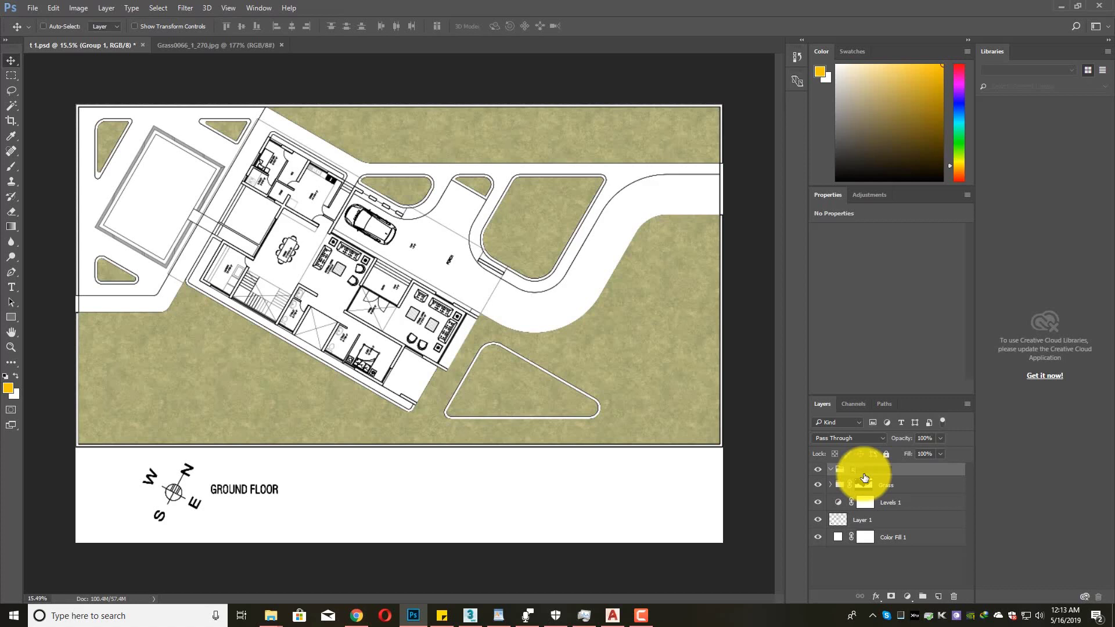
pyautogui.press('Return')
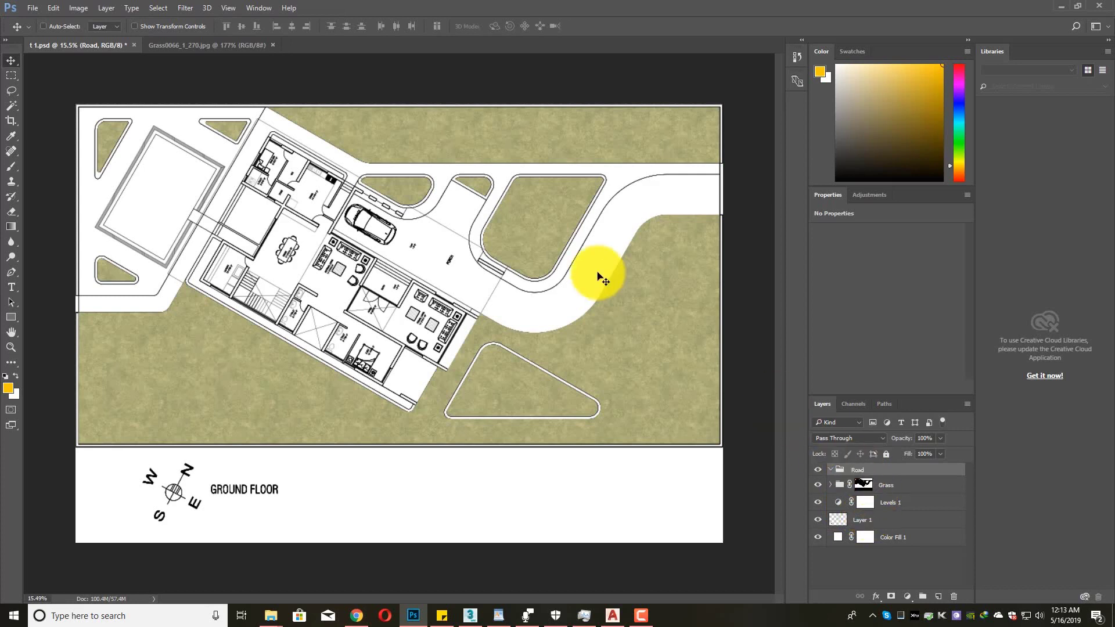
# - Select the curved driveway and porch area with the Magic Wand and add it as a layer mask on the Road group
pyautogui.click(13, 106)
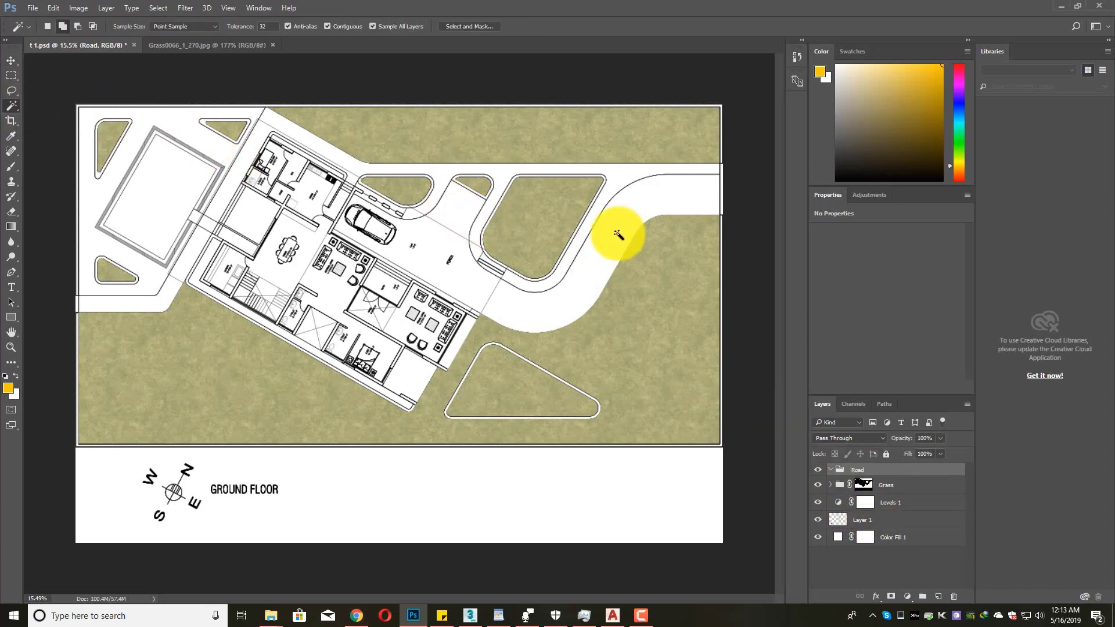
pyautogui.click(614, 234)
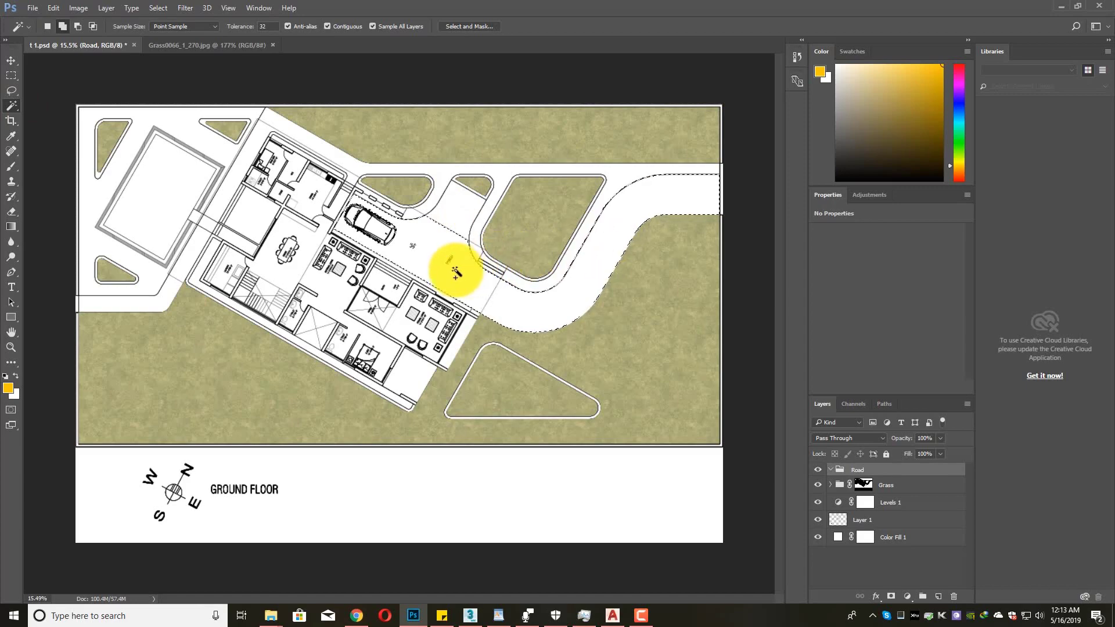
pyautogui.scroll(5, 398, 187)
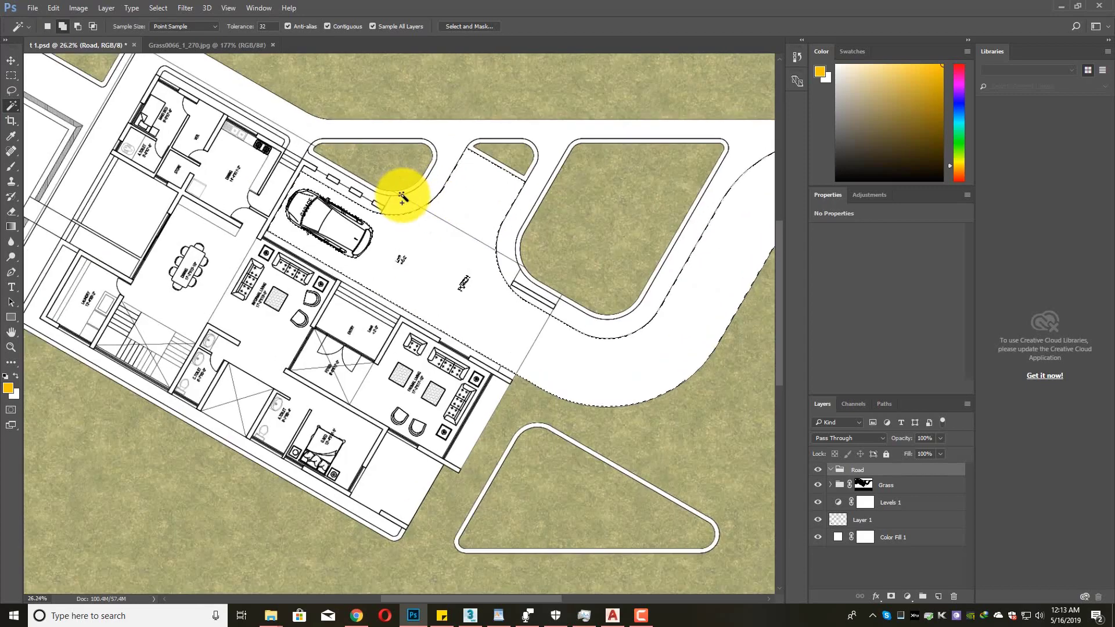
pyautogui.scroll(2, 363, 203)
pyautogui.moveTo(585, 299); pyautogui.dragTo(326, 217)
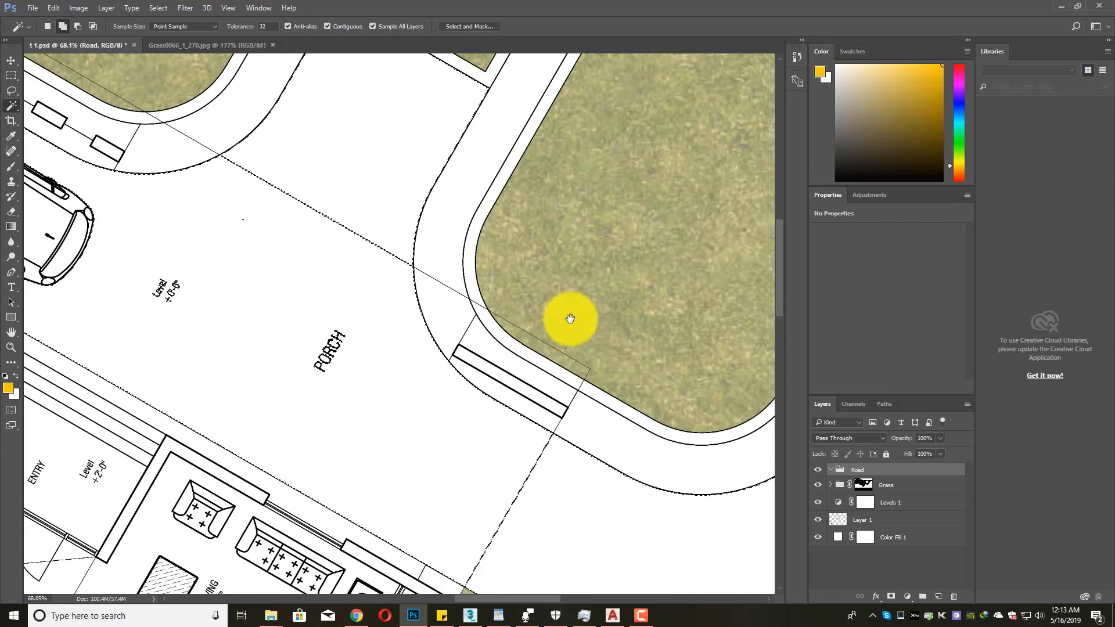
pyautogui.moveTo(565, 316); pyautogui.dragTo(374, 219)
pyautogui.scroll(-6, 558, 319)
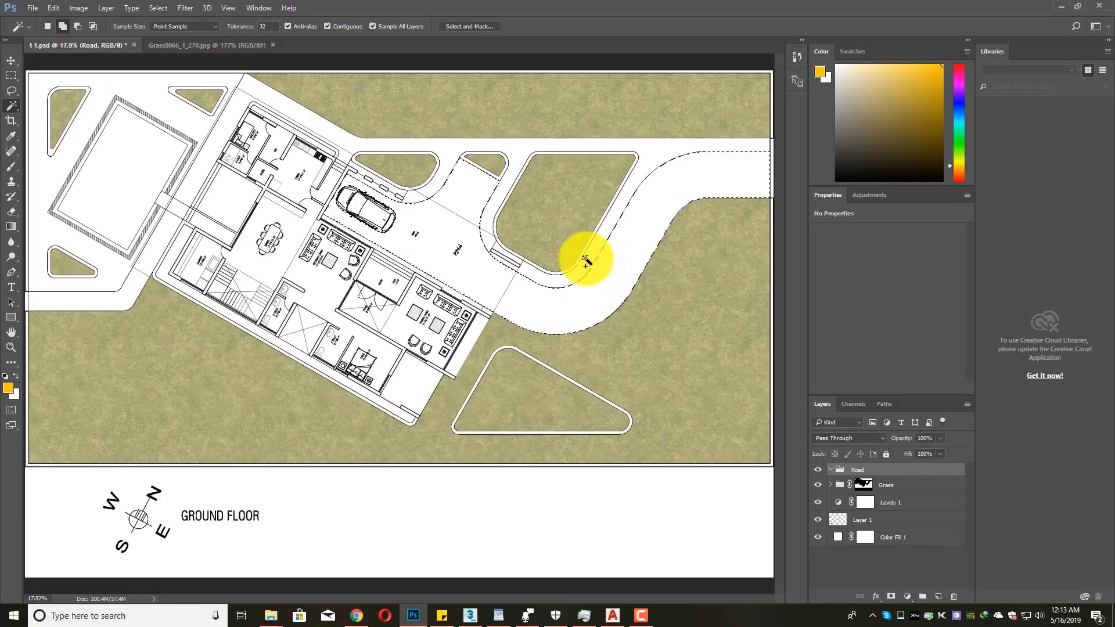
pyautogui.scroll(1, 586, 262)
pyautogui.moveTo(661, 256); pyautogui.dragTo(600, 291)
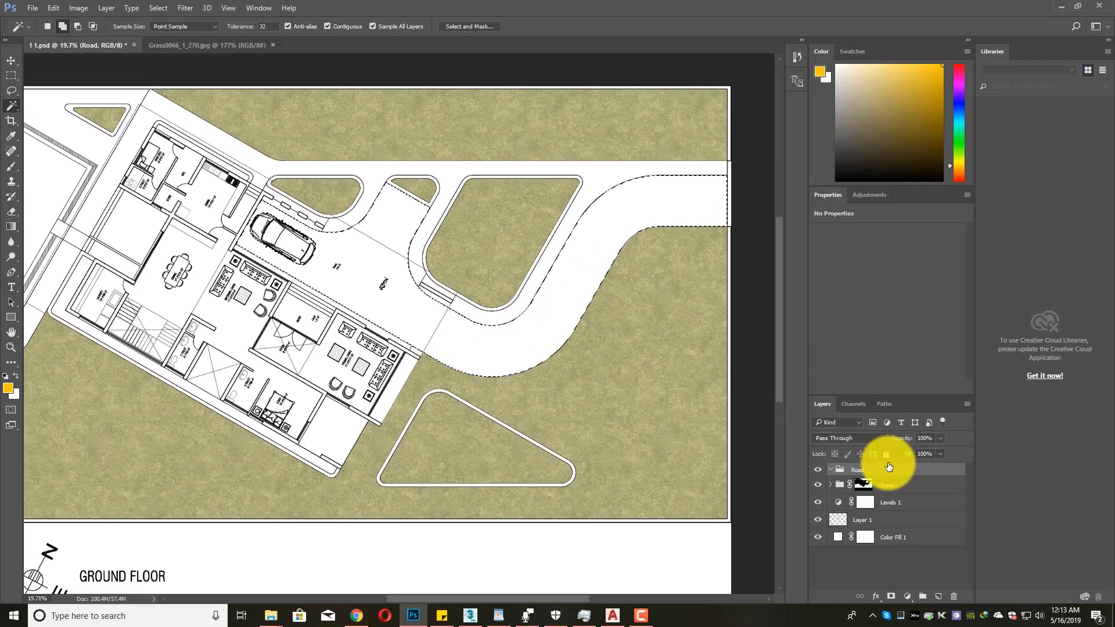
pyautogui.click(892, 596)
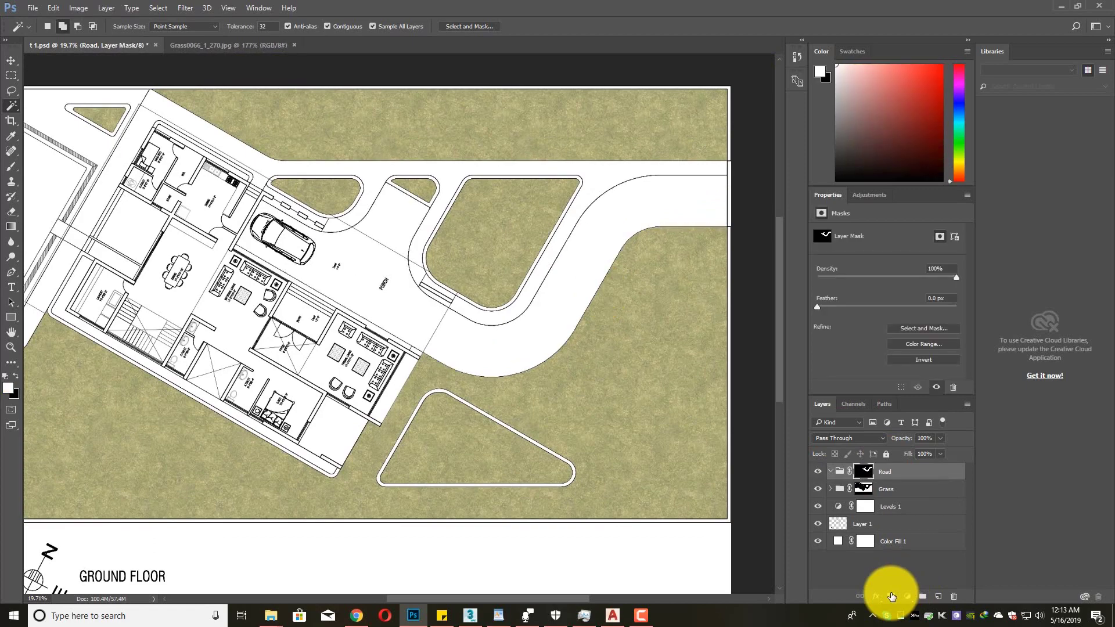
pyautogui.scroll(-3, 410, 285)
pyautogui.scroll(3, 471, 278)
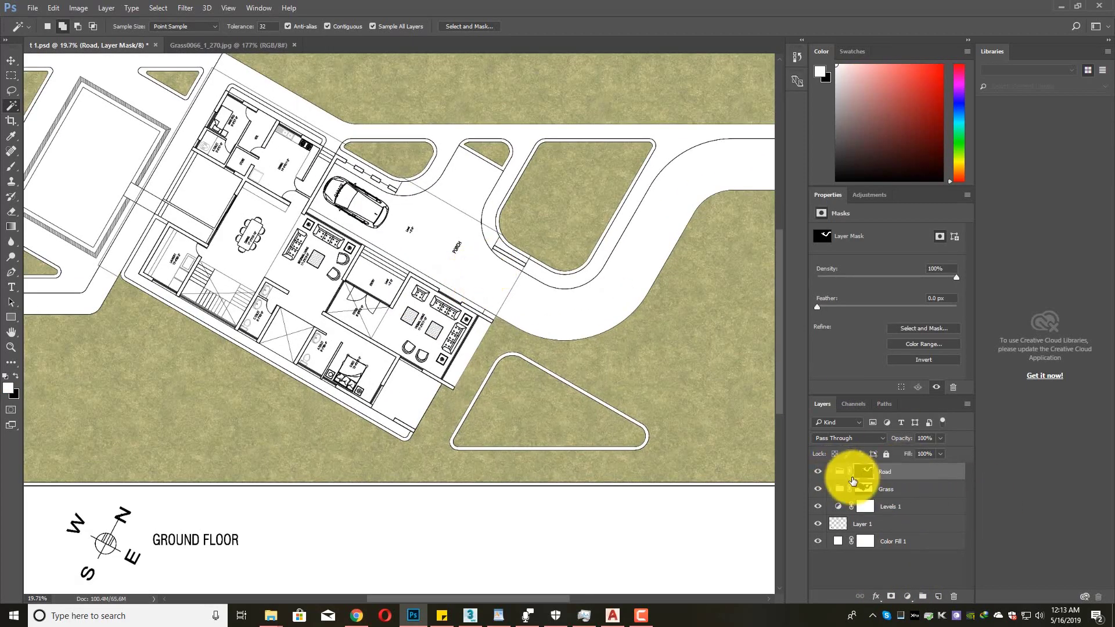
# - Check the Grass group's structure and add a white (ffffff) Solid Color fill layer above the Road group
pyautogui.scroll(-2, 520, 359)
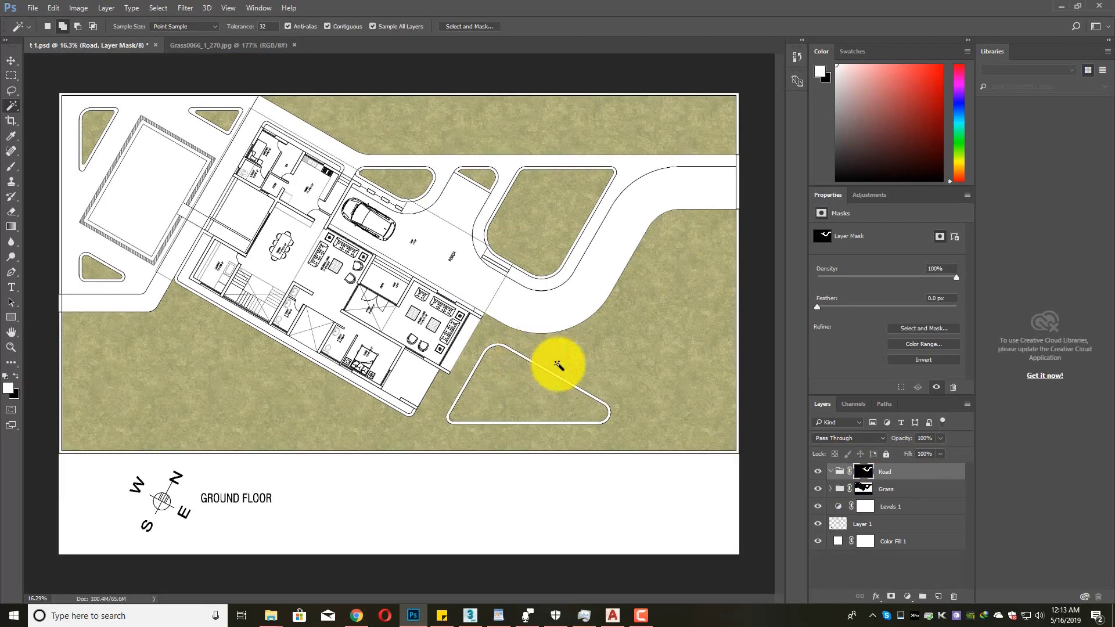
pyautogui.click(836, 489)
pyautogui.click(830, 489)
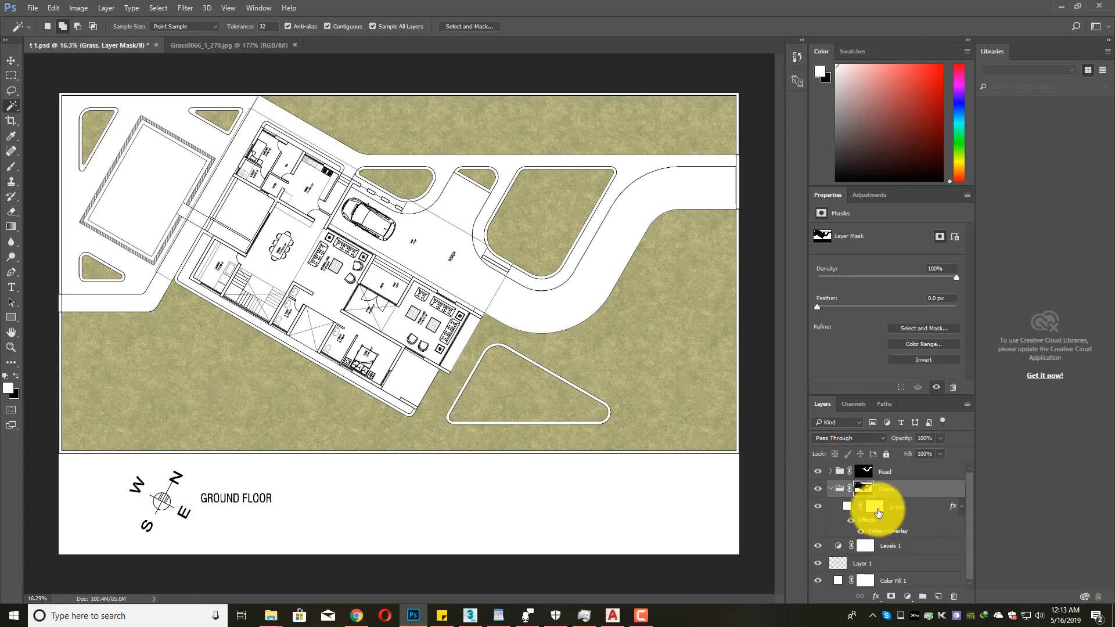
pyautogui.click(831, 489)
pyautogui.click(886, 471)
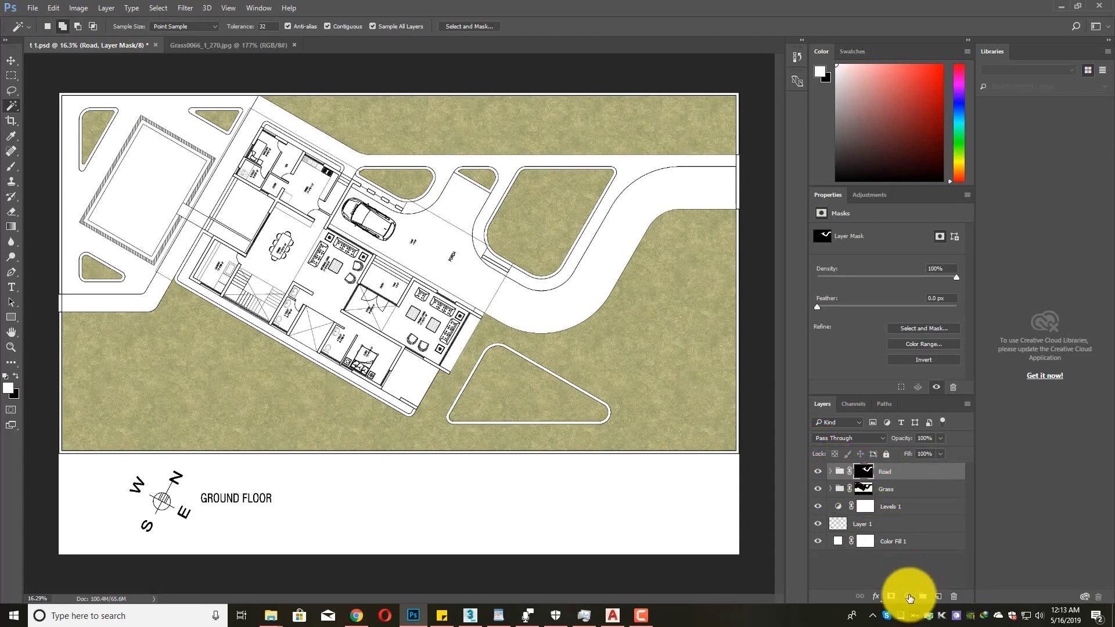
pyautogui.click(908, 597)
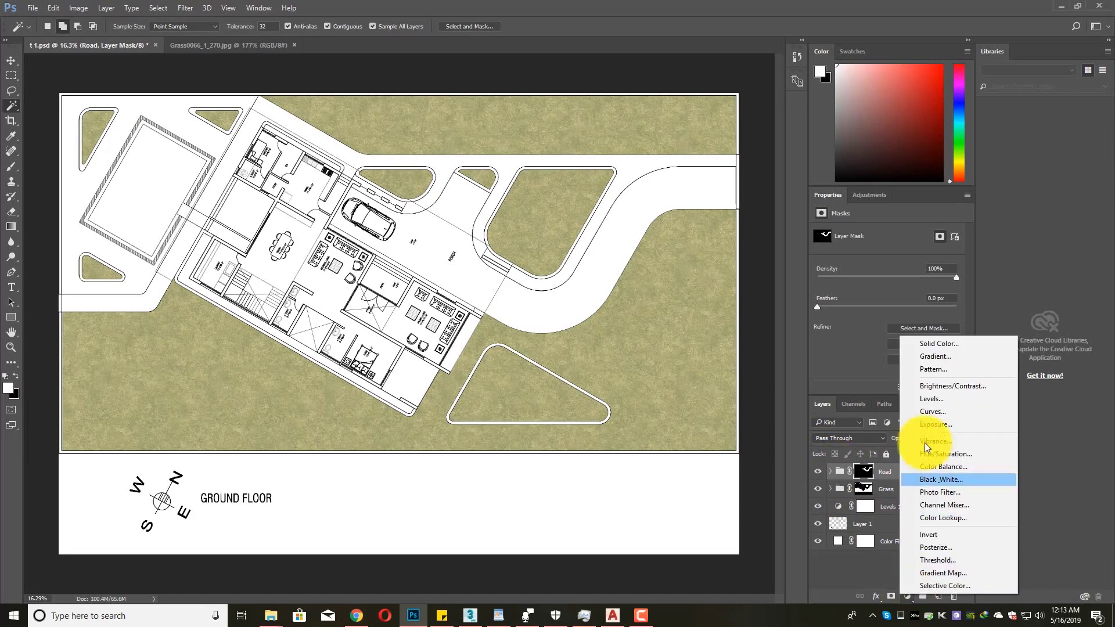
pyautogui.click(933, 348)
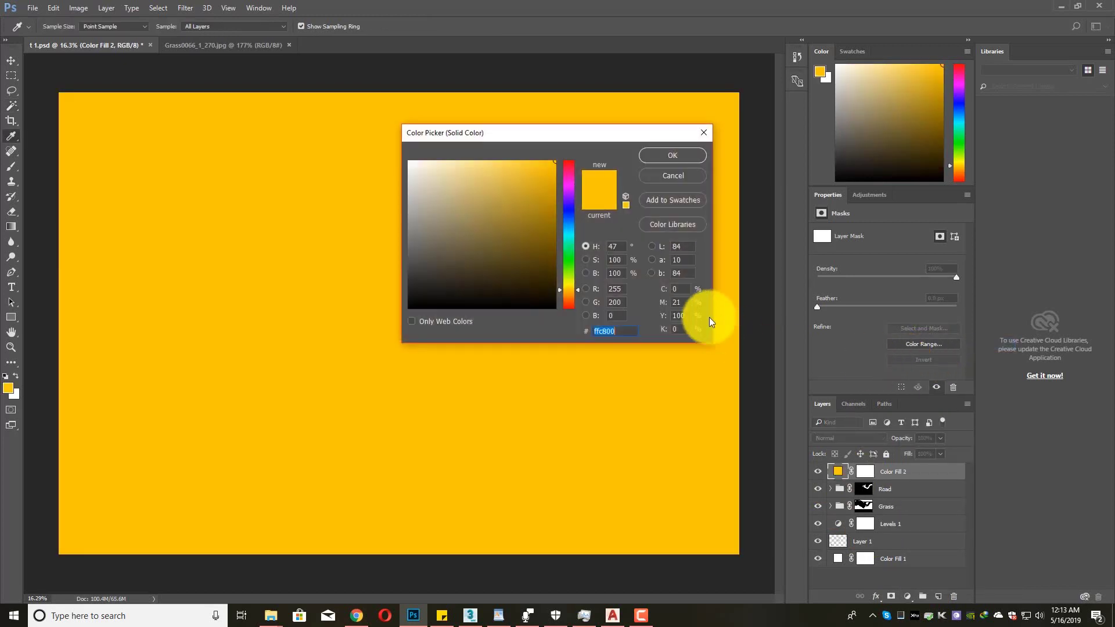
pyautogui.click(460, 223)
pyautogui.write('ffffff')
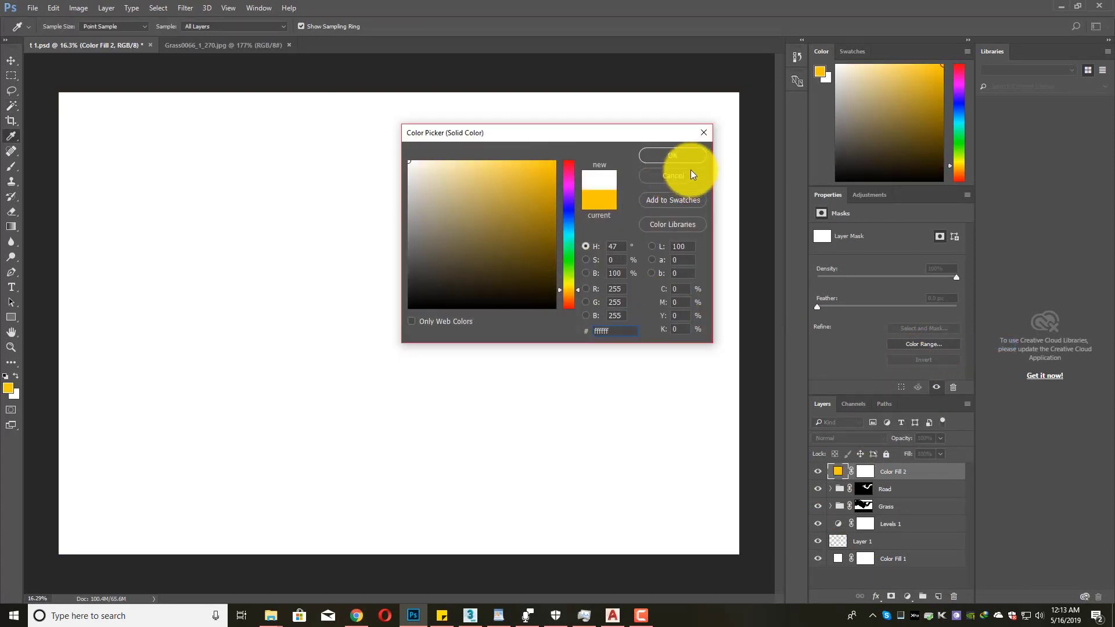
pyautogui.click(672, 156)
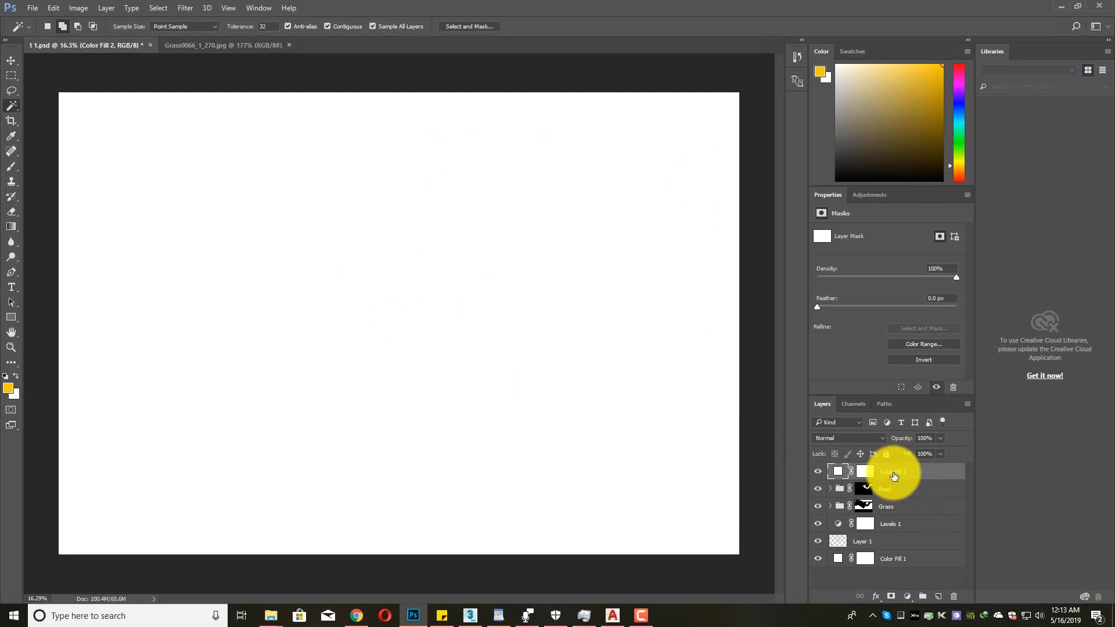
# - Move the new white fill layer into the Road group and rename it asphalt
pyautogui.keyDown('shift'); pyautogui.click(893, 491); pyautogui.keyUp('shift')
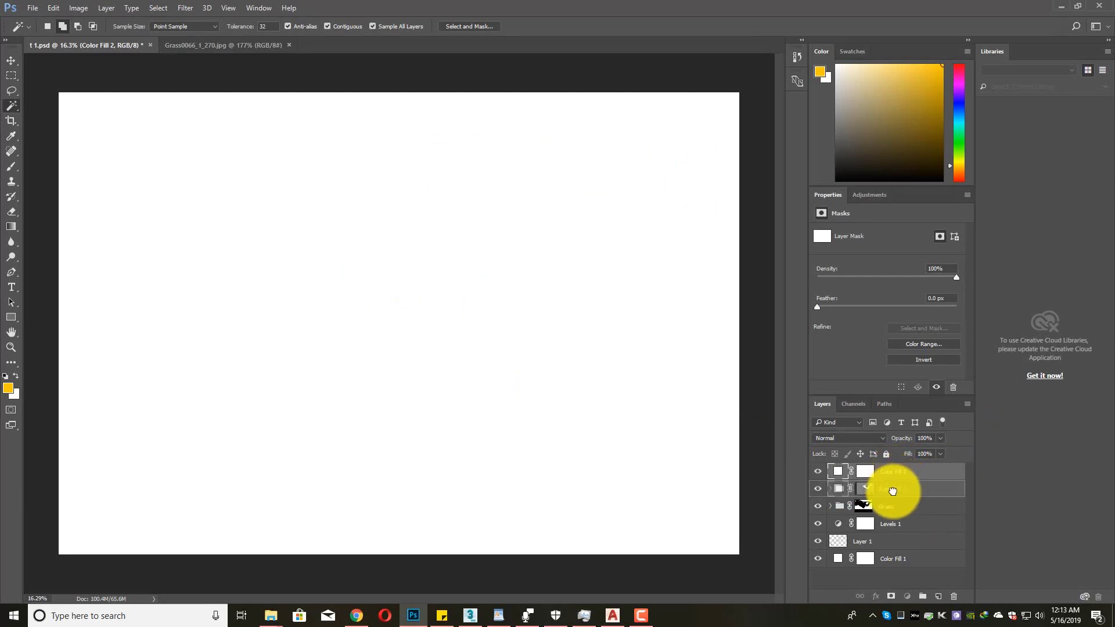
pyautogui.moveTo(893, 492); pyautogui.dragTo(893, 492)
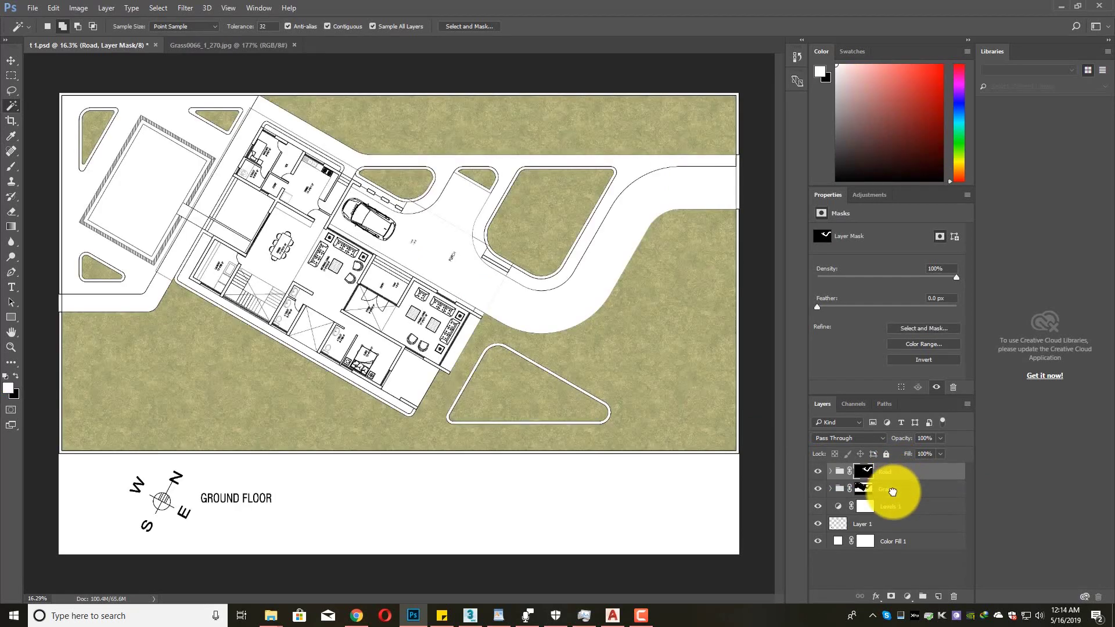
pyautogui.scroll(1, 511, 196)
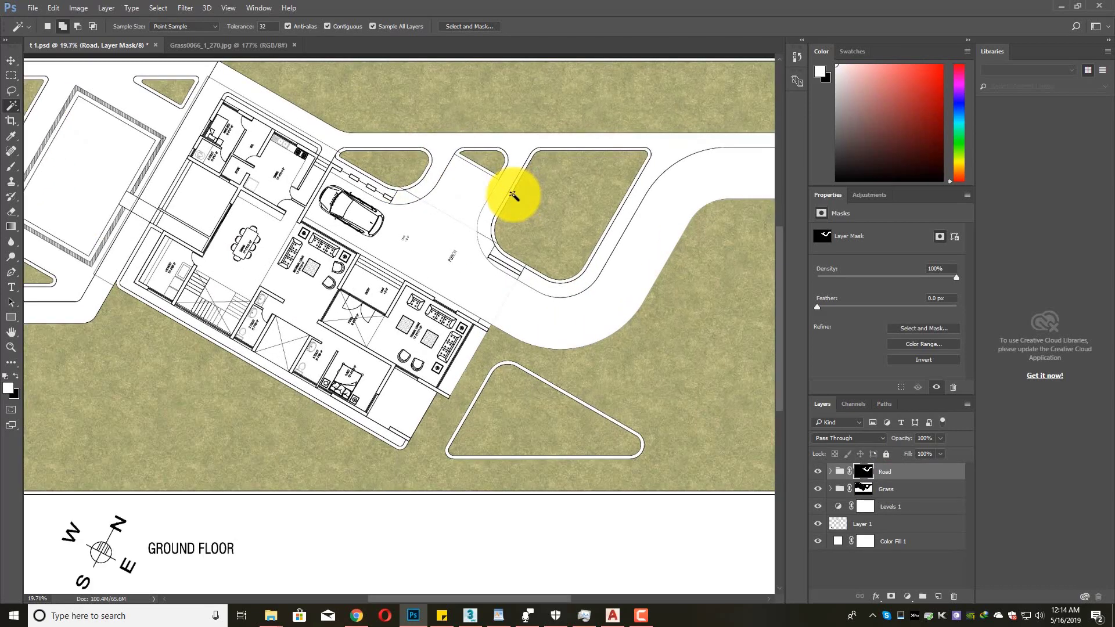
pyautogui.click(830, 472)
pyautogui.click(904, 494)
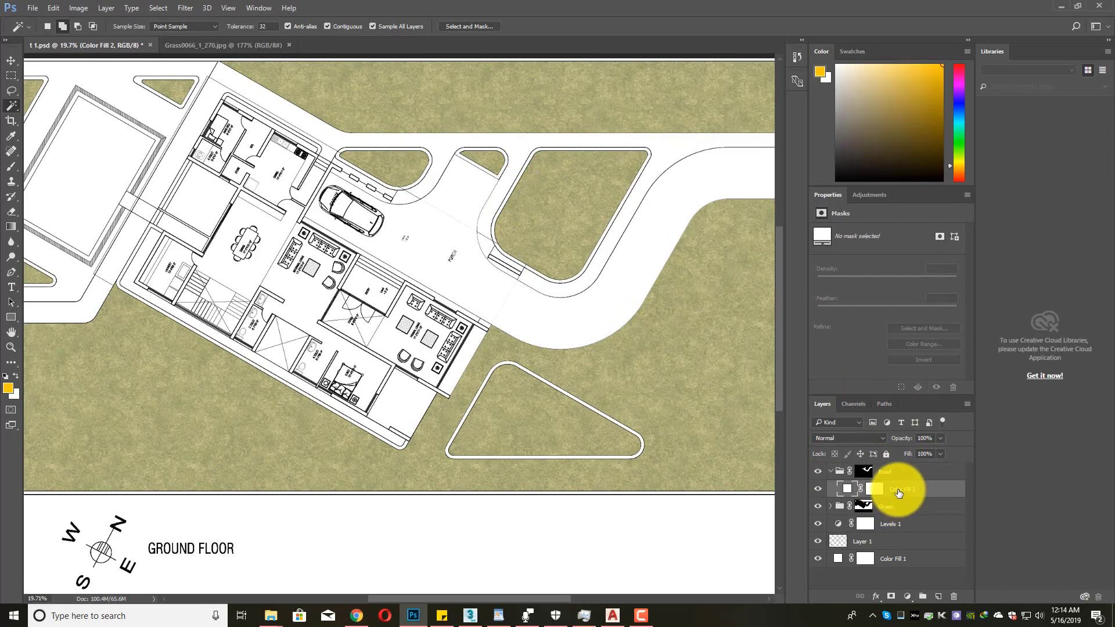
pyautogui.write('a')
pyautogui.press('Return')
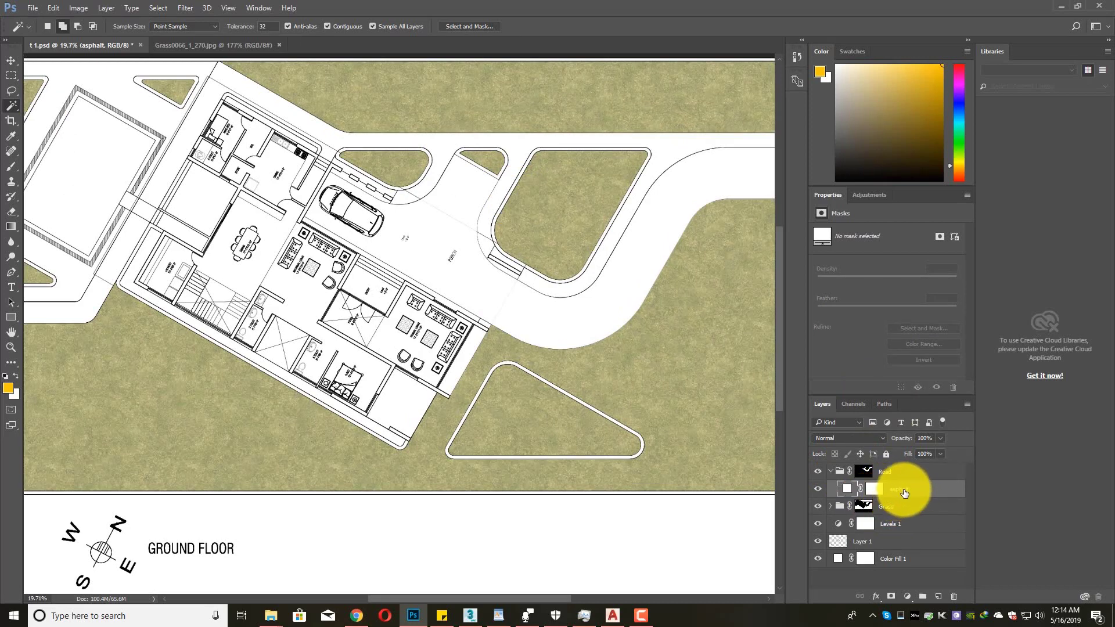
pyautogui.rightClick(904, 491)
pyautogui.click(888, 490)
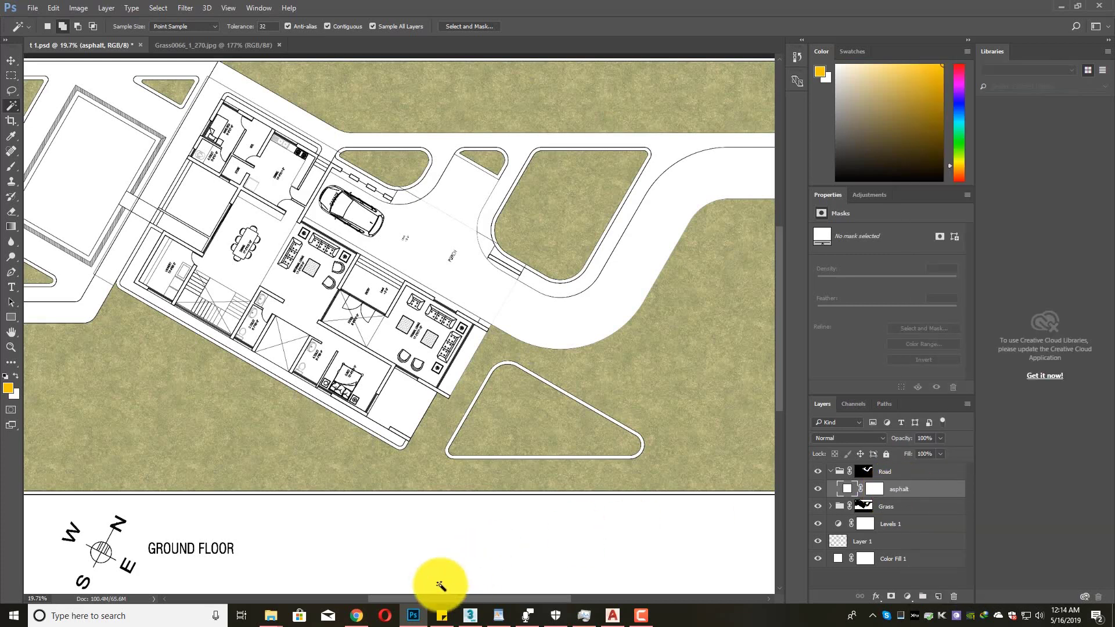
# - Preview the black asphalt road surface texture in the Tutorial 2 folder and open it in Photoshop
pyautogui.moveTo(279, 607)
pyautogui.click(305, 560)
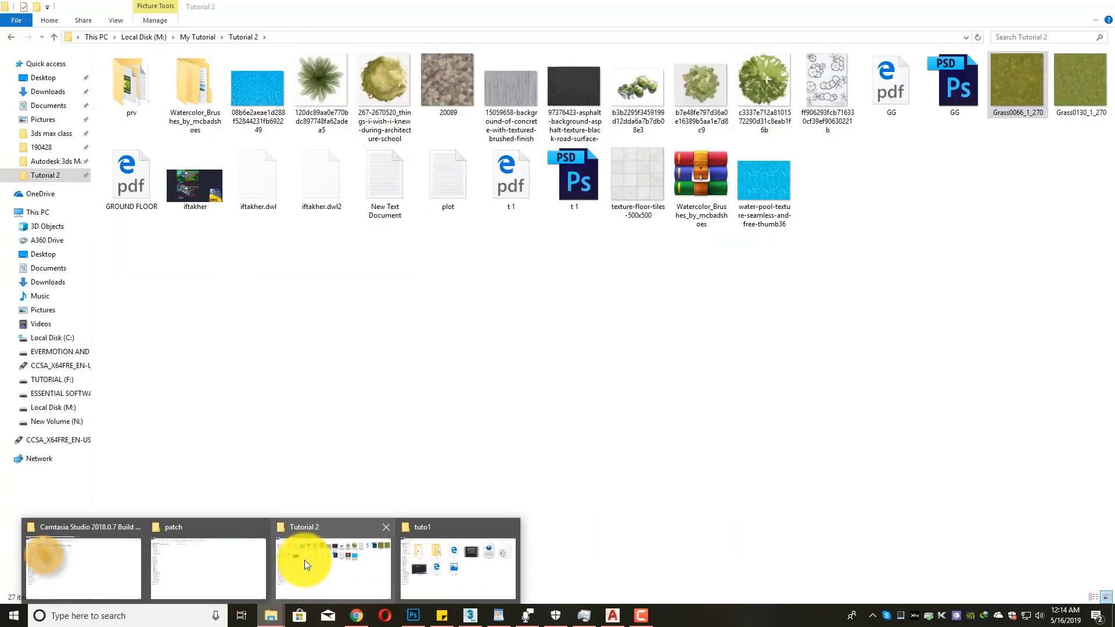
pyautogui.click(566, 104)
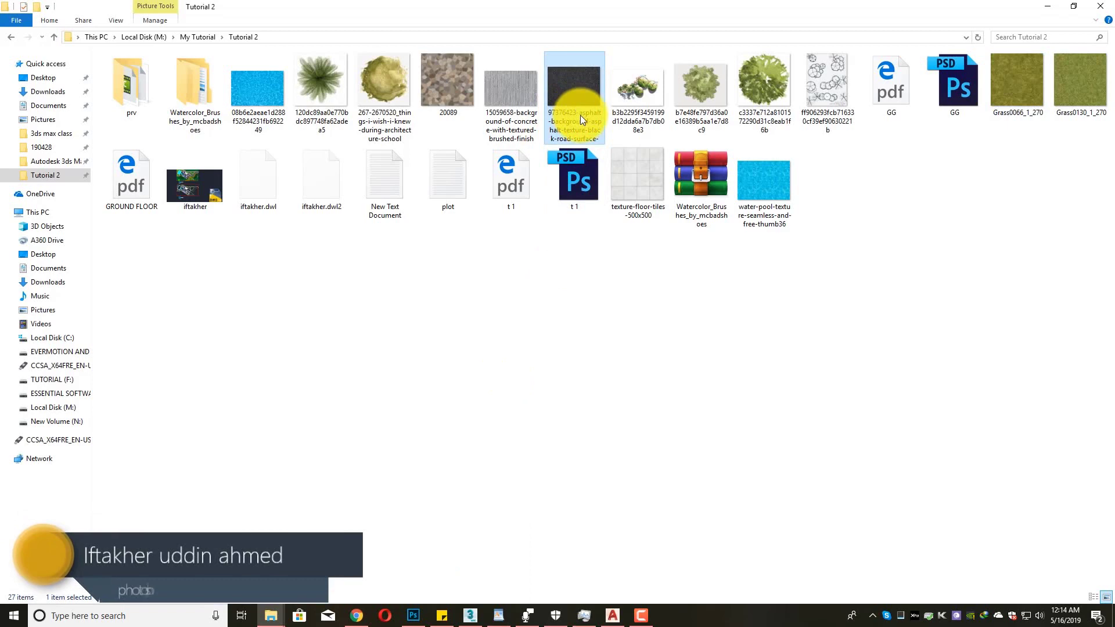
pyautogui.doubleClick(575, 91)
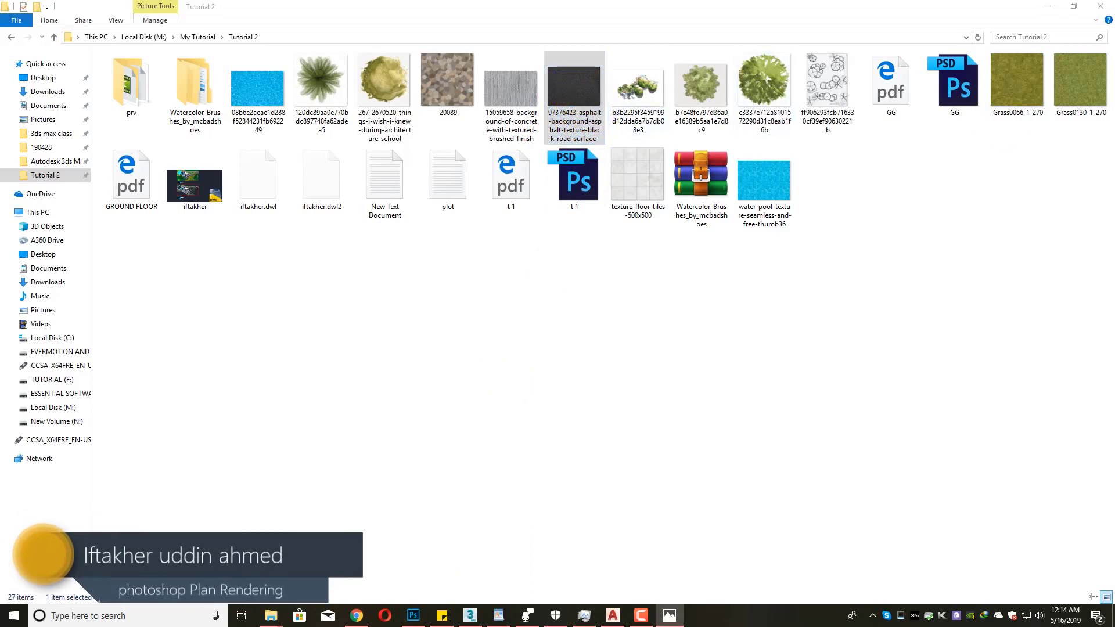
pyautogui.click(836, 104)
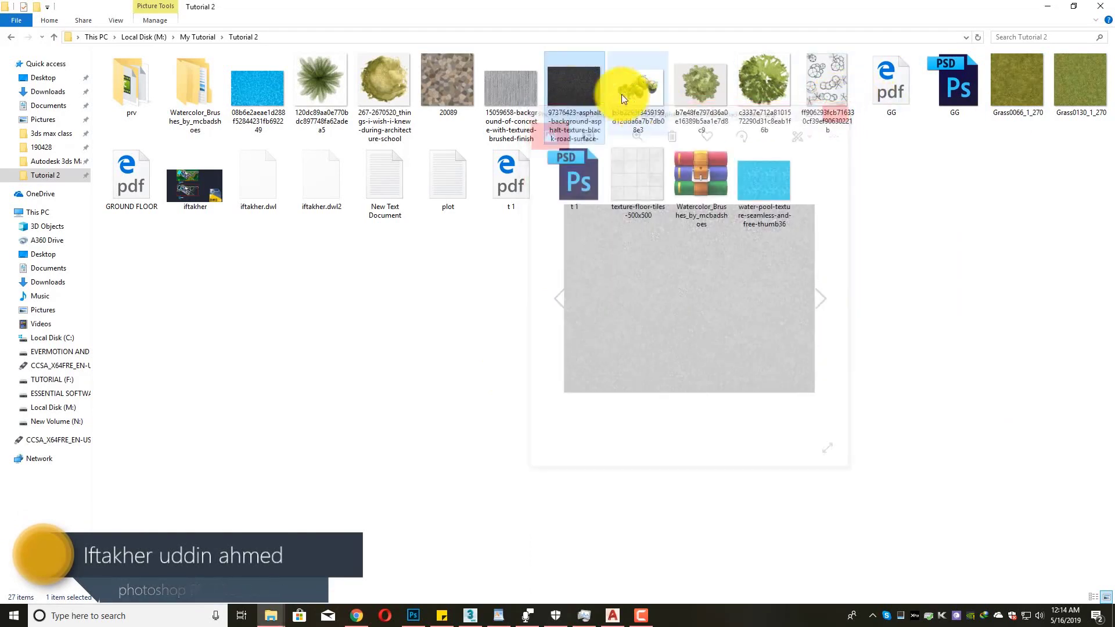
pyautogui.moveTo(573, 87); pyautogui.dragTo(518, 43)
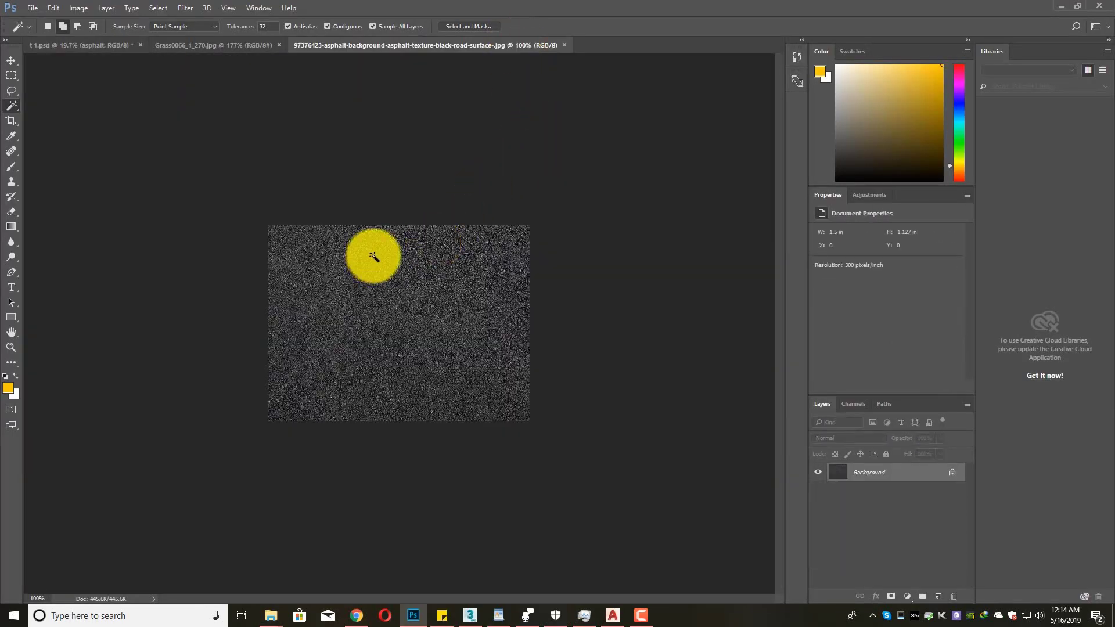
# - Select the whole asphalt texture image and define it as a pattern
pyautogui.hotkey('ctrl', 'a')
pyautogui.click(54, 8)
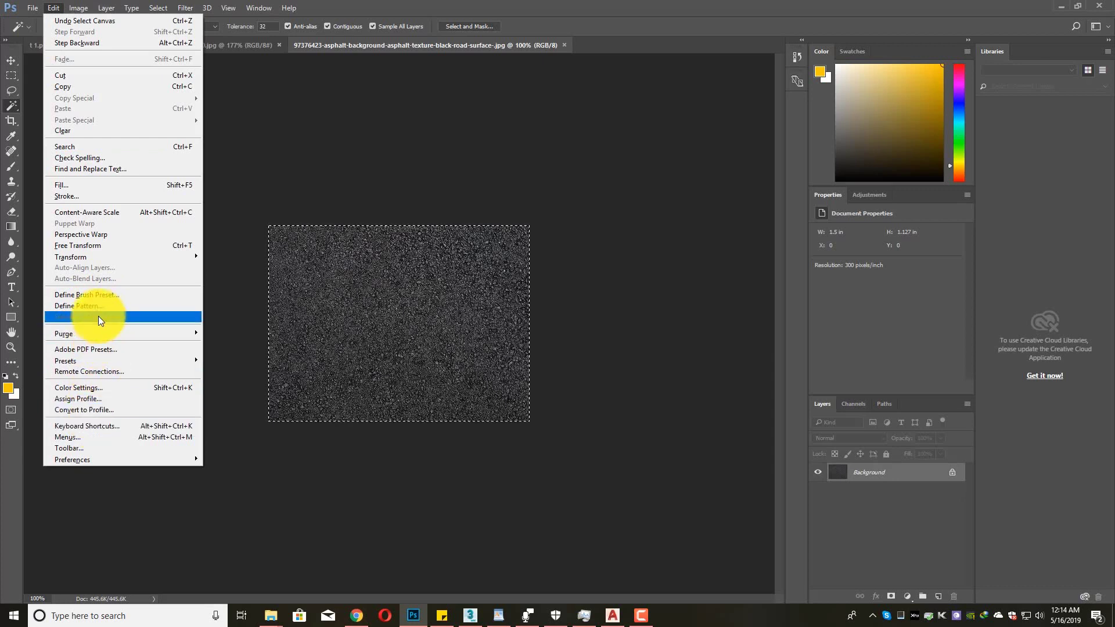
pyautogui.click(96, 309)
pyautogui.click(684, 208)
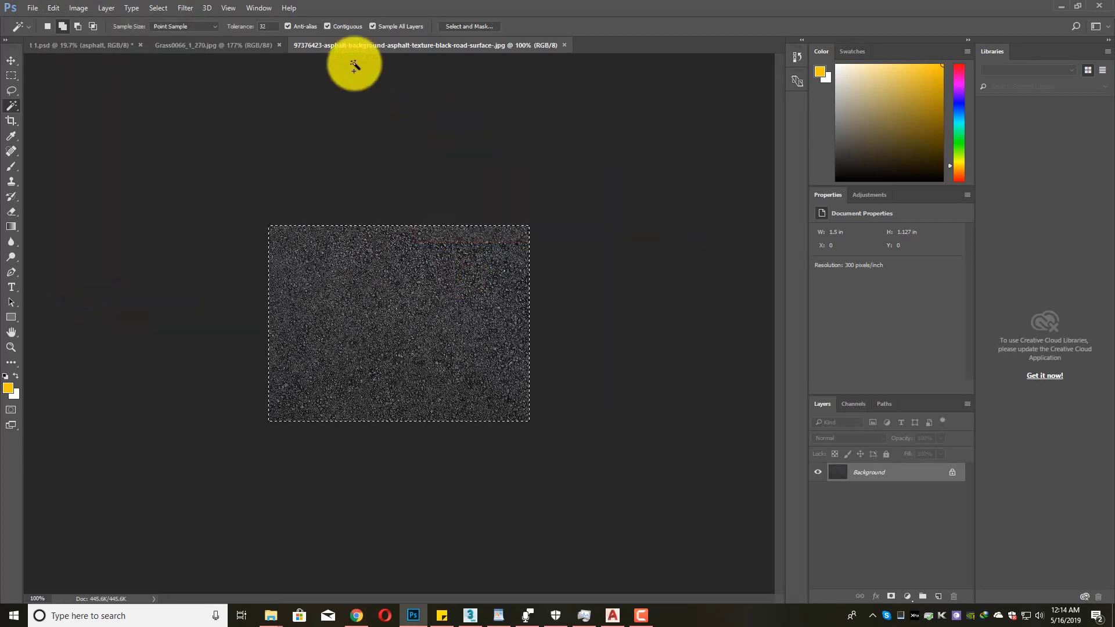
# - Return to the t 1.psd plan and add a Pattern Overlay with the asphalt pattern to the asphalt layer
pyautogui.click(76, 44)
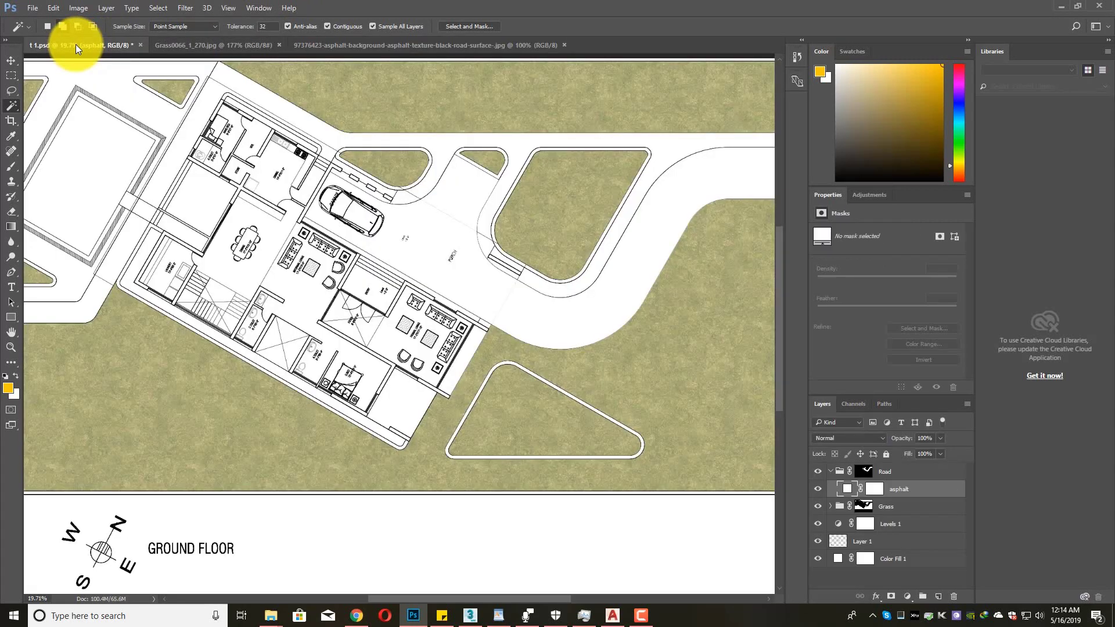
pyautogui.rightClick(901, 489)
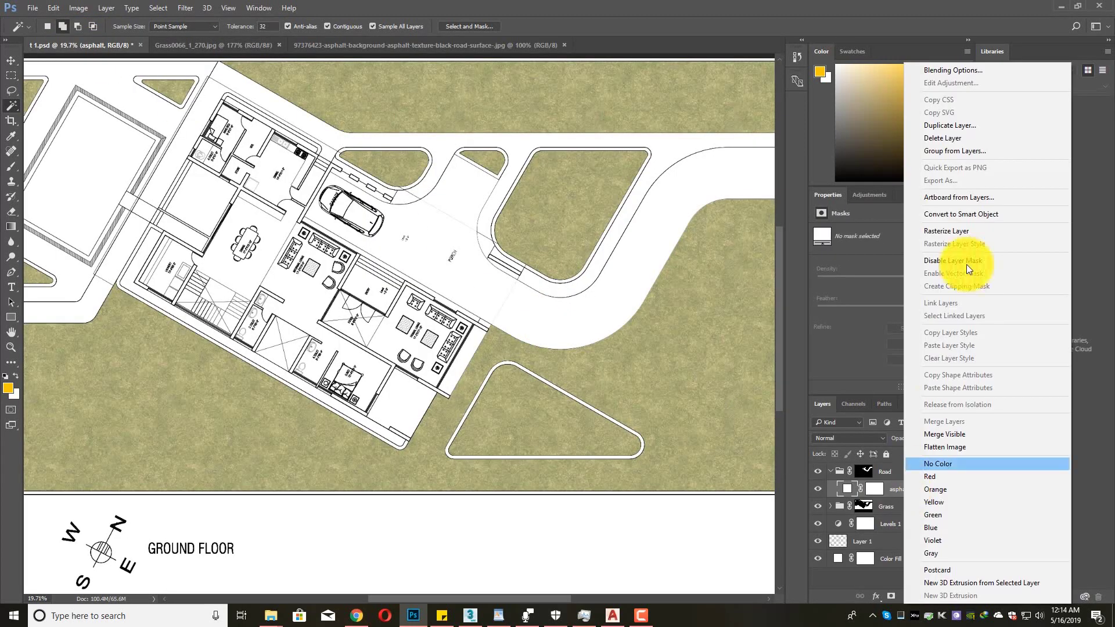
pyautogui.click(931, 71)
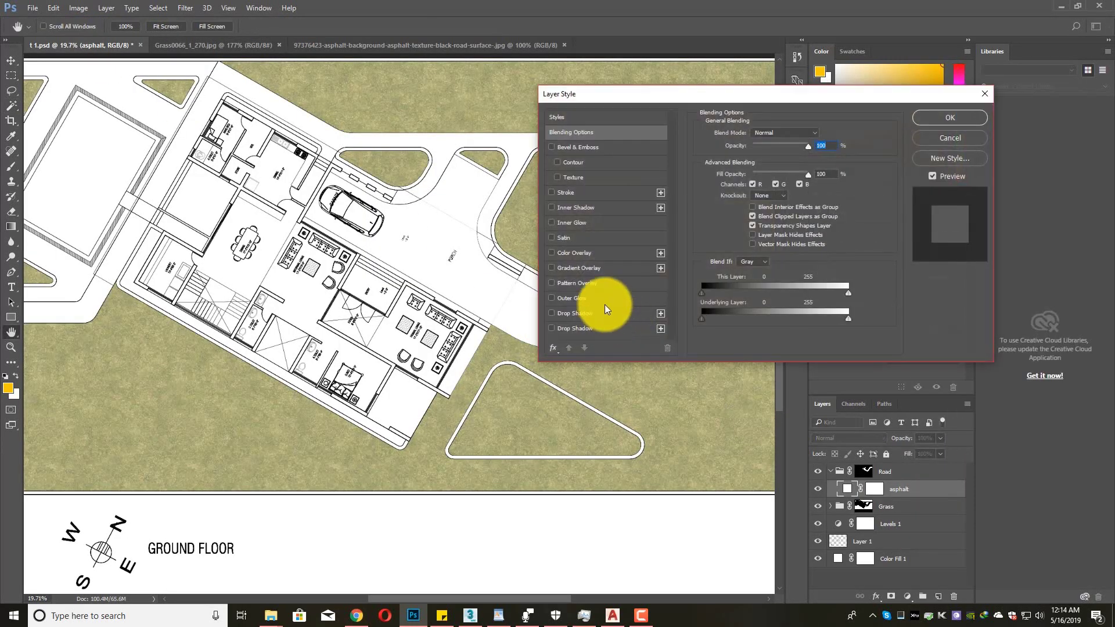
pyautogui.click(580, 285)
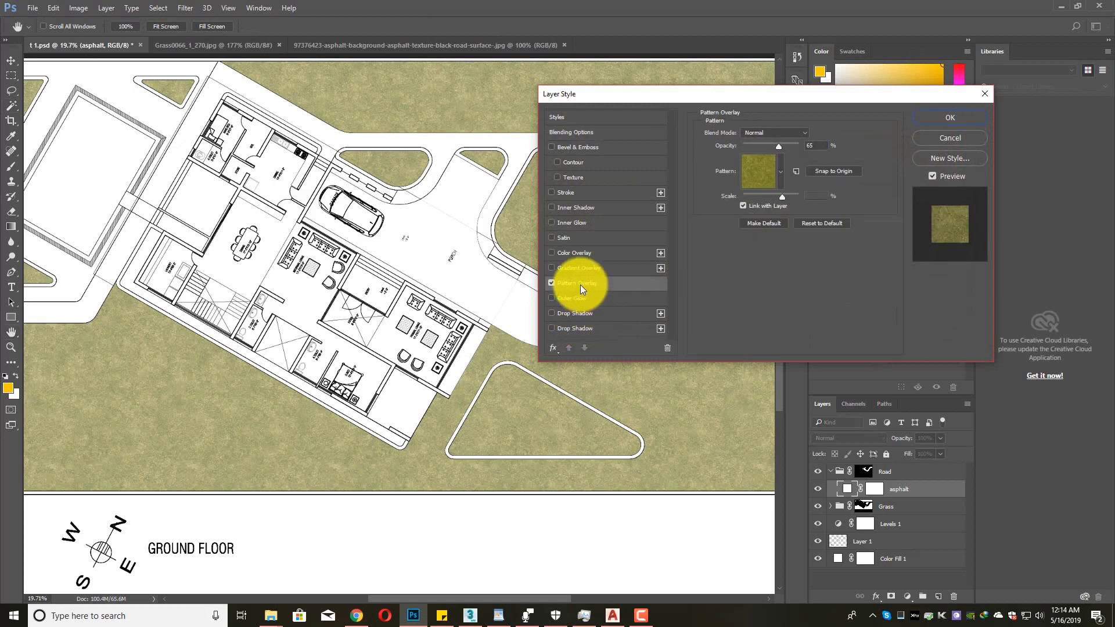
pyautogui.click(779, 177)
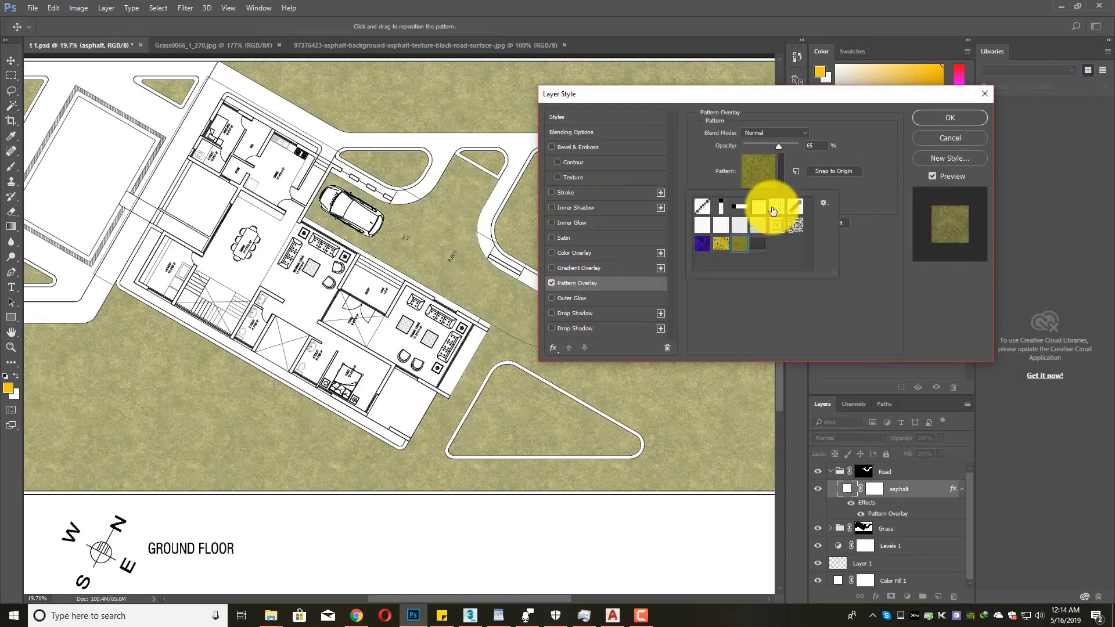
pyautogui.click(764, 249)
pyautogui.click(769, 297)
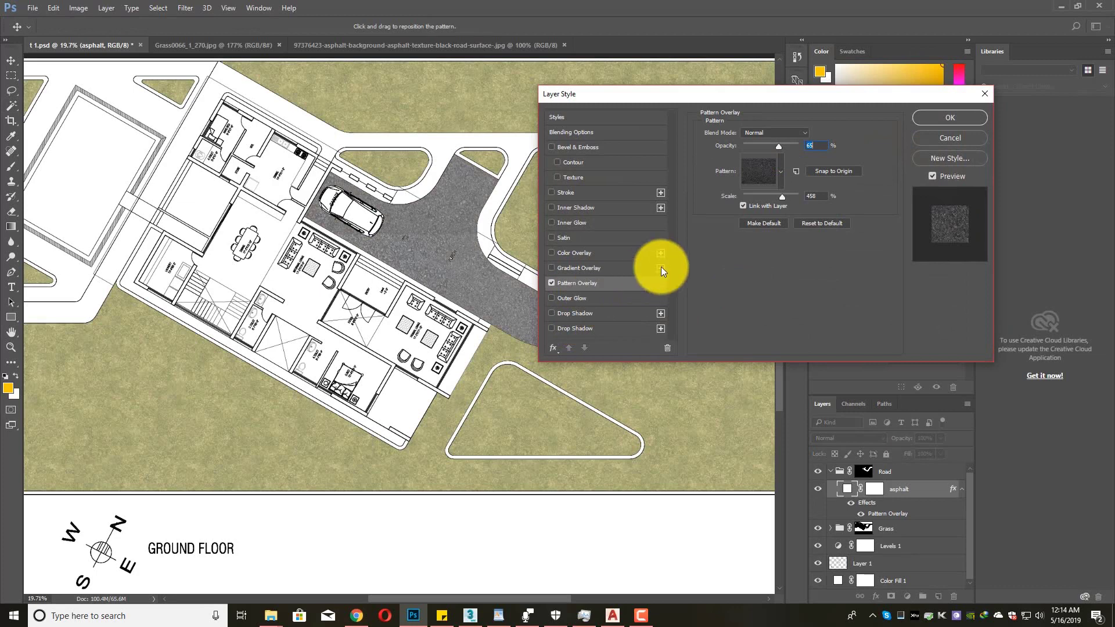
# - Set the asphalt Pattern Overlay to about 44% opacity and 420% scale, and apply the layer style
pyautogui.moveTo(723, 90); pyautogui.dragTo(840, 116)
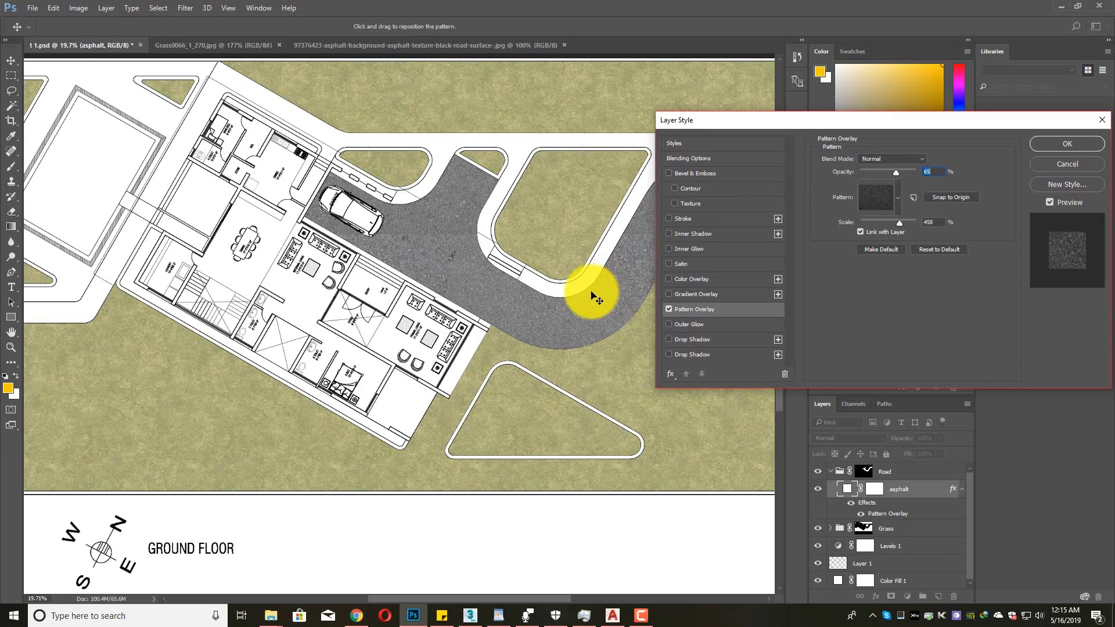
pyautogui.click(884, 170)
pyautogui.moveTo(885, 171); pyautogui.dragTo(885, 173)
pyautogui.moveTo(901, 225); pyautogui.dragTo(897, 224)
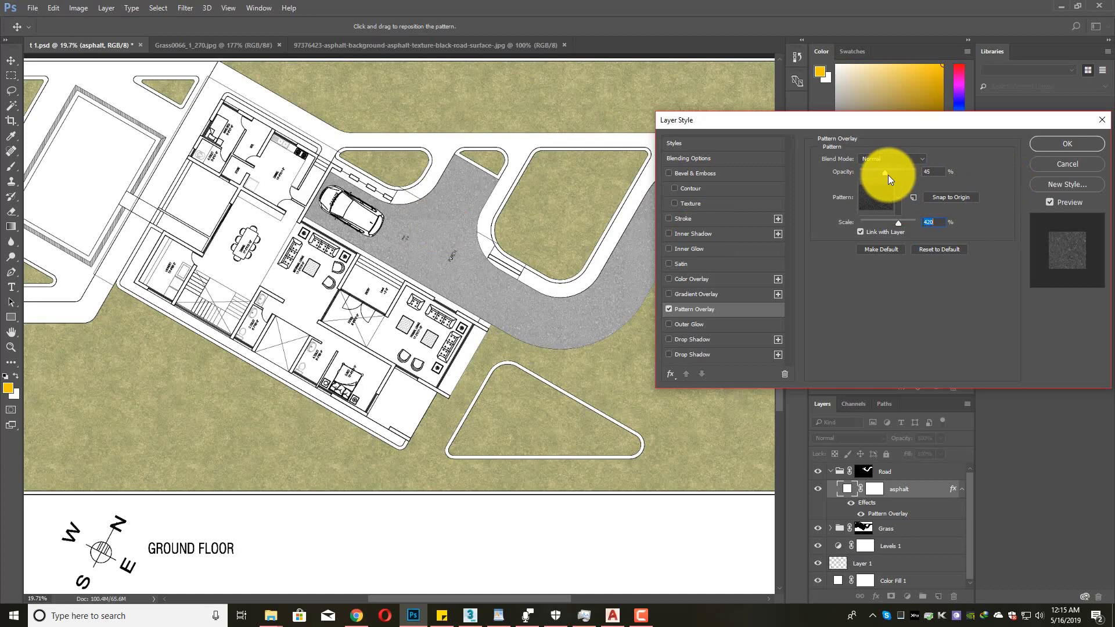
pyautogui.moveTo(885, 173)
pyautogui.mouseDown()
pyautogui.moveTo(895, 173)
pyautogui.moveTo(886, 173)
pyautogui.mouseUp()
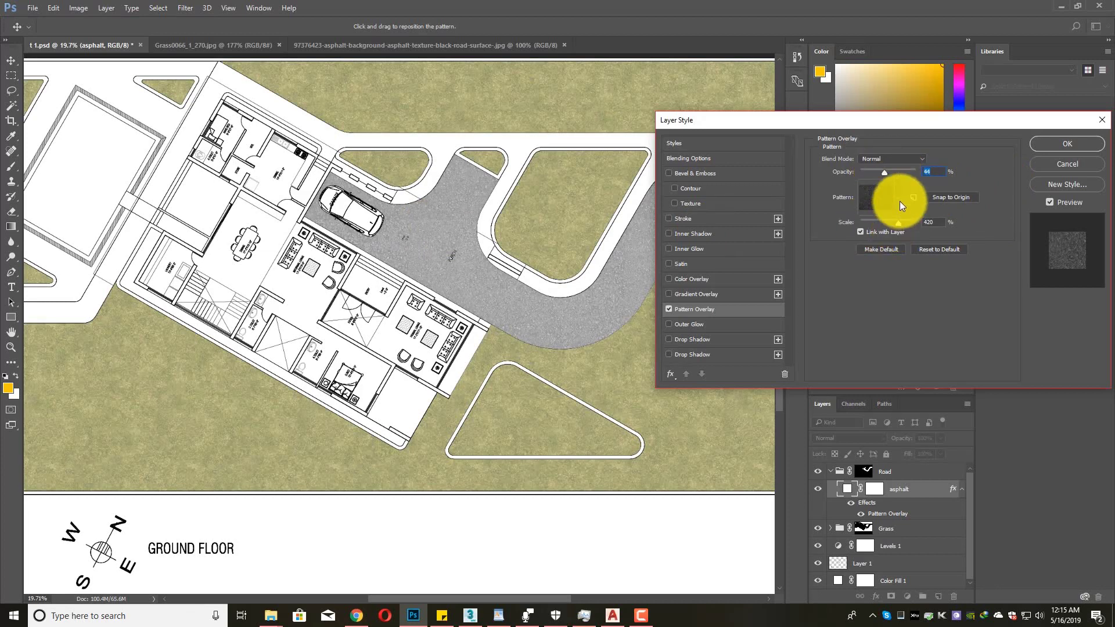
pyautogui.click(1054, 144)
# - Select the Road group's layer mask and collapse the group
pyautogui.scroll(-4, 558, 256)
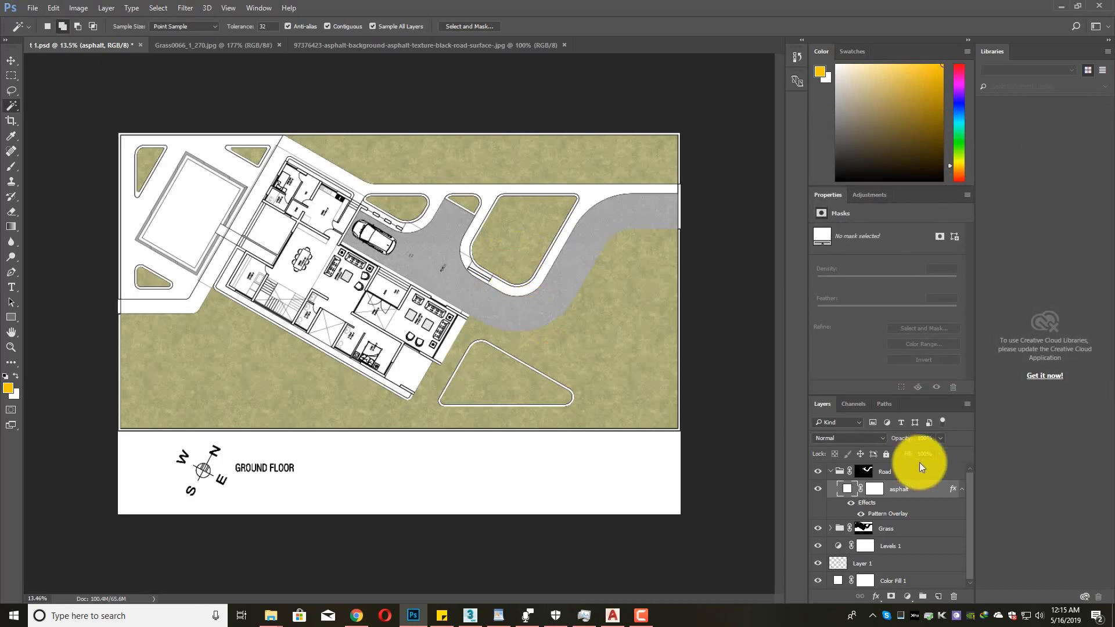
pyautogui.click(865, 471)
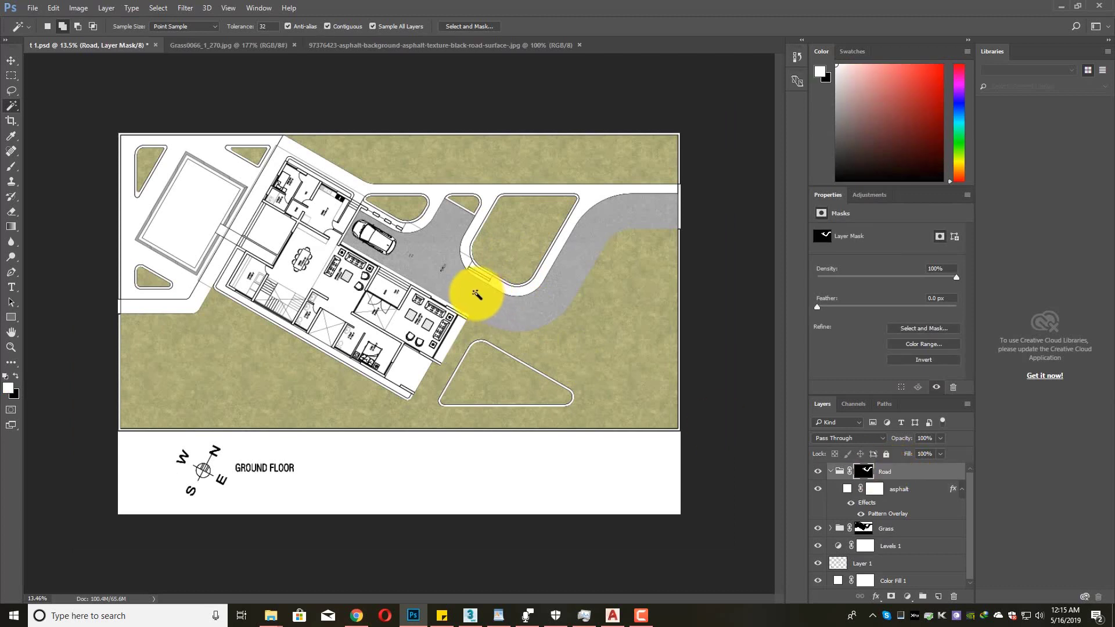
pyautogui.click(831, 473)
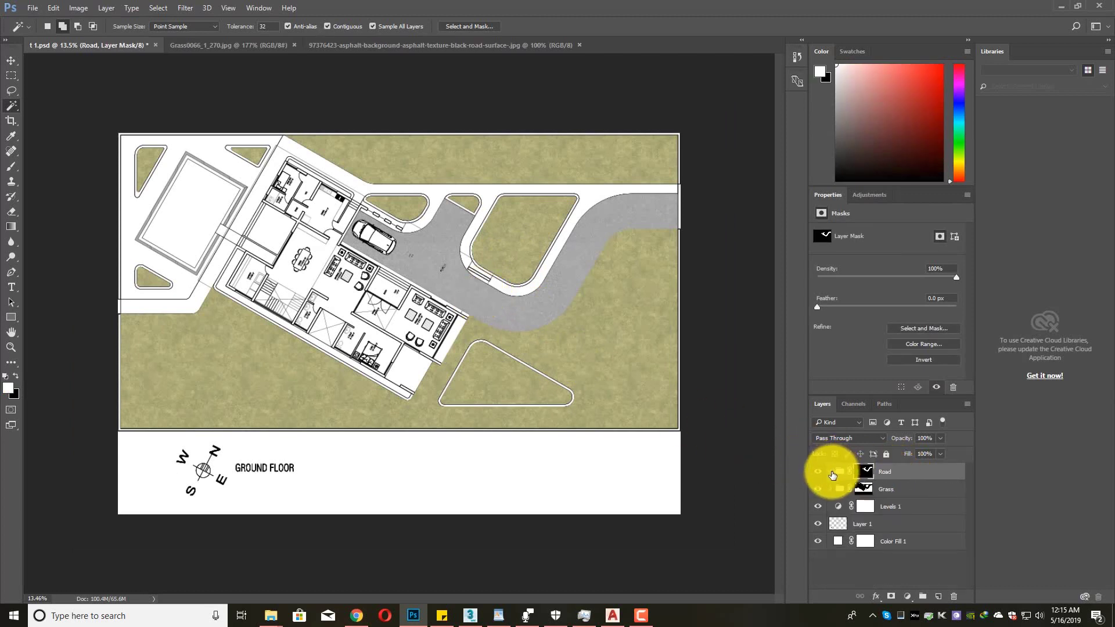
# - Hide the Levels 1 adjustment layer to examine its effect on the plan's linework
pyautogui.click(888, 545)
pyautogui.click(871, 527)
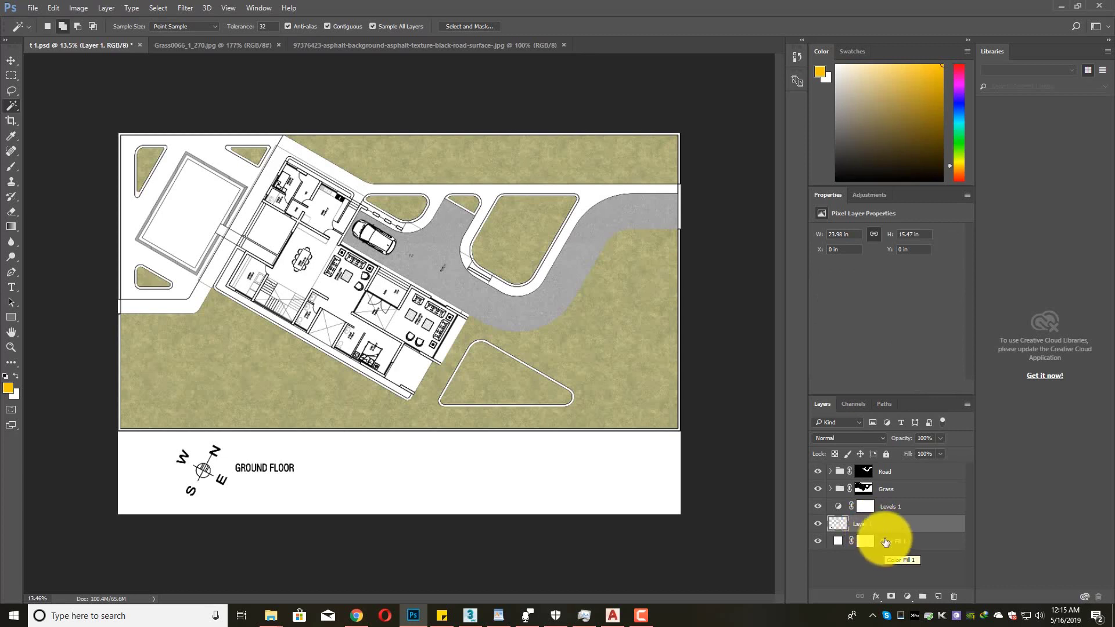
pyautogui.click(887, 514)
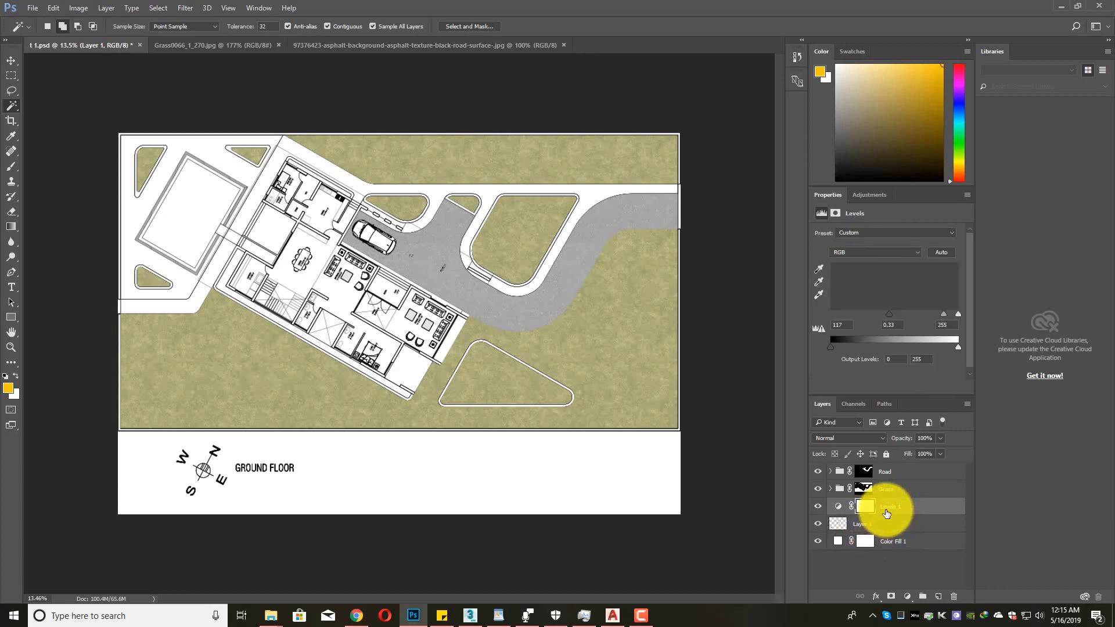
pyautogui.click(820, 508)
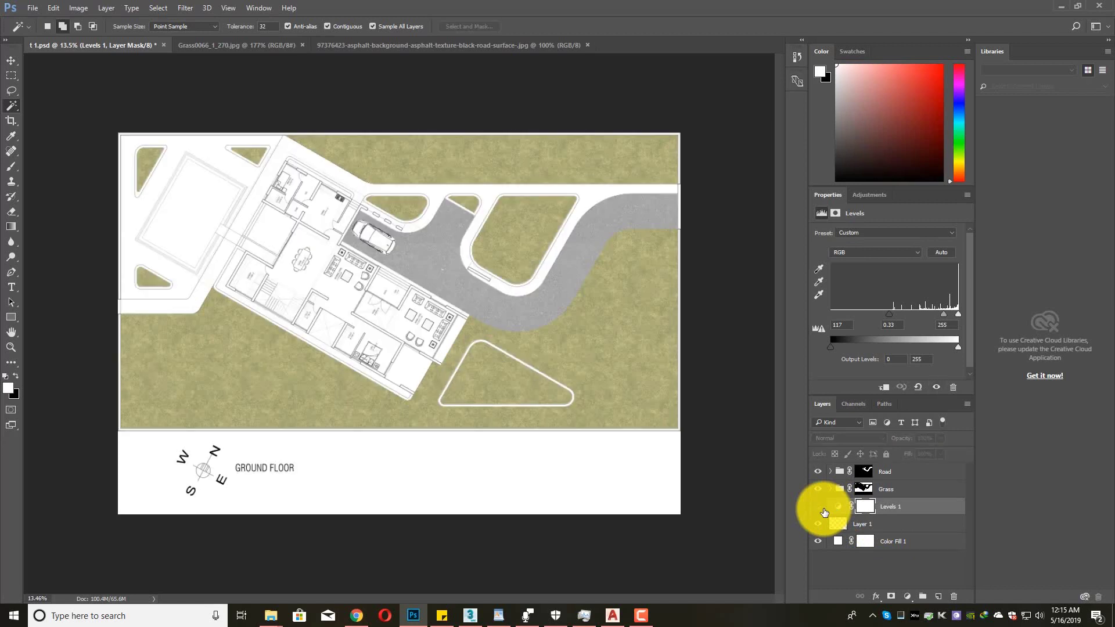
# - Show the Levels 1 adjustment layer again and select the Road group
pyautogui.click(821, 509)
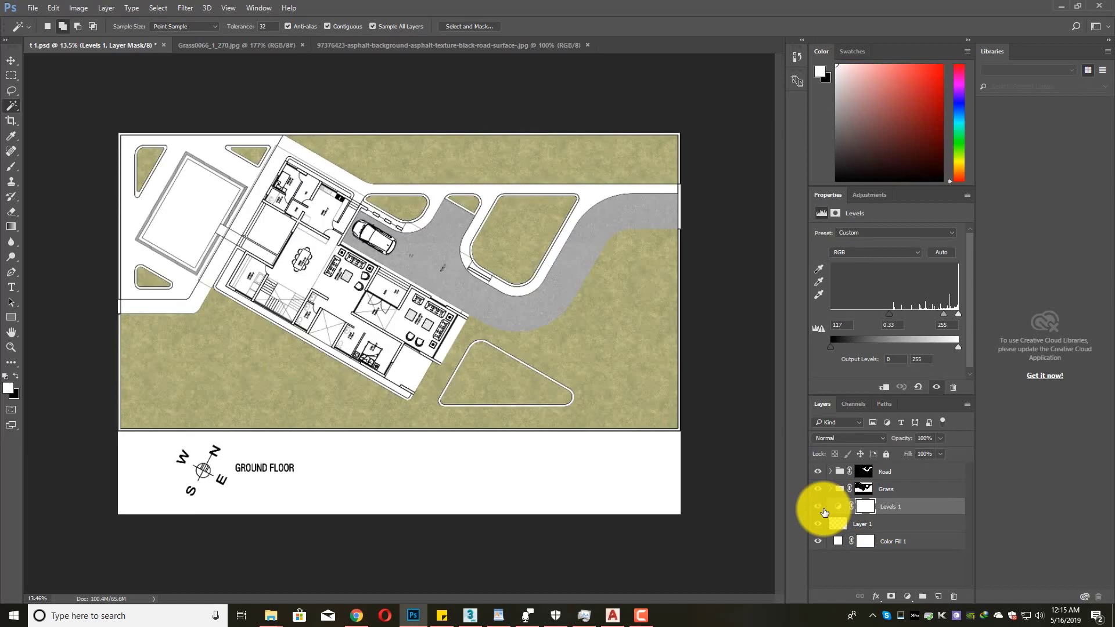
pyautogui.click(897, 495)
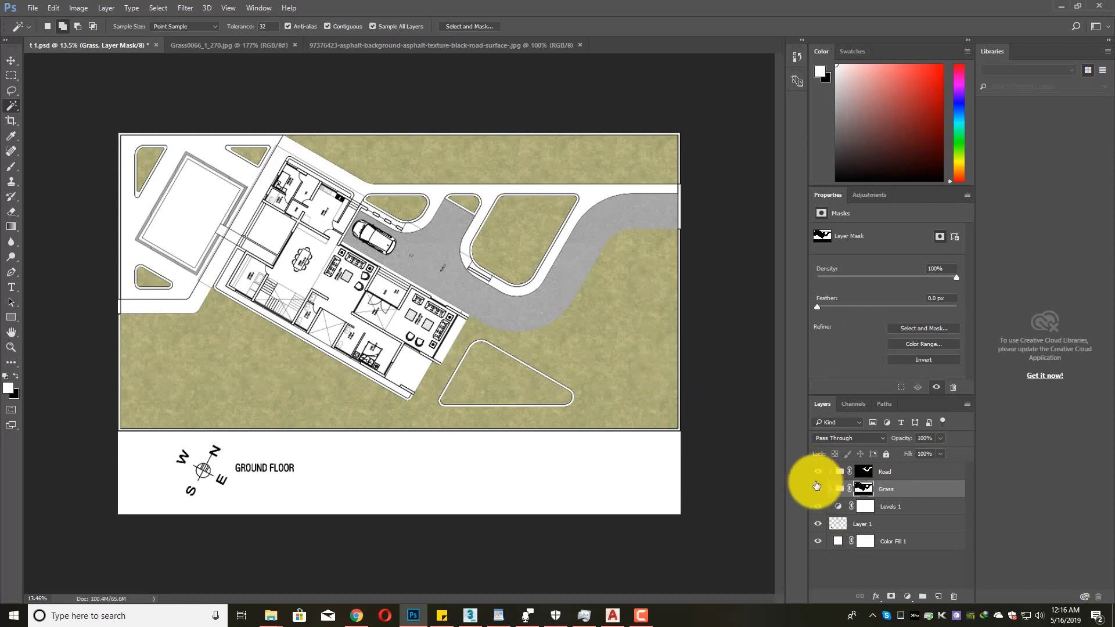
pyautogui.click(888, 475)
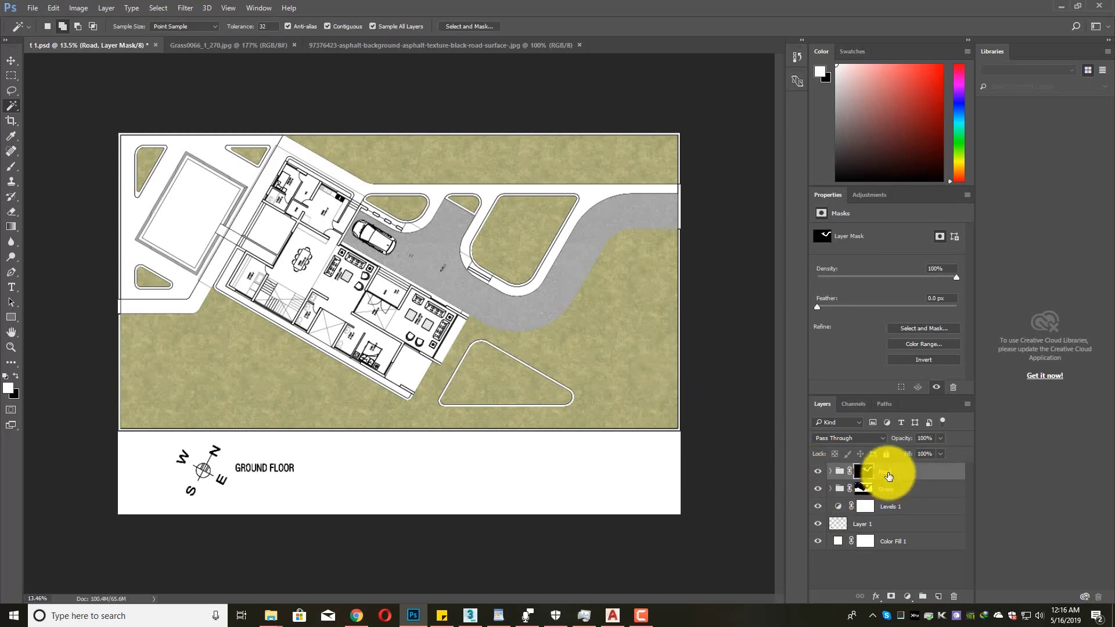
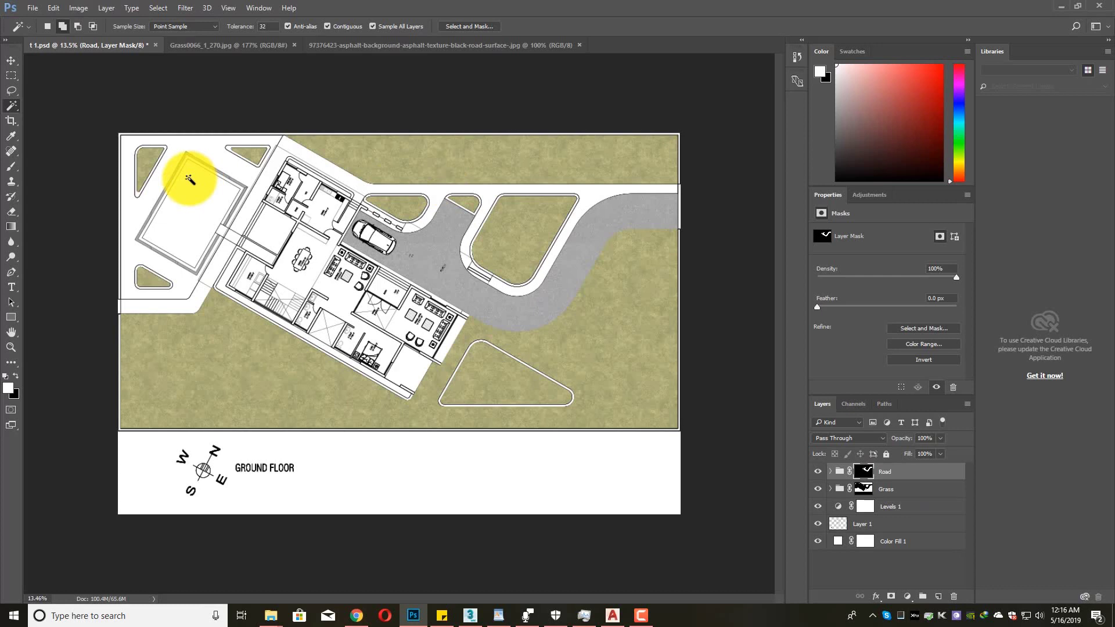
# - Save the ground floor plan document
pyautogui.click(33, 8)
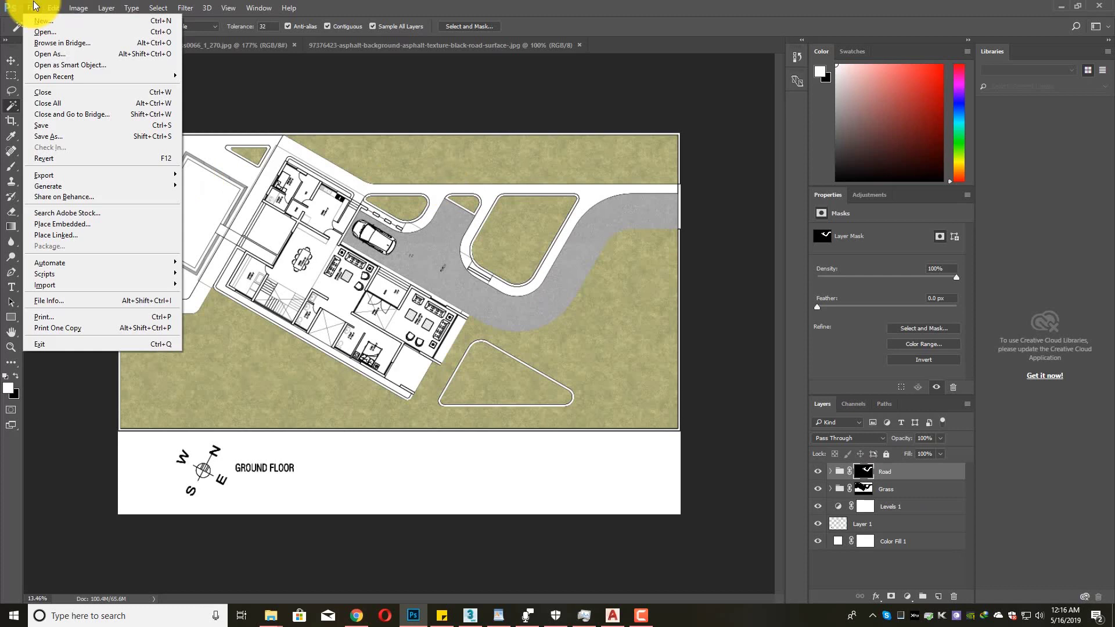
pyautogui.click(56, 119)
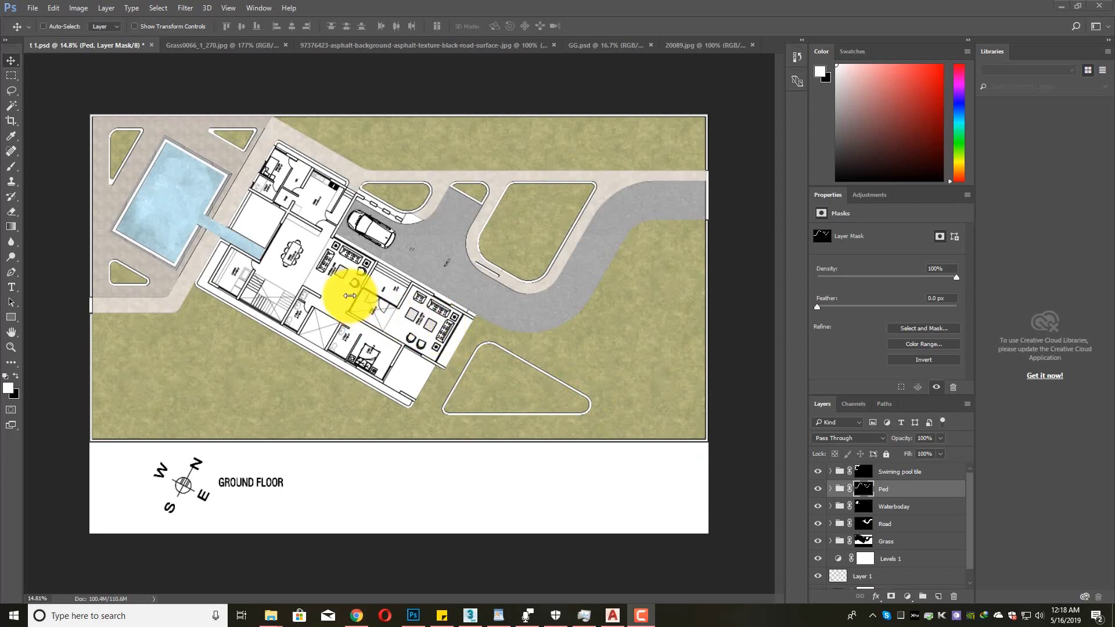
# - Examine the swimming pool, pool tiles, pedestrian paving and surrounding grass textures on the plan up close
pyautogui.scroll(5, 169, 182)
pyautogui.scroll(-3, 192, 232)
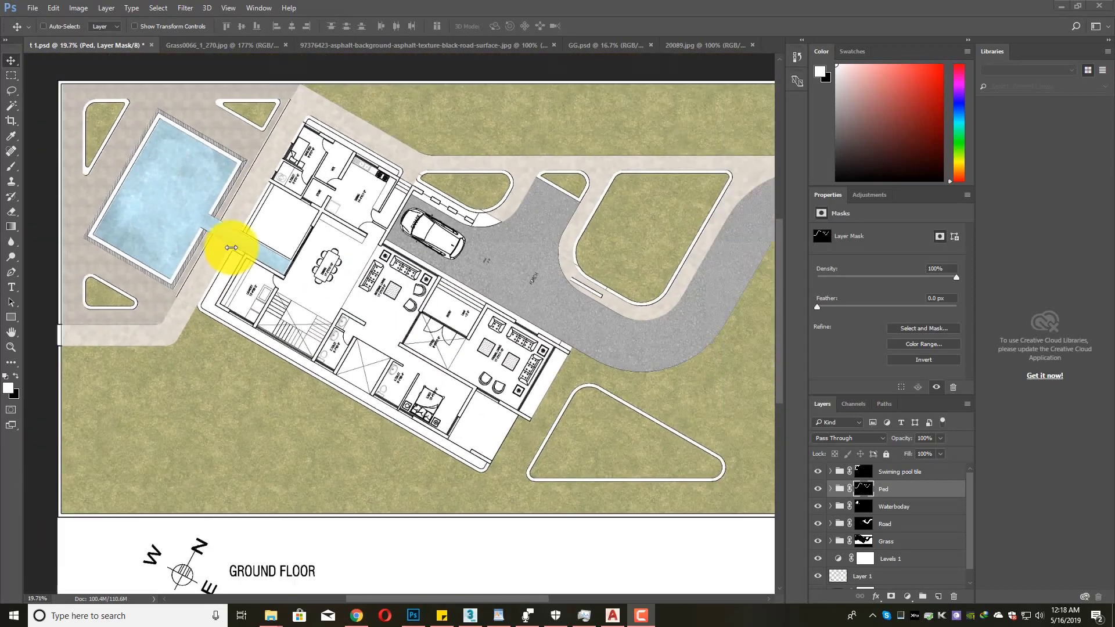
pyautogui.scroll(2, 150, 115)
pyautogui.scroll(2, 101, 137)
pyautogui.scroll(2, 104, 142)
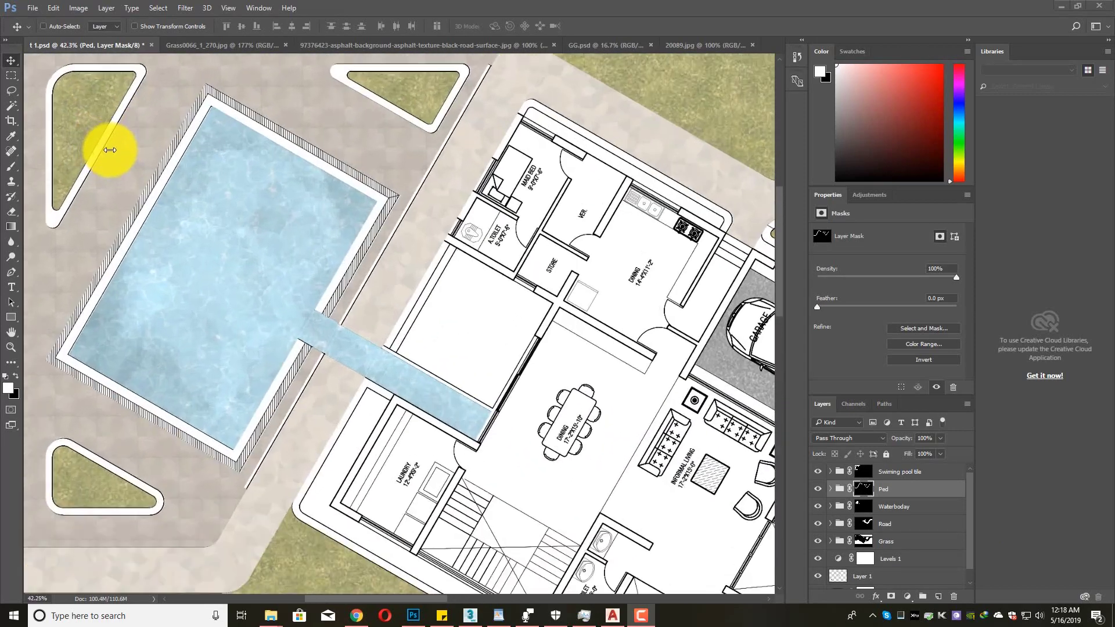
pyautogui.scroll(-2, 180, 191)
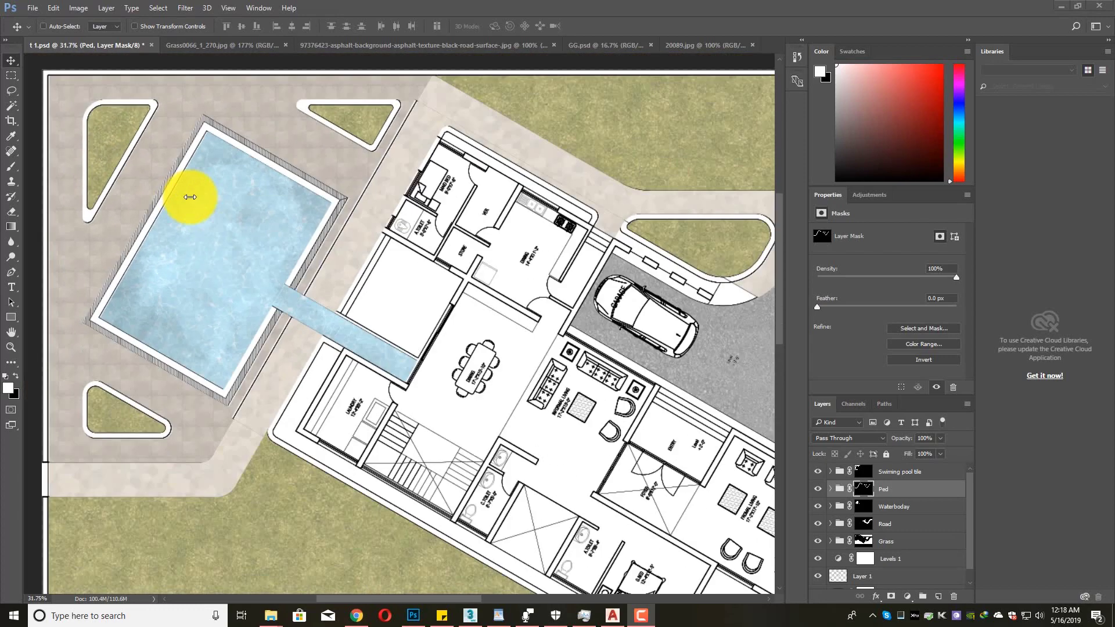
pyautogui.scroll(2, 618, 224)
pyautogui.scroll(-4, 454, 203)
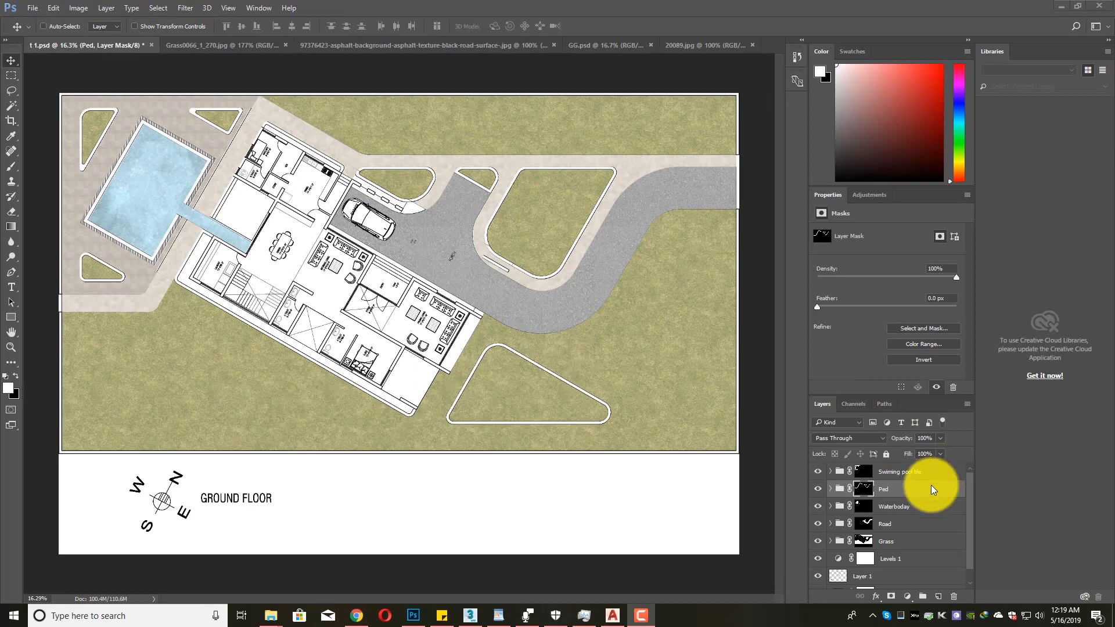
# - Expand the Grass group and create a new empty layer directly above its grass fill layer
pyautogui.click(890, 543)
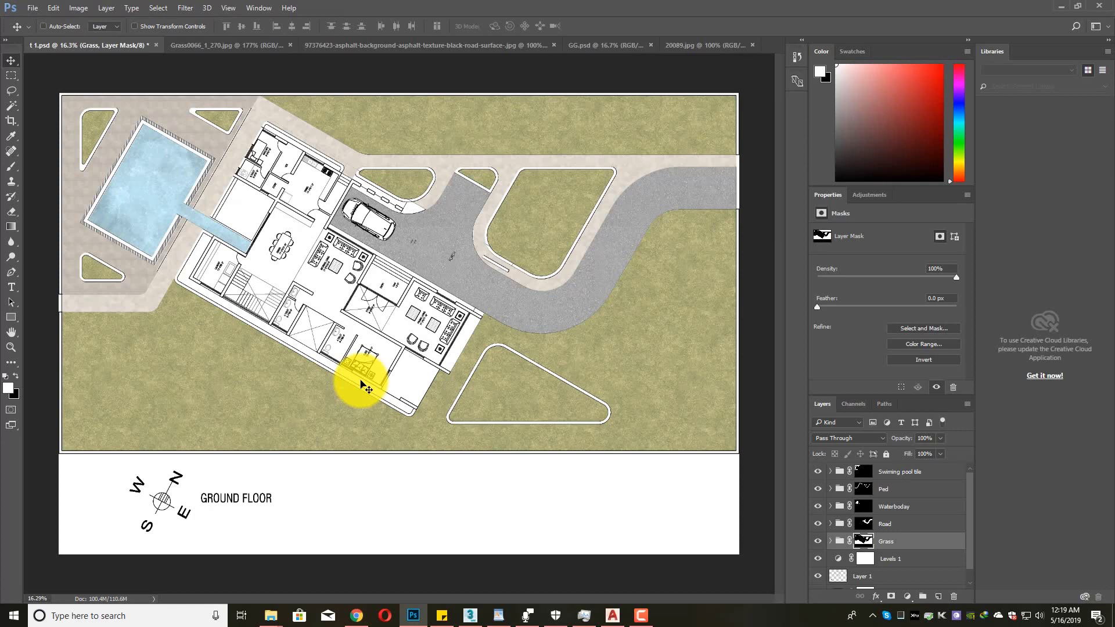
pyautogui.scroll(-1, 918, 517)
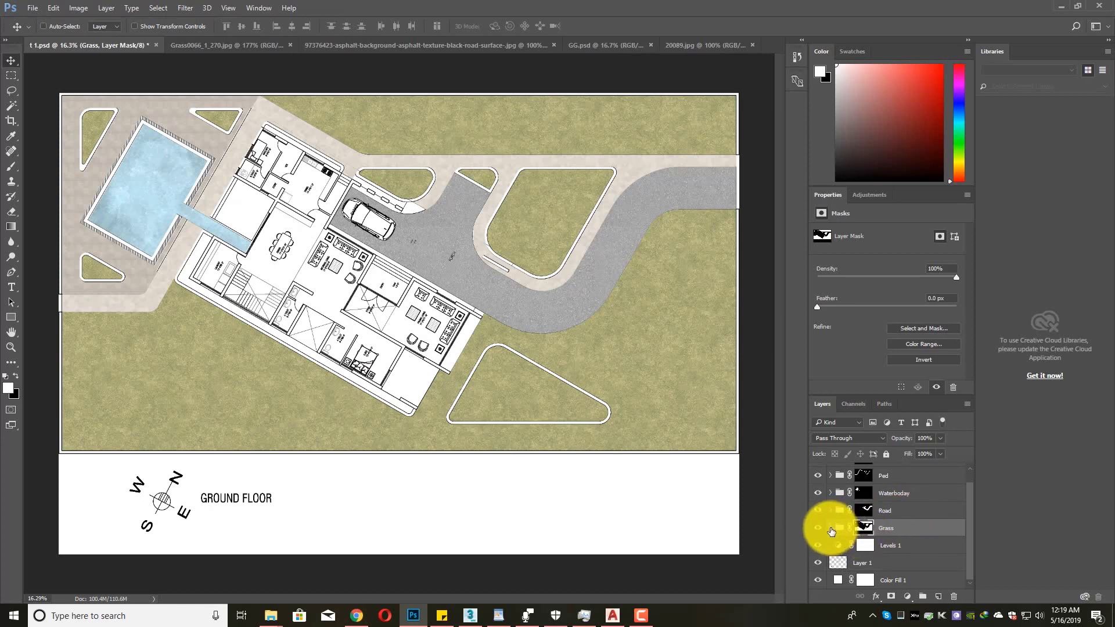
pyautogui.click(831, 529)
pyautogui.click(892, 513)
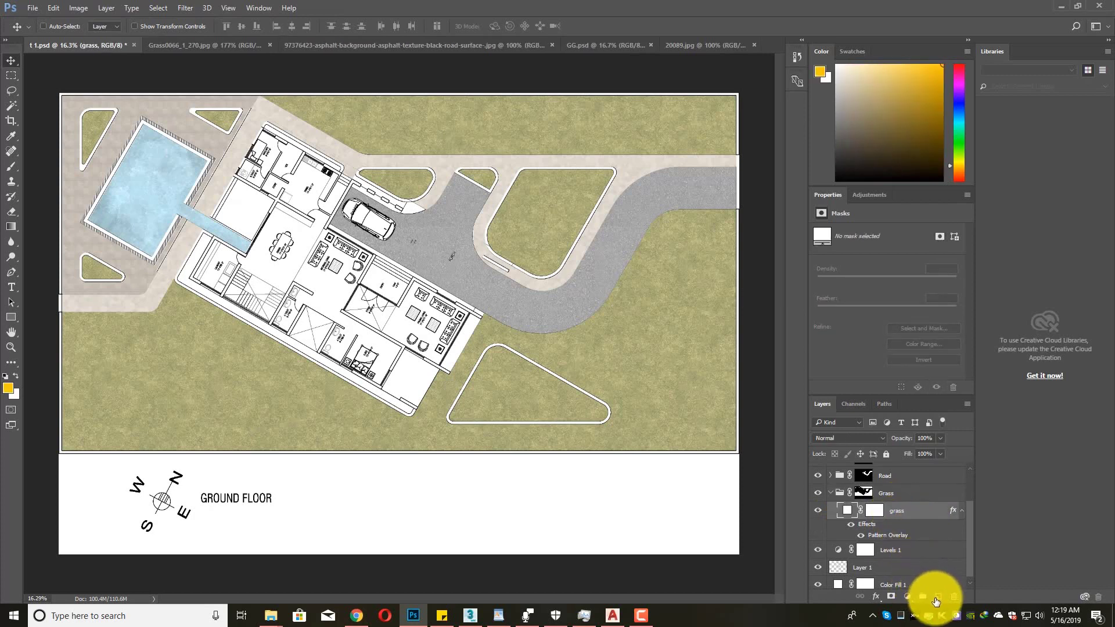
pyautogui.click(893, 497)
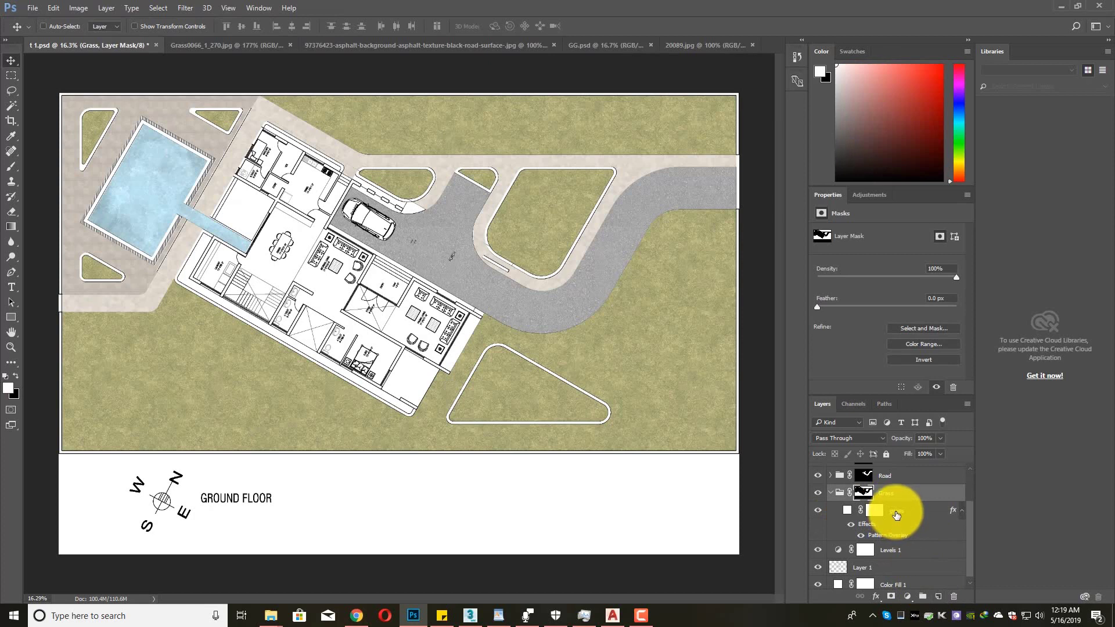
pyautogui.click(896, 514)
pyautogui.click(937, 597)
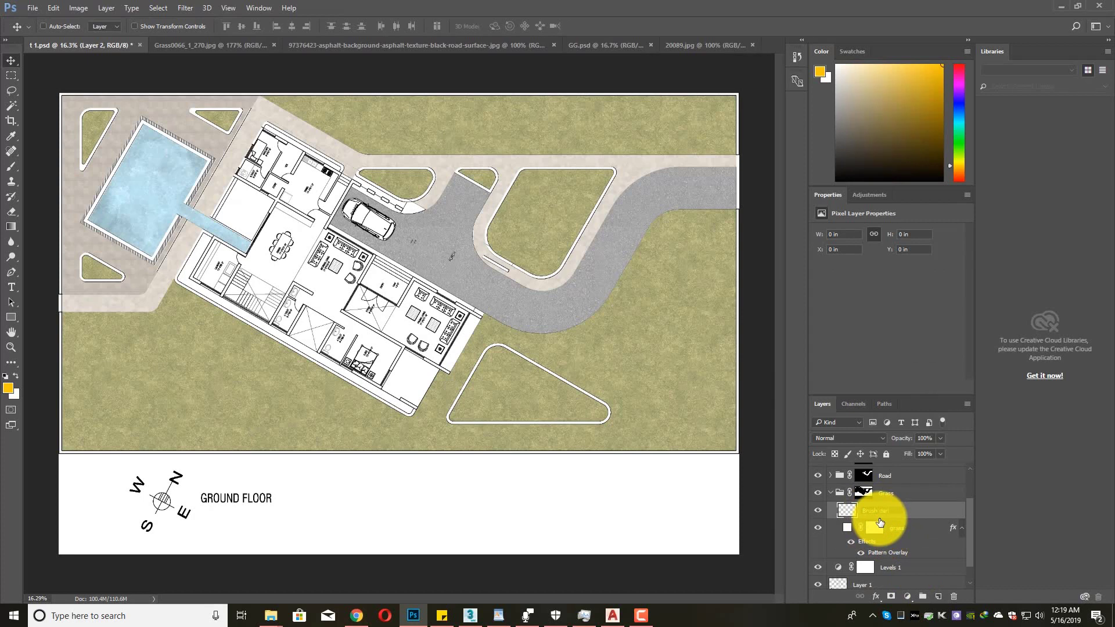
# - Finish naming the new layer in the Grass group Brush darker and choose a brown foreground colour
pyautogui.write('r')
pyautogui.press('Return')
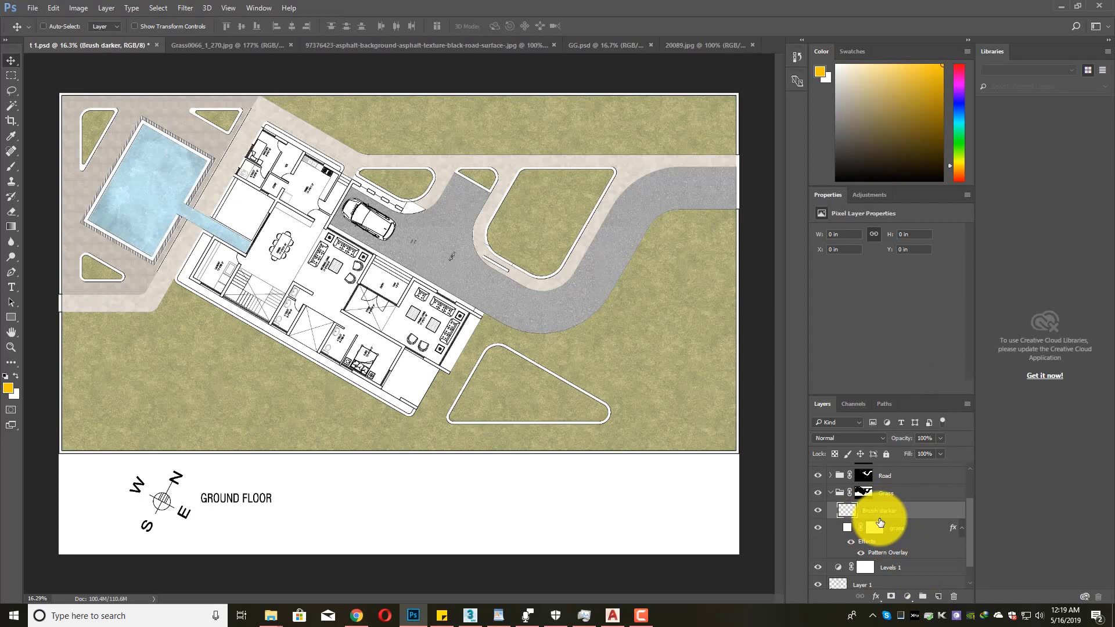
pyautogui.click(918, 141)
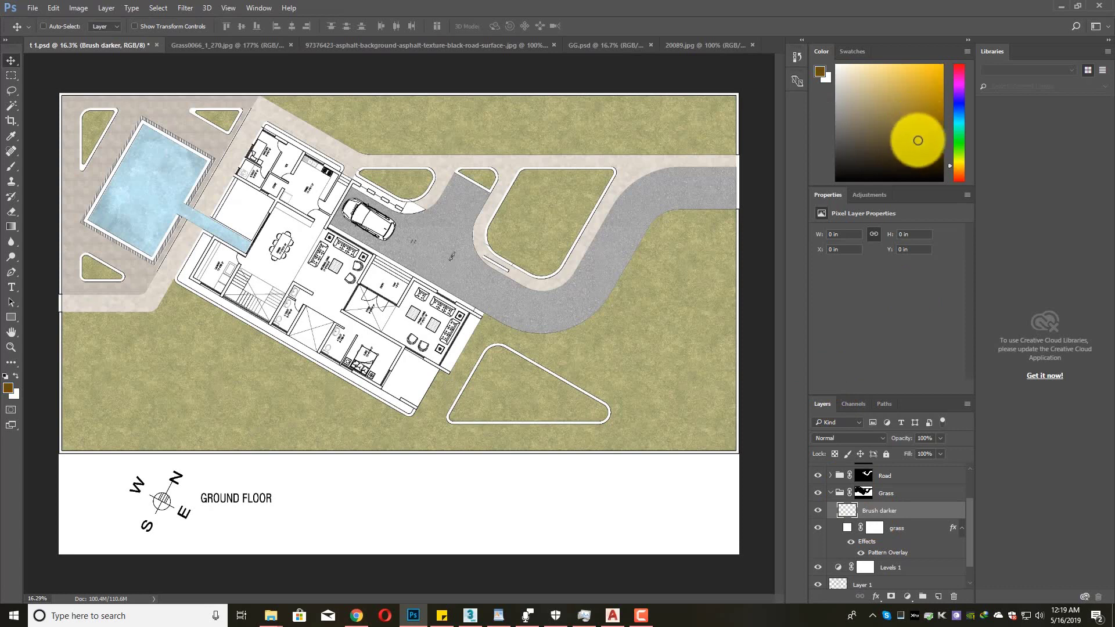
pyautogui.moveTo(919, 141); pyautogui.dragTo(912, 149)
pyautogui.click(961, 171)
pyautogui.click(962, 173)
pyautogui.moveTo(927, 154); pyautogui.dragTo(911, 128)
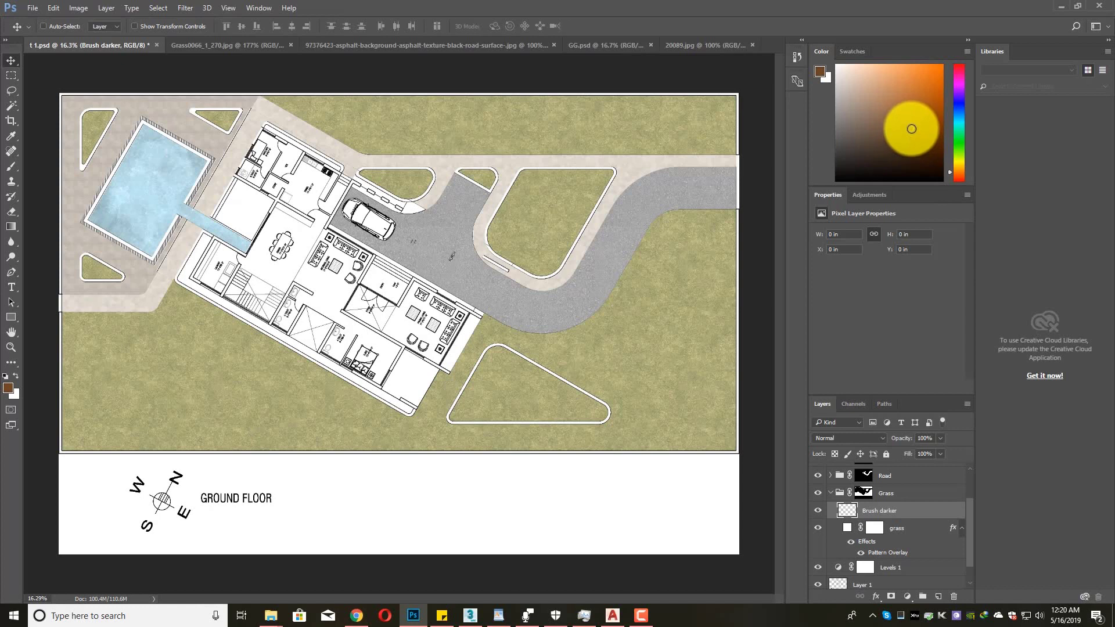
# - Activate the Brush tool with the soft, cloudy 491 px textured tip
pyautogui.click(14, 169)
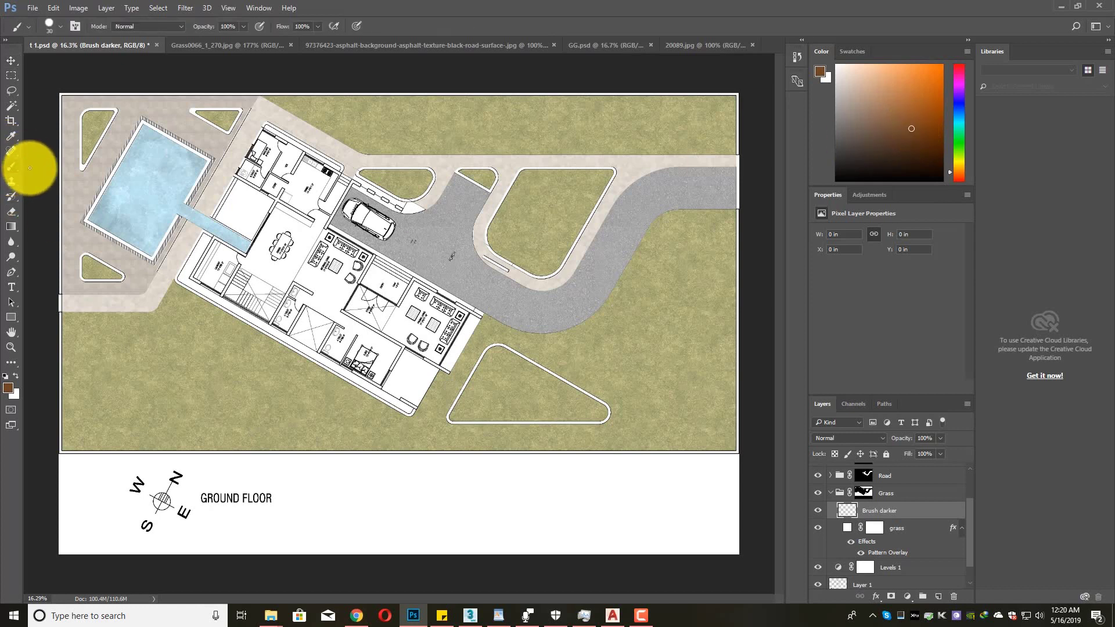
pyautogui.click(60, 26)
pyautogui.scroll(-5, 103, 161)
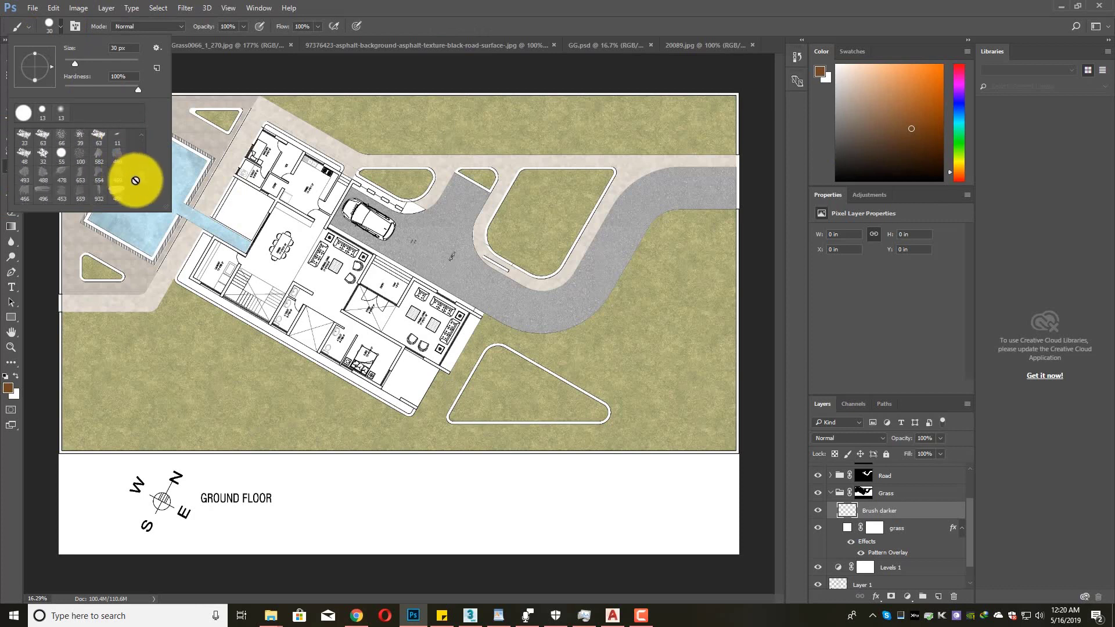
pyautogui.scroll(-1, 139, 180)
pyautogui.click(81, 193)
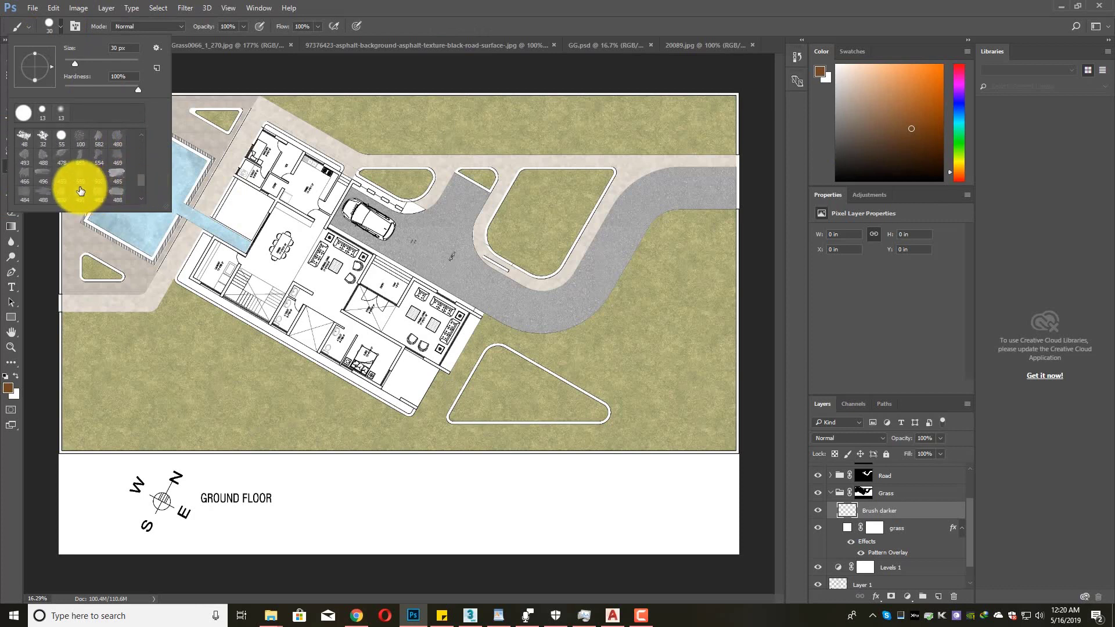
# - Paint brown patches along the lawn's lower edge at 55% brush opacity, enlarging the brush to 900 px
pyautogui.click(437, 427)
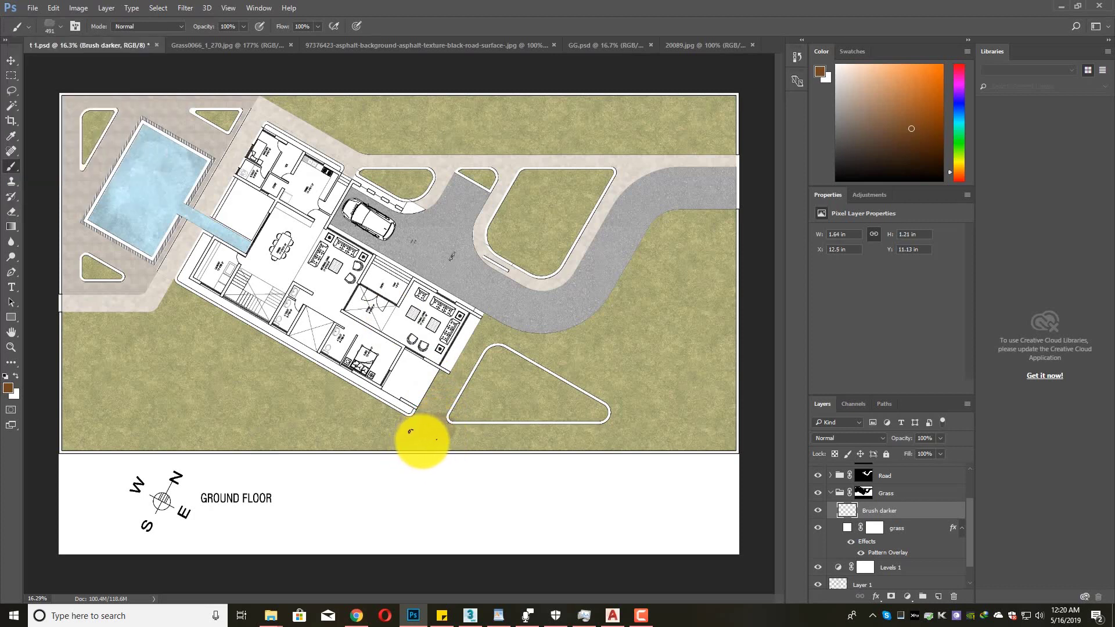
pyautogui.press(']')
pyautogui.click(415, 457)
pyautogui.press(']')
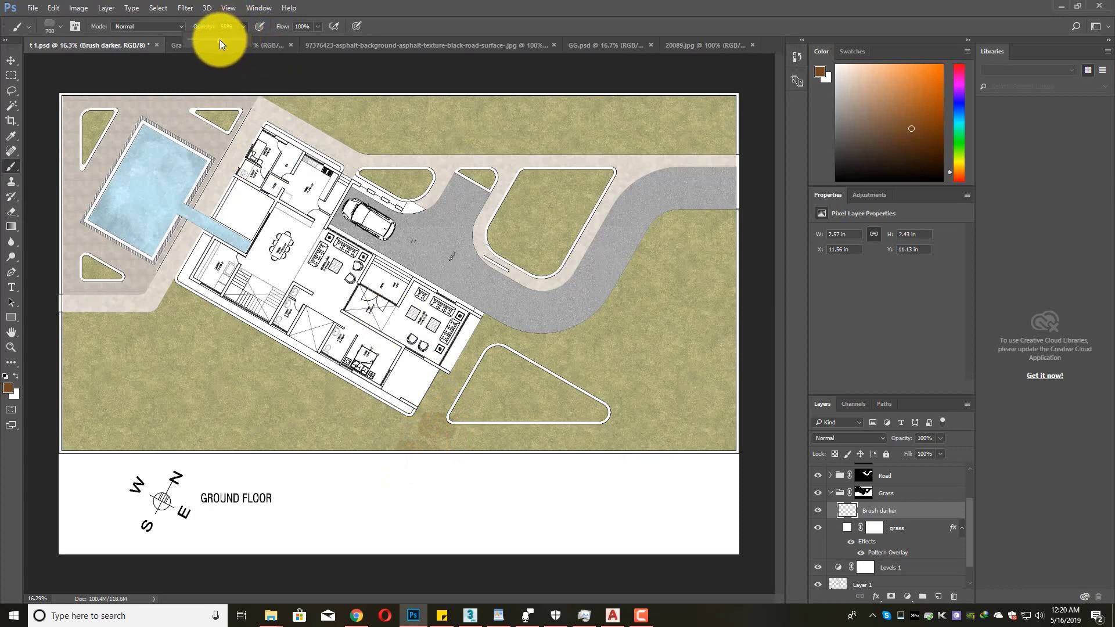
pyautogui.moveTo(403, 448)
pyautogui.mouseDown()
pyautogui.moveTo(373, 461)
pyautogui.moveTo(241, 430)
pyautogui.mouseUp()
pyautogui.press(']')
pyautogui.press(']')
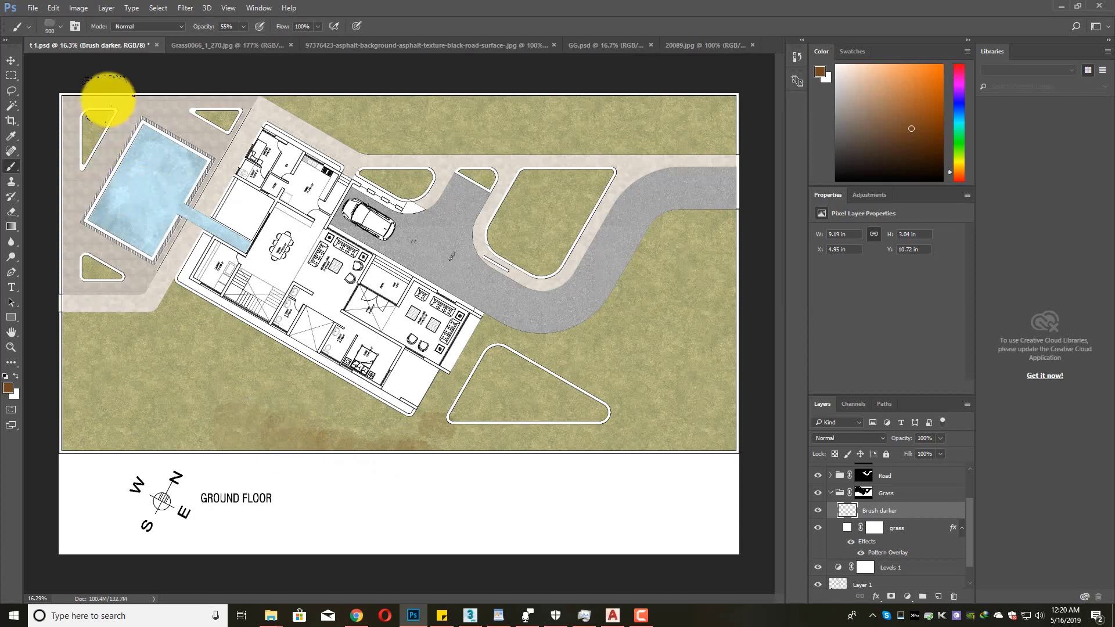
# - Enable Shape Dynamics for the brush and set the angle jitter to 37%
pyautogui.click(77, 27)
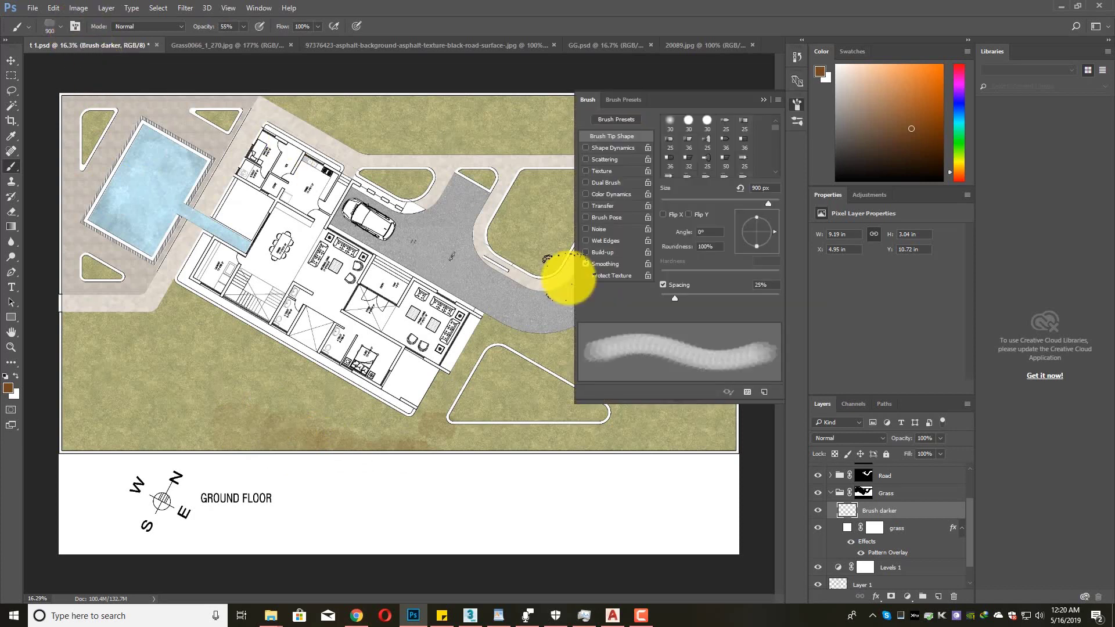
pyautogui.click(611, 148)
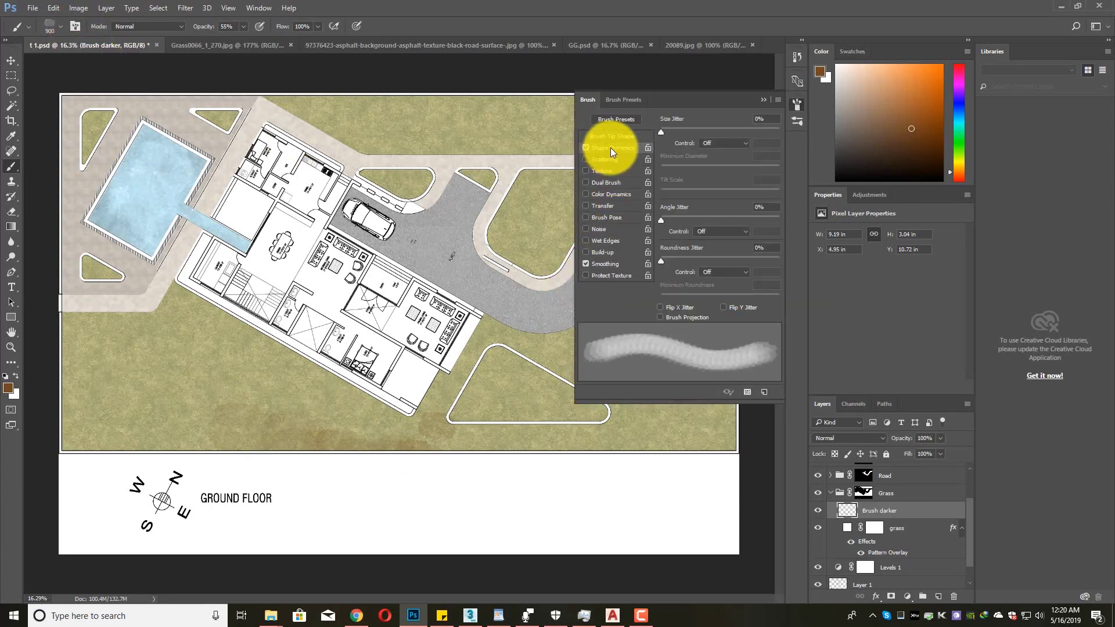
pyautogui.moveTo(689, 218)
pyautogui.mouseDown()
pyautogui.moveTo(707, 221)
pyautogui.moveTo(657, 219)
pyautogui.mouseUp()
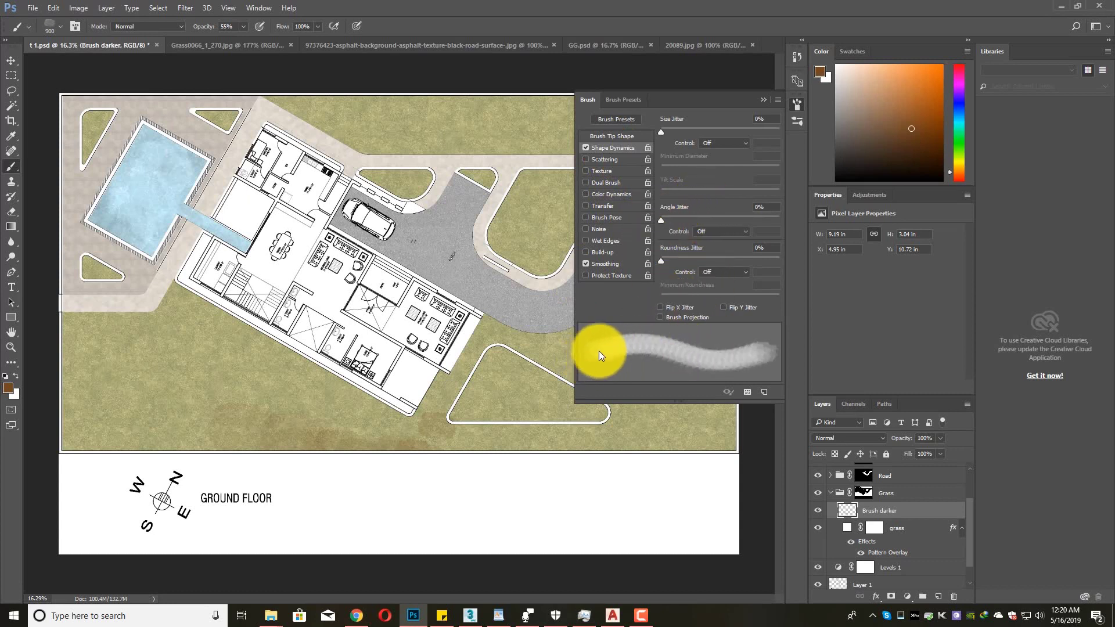
pyautogui.moveTo(673, 220); pyautogui.dragTo(705, 221)
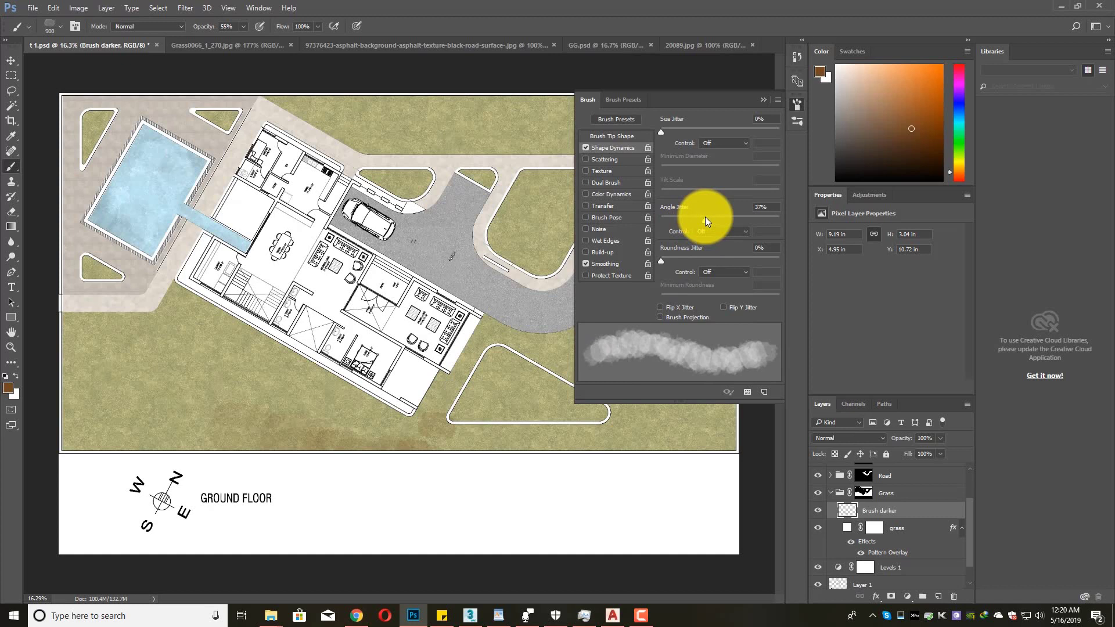
pyautogui.click(761, 99)
# - Paint brown shading along the outer edges of the lawn and around the house with the textured brush
pyautogui.click(485, 452)
pyautogui.moveTo(486, 452)
pyautogui.mouseDown()
pyautogui.moveTo(716, 451)
pyautogui.moveTo(740, 440)
pyautogui.moveTo(751, 263)
pyautogui.moveTo(720, 211)
pyautogui.moveTo(641, 213)
pyautogui.moveTo(588, 255)
pyautogui.moveTo(585, 290)
pyautogui.moveTo(554, 318)
pyautogui.moveTo(506, 311)
pyautogui.moveTo(487, 157)
pyautogui.moveTo(490, 167)
pyautogui.moveTo(443, 139)
pyautogui.moveTo(378, 152)
pyautogui.moveTo(331, 140)
pyautogui.moveTo(323, 90)
pyautogui.moveTo(499, 79)
pyautogui.moveTo(734, 93)
pyautogui.mouseUp()
pyautogui.scroll(-2, 372, 381)
pyautogui.moveTo(371, 381)
pyautogui.mouseDown()
pyautogui.moveTo(192, 351)
pyautogui.moveTo(222, 321)
pyautogui.moveTo(146, 319)
pyautogui.moveTo(125, 329)
pyautogui.moveTo(121, 407)
pyautogui.moveTo(130, 426)
pyautogui.moveTo(216, 436)
pyautogui.moveTo(275, 414)
pyautogui.moveTo(243, 284)
pyautogui.moveTo(262, 309)
pyautogui.moveTo(313, 317)
pyautogui.moveTo(383, 375)
pyautogui.moveTo(304, 335)
pyautogui.mouseUp()
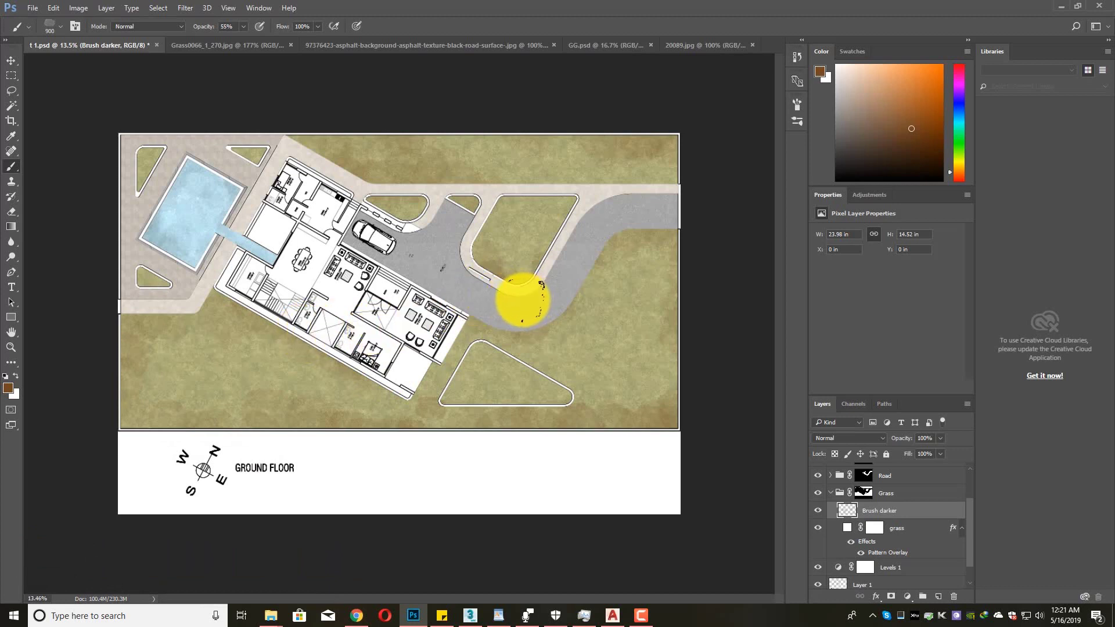
# - Reduce the brush to 250 px and darken the grass where it meets the driveway curve and the house corner
pyautogui.scroll(6, 539, 312)
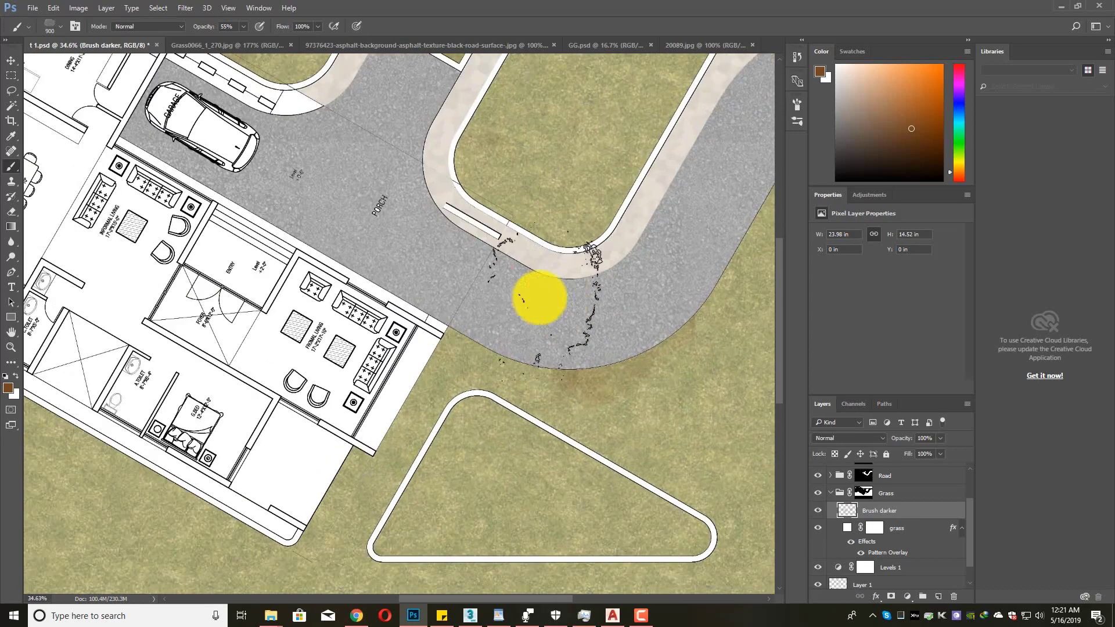
pyautogui.press('[')
pyautogui.press('[')
pyautogui.press('[')
pyautogui.press('[')
pyautogui.press('[')
pyautogui.press('[')
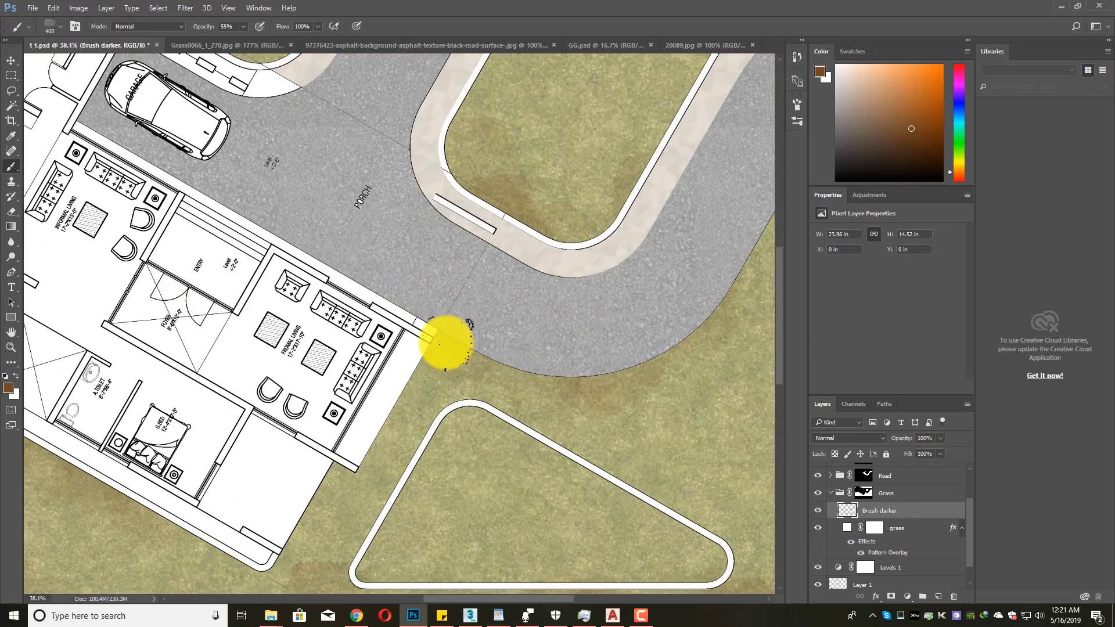
pyautogui.scroll(1, 381, 404)
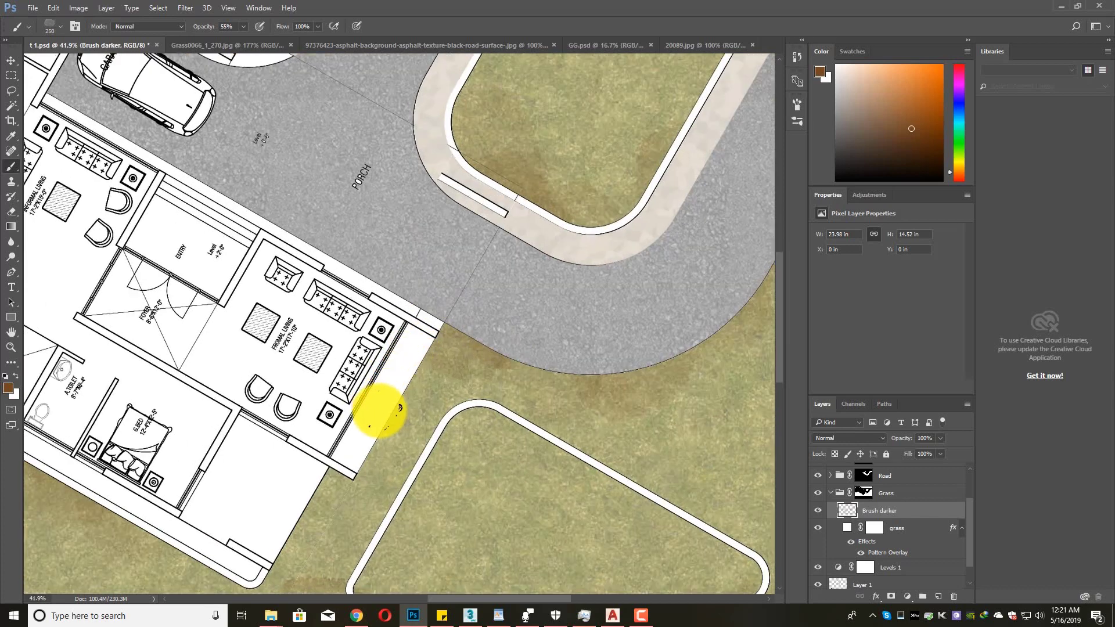
# - Enlarge the brush to 600 px and add brown shading along the lawn strip at the plan's upper edge
pyautogui.scroll(-3, 401, 321)
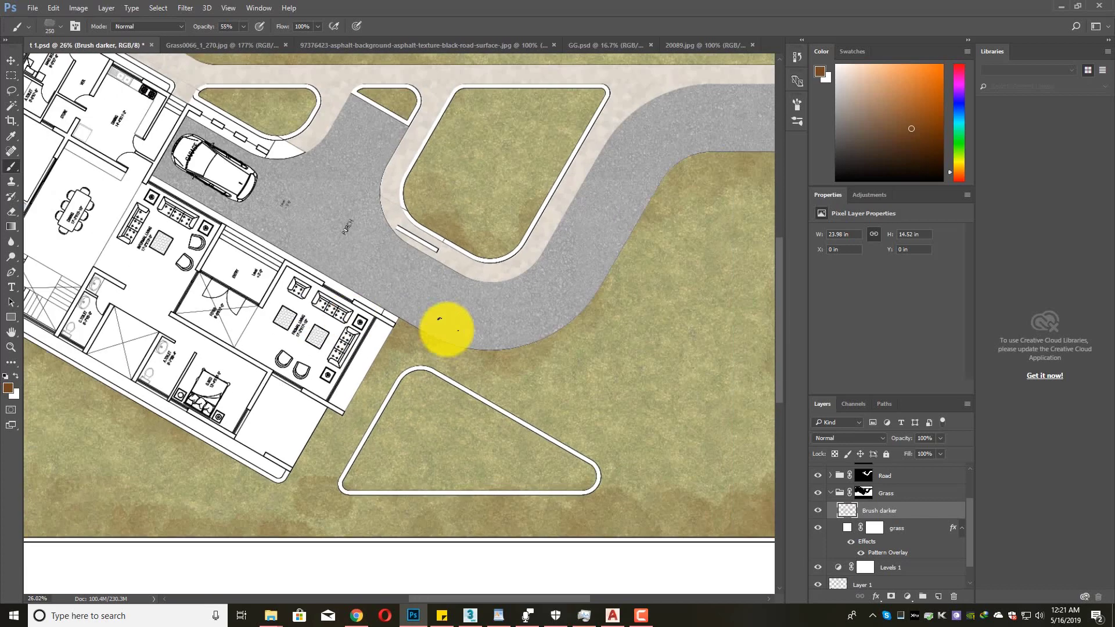
pyautogui.scroll(-2, 388, 341)
pyautogui.press(']')
pyautogui.press(']')
pyautogui.press(']')
pyautogui.press(']')
pyautogui.scroll(-2, 546, 219)
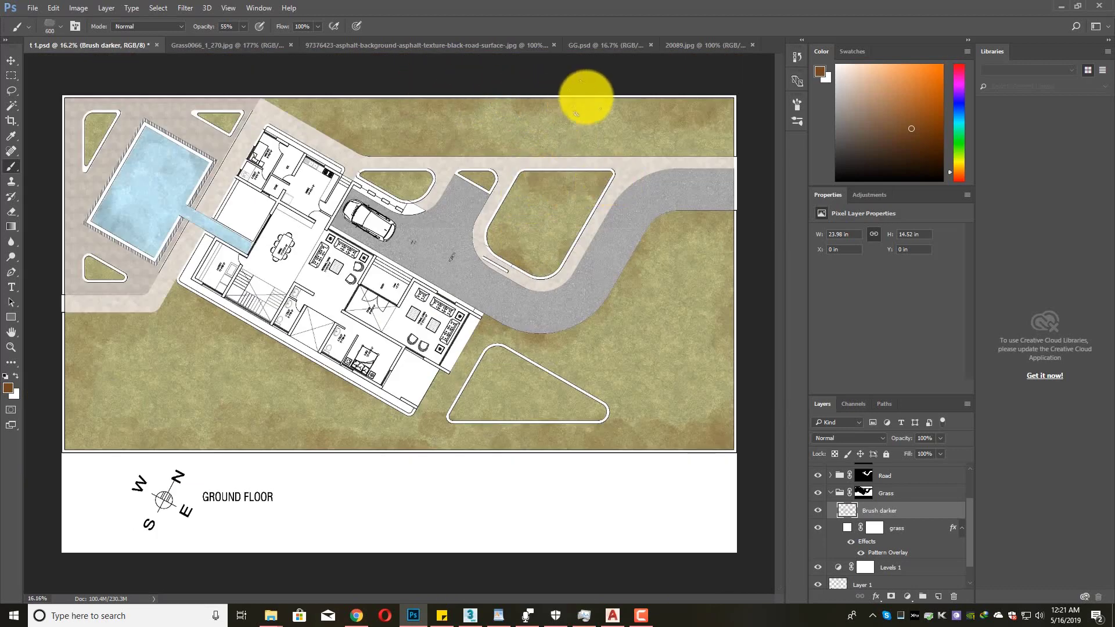
pyautogui.scroll(-1, 349, 326)
pyautogui.scroll(1, 314, 360)
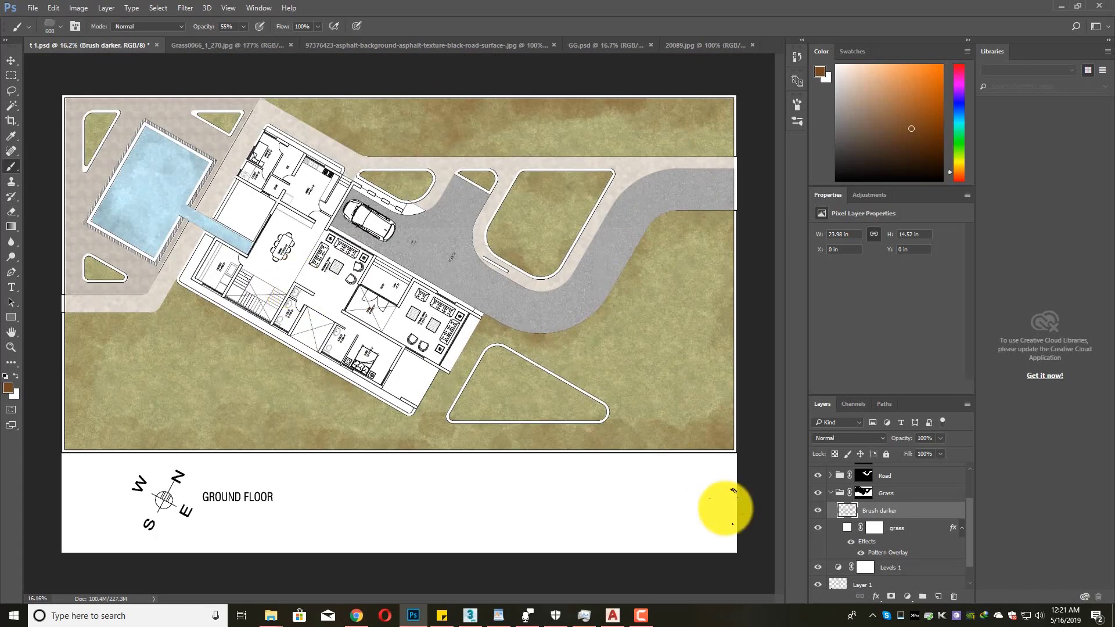
# - Set the Brush darker layer's opacity to 83%
pyautogui.click(939, 438)
pyautogui.click(923, 451)
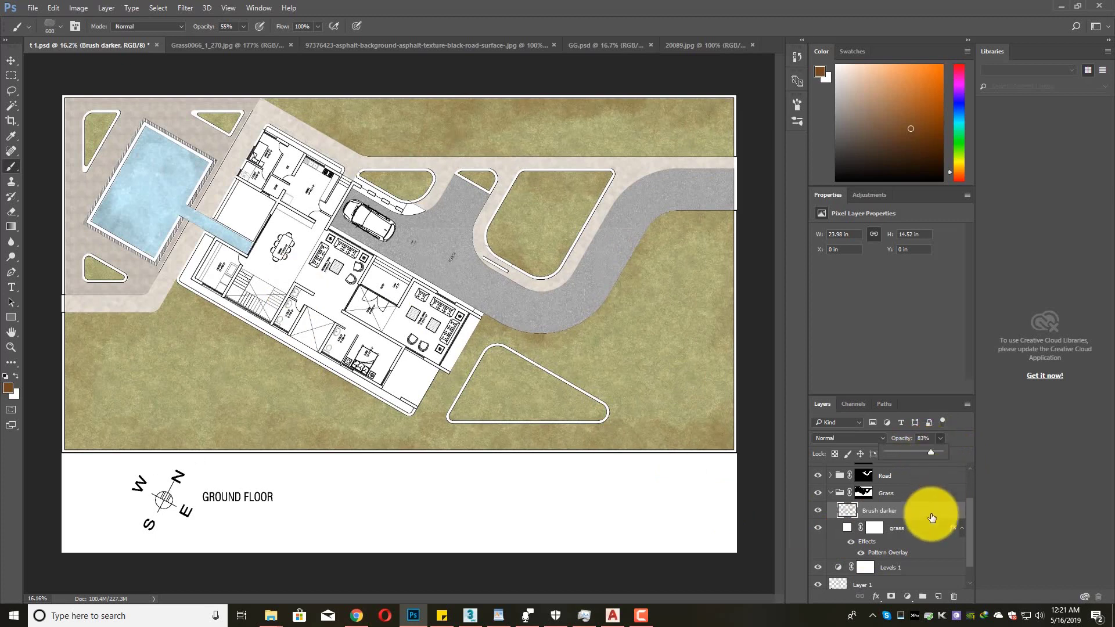
pyautogui.click(906, 495)
pyautogui.click(904, 497)
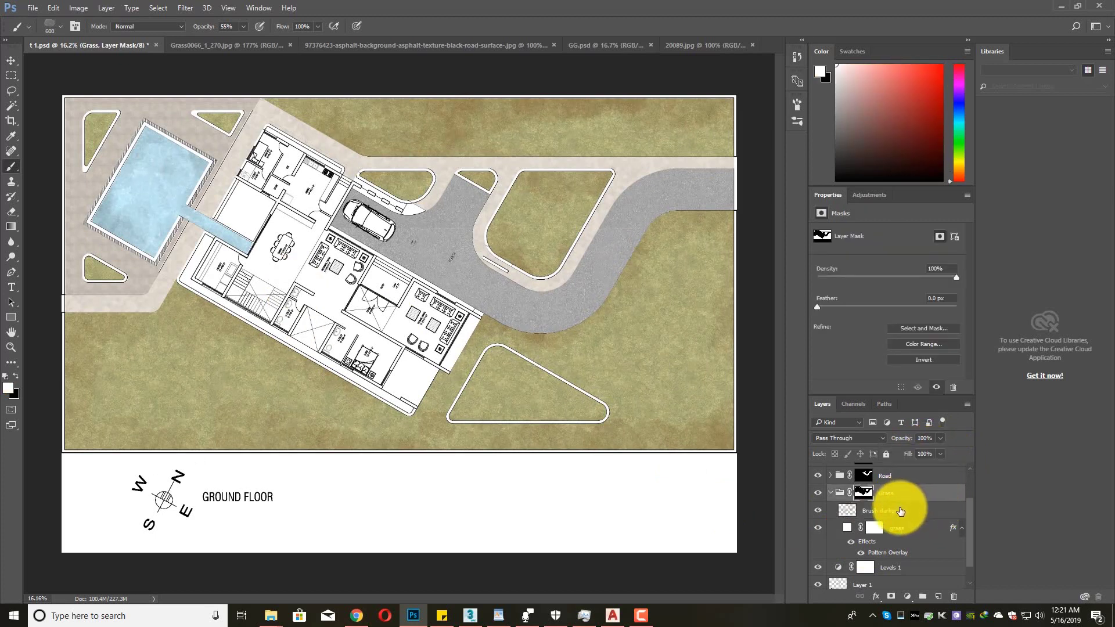
# - Create a new layer above Brush darker and name it Brush brighter
pyautogui.click(900, 512)
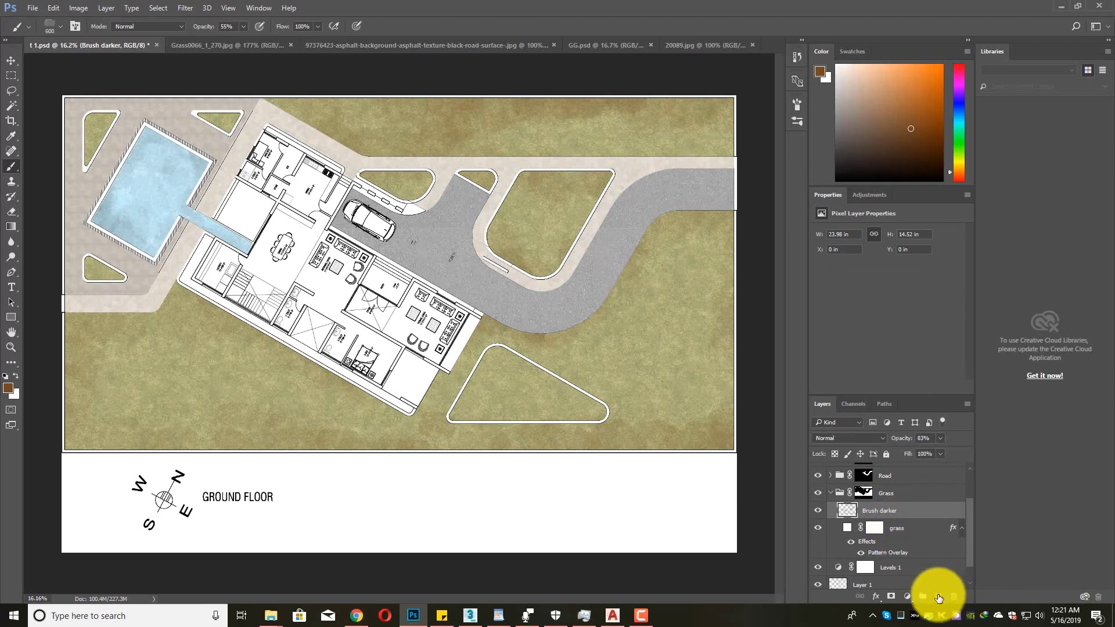
pyautogui.click(938, 597)
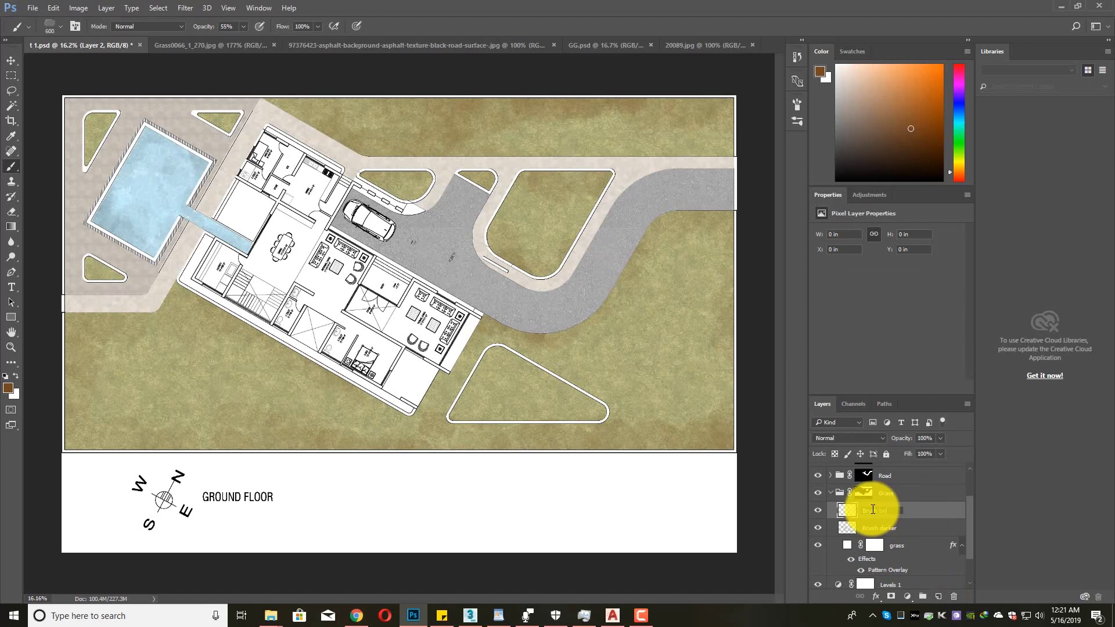
pyautogui.write('er')
pyautogui.press('Return')
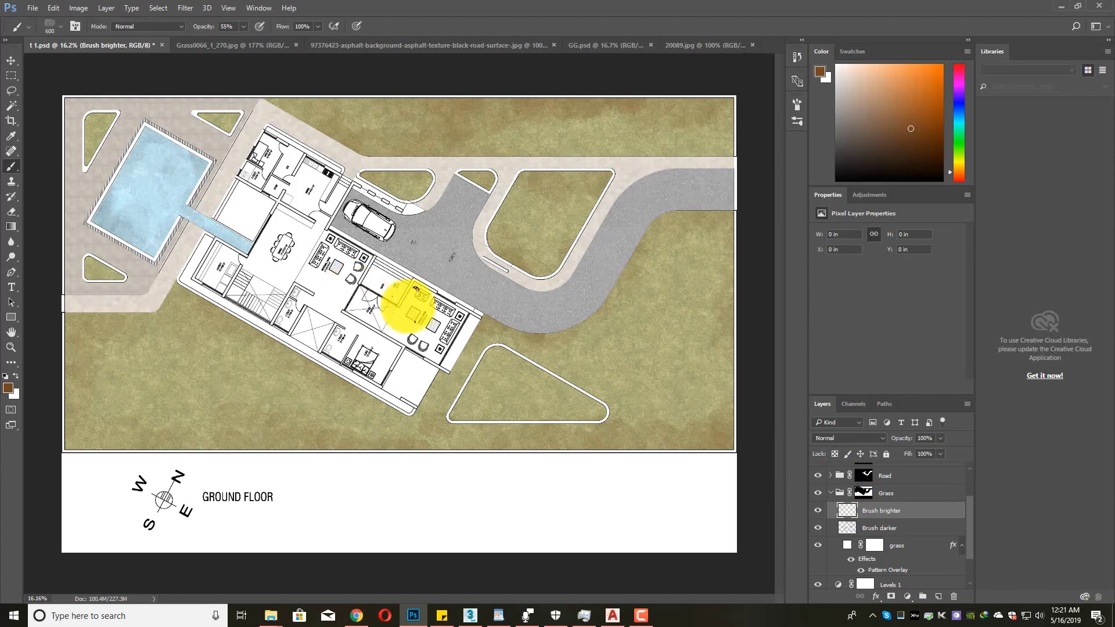
# - Undo the brown dab on the new layer and choose a near-white foreground colour
pyautogui.click(645, 362)
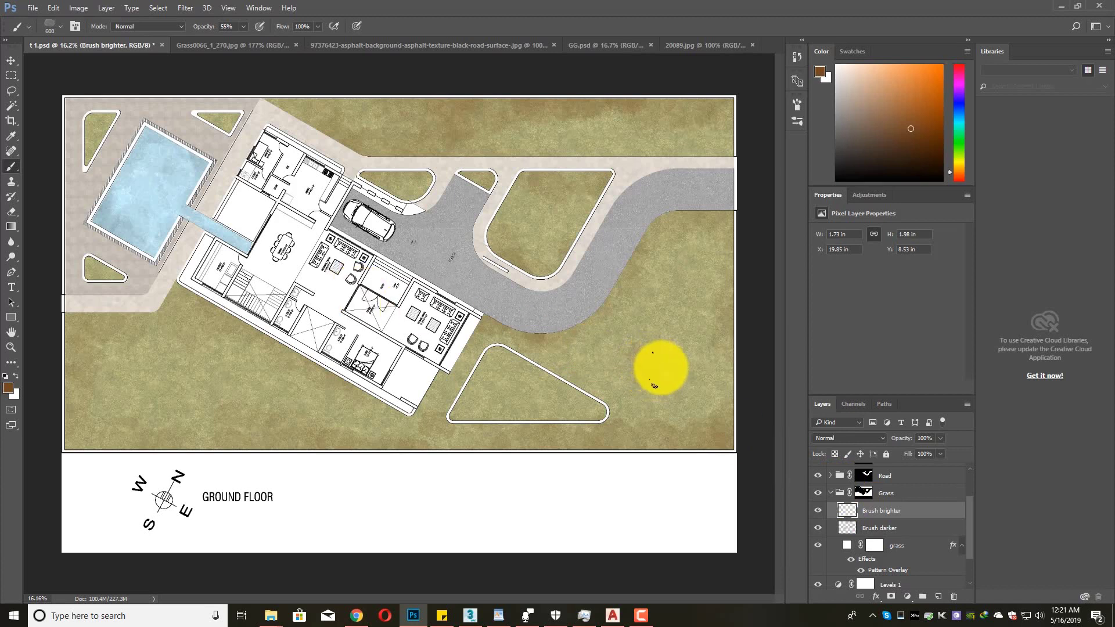
pyautogui.hotkey('ctrl', 'z')
pyautogui.click(860, 71)
pyautogui.moveTo(860, 71); pyautogui.dragTo(843, 64)
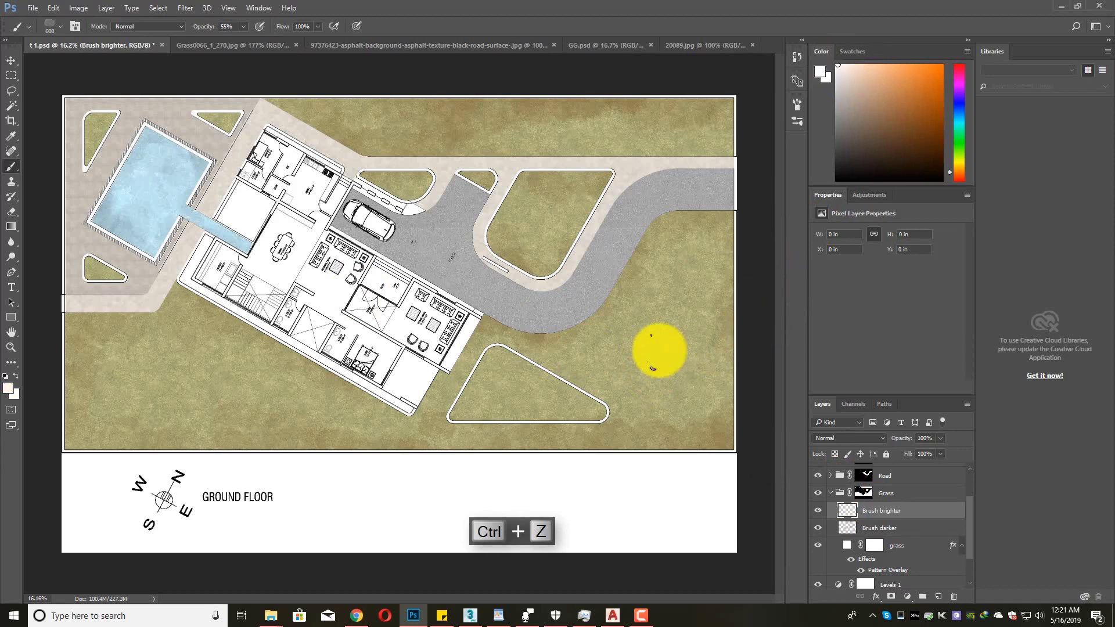
# - Dab pale highlights over the large lawn area east of the curved driveway
pyautogui.click(659, 323)
pyautogui.click(675, 363)
pyautogui.click(617, 366)
pyautogui.click(667, 309)
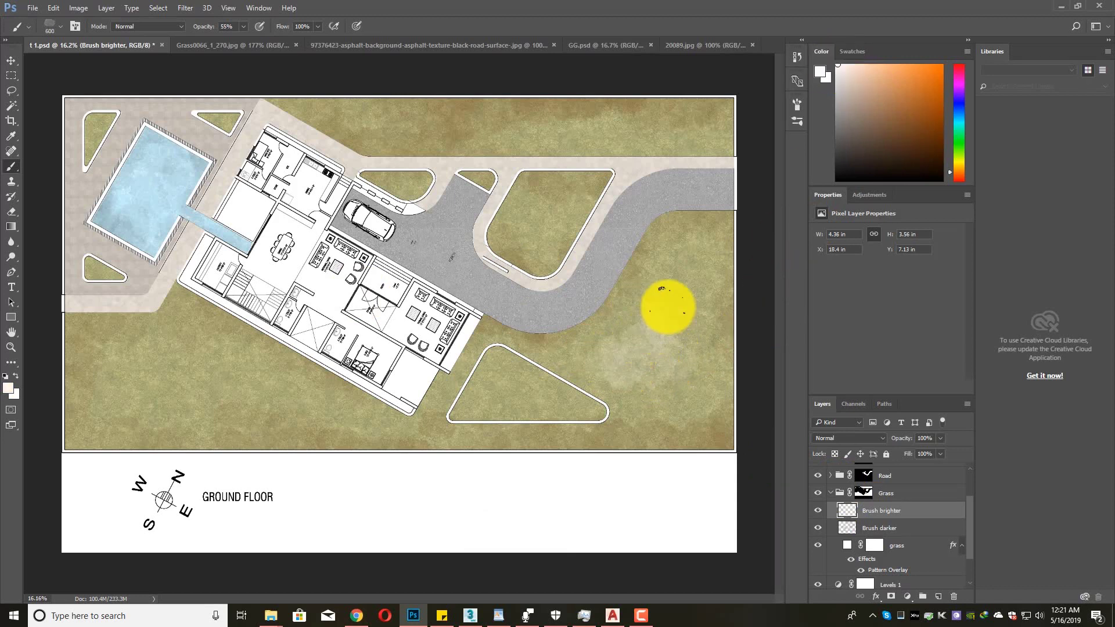
pyautogui.click(683, 273)
pyautogui.click(701, 297)
pyautogui.click(679, 367)
pyautogui.click(678, 339)
# - Dab pale highlights inside the triangular grass bed below the driveway
pyautogui.click(507, 402)
pyautogui.click(498, 389)
pyautogui.click(550, 396)
pyautogui.click(525, 390)
# - Dab pale highlights across the lawn southwest of the house, from the building towards the site's left boundary
pyautogui.click(344, 410)
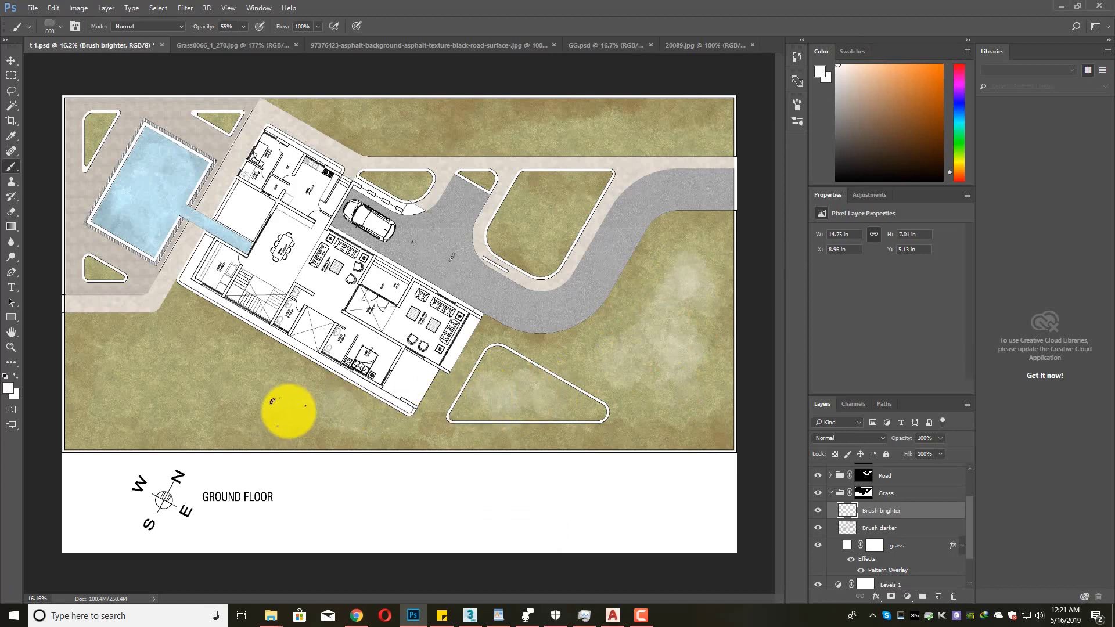
pyautogui.click(286, 412)
pyautogui.click(232, 388)
pyautogui.click(169, 355)
pyautogui.click(144, 358)
pyautogui.click(89, 367)
# - Enlarge the brush to 900 px and strengthen the pale highlights on the lawn southwest of the house
pyautogui.press(']')
pyautogui.press(']')
pyautogui.press(']')
pyautogui.click(203, 382)
pyautogui.click(154, 366)
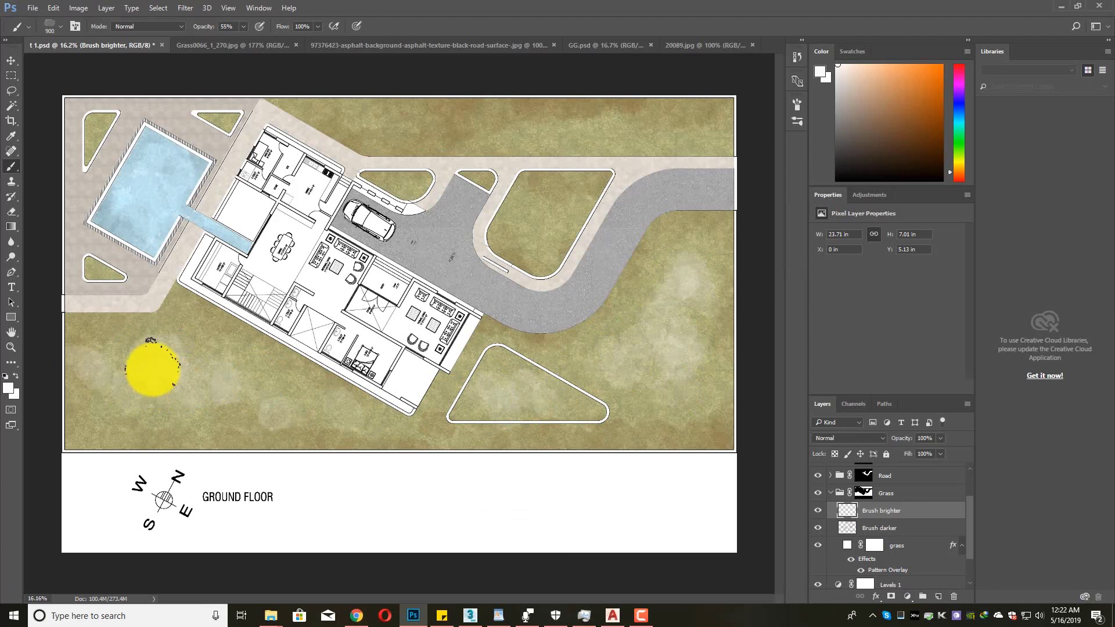
pyautogui.click(202, 384)
pyautogui.click(167, 405)
pyautogui.click(256, 400)
# - Dab pale highlights along the lawn strip above the upper walkway
pyautogui.click(450, 135)
pyautogui.click(526, 128)
pyautogui.click(575, 127)
pyautogui.click(633, 130)
pyautogui.click(693, 134)
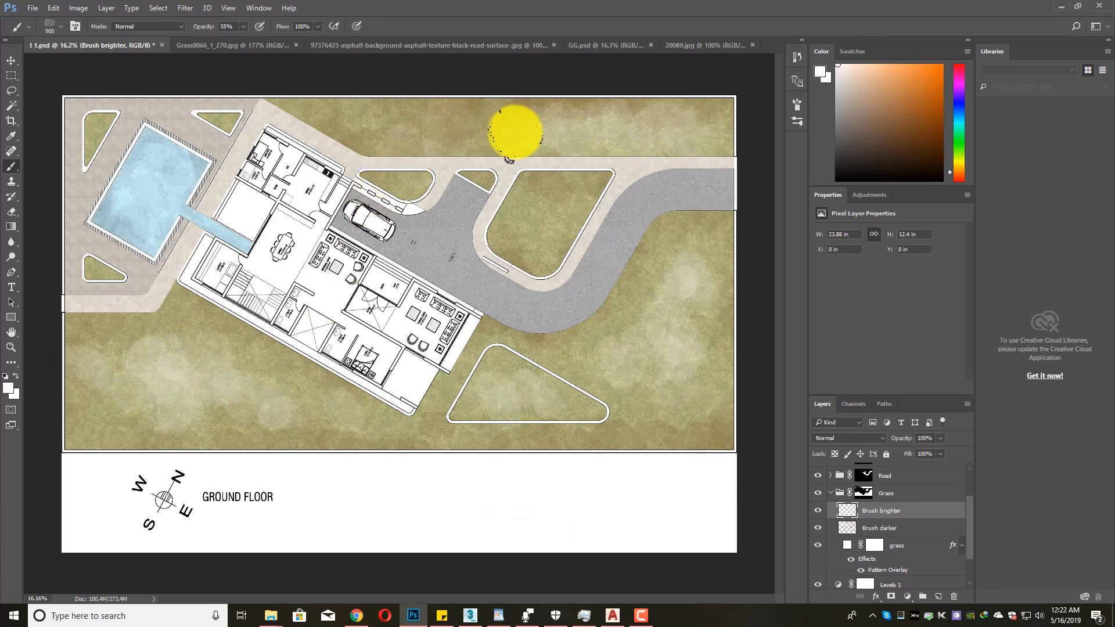
# - Add pale highlights to the grass island inside the driveway loop, the upper strip's left end and the lower-right lawn
pyautogui.click(540, 208)
pyautogui.click(541, 224)
pyautogui.click(379, 124)
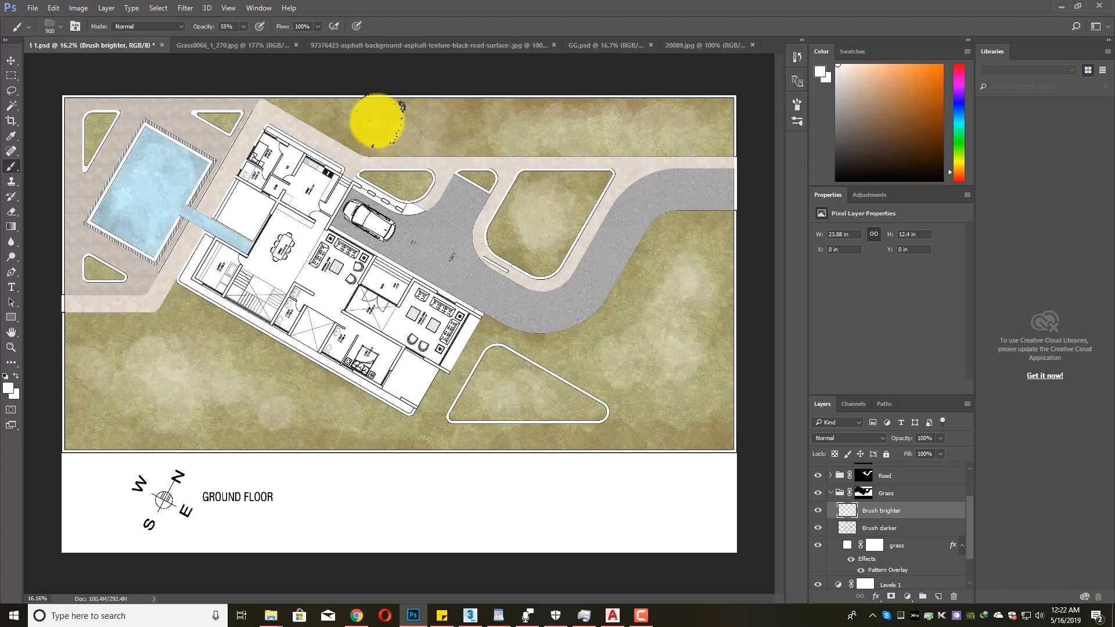
pyautogui.click(660, 411)
# - Make the Brush brighter layer active and save the plan document
pyautogui.hotkey('ctrl', '-')
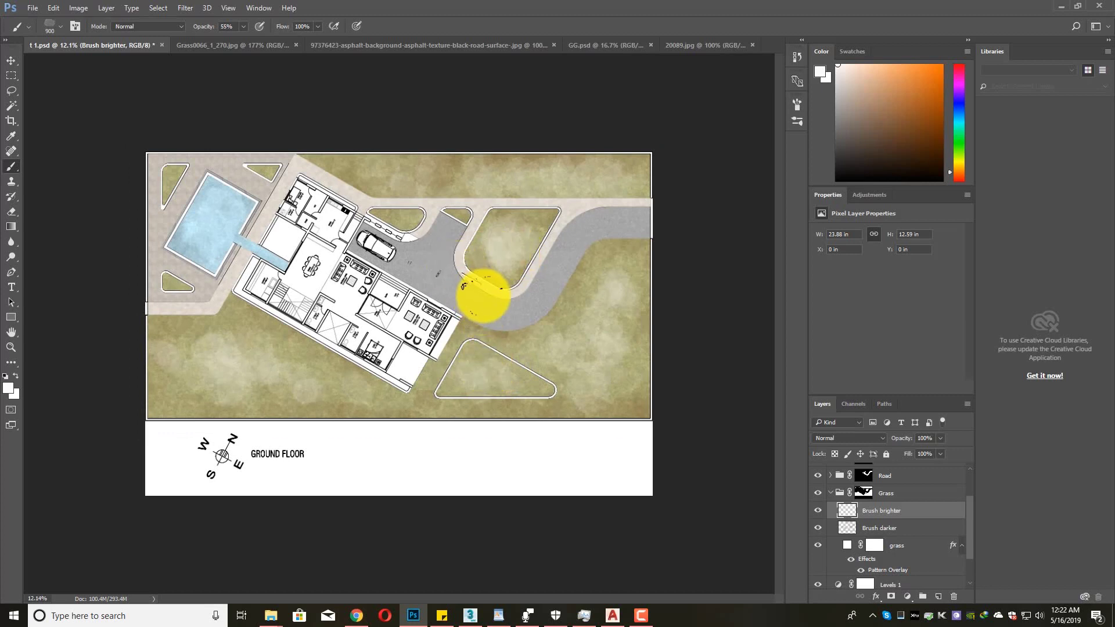
pyautogui.scroll(1, 383, 278)
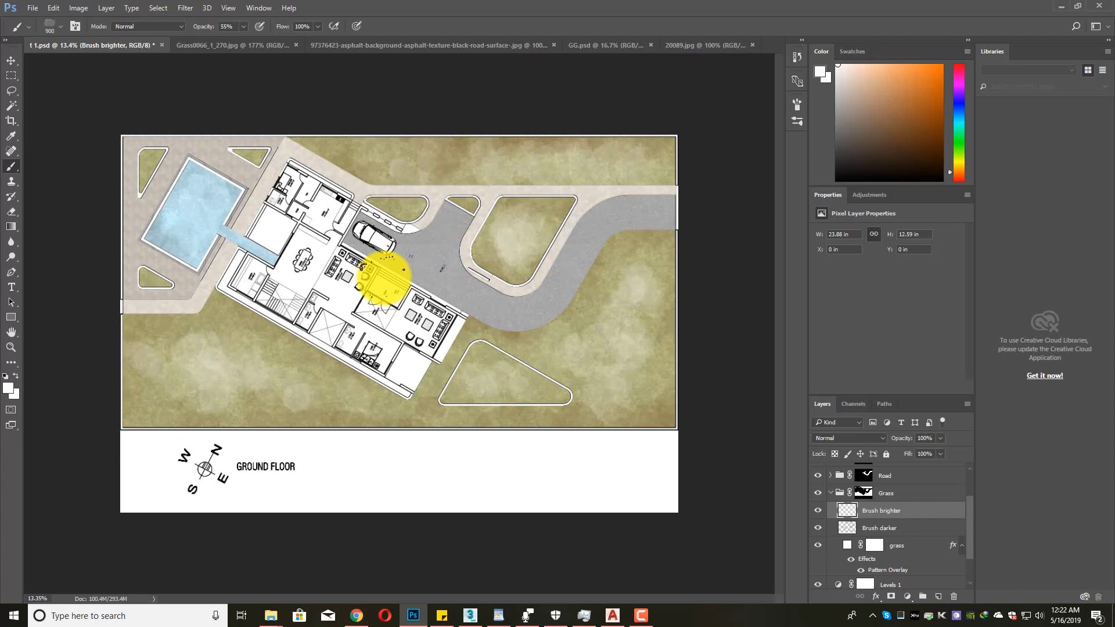
pyautogui.click(895, 527)
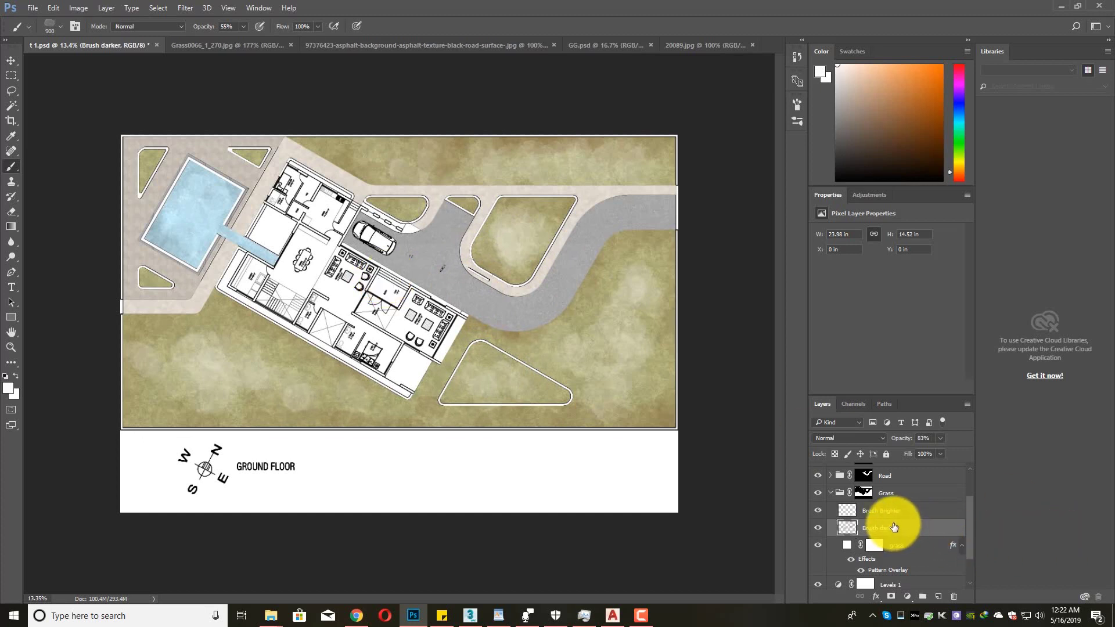
pyautogui.click(896, 514)
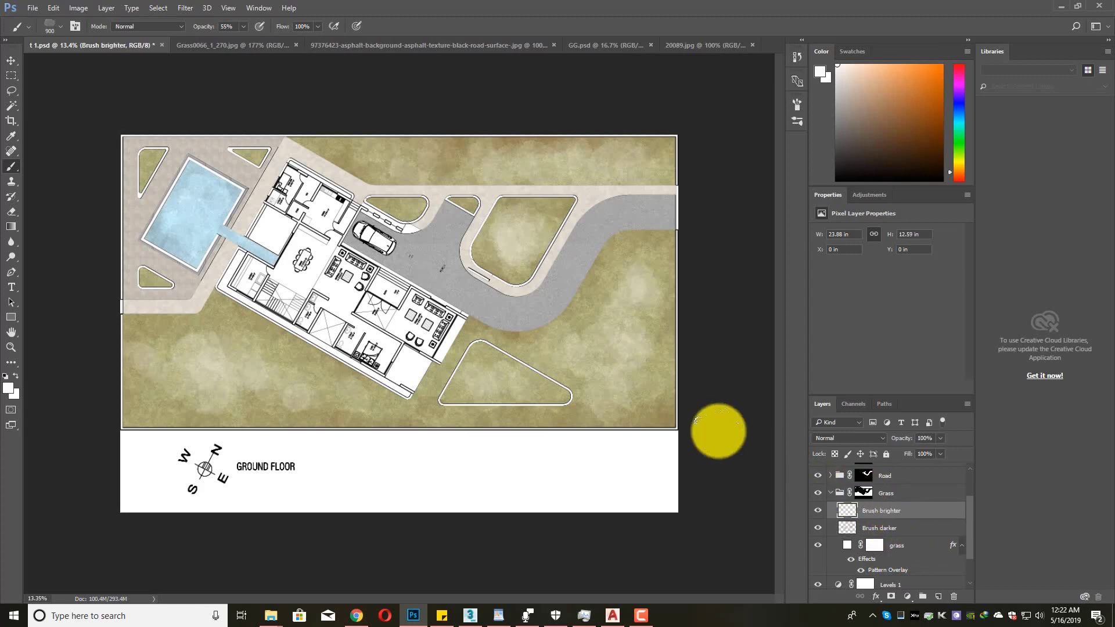
pyautogui.scroll(1, 526, 307)
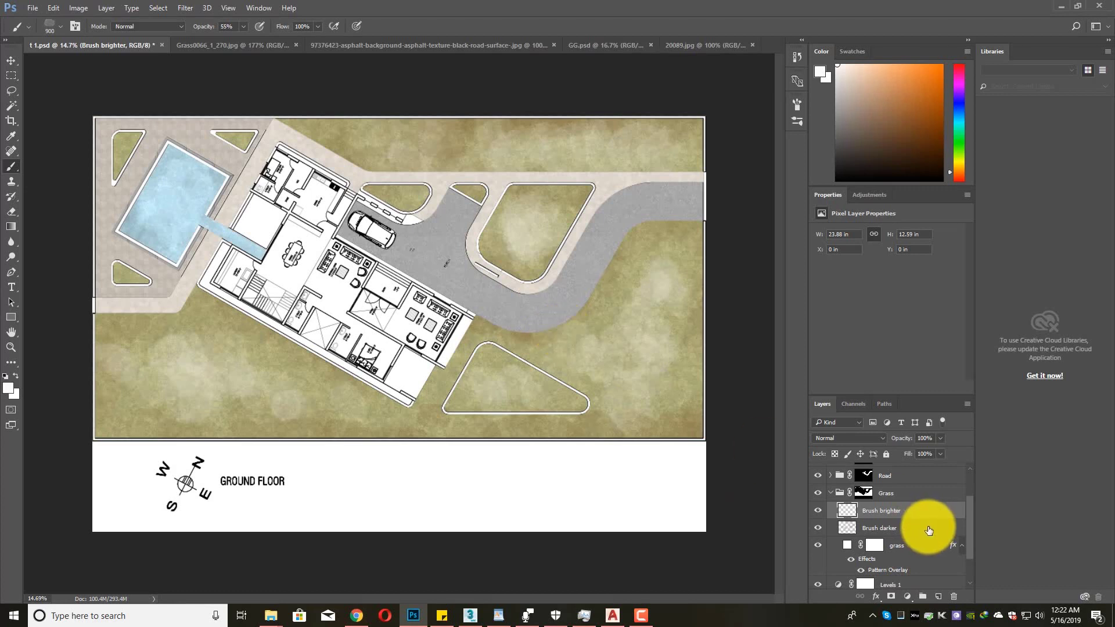
pyautogui.click(43, 7)
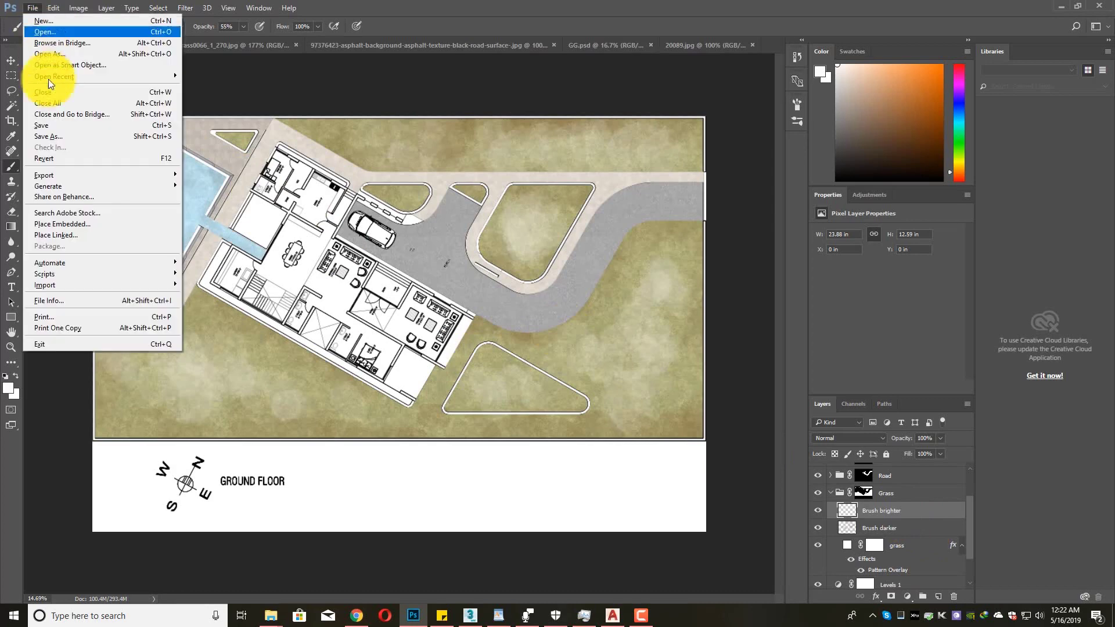
pyautogui.click(53, 122)
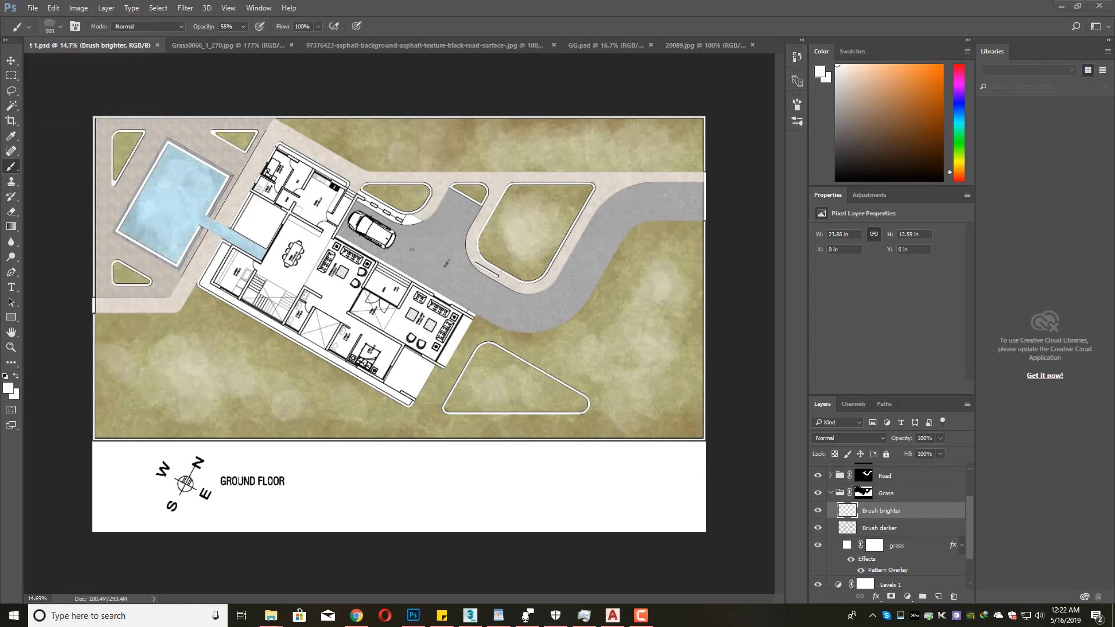
pyautogui.hotkey('alt', 'Tab')
pyautogui.click(513, 100)
pyautogui.moveTo(514, 100); pyautogui.dragTo(406, 357)
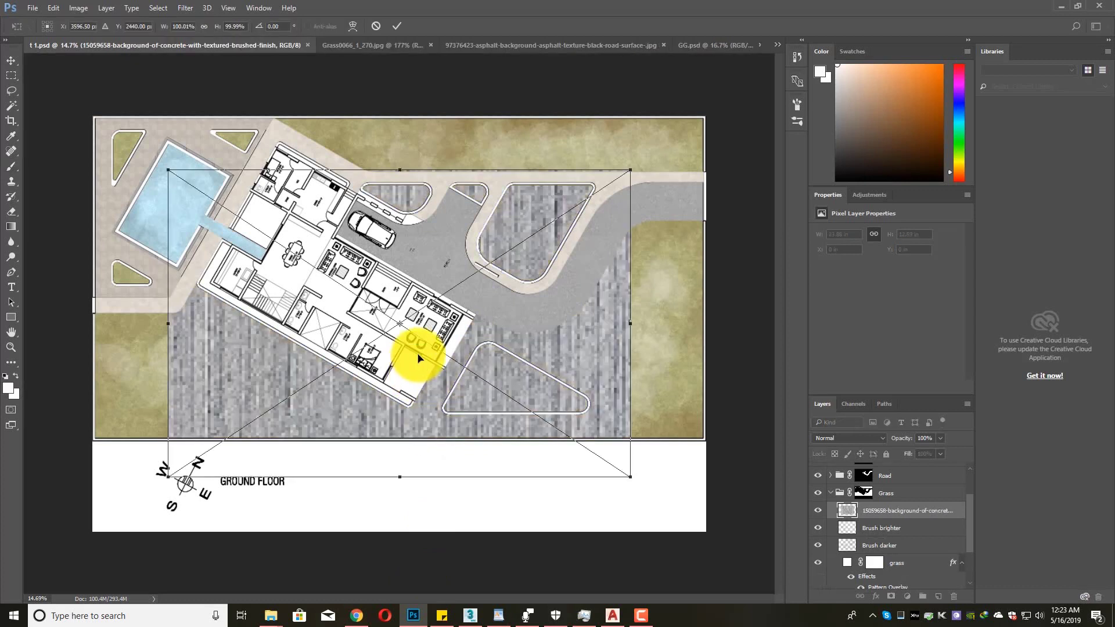
pyautogui.press('Escape')
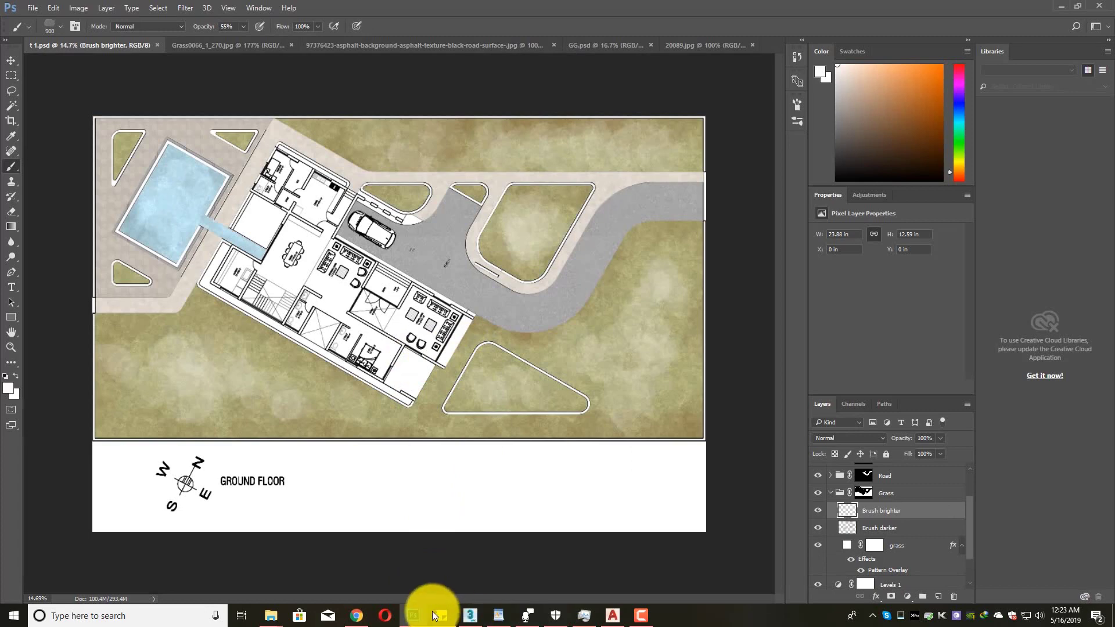
# - Open the brushed-finish concrete texture image as a separate document and switch to it
pyautogui.click(437, 616)
pyautogui.moveTo(508, 122); pyautogui.dragTo(772, 48)
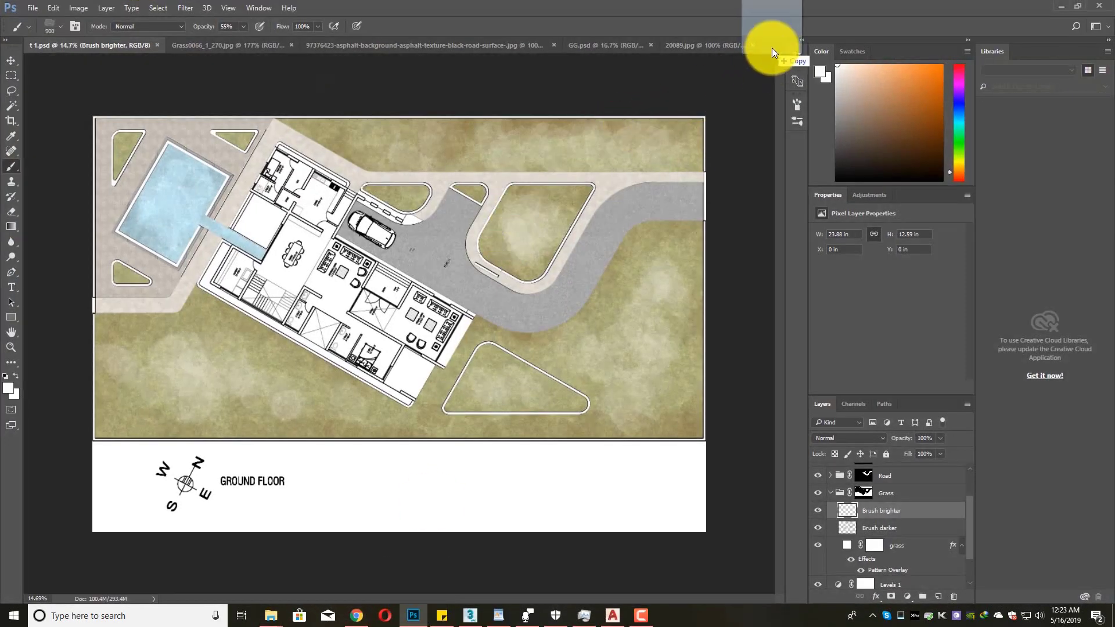
pyautogui.click(467, 45)
pyautogui.click(466, 44)
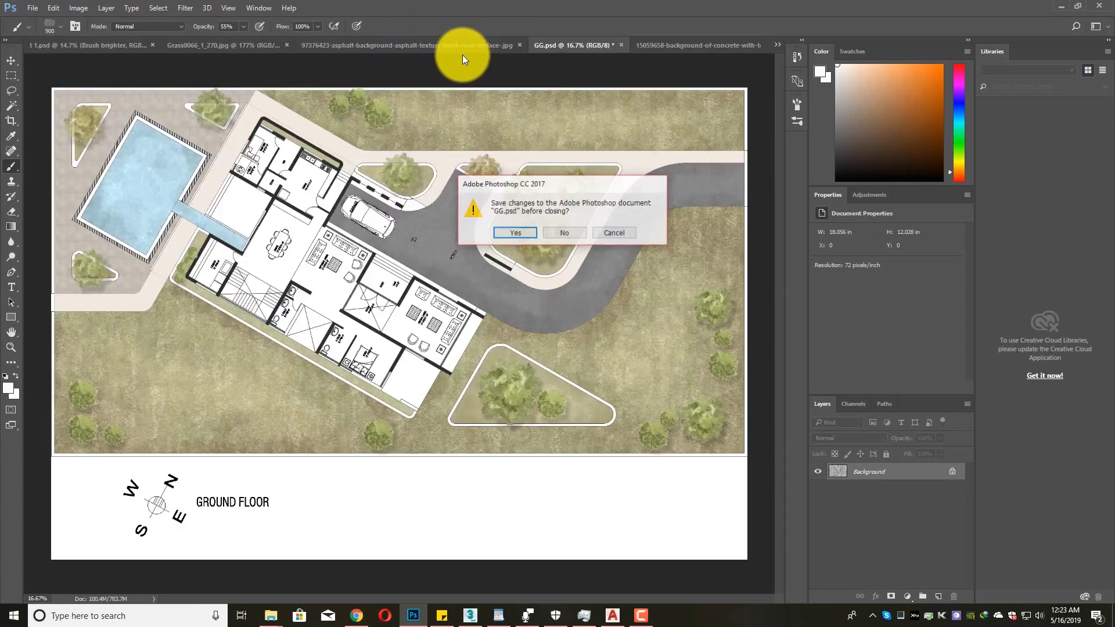
pyautogui.click(604, 233)
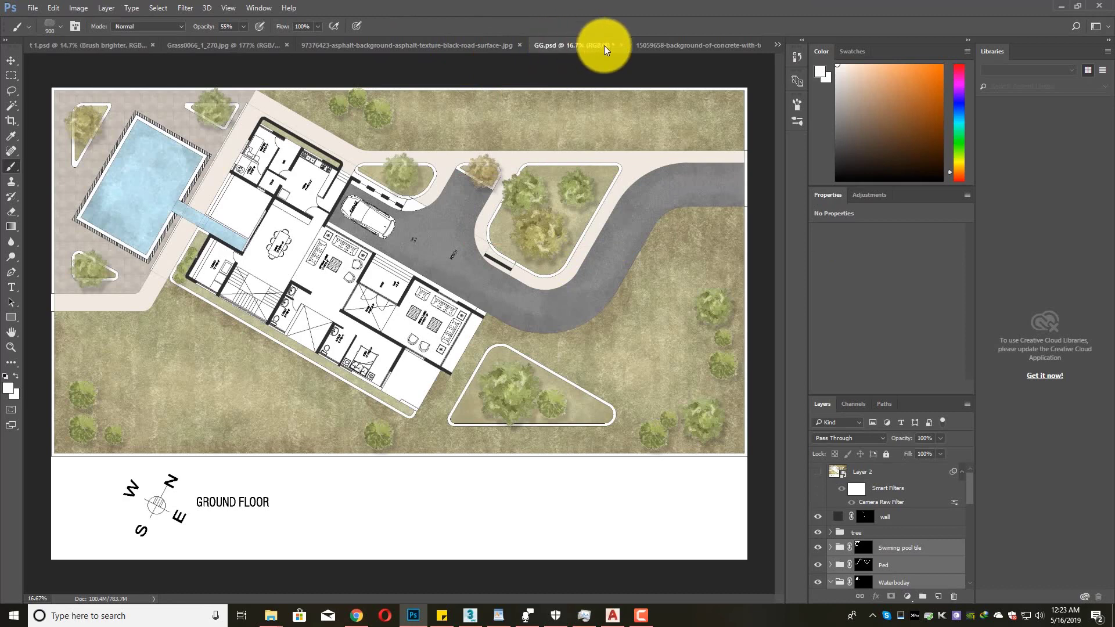
pyautogui.click(675, 48)
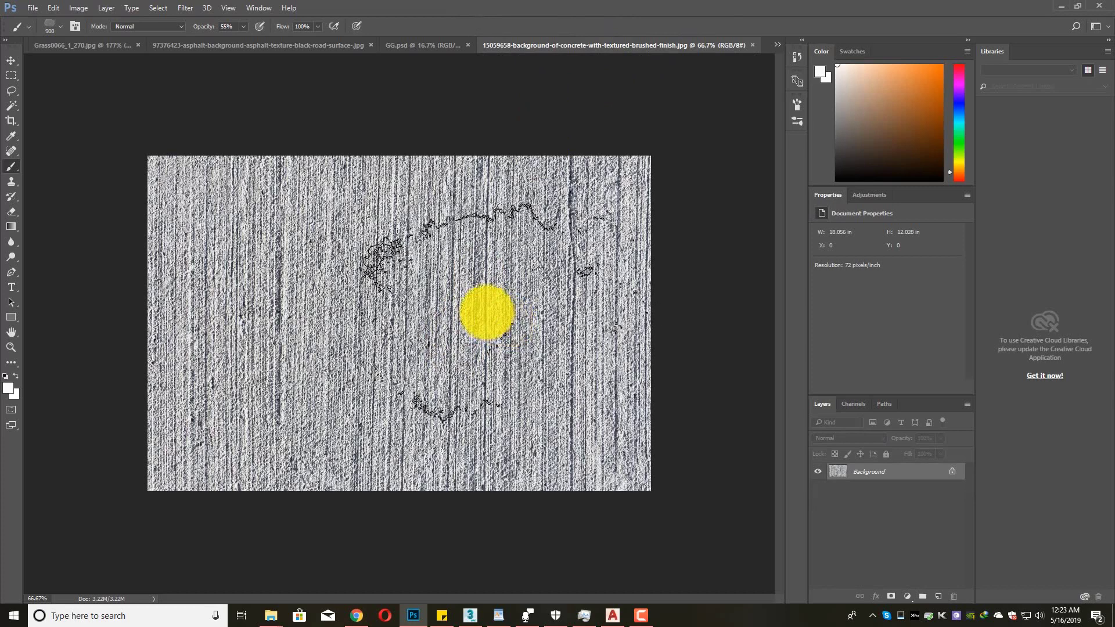
pyautogui.click(12, 59)
pyautogui.moveTo(493, 312); pyautogui.dragTo(308, 181)
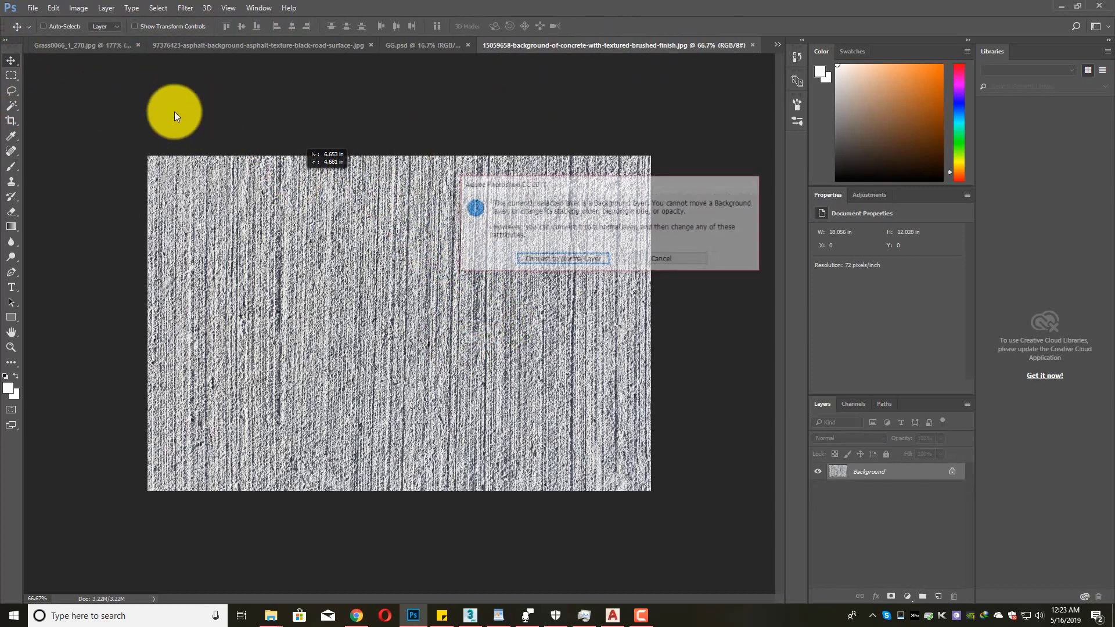
pyautogui.click(660, 260)
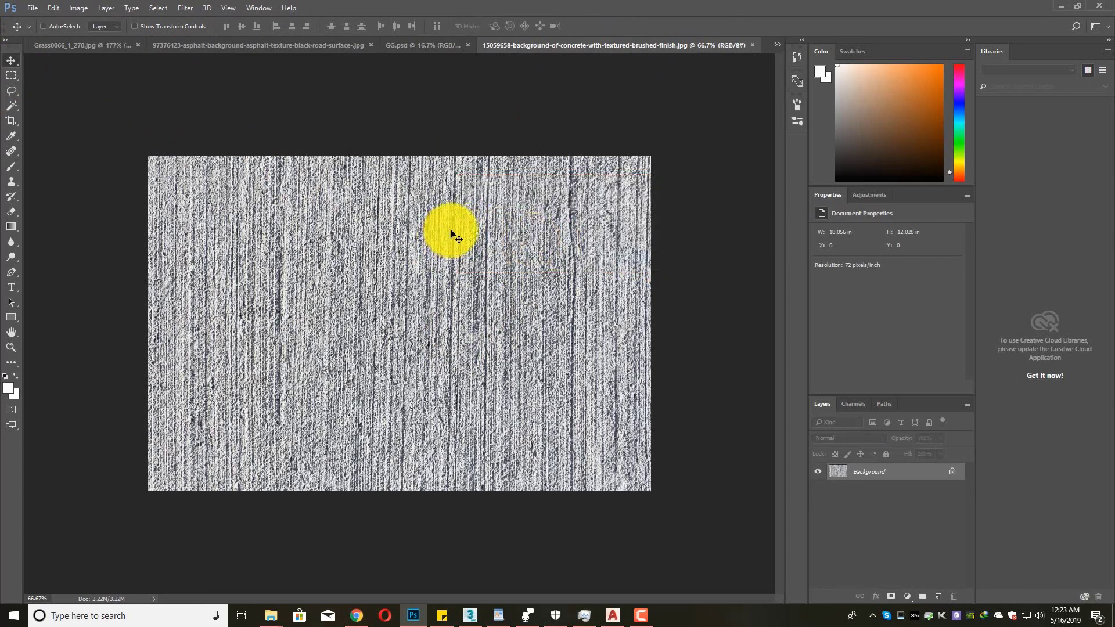
# - Select the whole concrete texture image and define it as a pattern, keeping its file name
pyautogui.hotkey('ctrl', 'a')
pyautogui.click(54, 8)
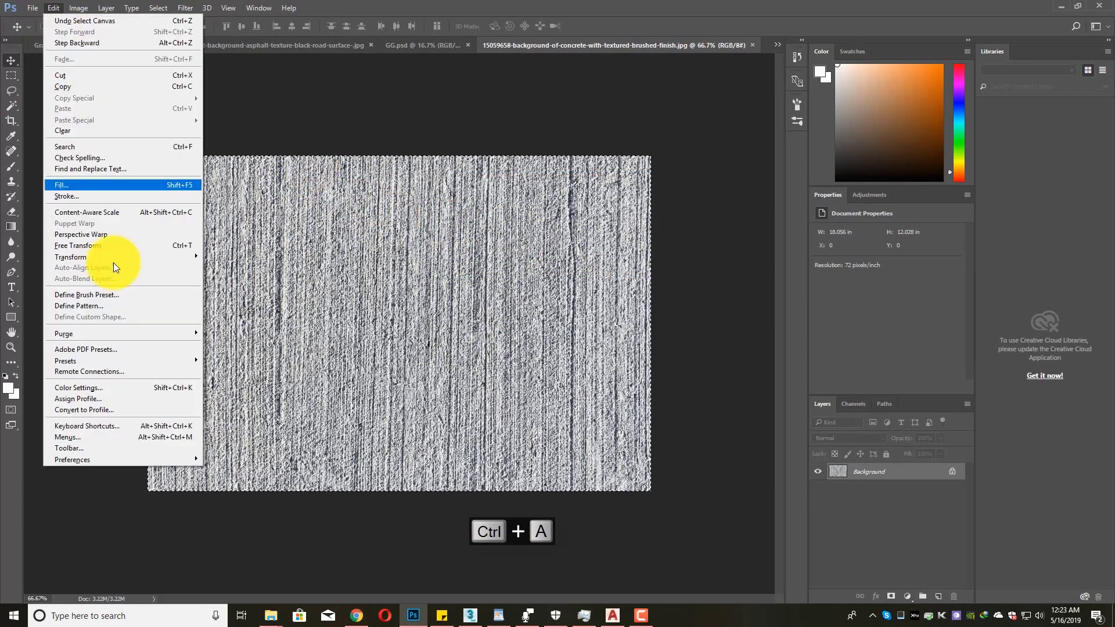
pyautogui.click(82, 308)
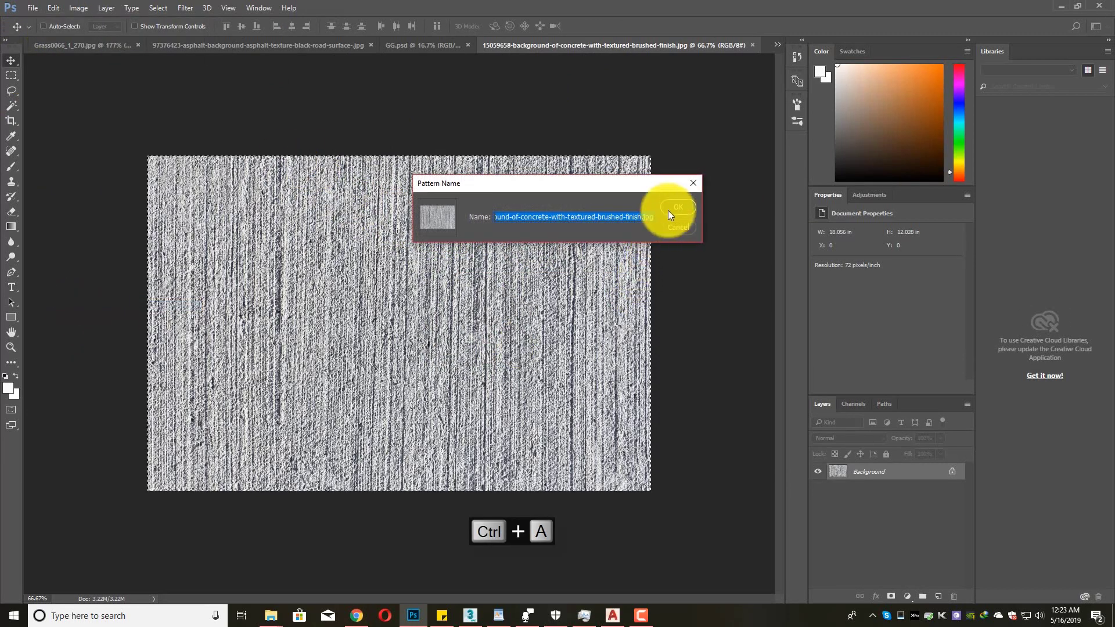
pyautogui.click(668, 210)
# - In the plan document, add a solid color fill layer in #fffcfa above Brush brighter in the Grass group and name it Variation
pyautogui.click(68, 46)
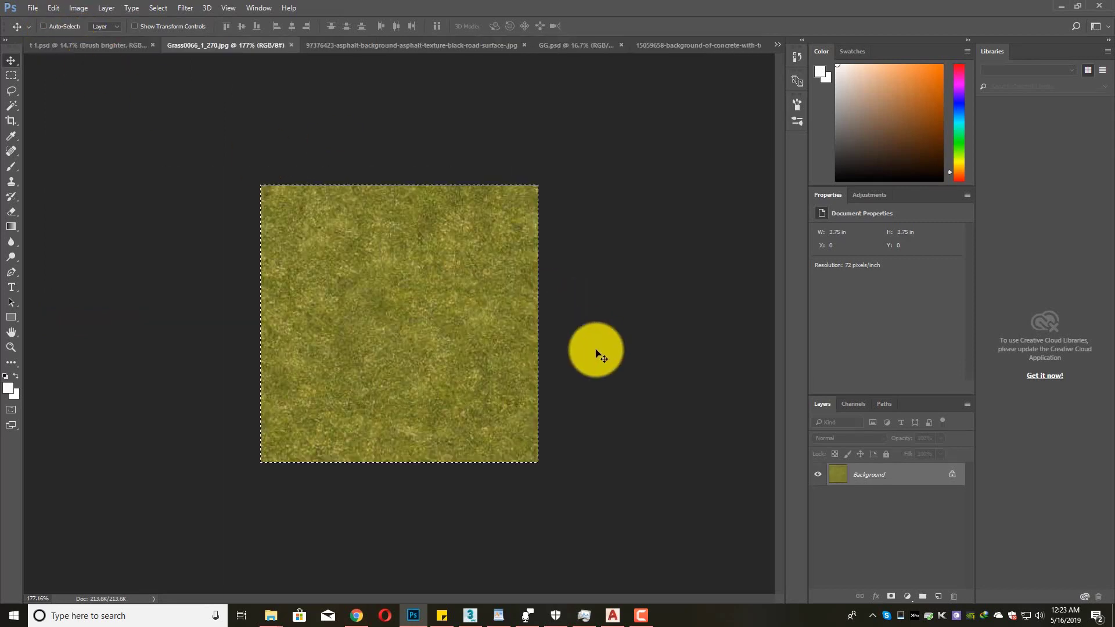
pyautogui.click(106, 50)
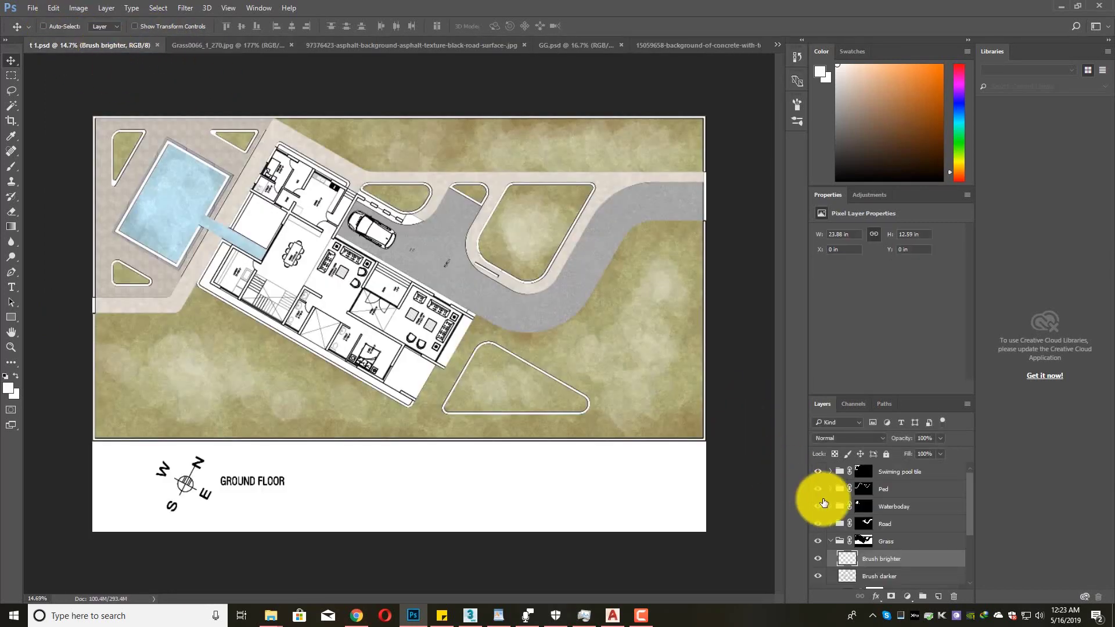
pyautogui.scroll(-1, 413, 353)
pyautogui.scroll(2, 328, 310)
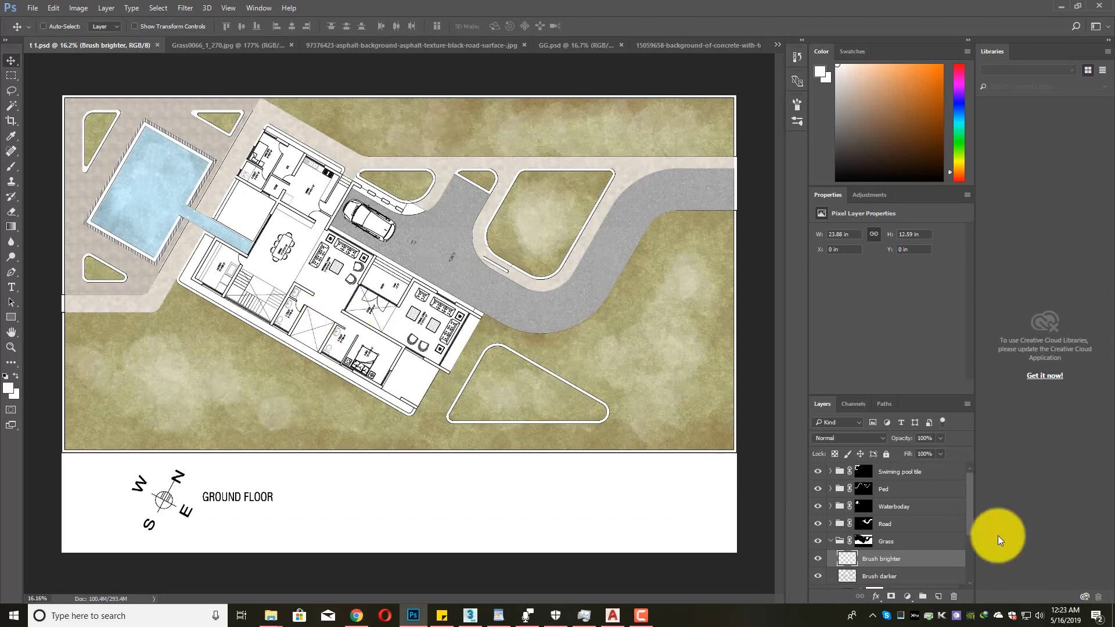
pyautogui.scroll(-1, 917, 569)
pyautogui.click(907, 596)
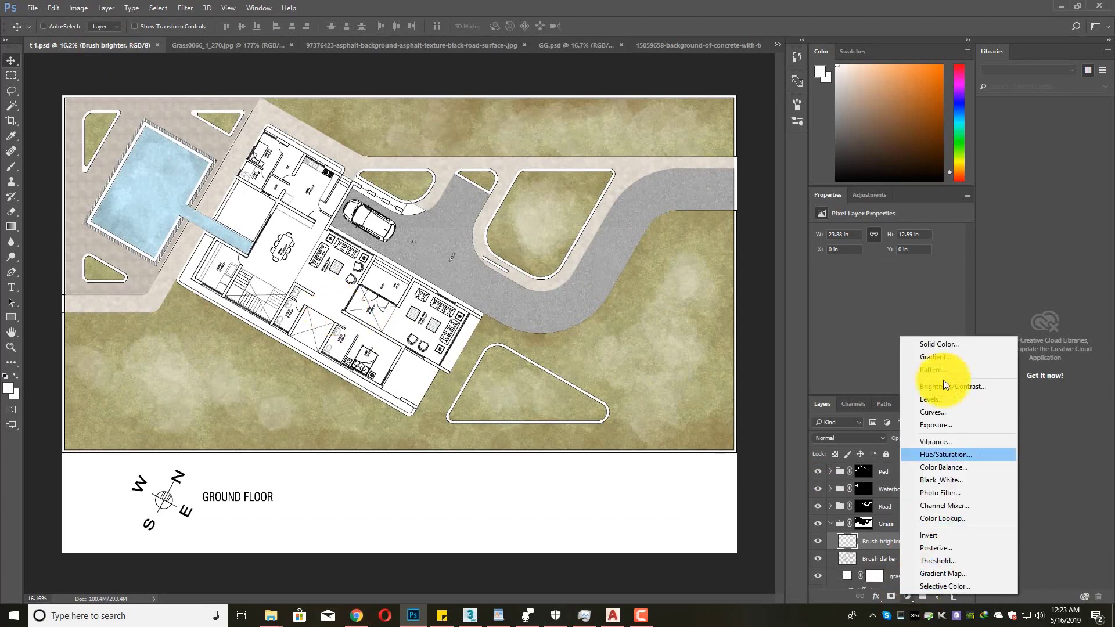
pyautogui.click(940, 346)
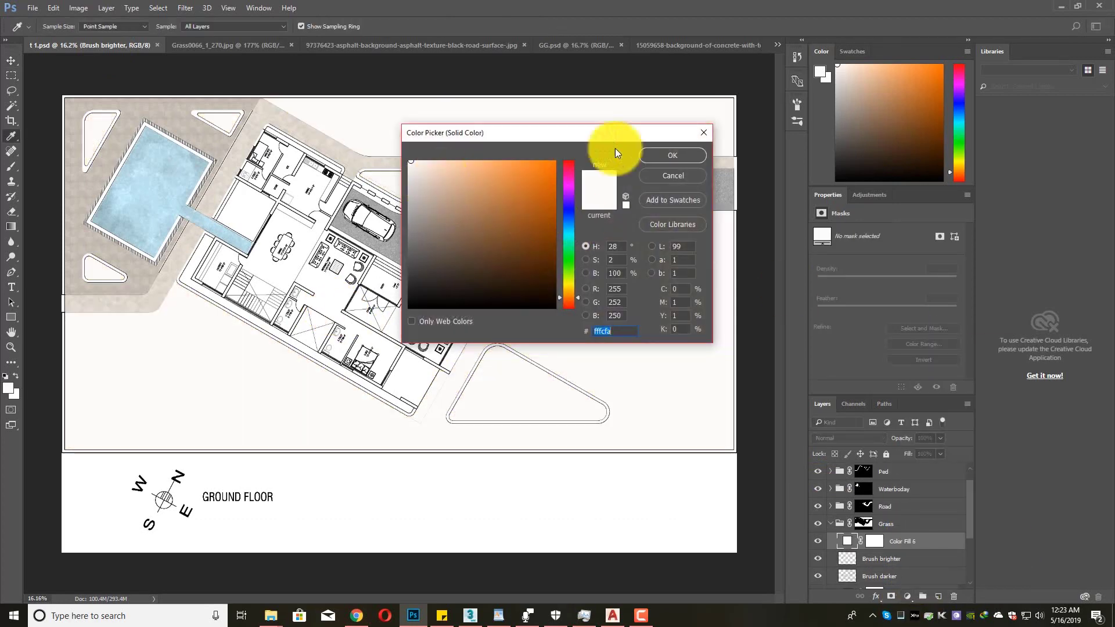
pyautogui.click(674, 153)
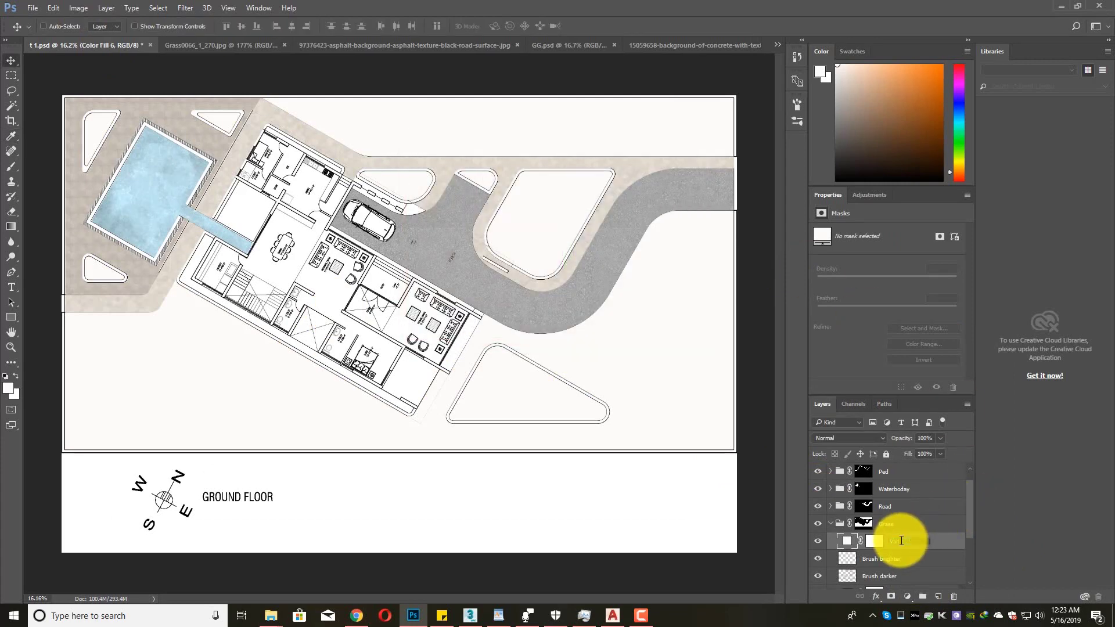
pyautogui.press('Return')
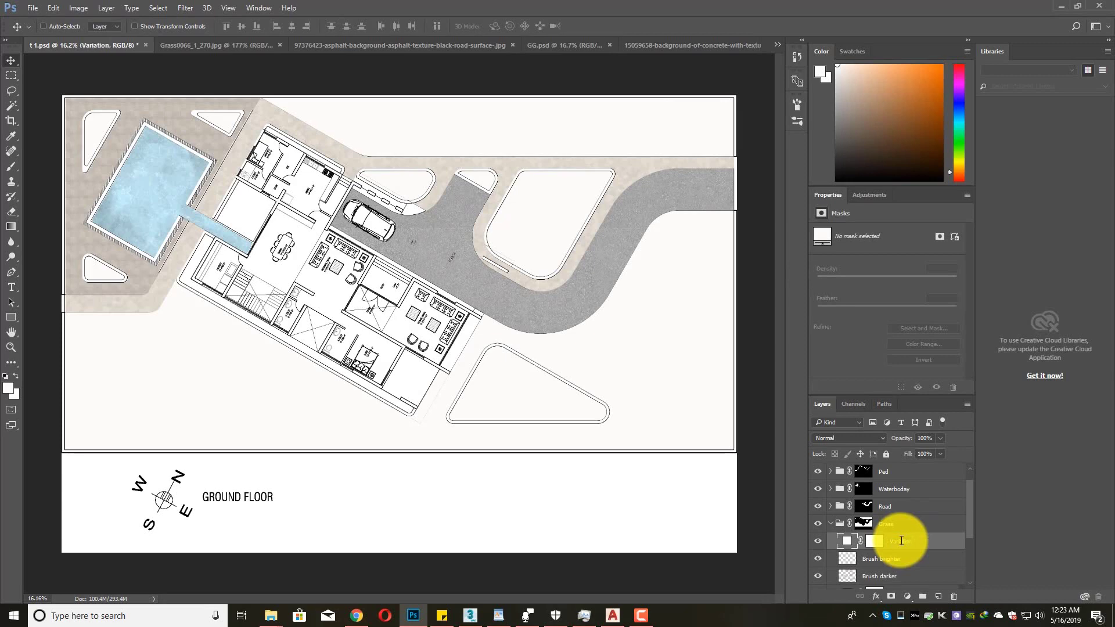
# - Give the Variation layer a Pattern Overlay that uses the brushed concrete pattern
pyautogui.rightClick(901, 544)
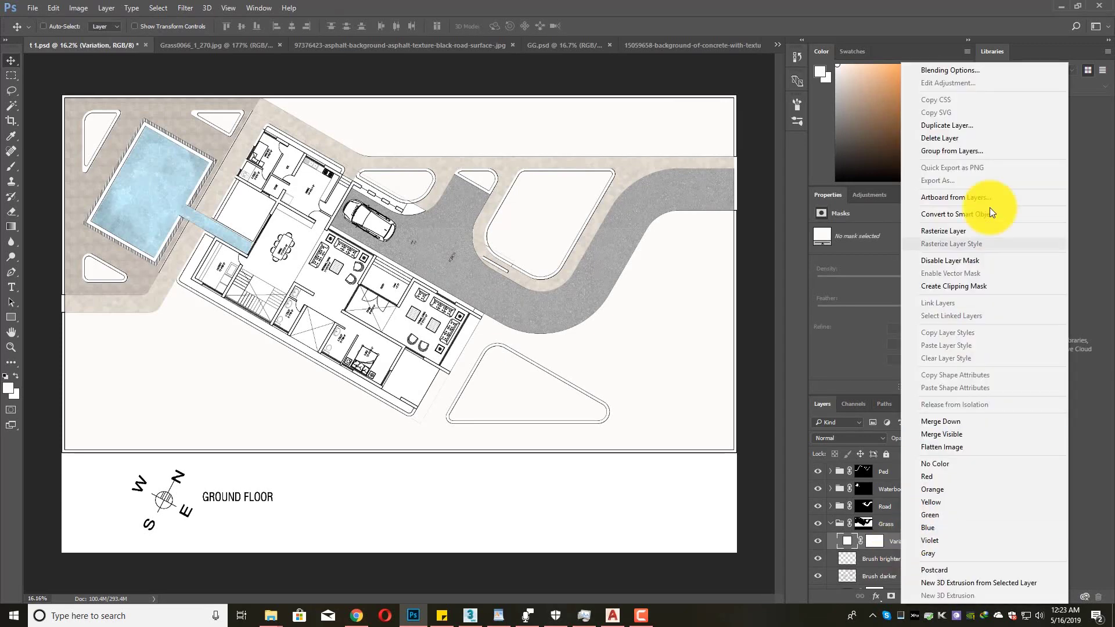
pyautogui.click(939, 71)
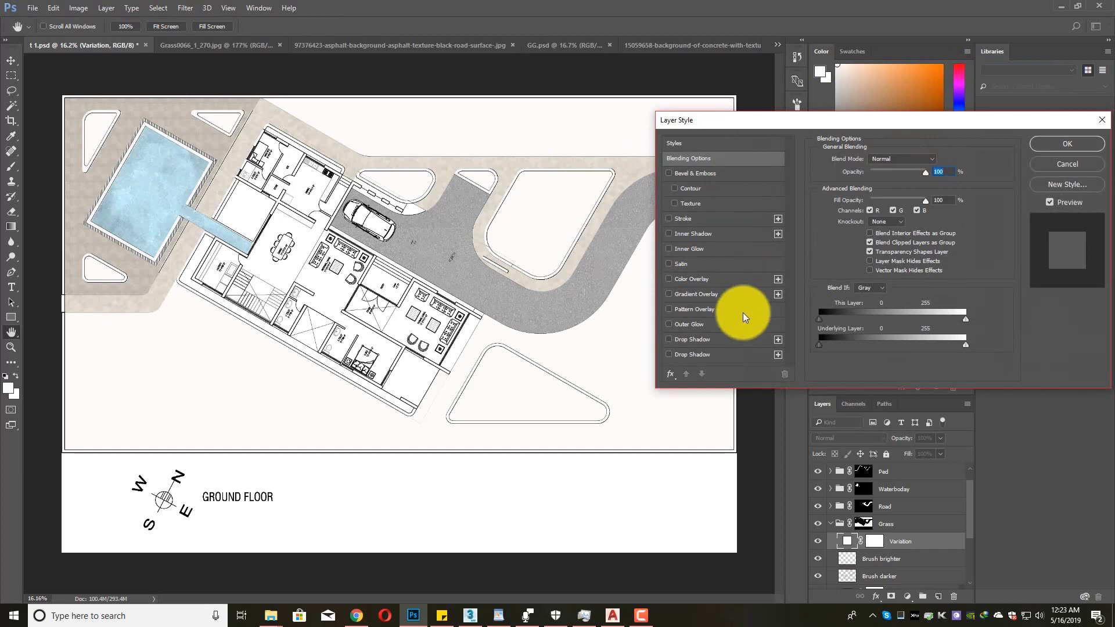
pyautogui.click(699, 309)
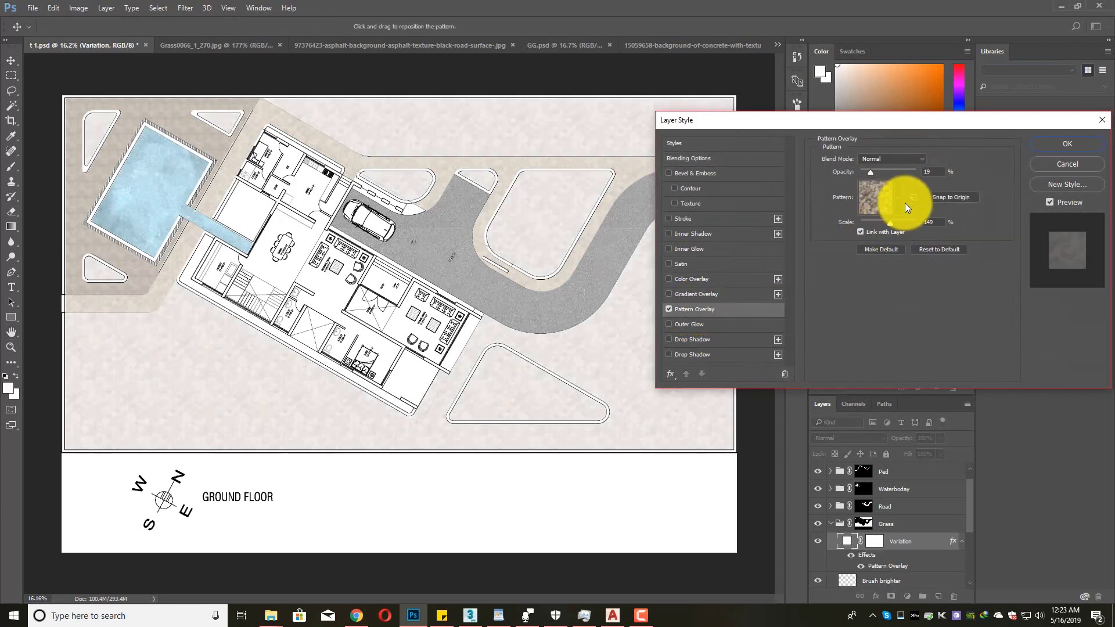
pyautogui.click(897, 206)
pyautogui.click(913, 271)
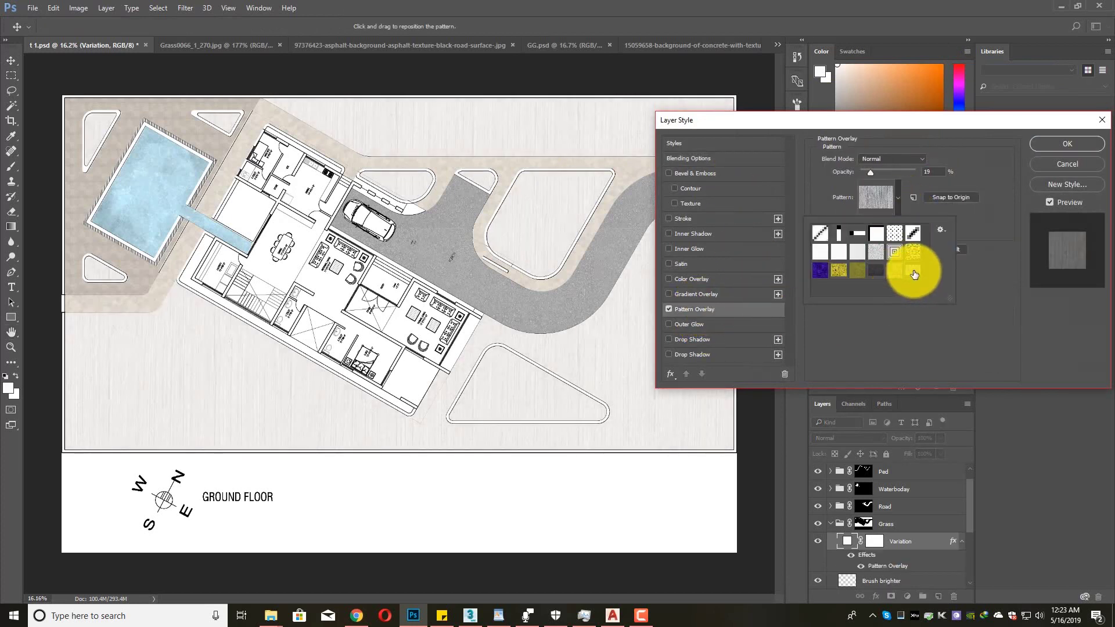
# - Try blend modes for the Variation layer's pattern overlay, from Dissolve through Pin Light
pyautogui.click(896, 162)
pyautogui.click(876, 174)
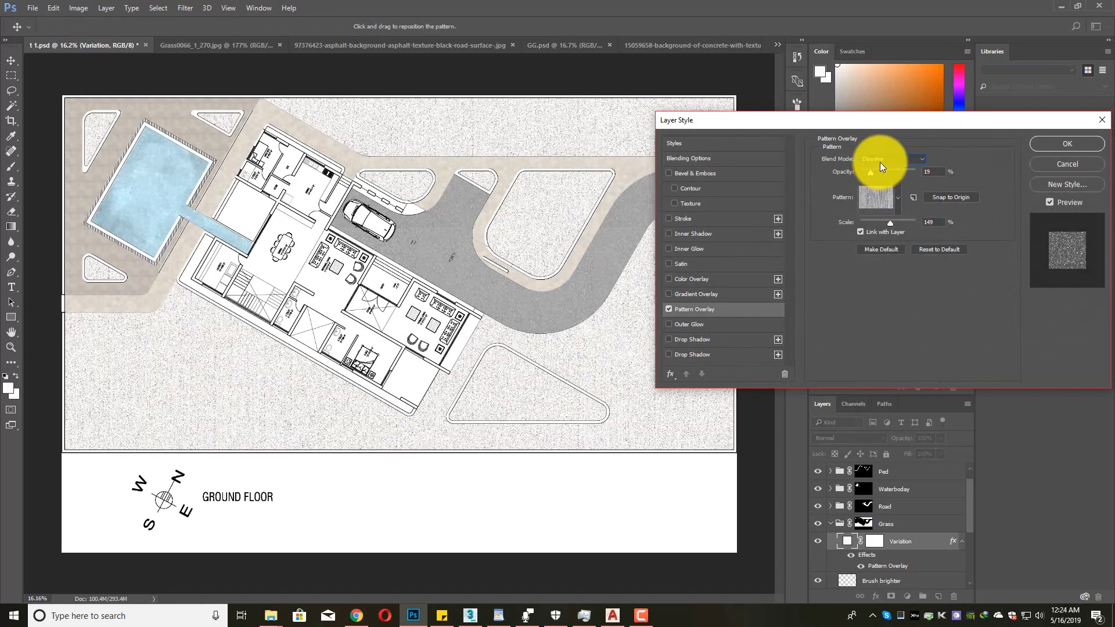
pyautogui.press('Down')
pyautogui.press('Down')
pyautogui.press('Down')
pyautogui.press('Down')
pyautogui.press('Down')
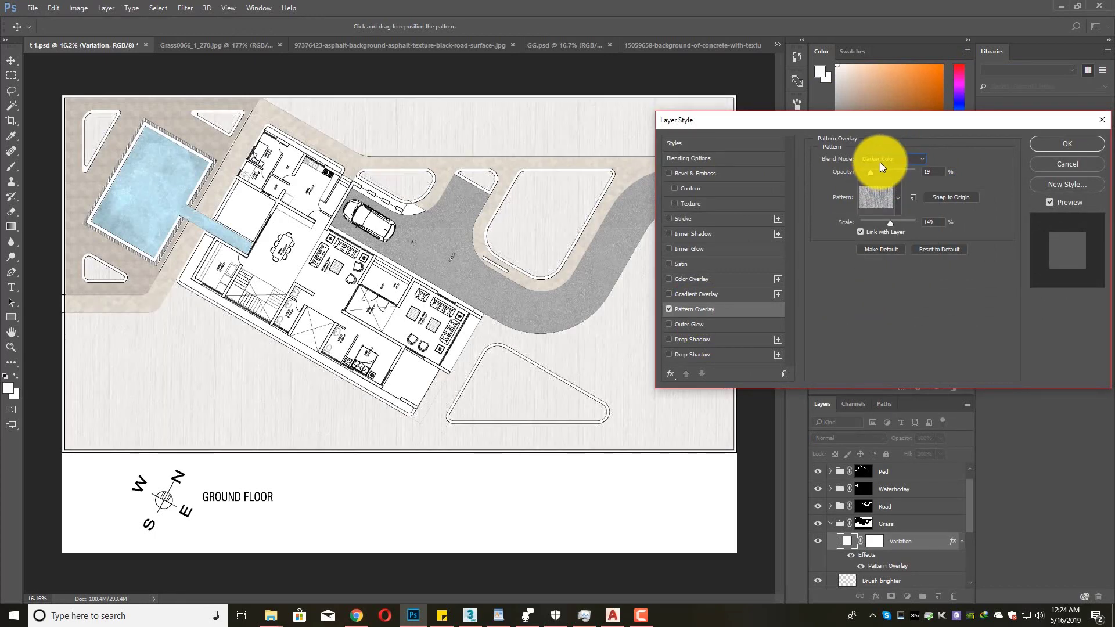
pyautogui.press('Down')
pyautogui.press('Down')
pyautogui.press('Down')
pyautogui.press('Down')
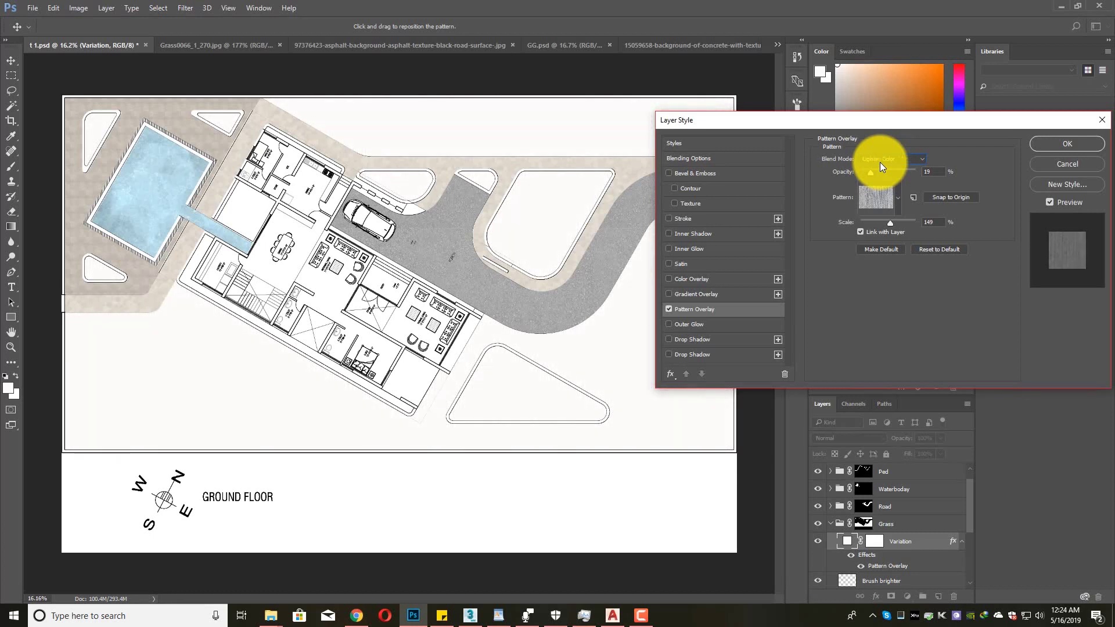
pyautogui.press('Down')
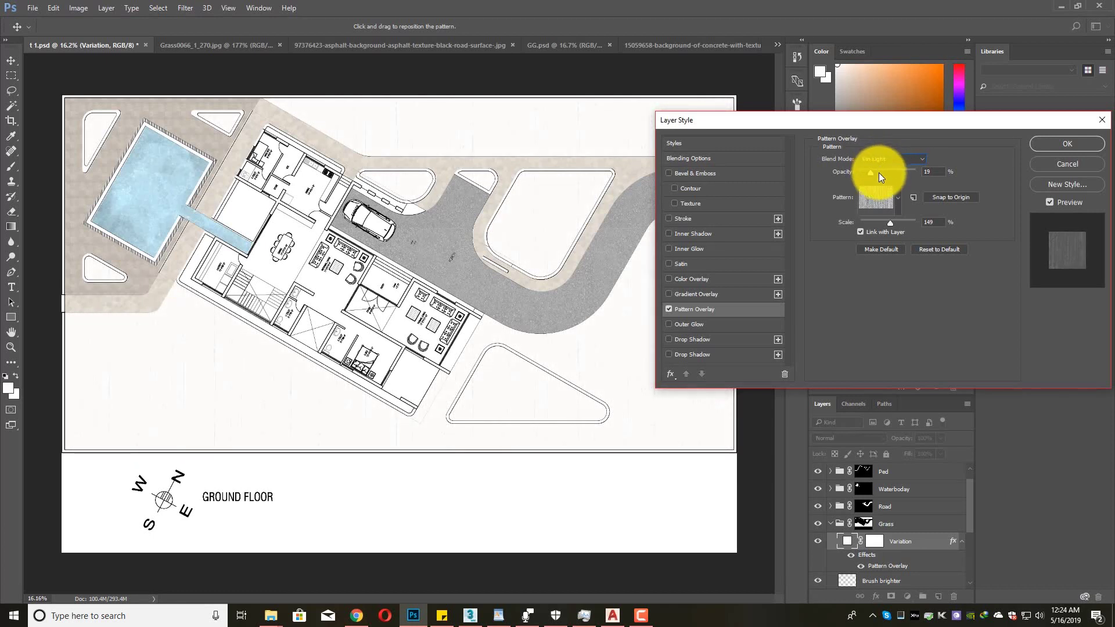
# - Try the remaining blend modes for the Variation layer's pattern overlay, from Hard Mix through Luminosity
pyautogui.click(884, 158)
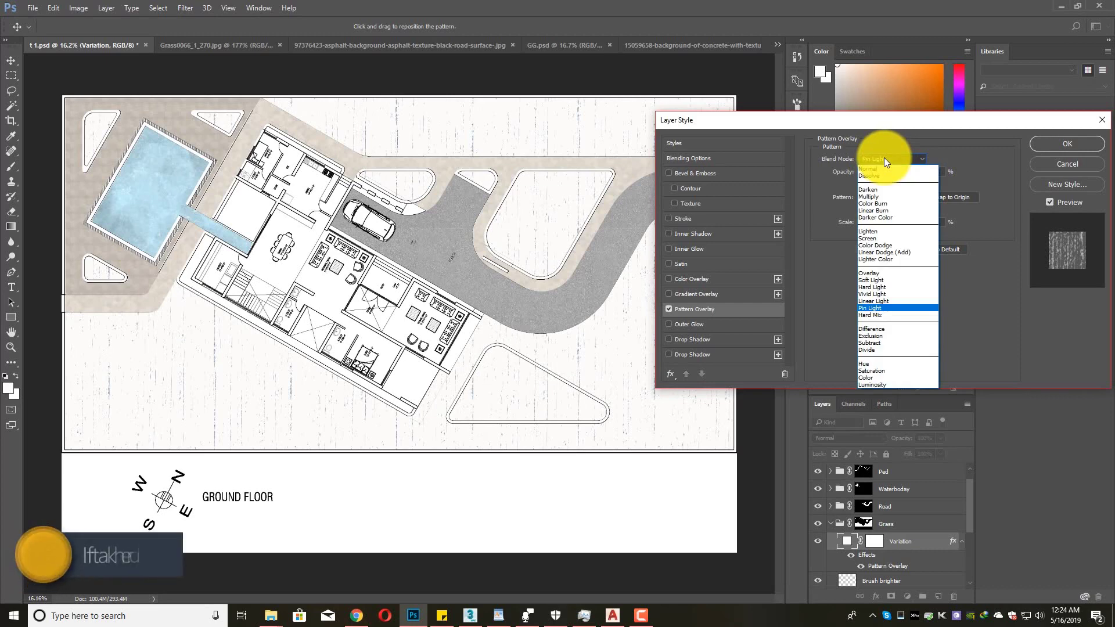
pyautogui.press('Down')
pyautogui.press('Return')
pyautogui.press('Down')
pyautogui.press('Down')
pyautogui.press('Down')
pyautogui.press('Down')
pyautogui.press('Down')
pyautogui.press('Down')
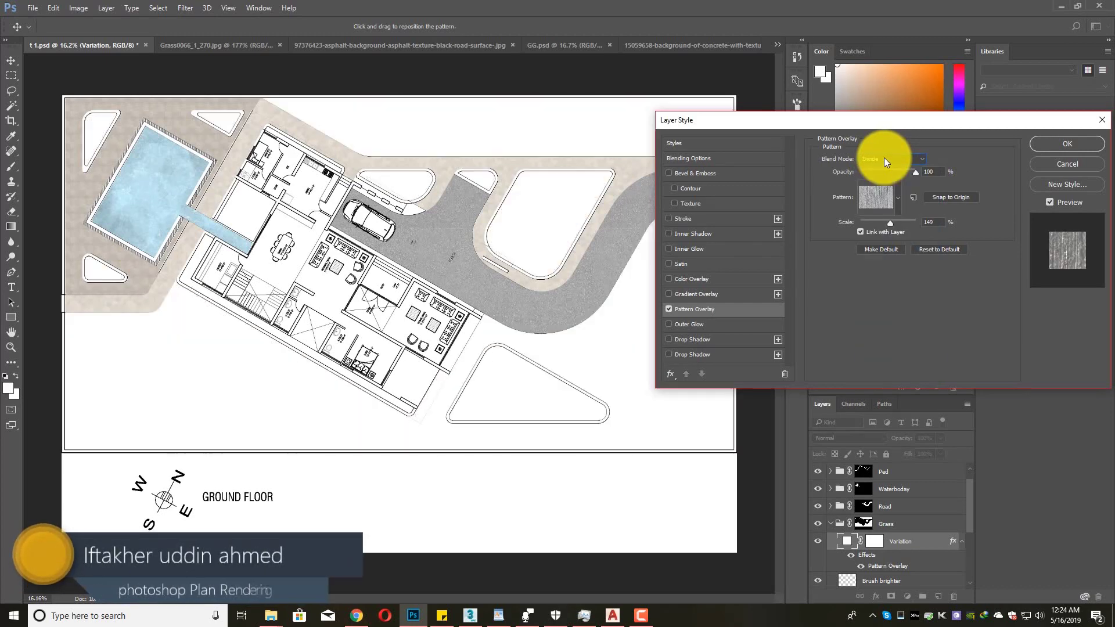
# - Cycle the Variation layer's pattern overlay again through the blend modes from Normal through Subtract
pyautogui.click(884, 158)
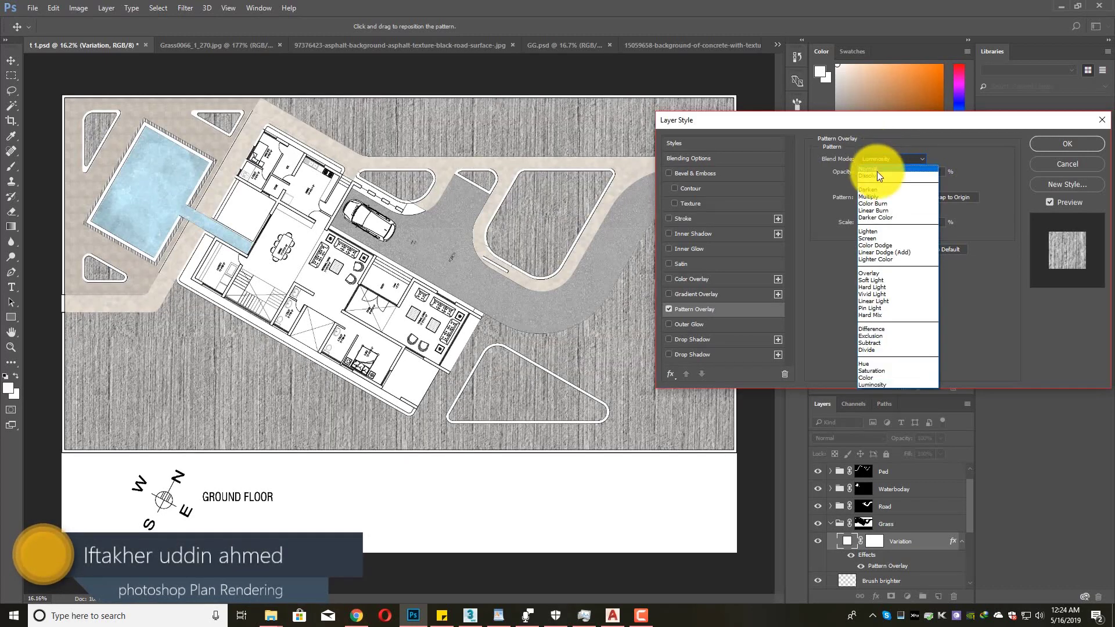
pyautogui.click(877, 170)
pyautogui.press('Down')
pyautogui.press('Down')
pyautogui.press('Down')
pyautogui.press('Down')
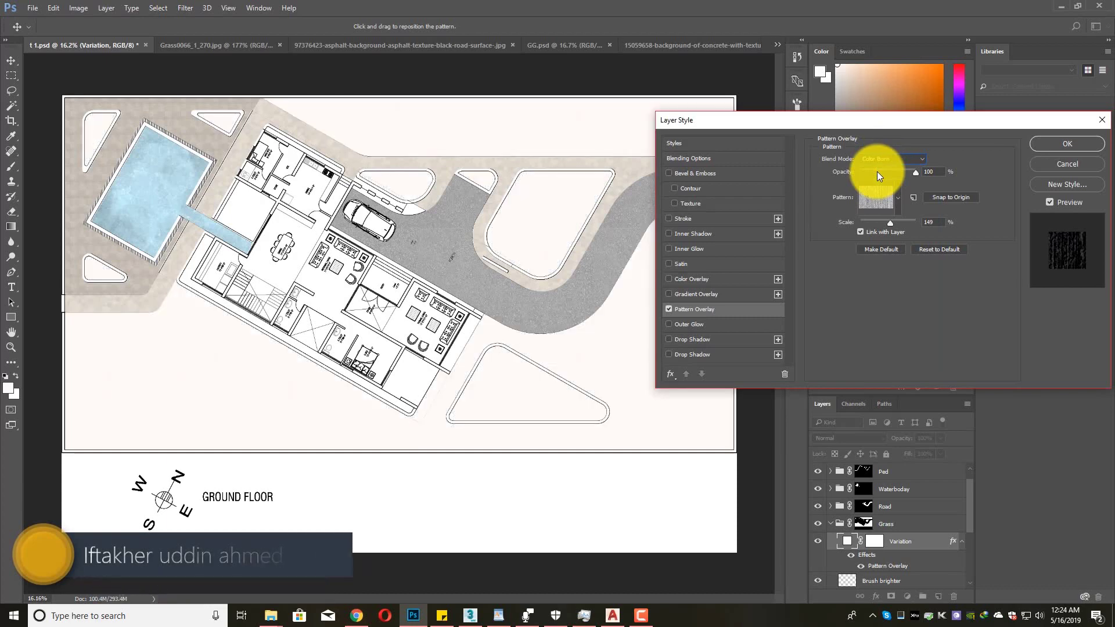
pyautogui.press('Down')
pyautogui.press('Down')
pyautogui.press('Down')
pyautogui.press('Down')
pyautogui.press('Down')
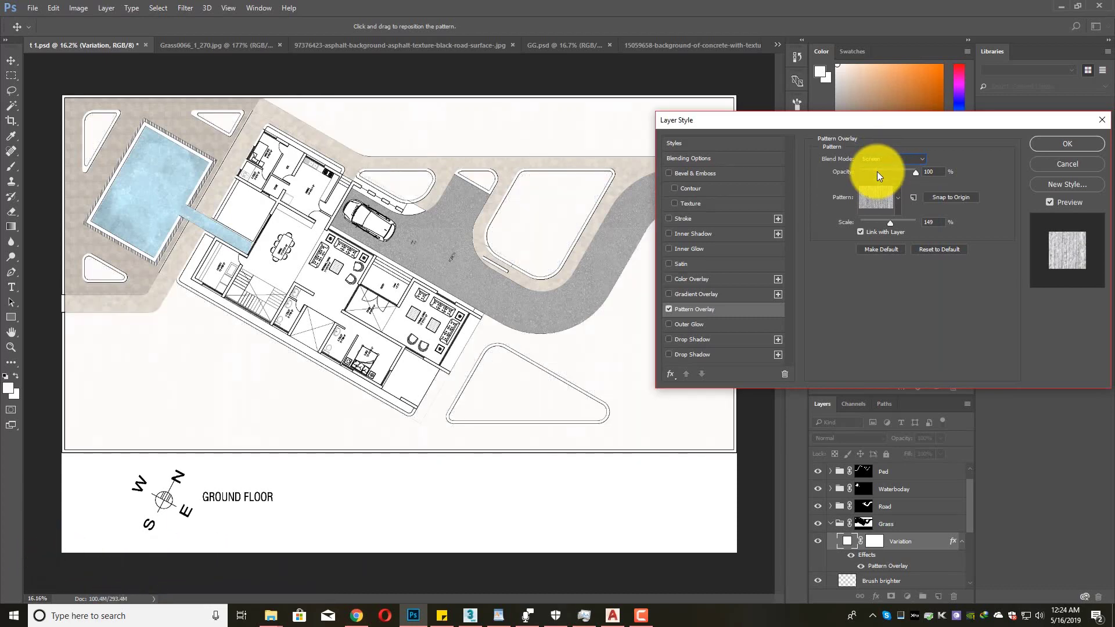
pyautogui.press('Down')
pyautogui.press('Down')
pyautogui.press('Down')
pyautogui.press('Down')
pyautogui.press('Down')
pyautogui.press('Down')
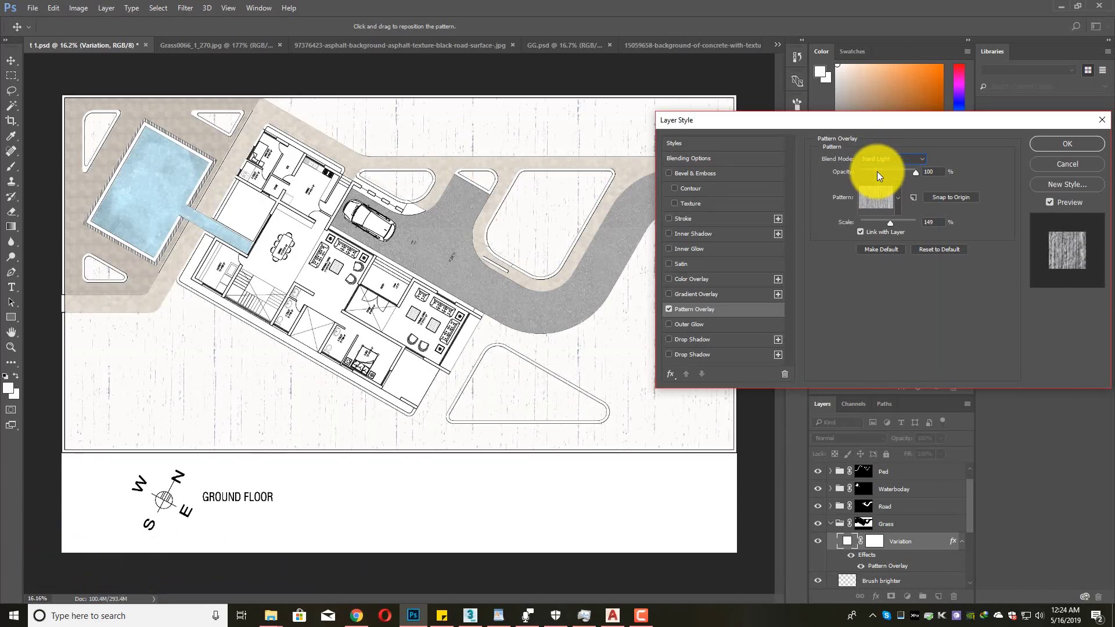
pyautogui.press('Down')
pyautogui.press('Down')
pyautogui.press('Down')
pyautogui.press('Down')
pyautogui.press('Down')
pyautogui.press('Down')
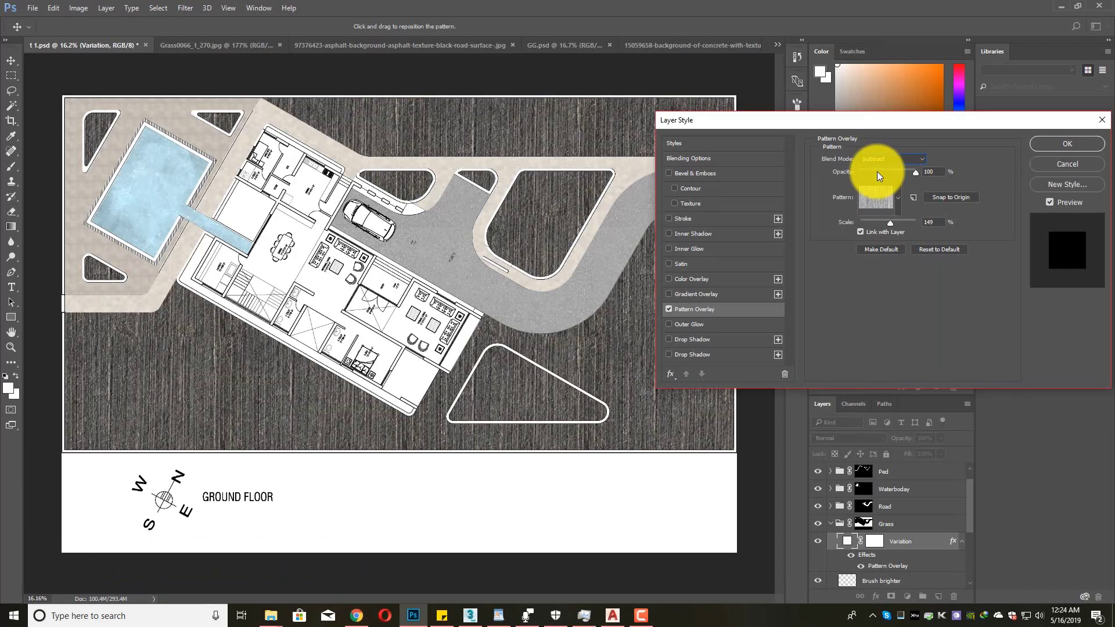
# - Set the pattern overlay's blend mode to Normal and accept the layer style
pyautogui.click(876, 161)
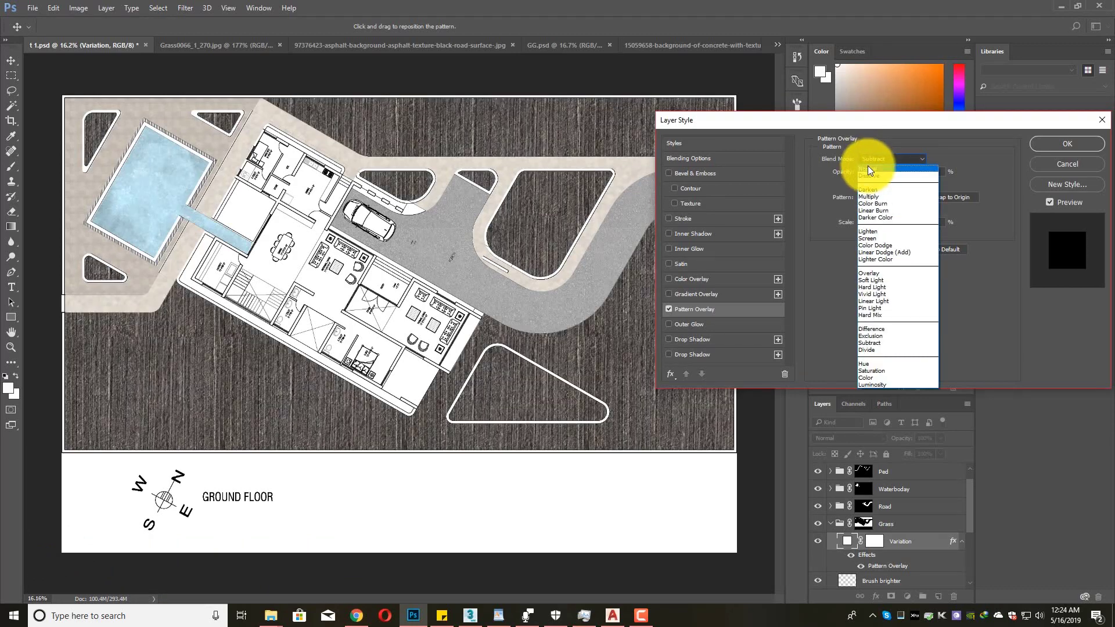
pyautogui.click(868, 165)
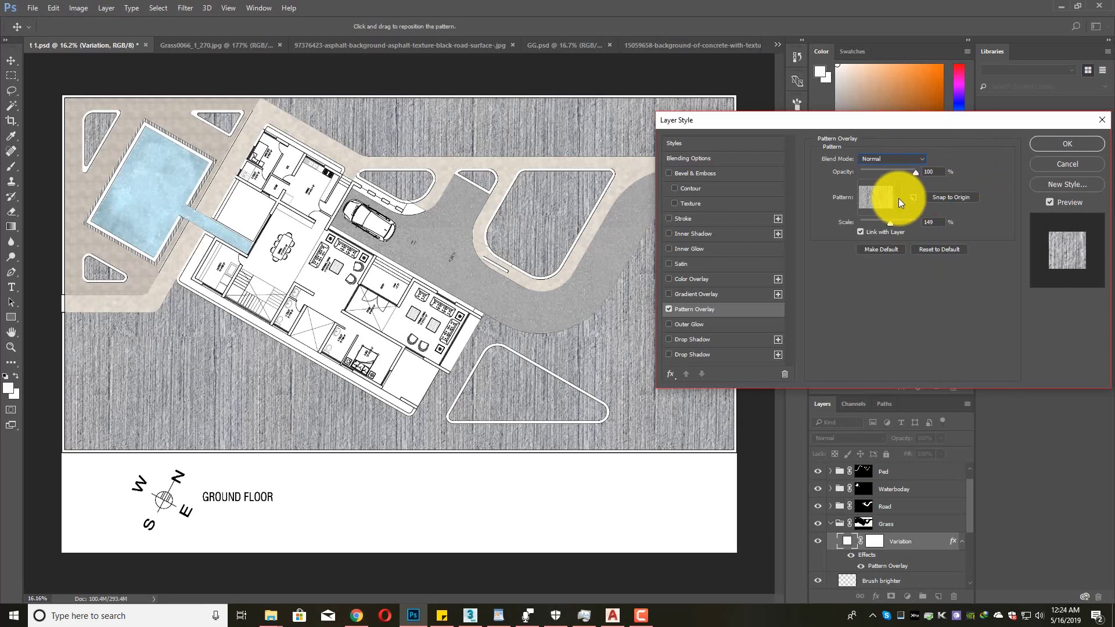
pyautogui.click(1052, 145)
# - Try blend modes for the Variation layer itself, from Dissolve through Lighten
pyautogui.click(866, 438)
pyautogui.click(844, 435)
pyautogui.click(847, 437)
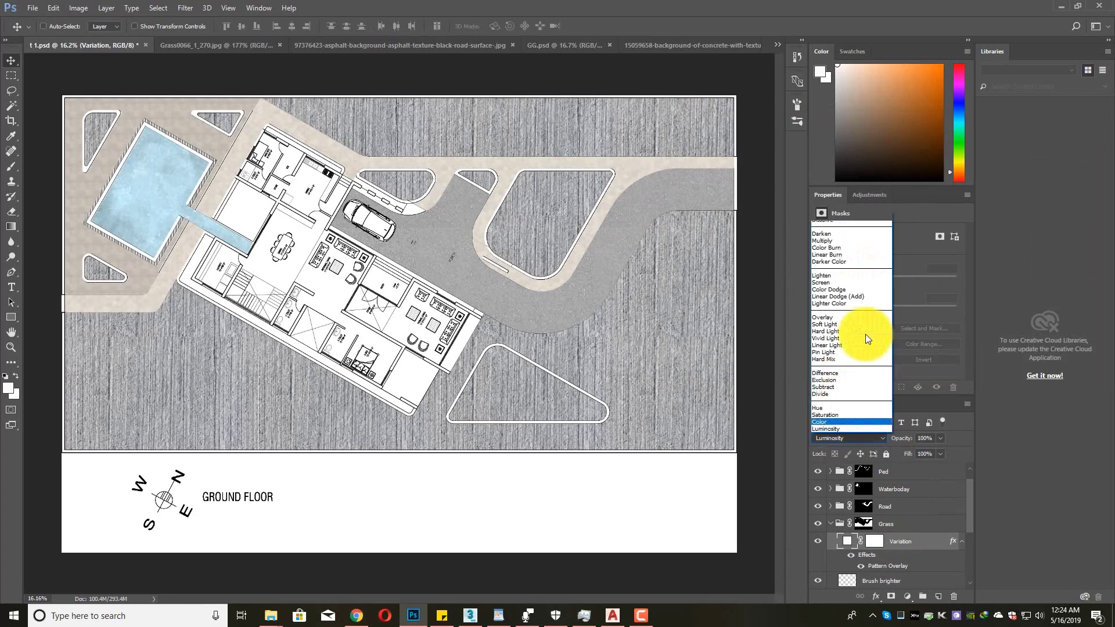
pyautogui.click(834, 216)
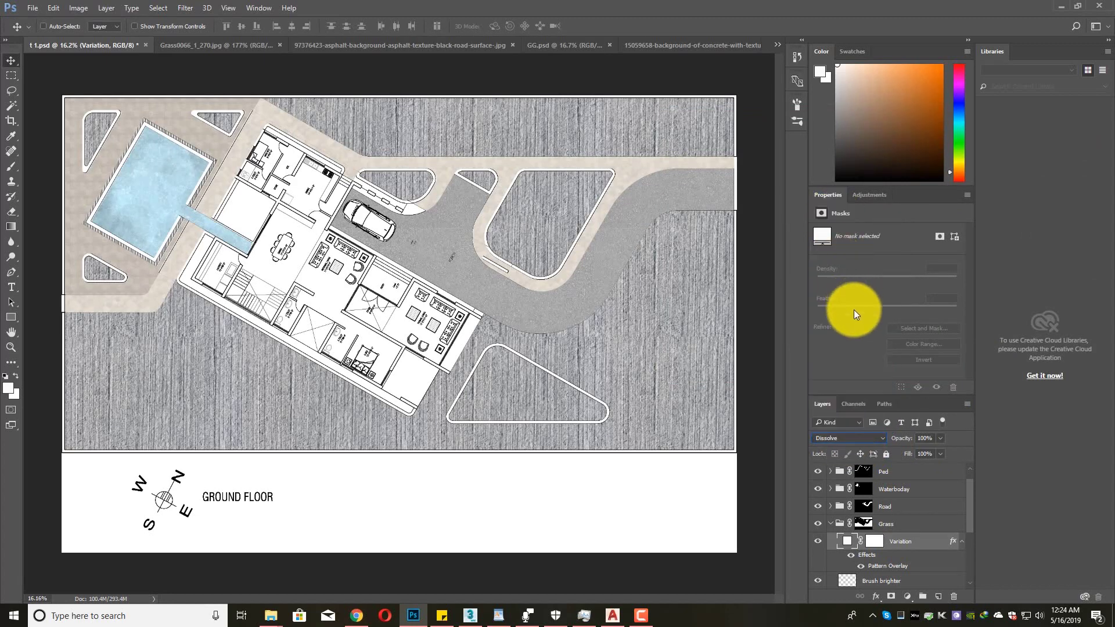
pyautogui.press('Down')
pyautogui.press('Down')
pyautogui.press('Down')
pyautogui.press('Down')
pyautogui.press('Down')
pyautogui.press('Down')
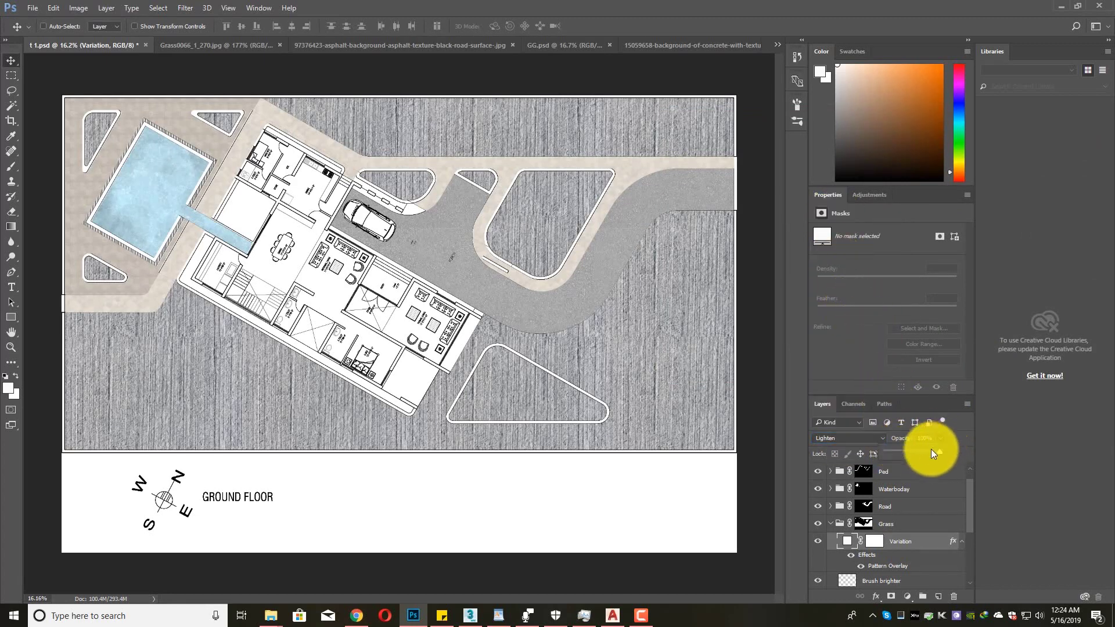
# - Lower the Variation layer's opacity to 26%, set its blend mode to Normal and compare the grass with the layer hidden and shown
pyautogui.moveTo(918, 452); pyautogui.dragTo(904, 452)
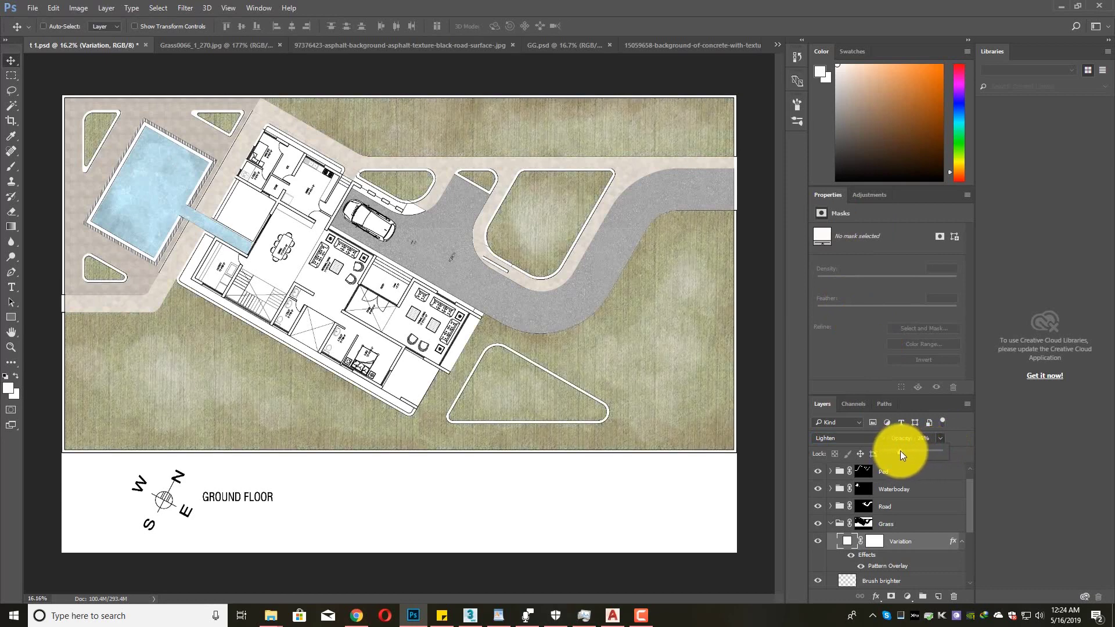
pyautogui.click(860, 438)
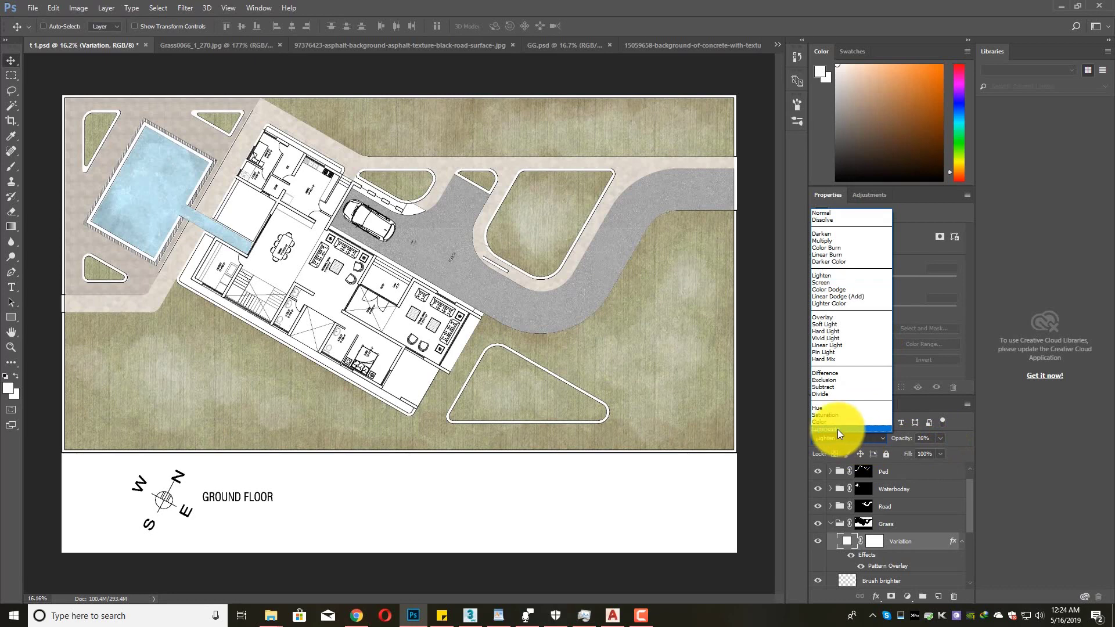
pyautogui.click(820, 214)
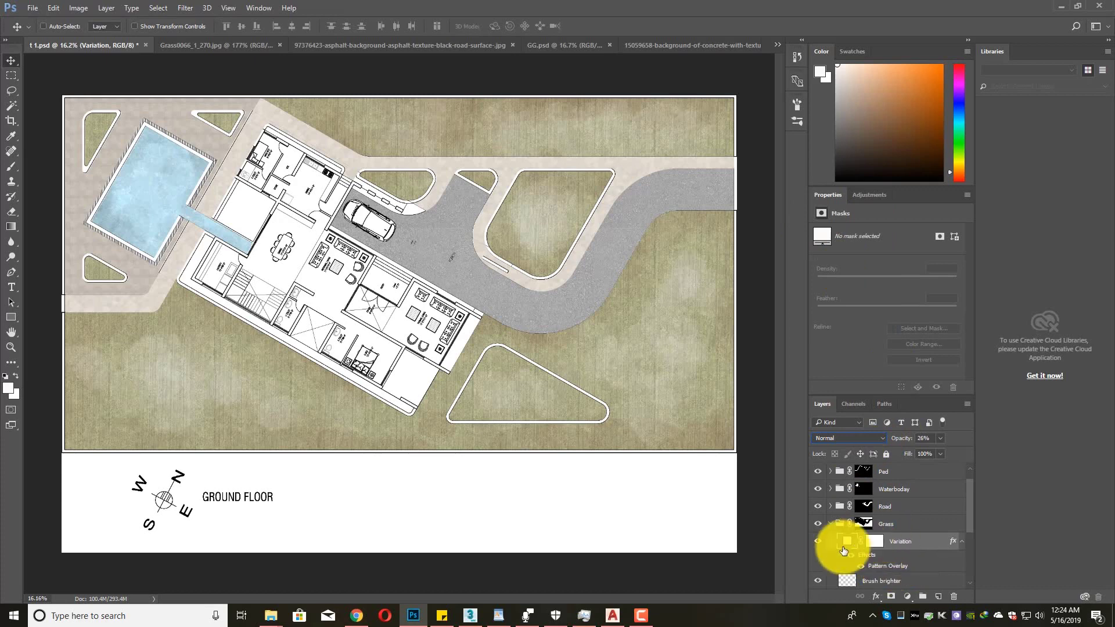
pyautogui.click(820, 542)
pyautogui.click(820, 542)
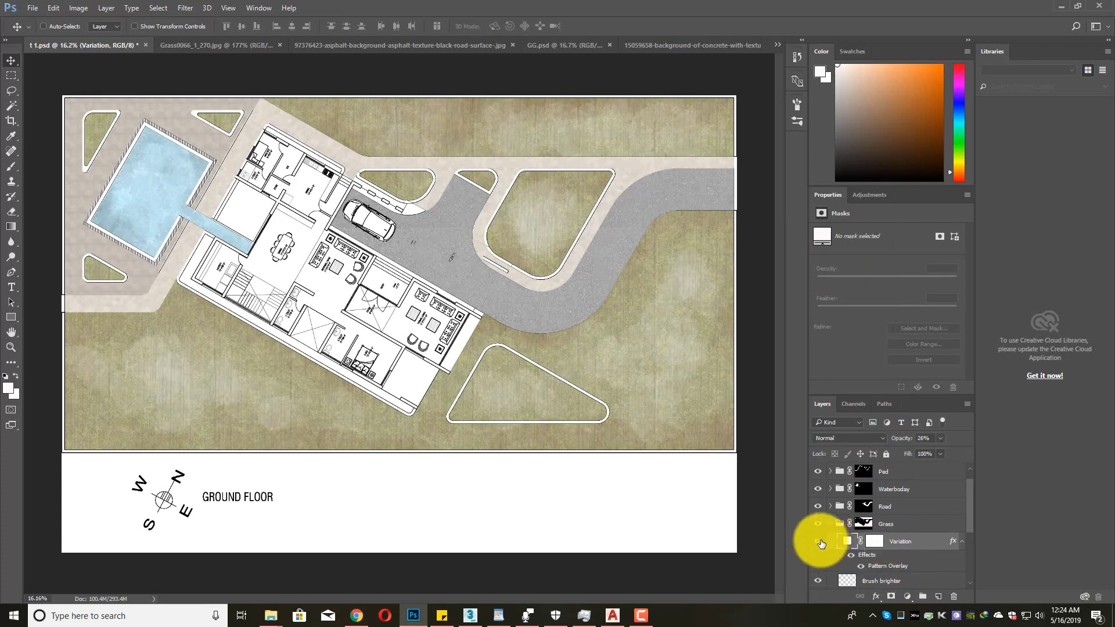
# - Reopen the Variation layer's Pattern Overlay settings and try its blend modes from Dissolve through Hard Light
pyautogui.doubleClick(879, 567)
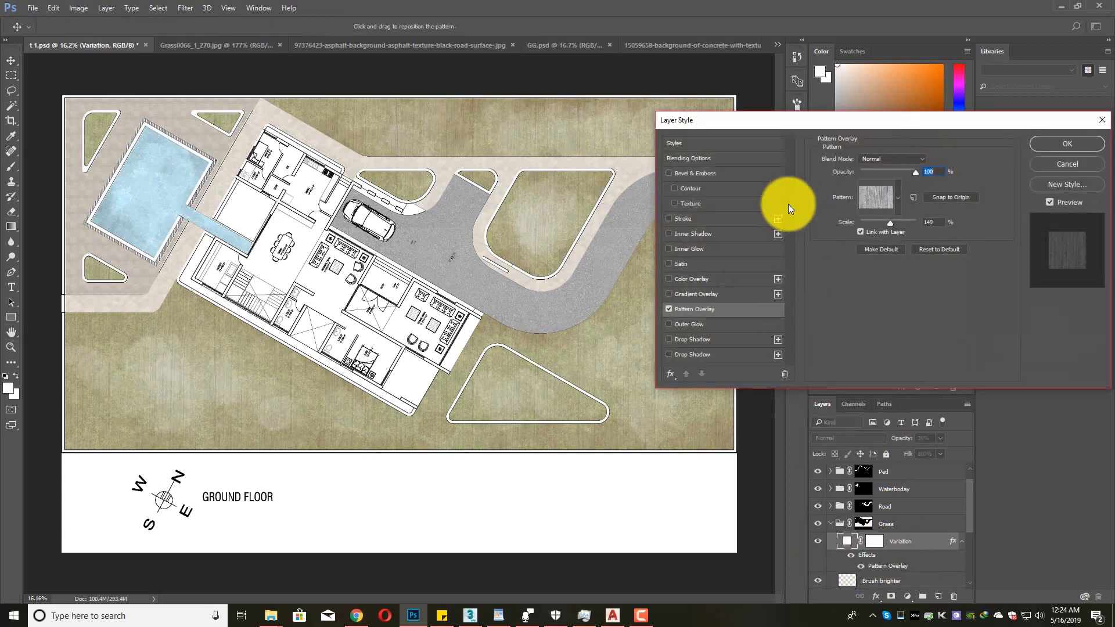
pyautogui.click(869, 159)
pyautogui.click(870, 174)
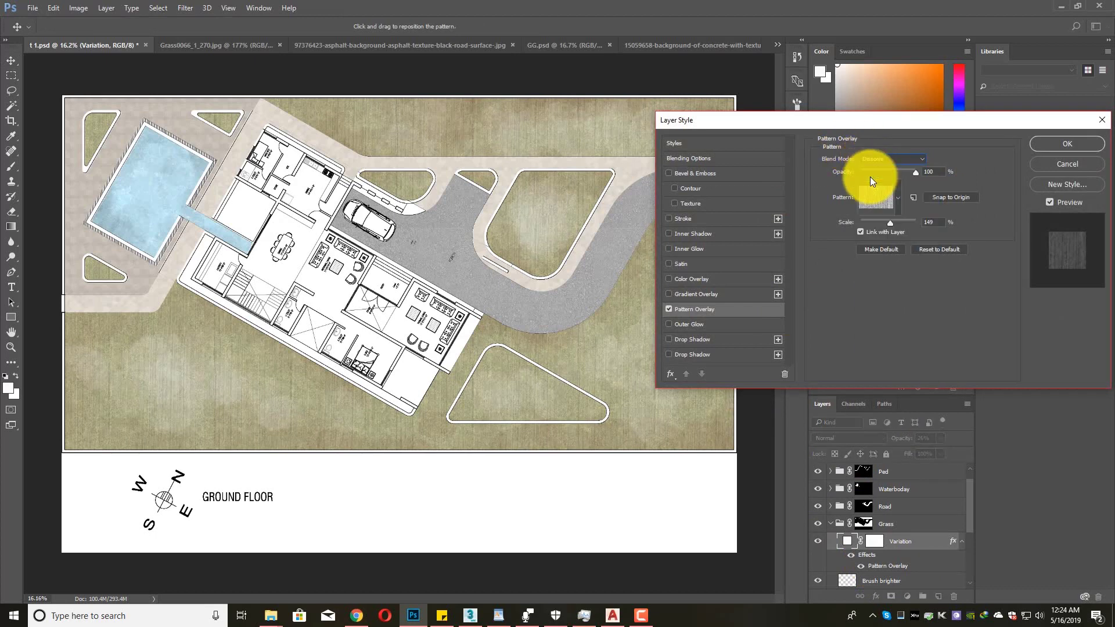
pyautogui.press('Down')
pyautogui.press('Down')
pyautogui.press('Down')
pyautogui.press('Down')
pyautogui.press('Down')
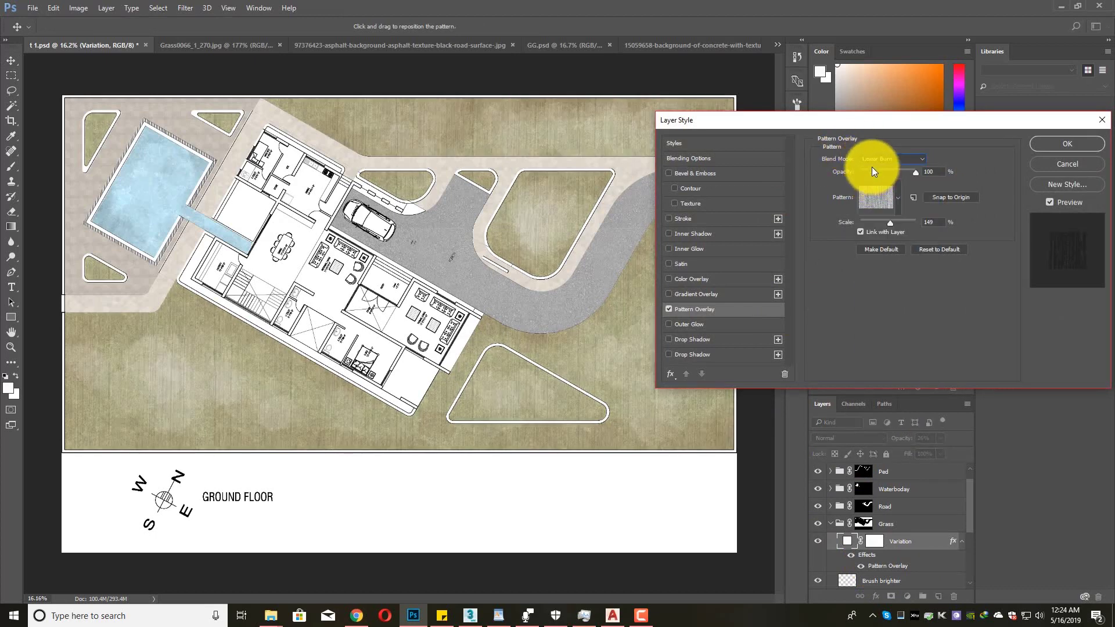
pyautogui.press('Down')
pyautogui.press('Down')
pyautogui.press('Down')
pyautogui.press('Down')
pyautogui.press('Down')
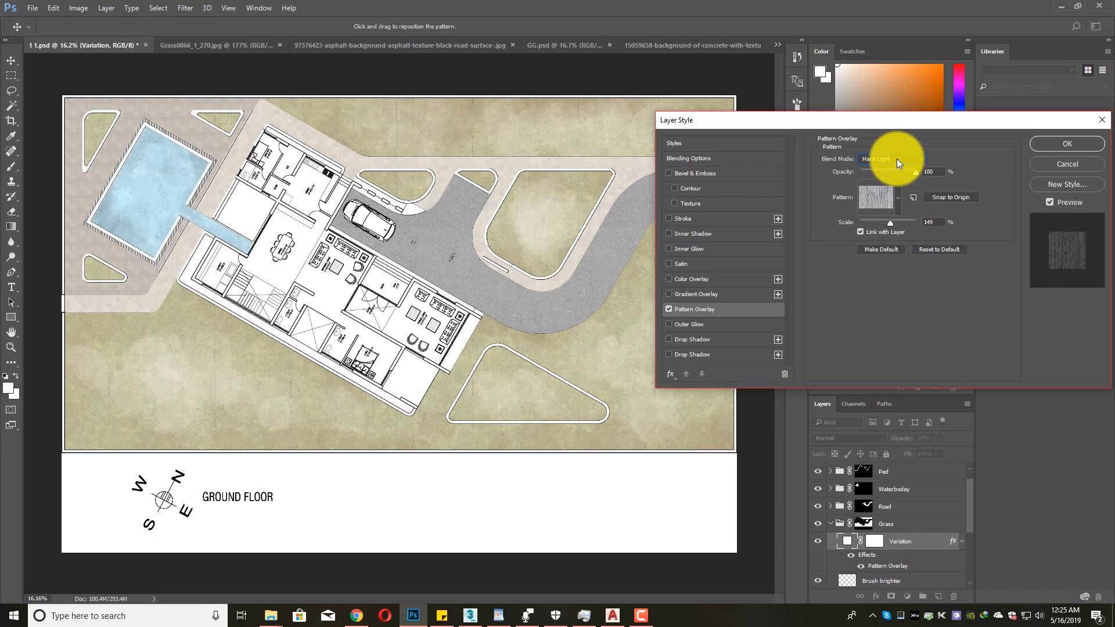
# - Return the pattern overlay to Normal, compare the darkening blend modes through Color Burn, and accept the layer style
pyautogui.click(897, 159)
pyautogui.click(874, 166)
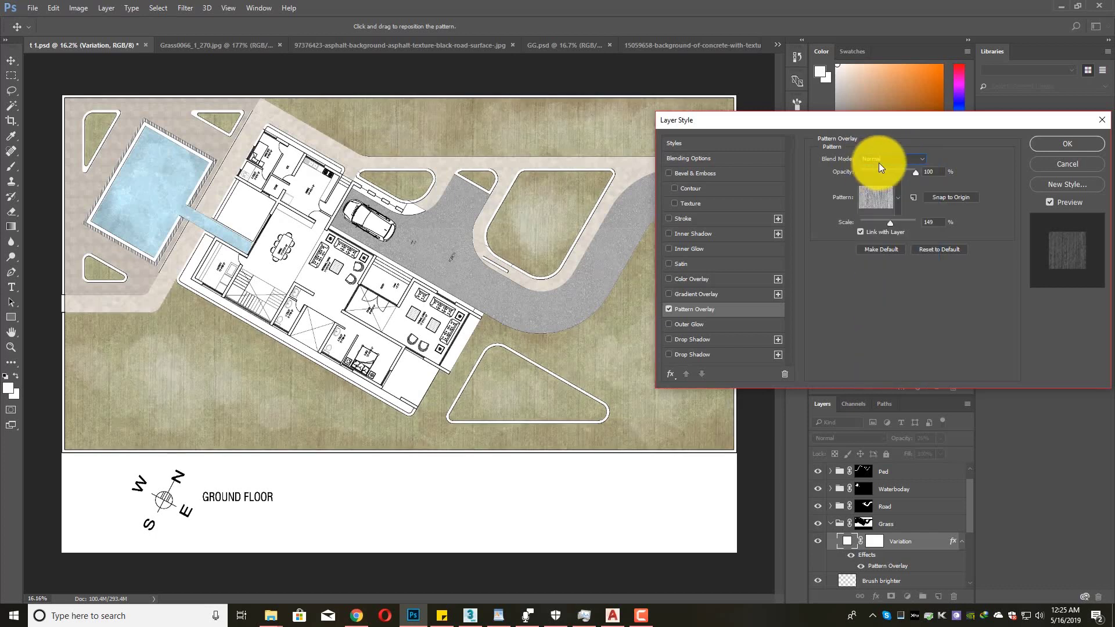
pyautogui.press('Down')
pyautogui.press('Down')
pyautogui.press('Down')
pyautogui.press('Down')
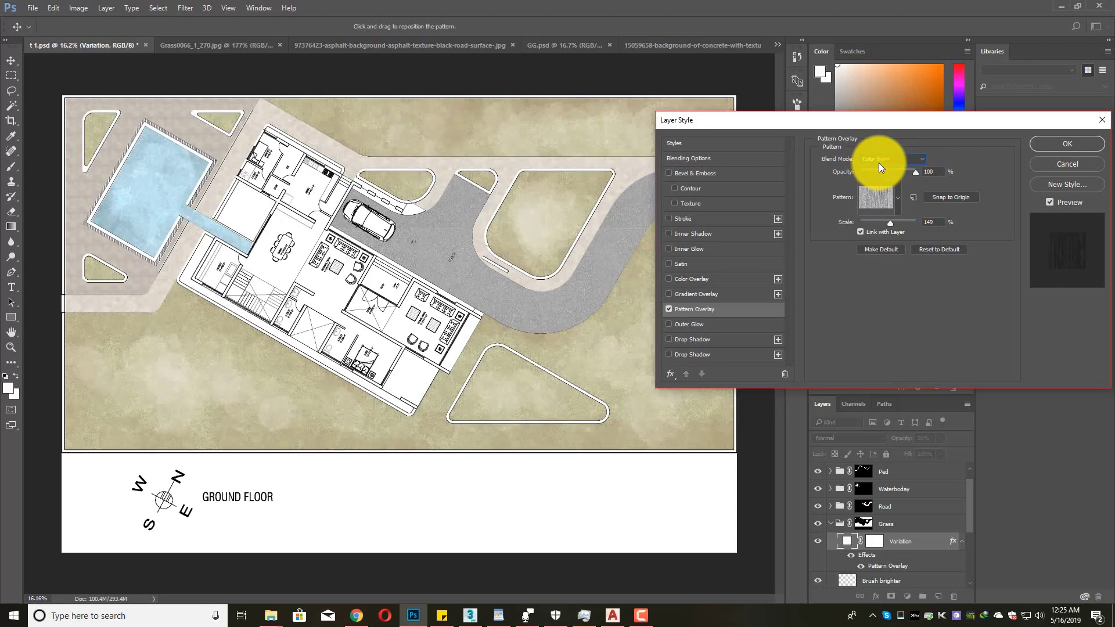
pyautogui.press('Down')
pyautogui.press('Up')
pyautogui.click(1055, 143)
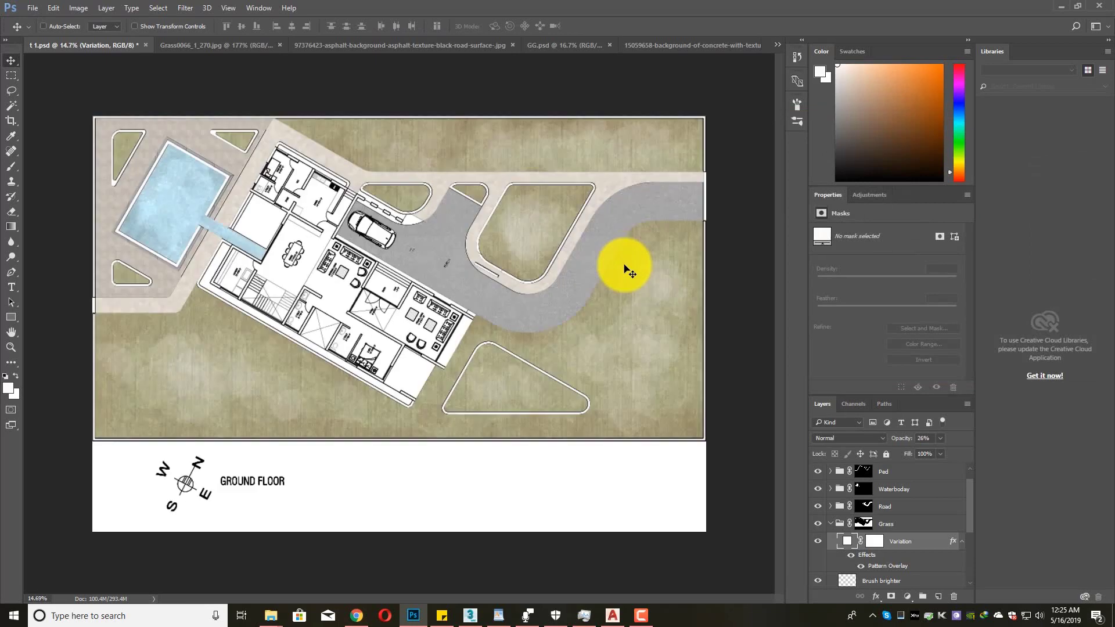
# - Lower the Variation layer's opacity to 13%, comparing the grass with the layer hidden and shown
pyautogui.click(819, 541)
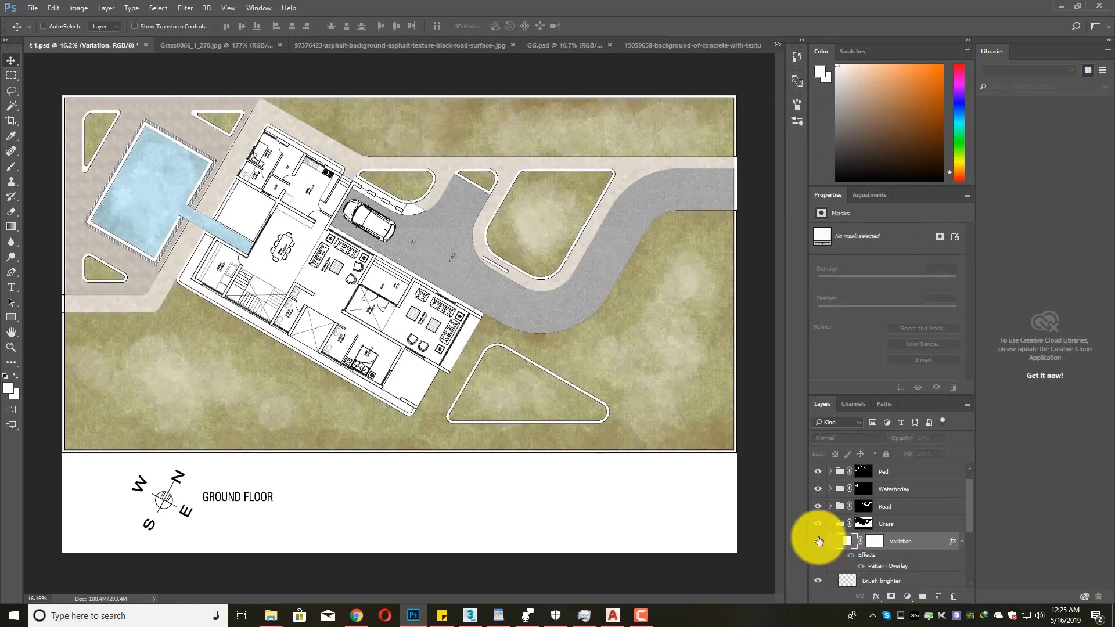
pyautogui.click(819, 542)
pyautogui.scroll(3, 559, 372)
pyautogui.scroll(2, 559, 373)
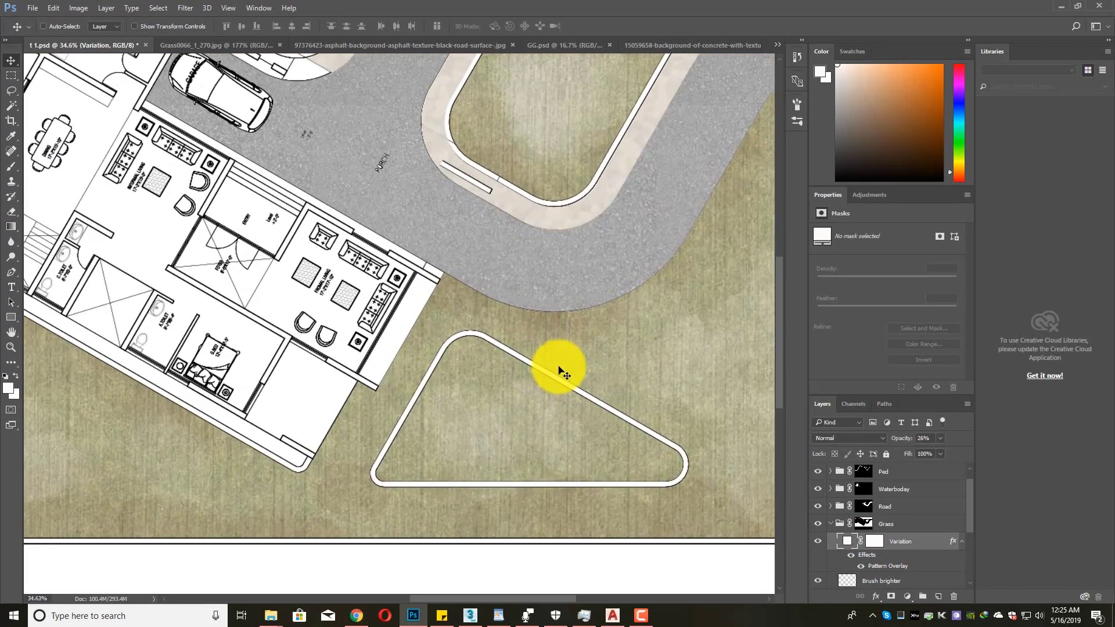
pyautogui.scroll(1, 558, 367)
pyautogui.click(818, 541)
pyautogui.click(818, 541)
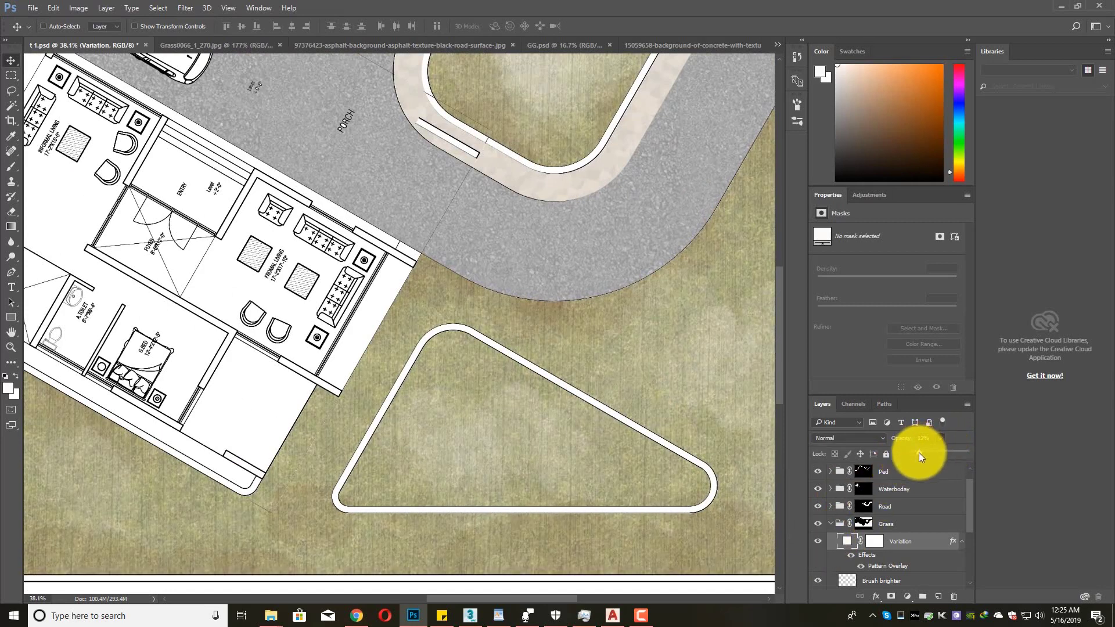
pyautogui.click(818, 541)
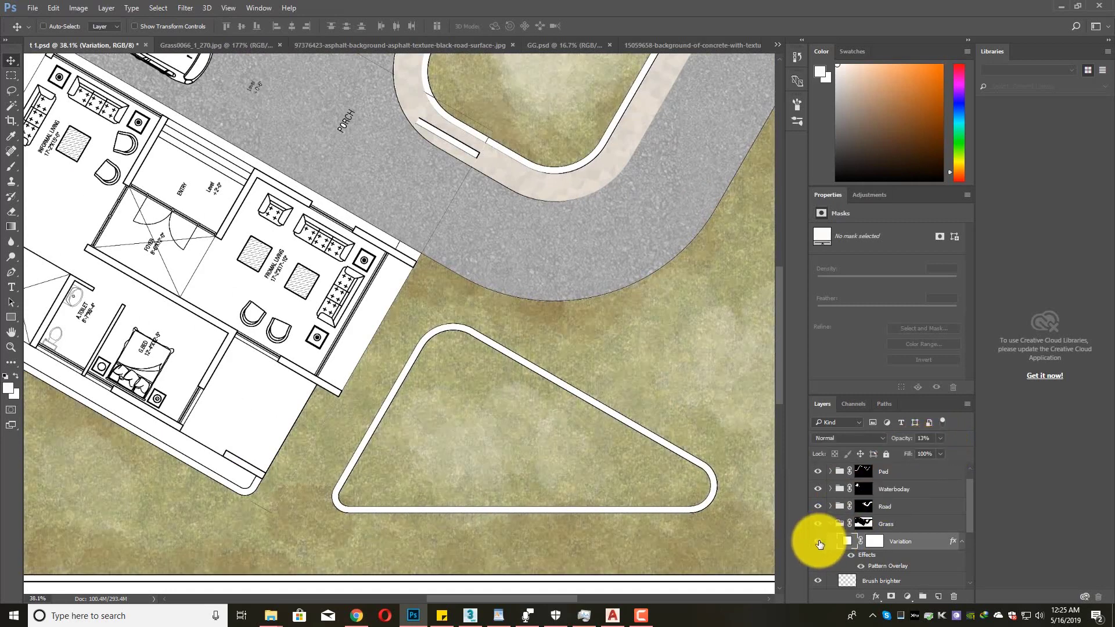
pyautogui.scroll(-3, 500, 404)
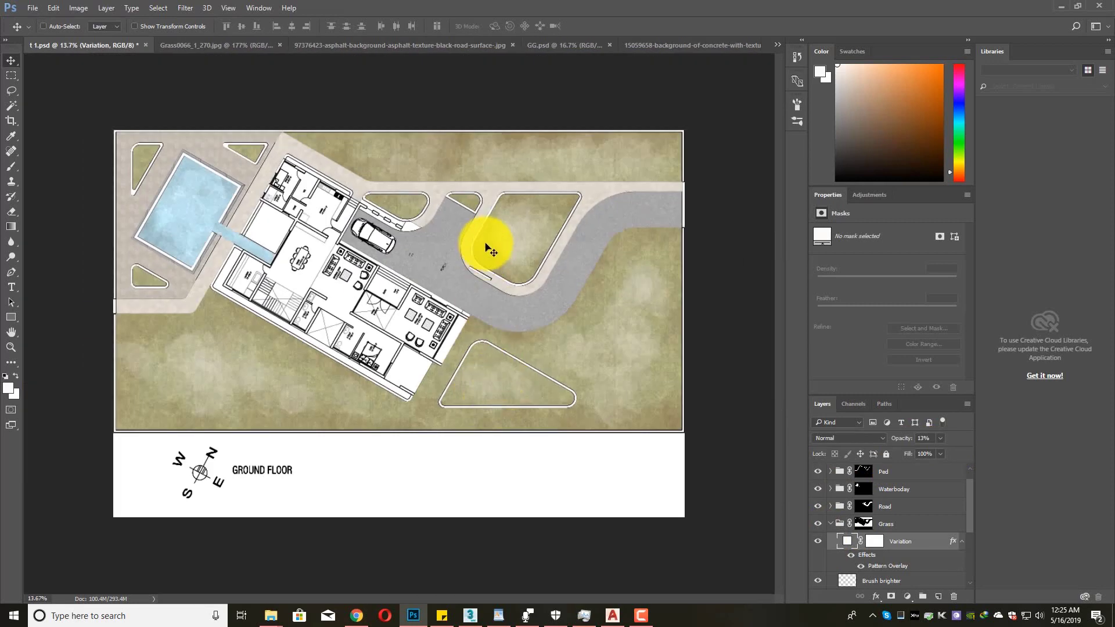
pyautogui.scroll(2, 491, 250)
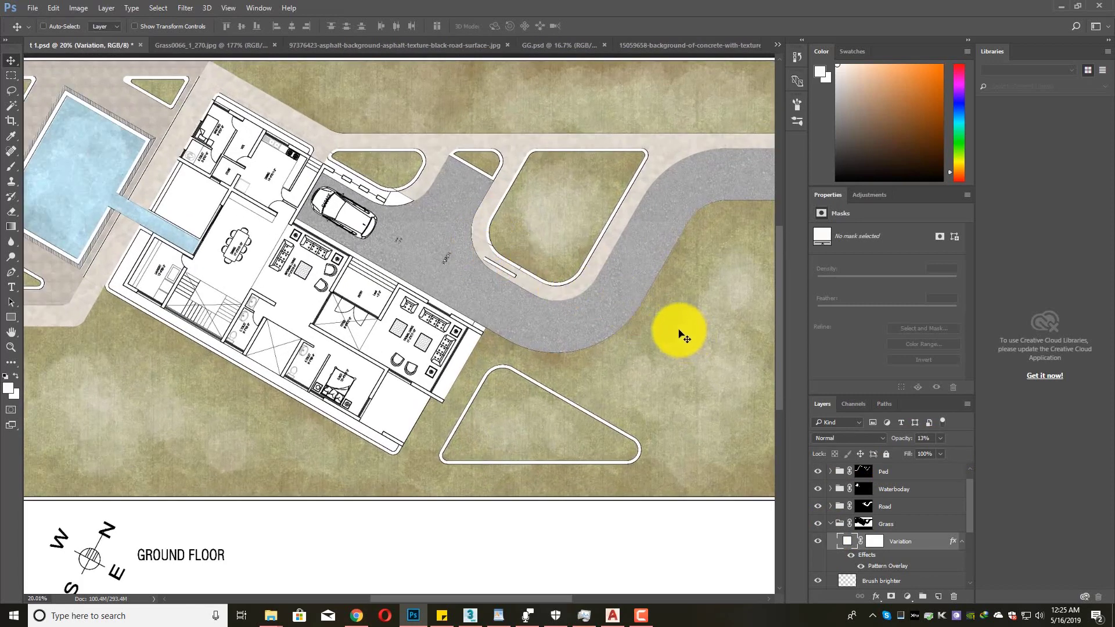
pyautogui.scroll(-2, 639, 340)
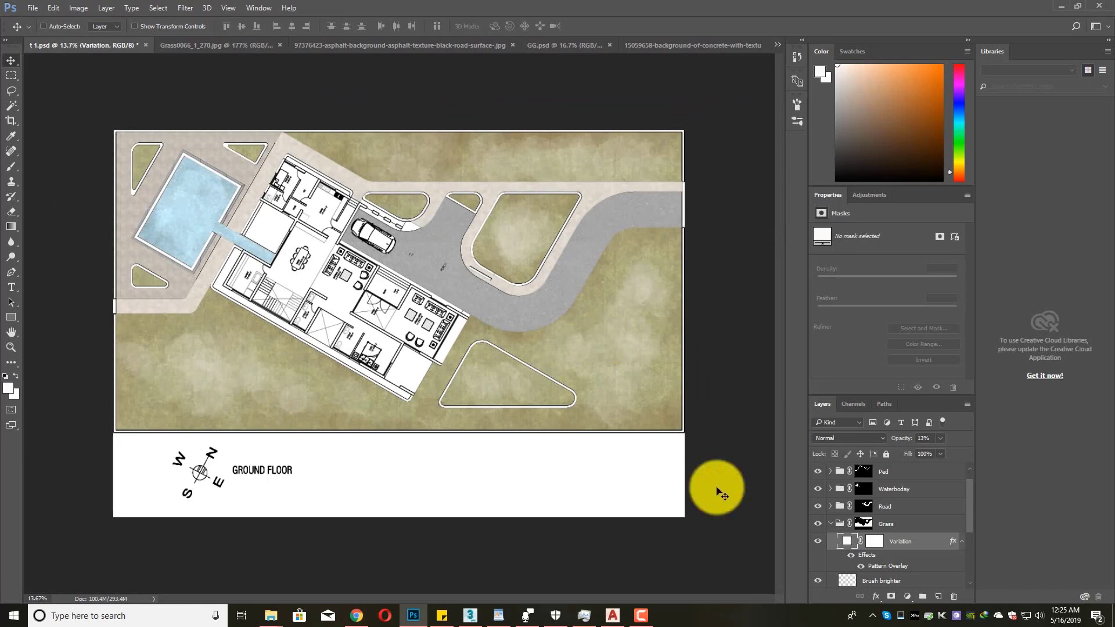
pyautogui.scroll(1, 569, 383)
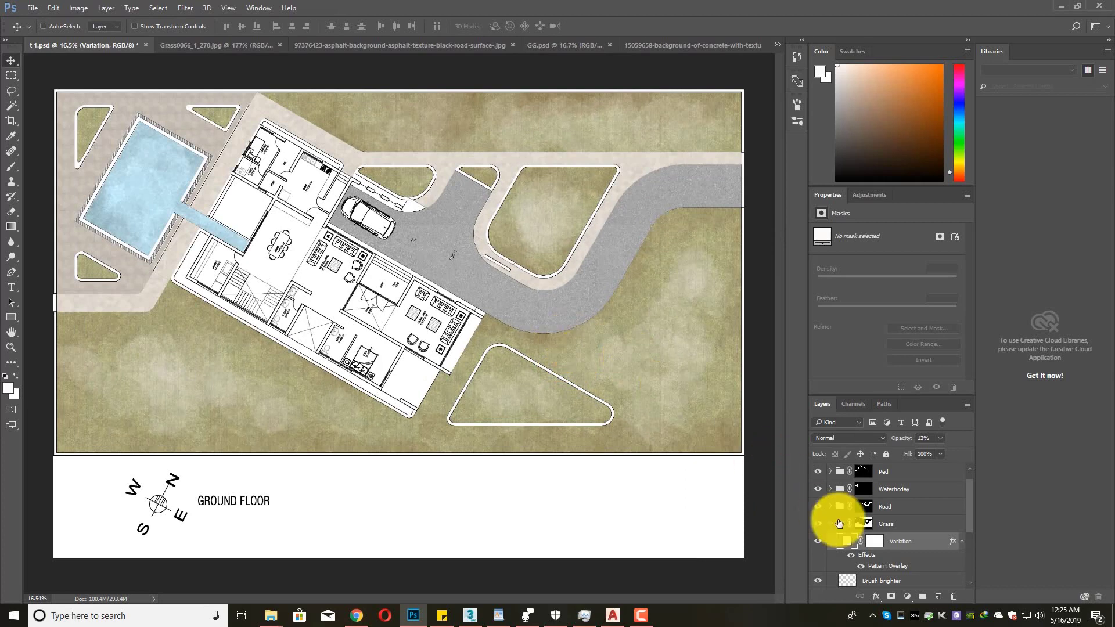
# - Hide the Variation, Brush brighter, Brush darker and grass layers in the Grass group
pyautogui.scroll(-2, 909, 532)
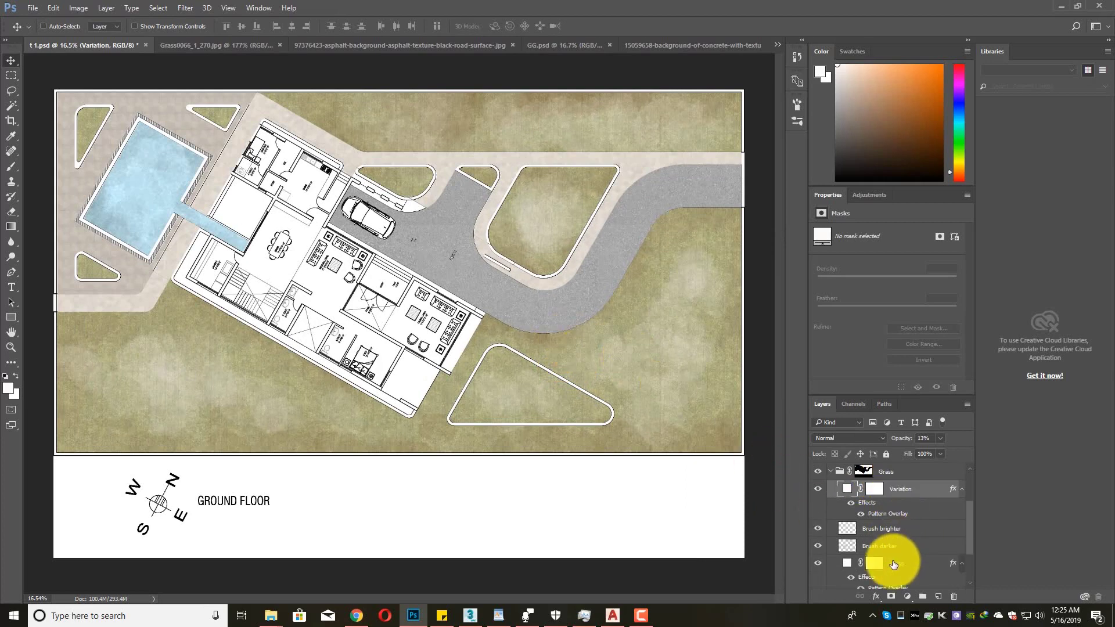
pyautogui.scroll(-1, 880, 540)
pyautogui.click(817, 475)
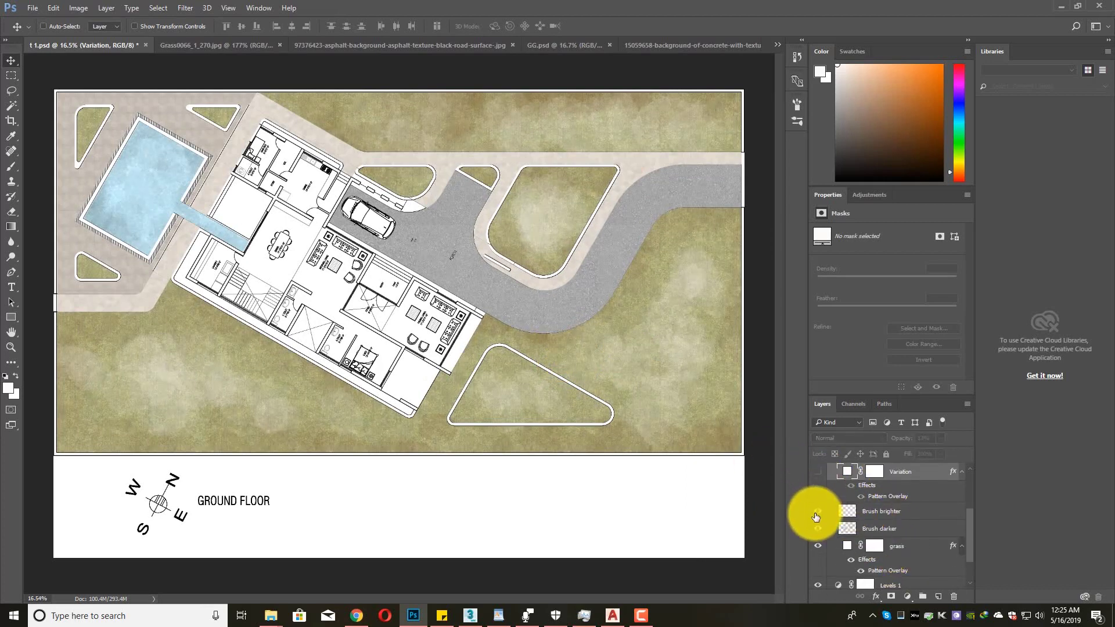
pyautogui.click(818, 515)
pyautogui.click(821, 531)
pyautogui.scroll(-2, 846, 514)
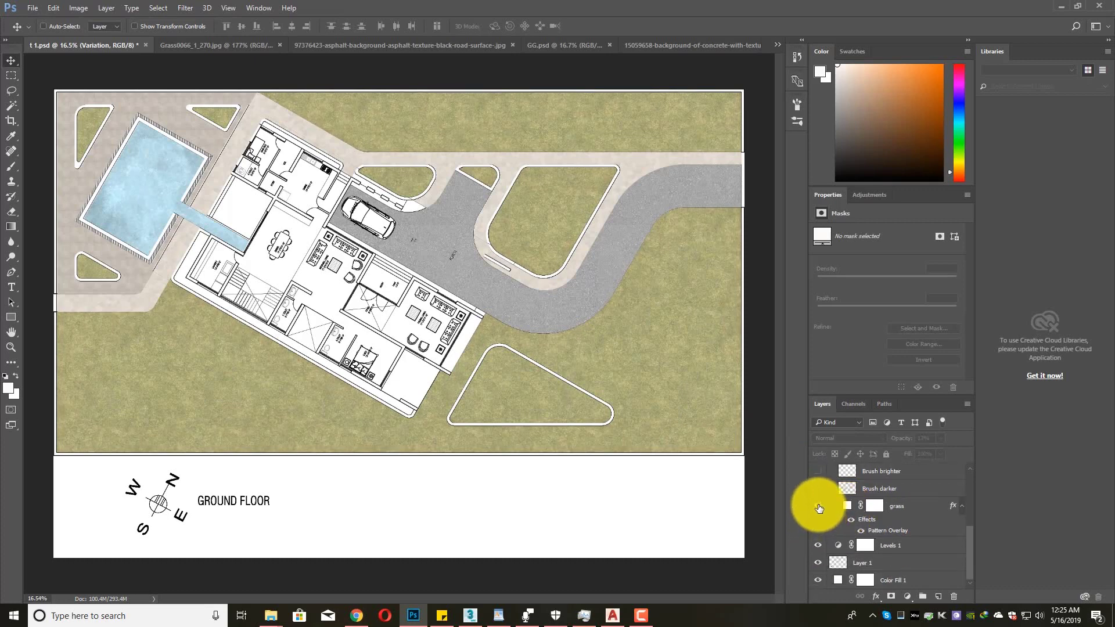
pyautogui.click(818, 508)
pyautogui.scroll(2, 846, 504)
pyautogui.scroll(2, 867, 504)
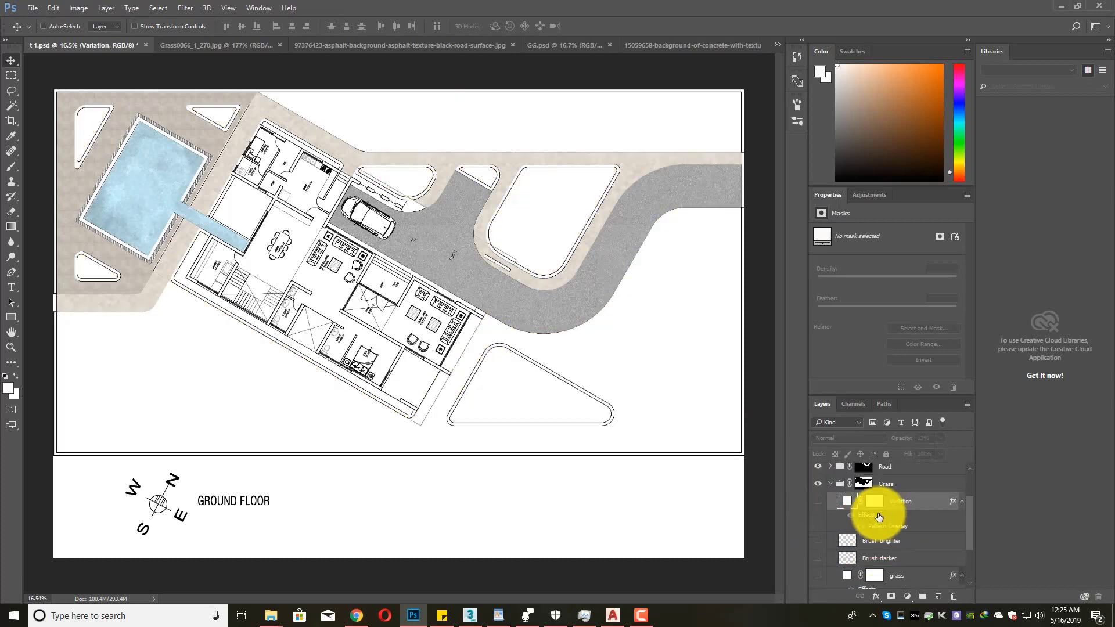
# - Show the grass, Brush darker, Brush brighter and Variation layers again in the Grass group
pyautogui.click(886, 504)
pyautogui.scroll(-3, 886, 506)
pyautogui.scroll(-1, 886, 505)
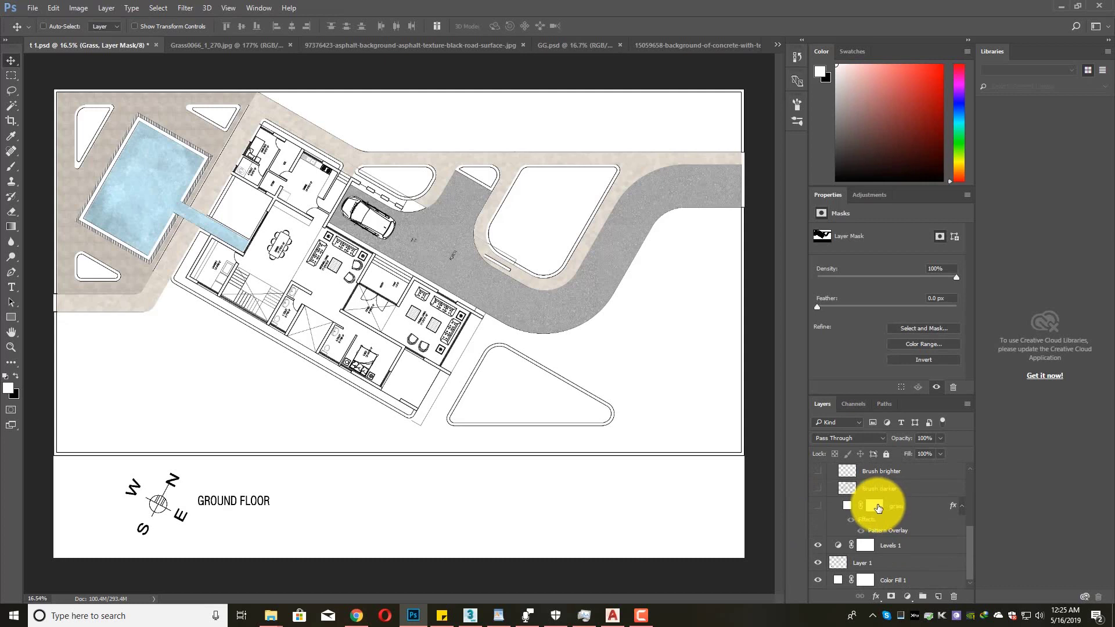
pyautogui.click(819, 507)
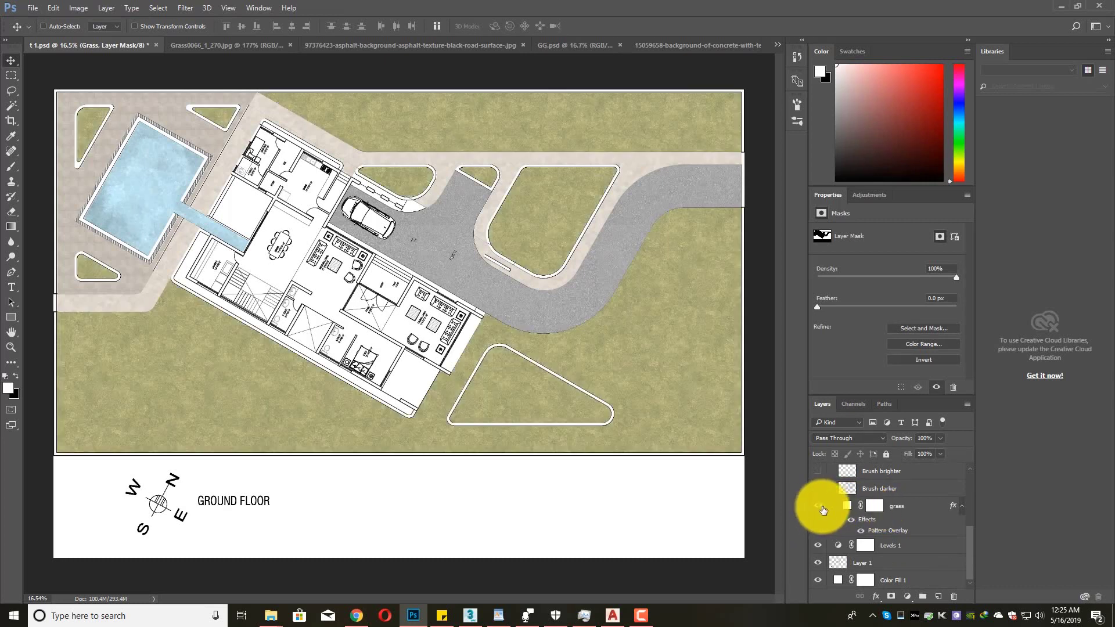
pyautogui.scroll(1, 824, 510)
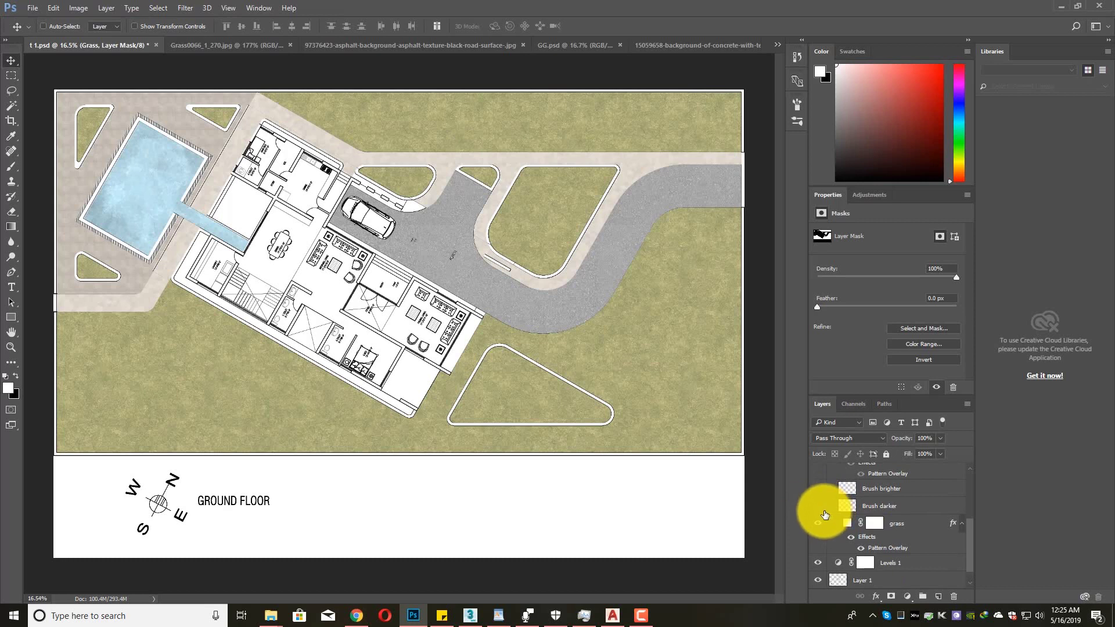
pyautogui.click(818, 511)
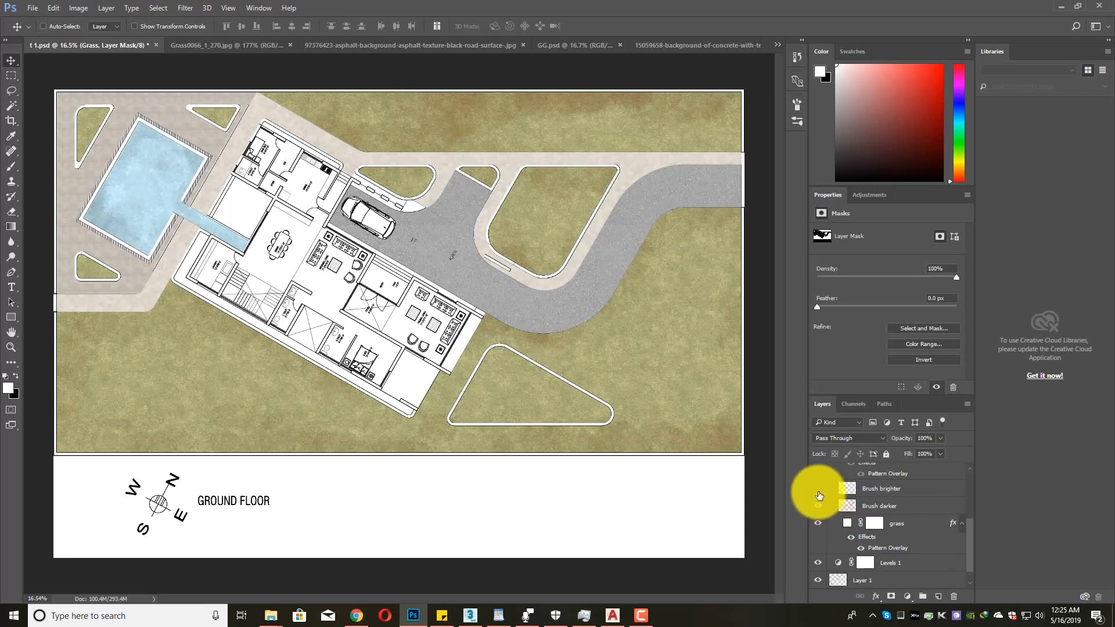
pyautogui.click(819, 495)
pyautogui.scroll(2, 820, 495)
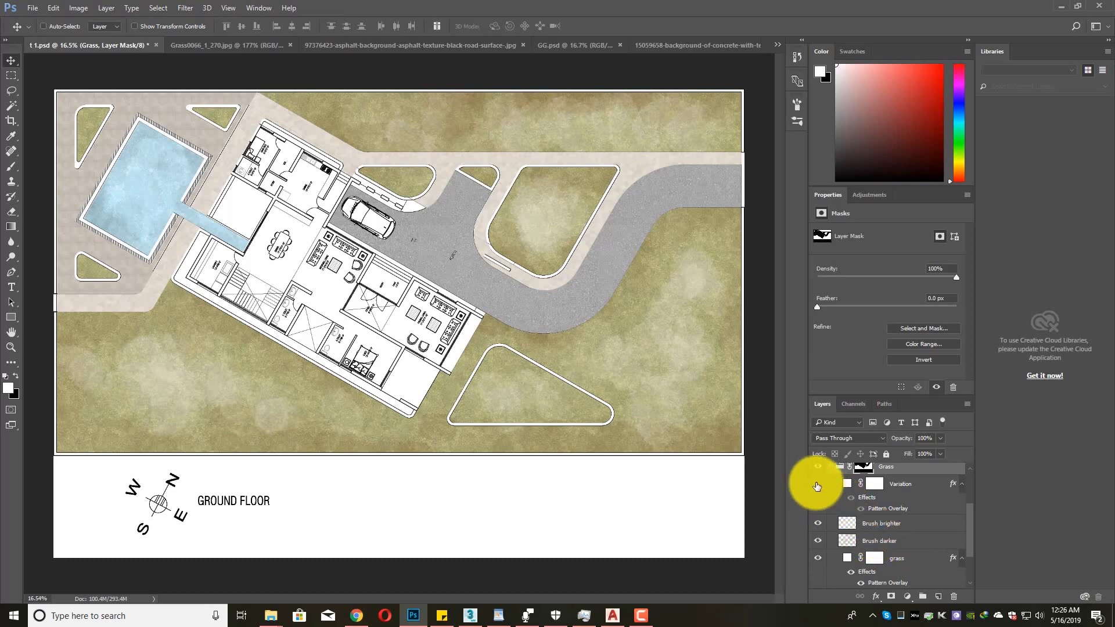
pyautogui.scroll(1, 605, 380)
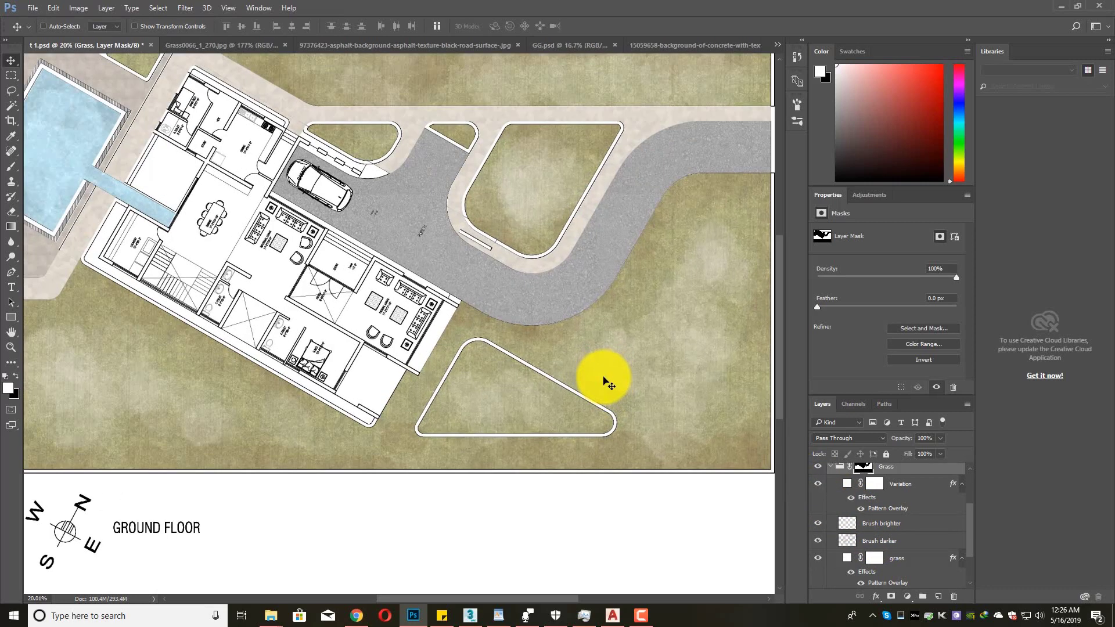
pyautogui.scroll(-1, 604, 380)
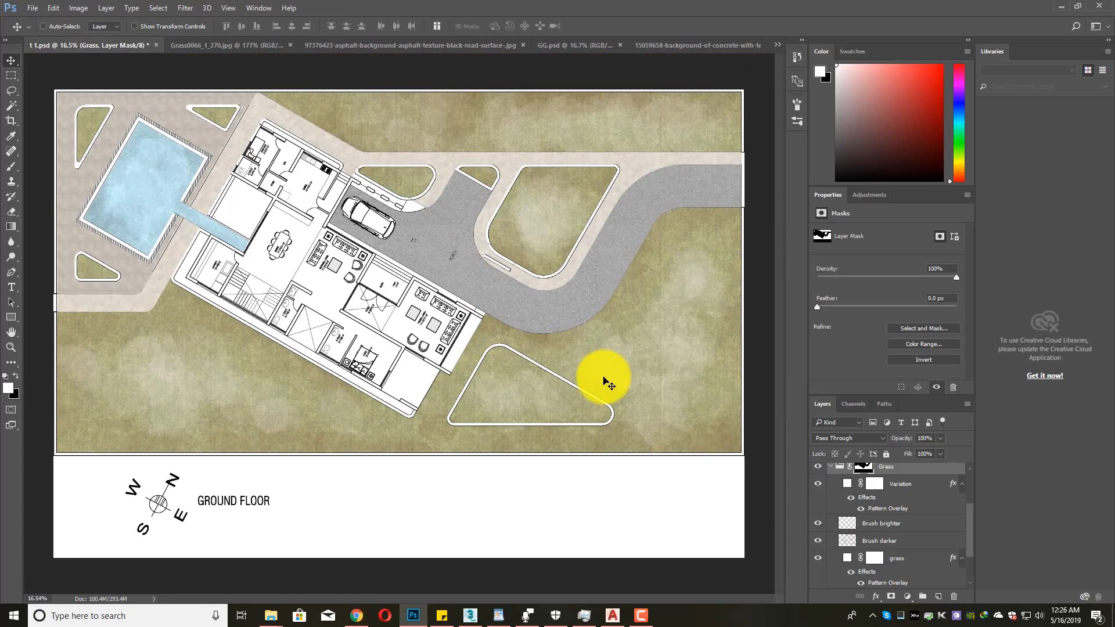
# - Collapse the Grass group, inspect the pool and driveway areas, and select the Road group
pyautogui.scroll(2, 883, 511)
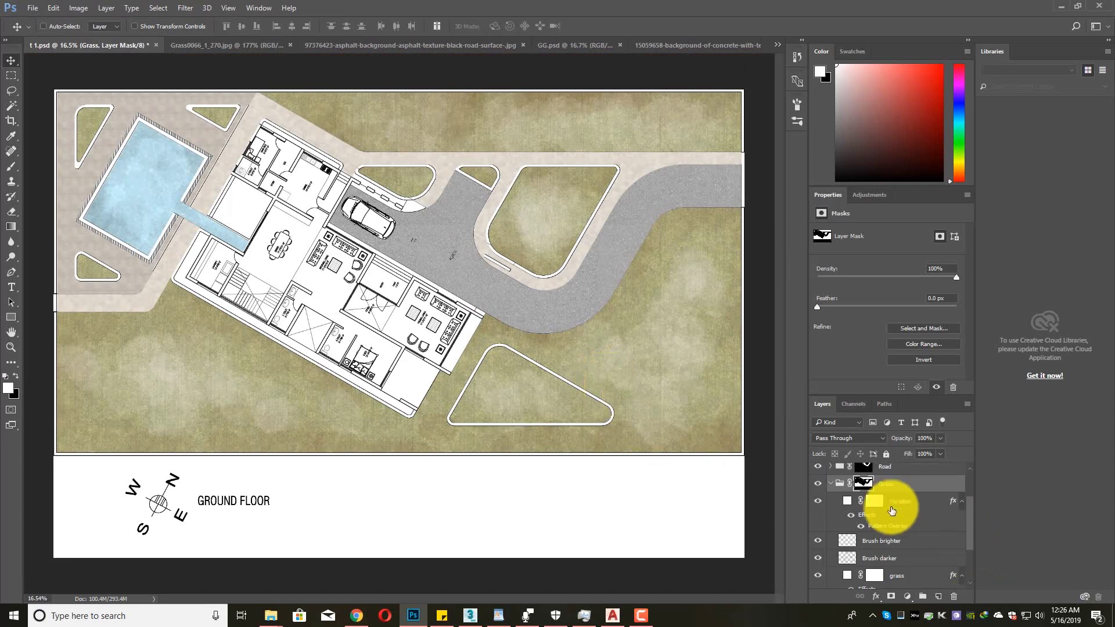
pyautogui.scroll(1, 892, 509)
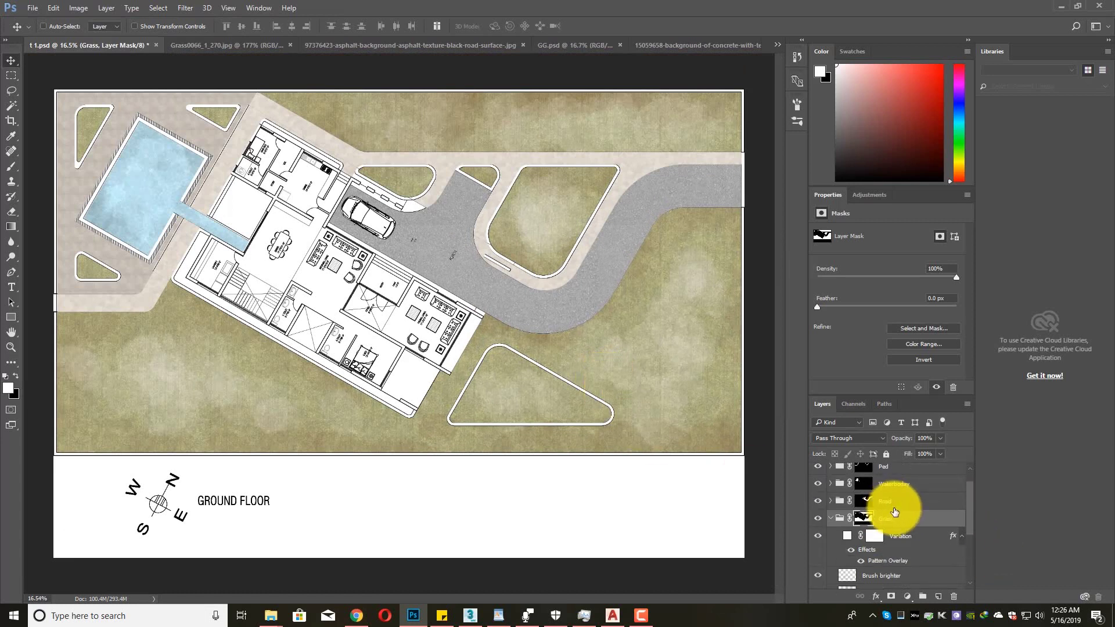
pyautogui.click(831, 518)
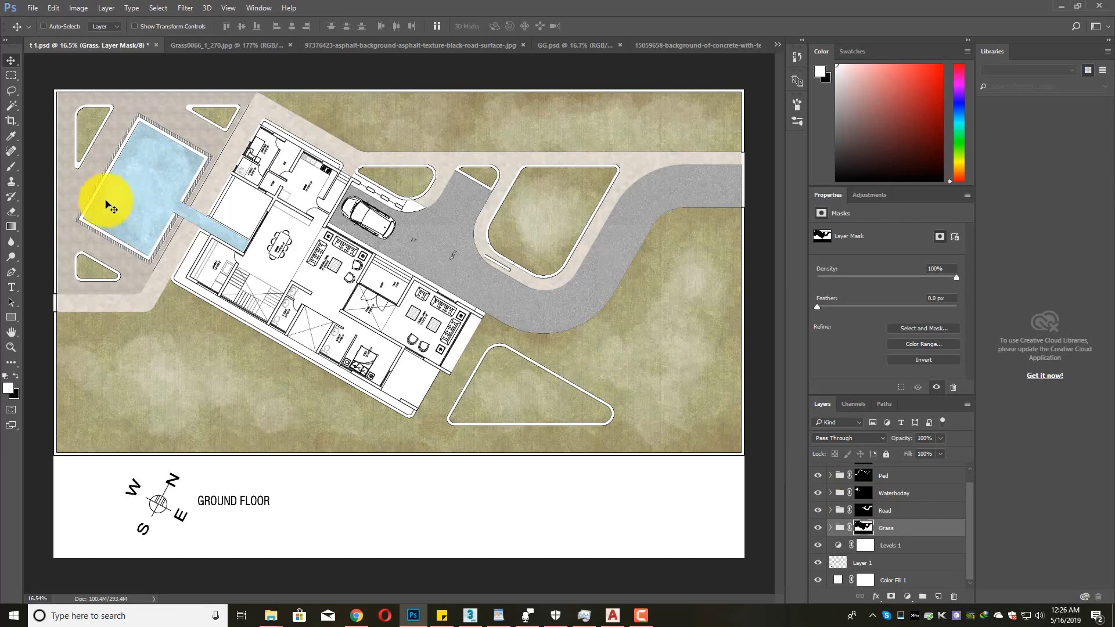
pyautogui.scroll(6, 105, 204)
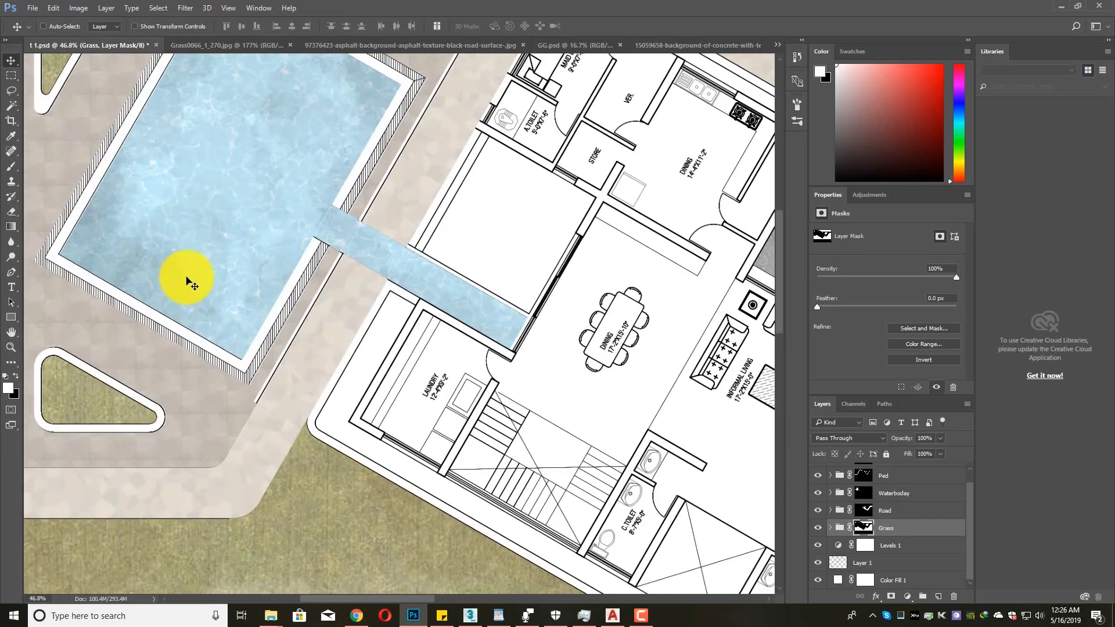
pyautogui.scroll(-2, 243, 312)
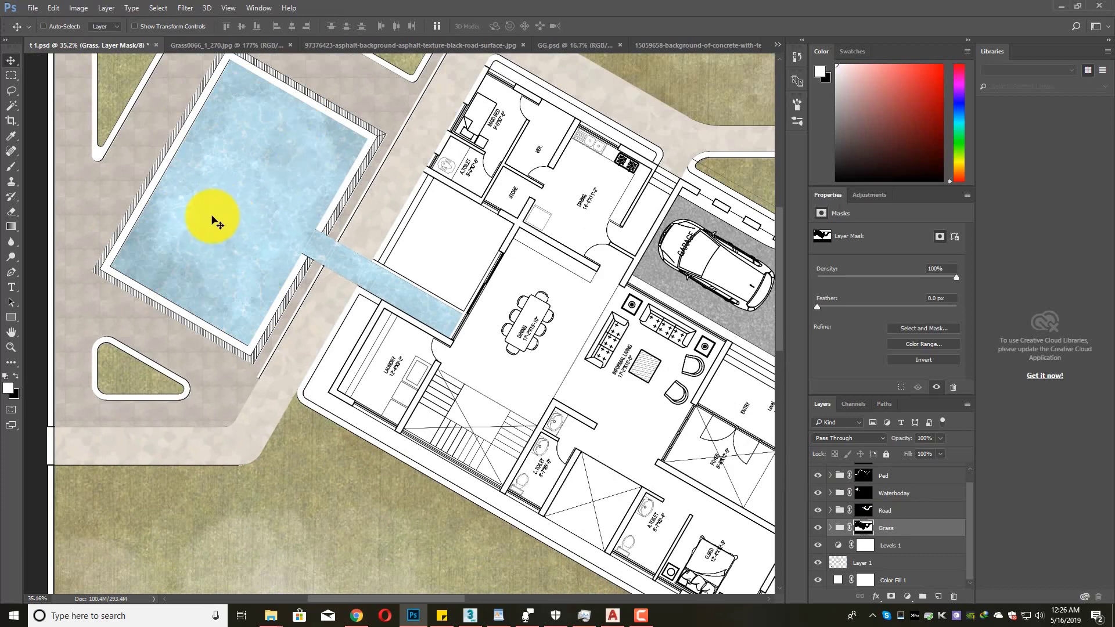
pyautogui.scroll(-4, 212, 219)
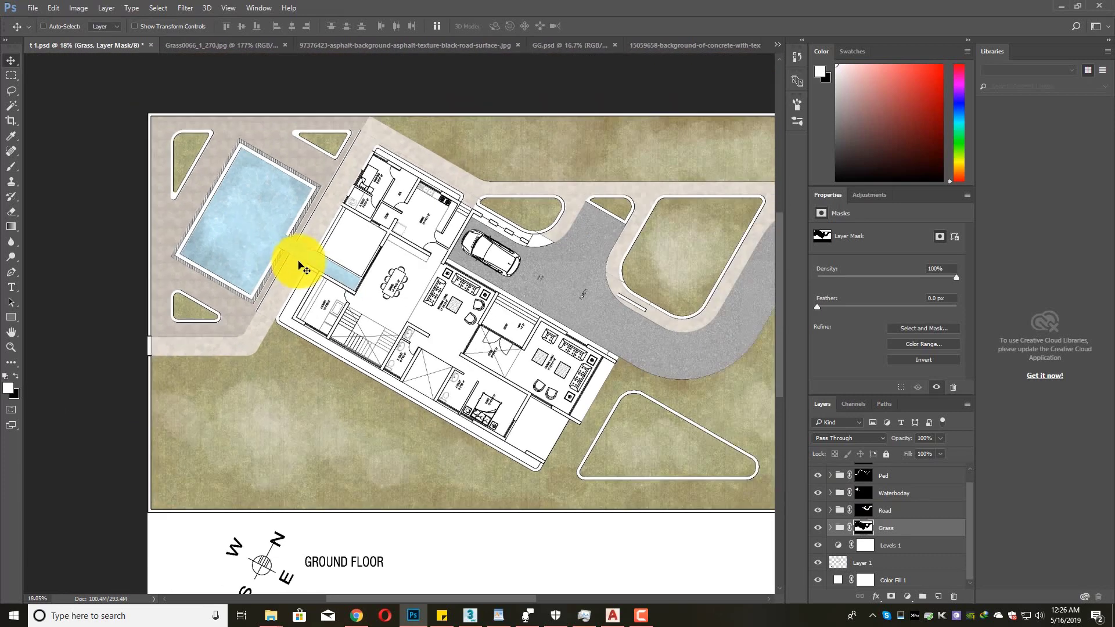
pyautogui.scroll(2, 504, 308)
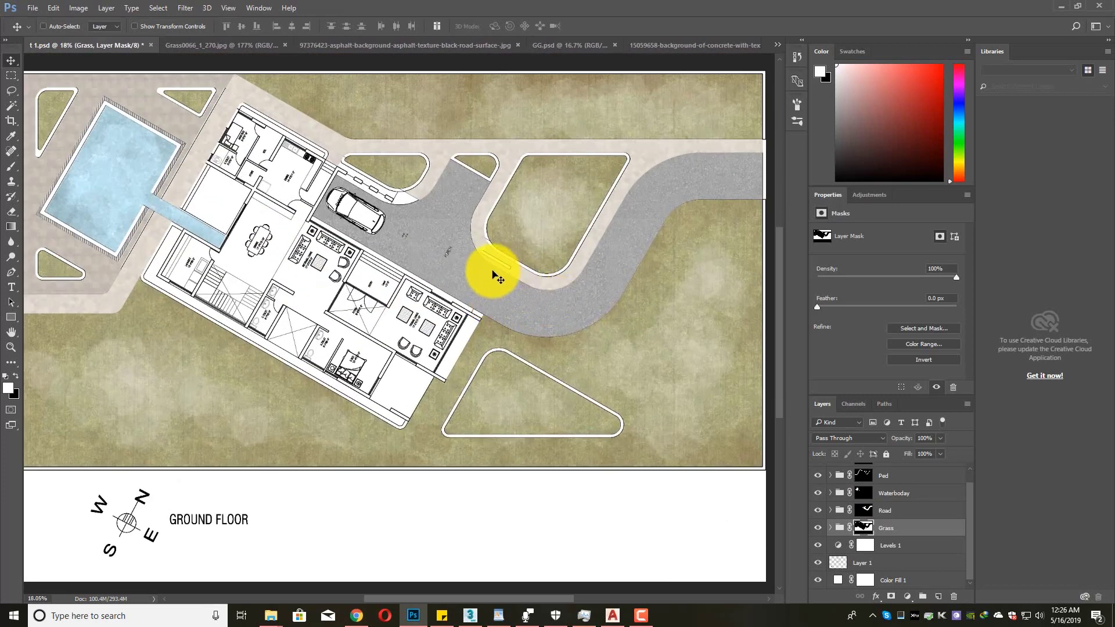
pyautogui.click(891, 512)
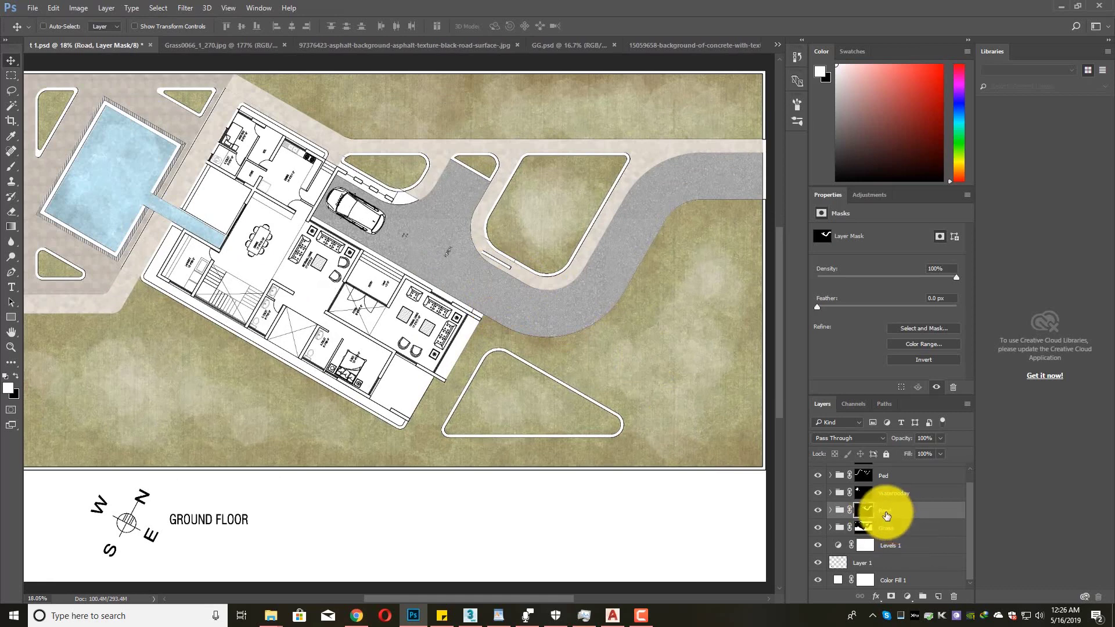
pyautogui.scroll(-1, 401, 337)
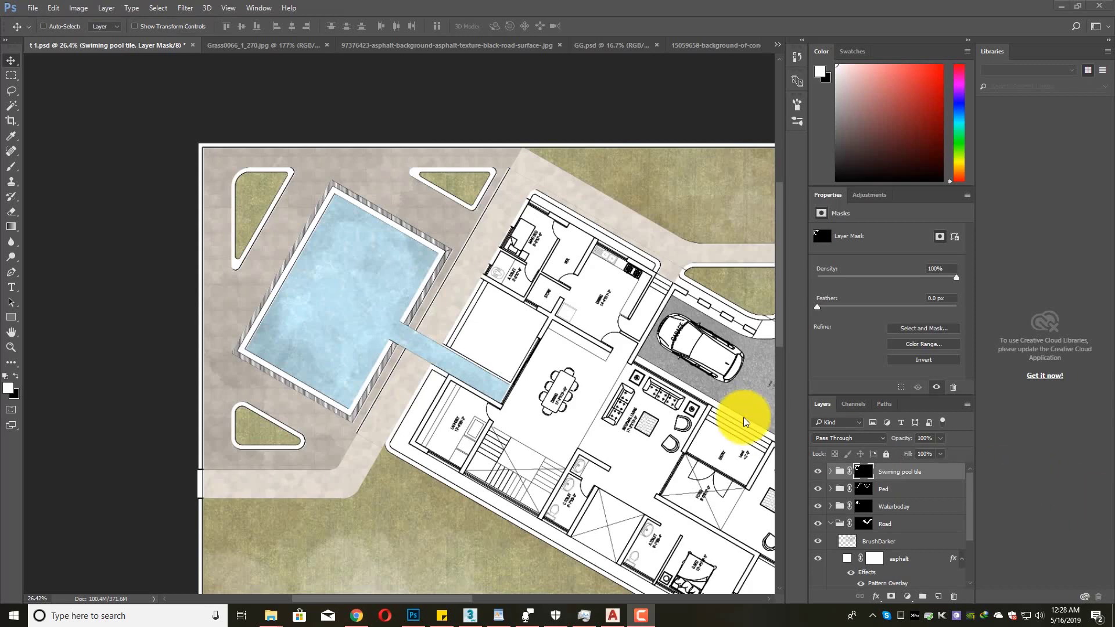
# - Collapse the Road group and expand the Grass group to reach its brush layers
pyautogui.scroll(-5, 352, 319)
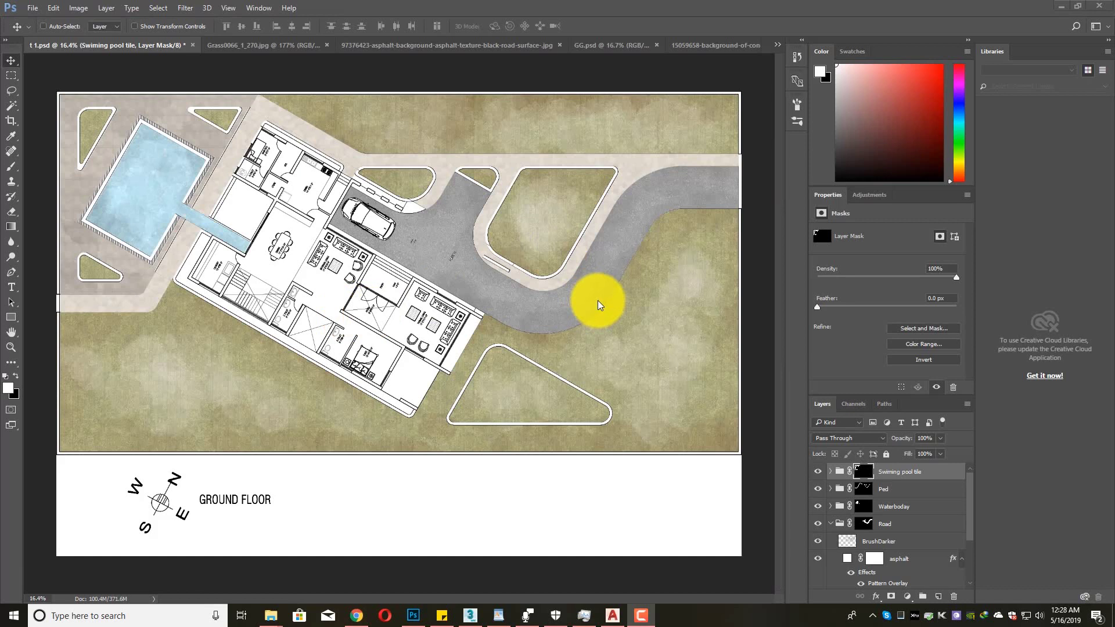
pyautogui.scroll(-3, 907, 517)
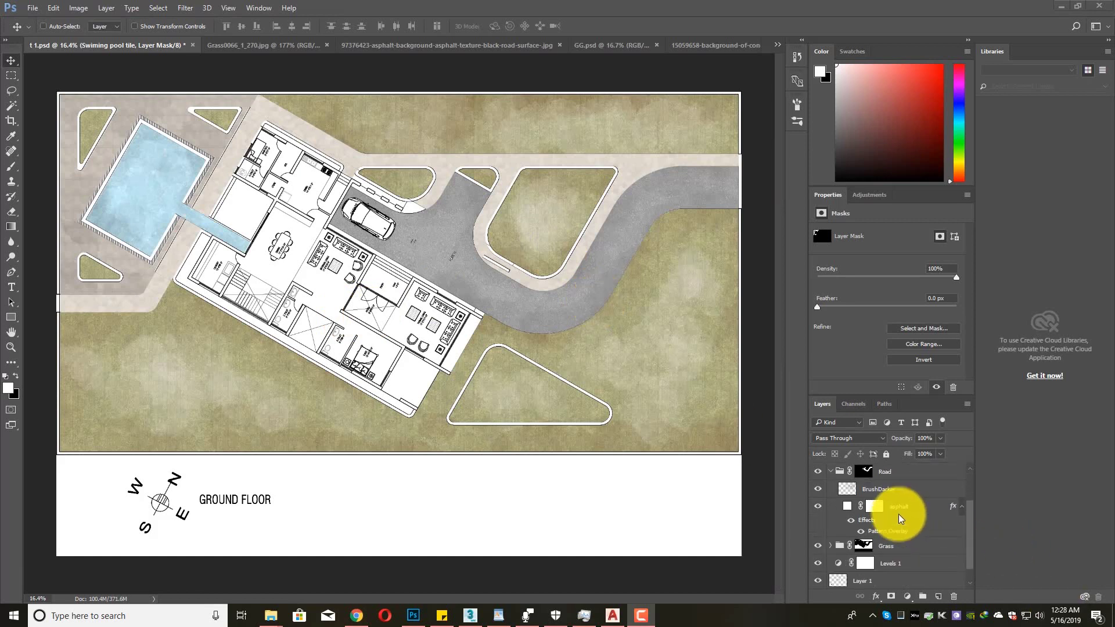
pyautogui.scroll(1, 863, 507)
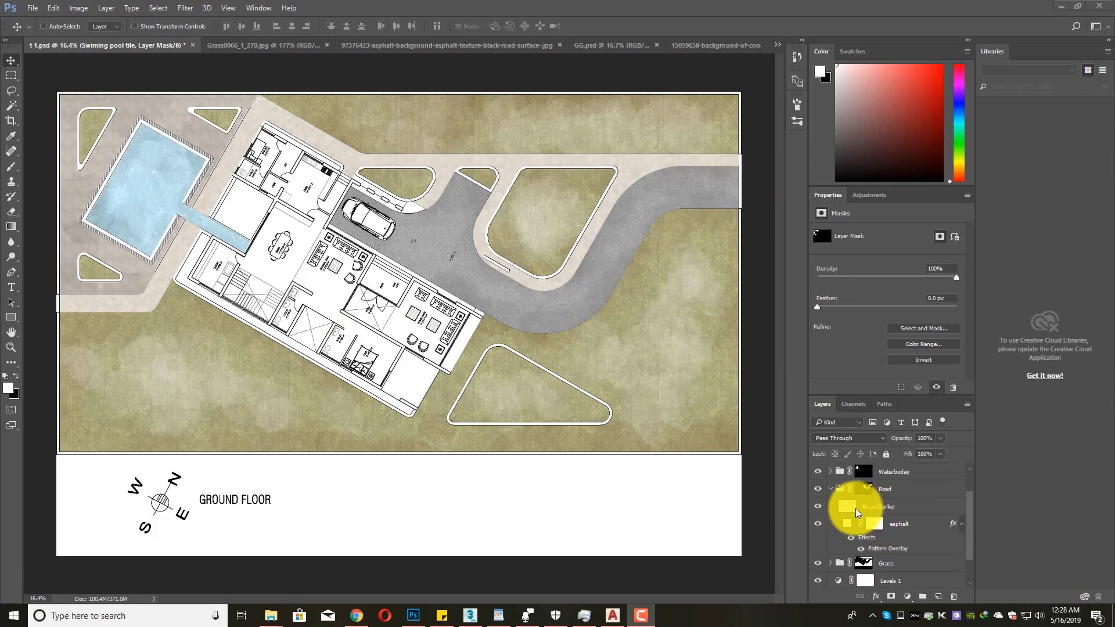
pyautogui.click(832, 489)
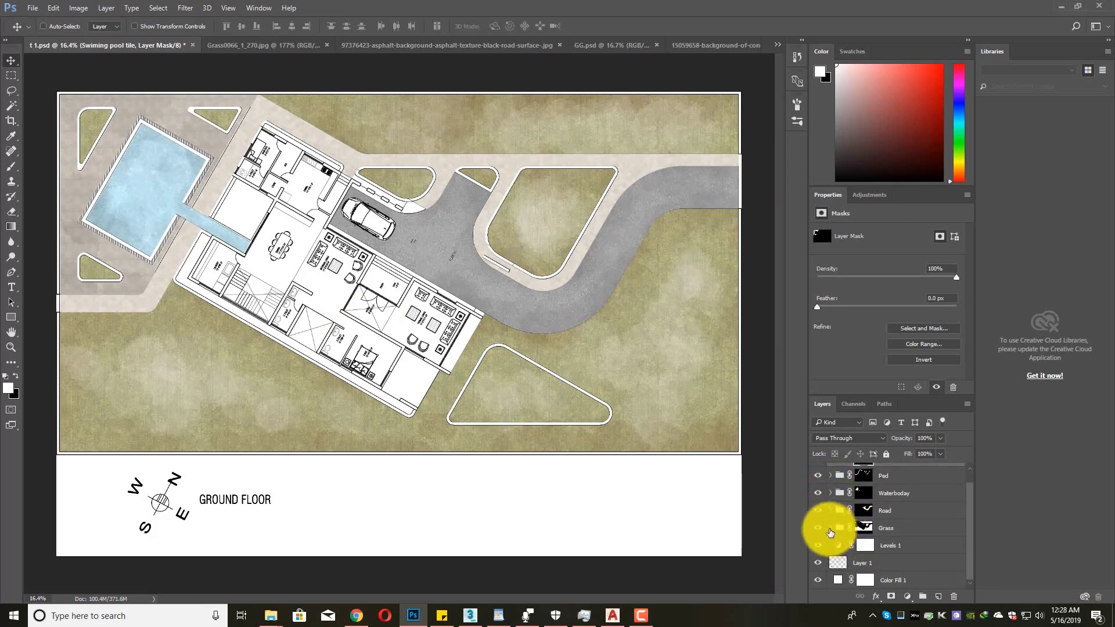
pyautogui.click(831, 529)
pyautogui.scroll(-2, 901, 522)
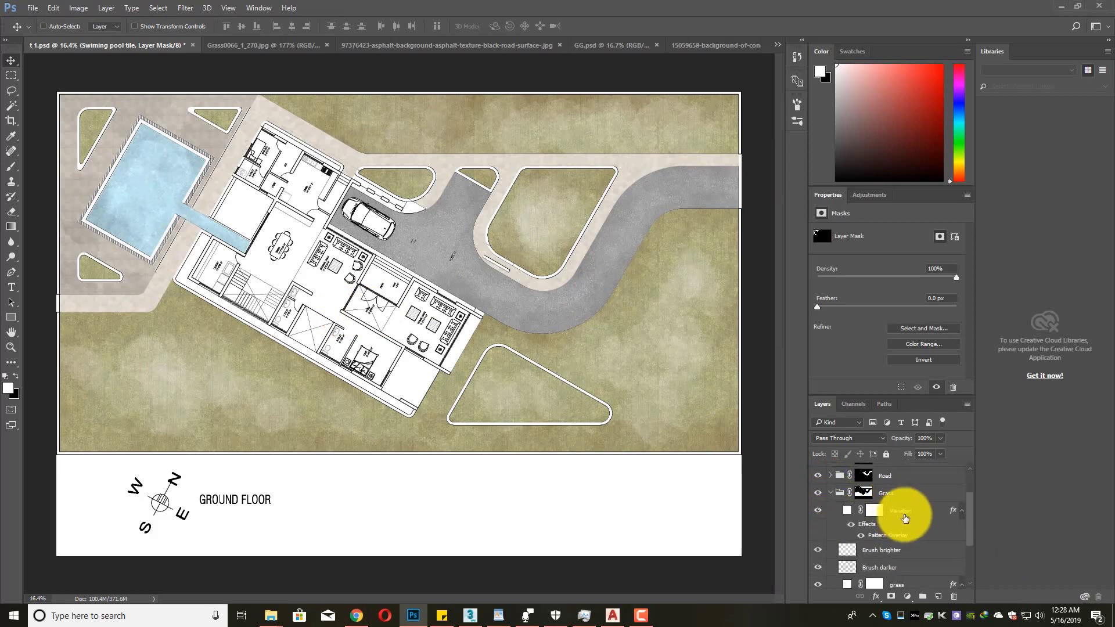
pyautogui.scroll(-1, 898, 517)
pyautogui.click(878, 531)
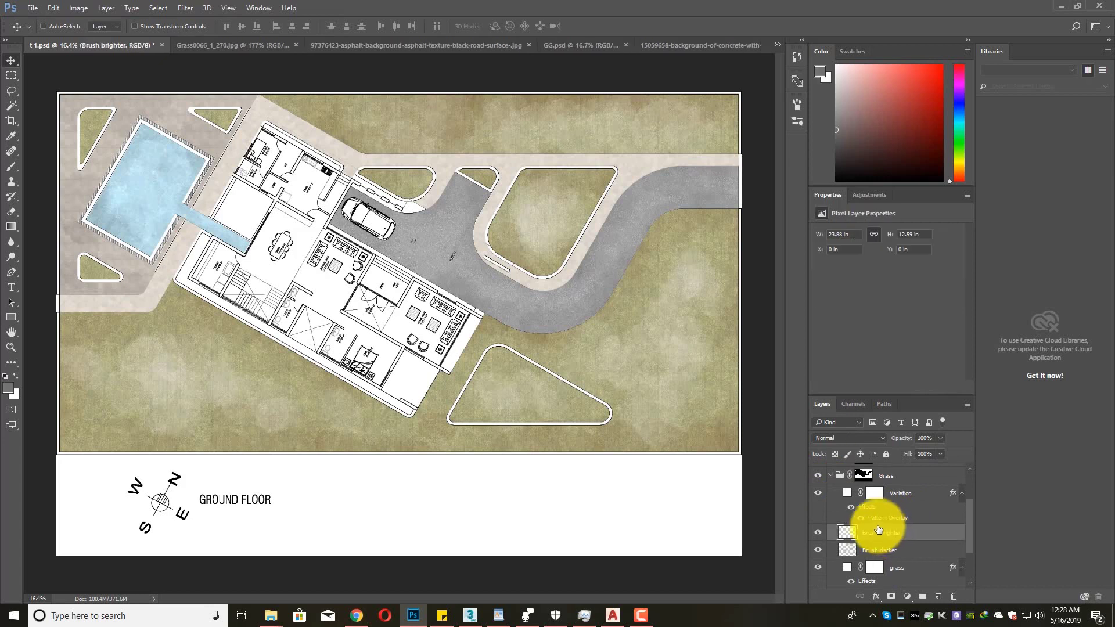
pyautogui.click(841, 440)
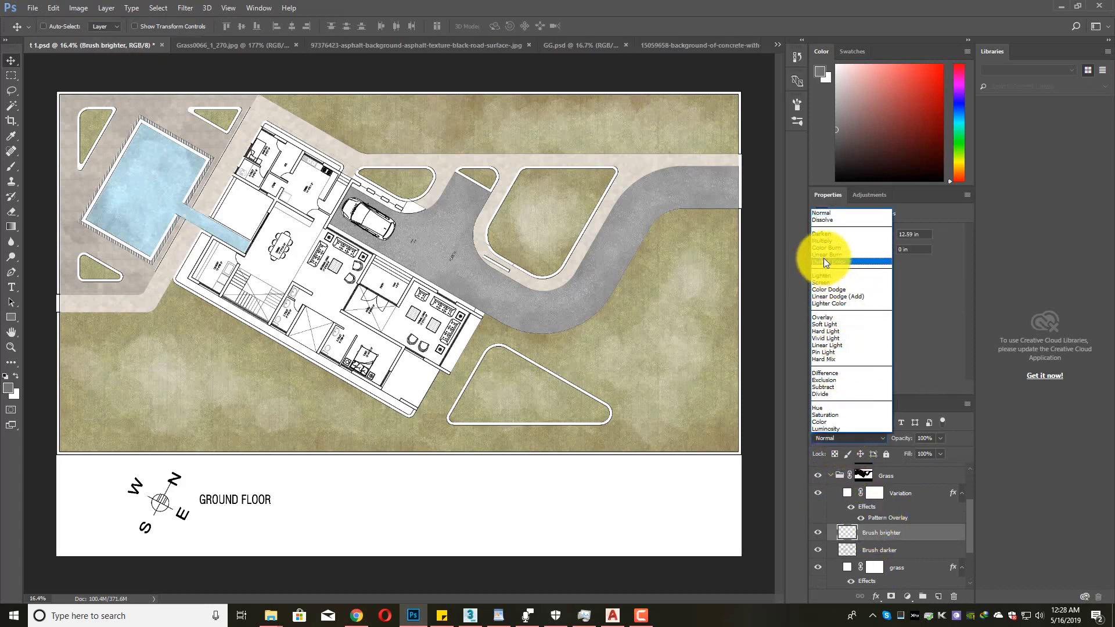
pyautogui.click(891, 533)
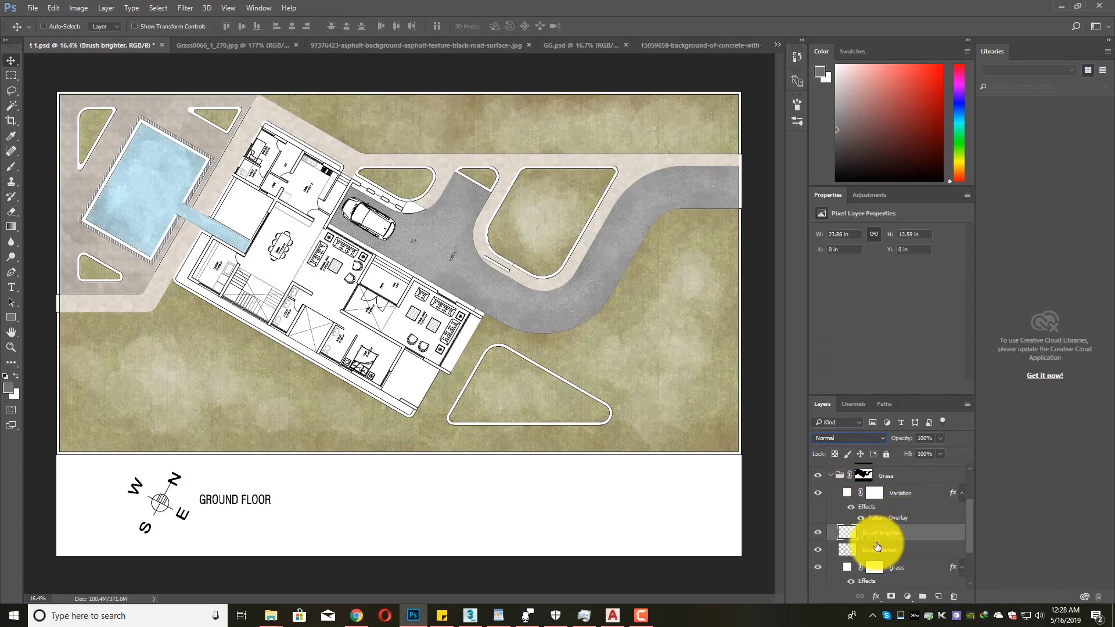
# - Try the Brush darker layer's blend modes from Dissolve through Color Burn and return it to Normal
pyautogui.click(878, 550)
pyautogui.click(853, 440)
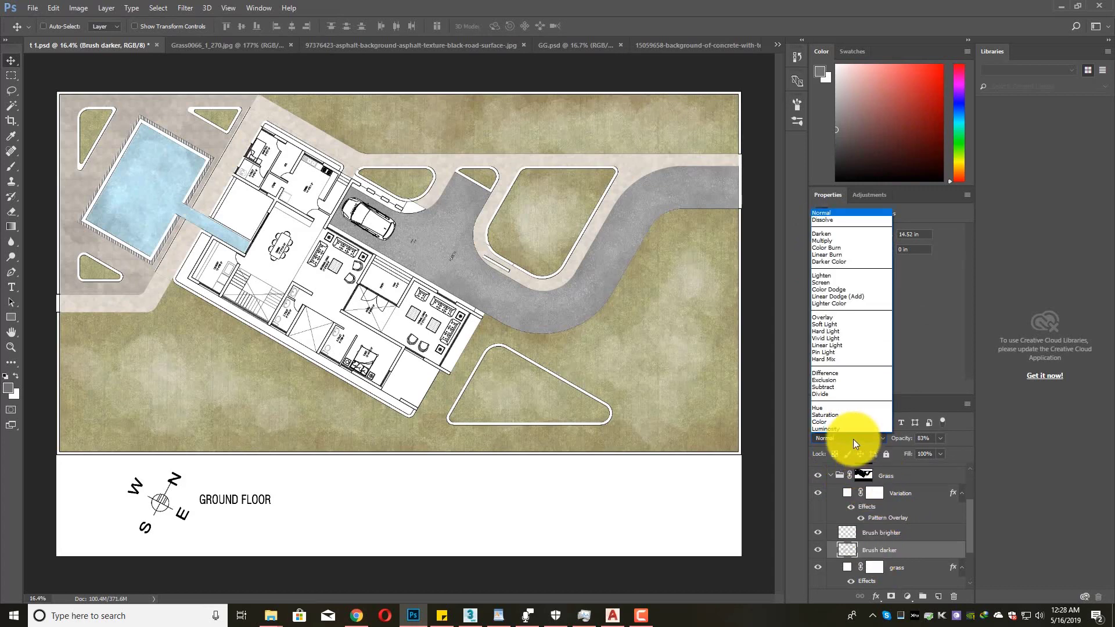
pyautogui.click(854, 442)
pyautogui.press('Down')
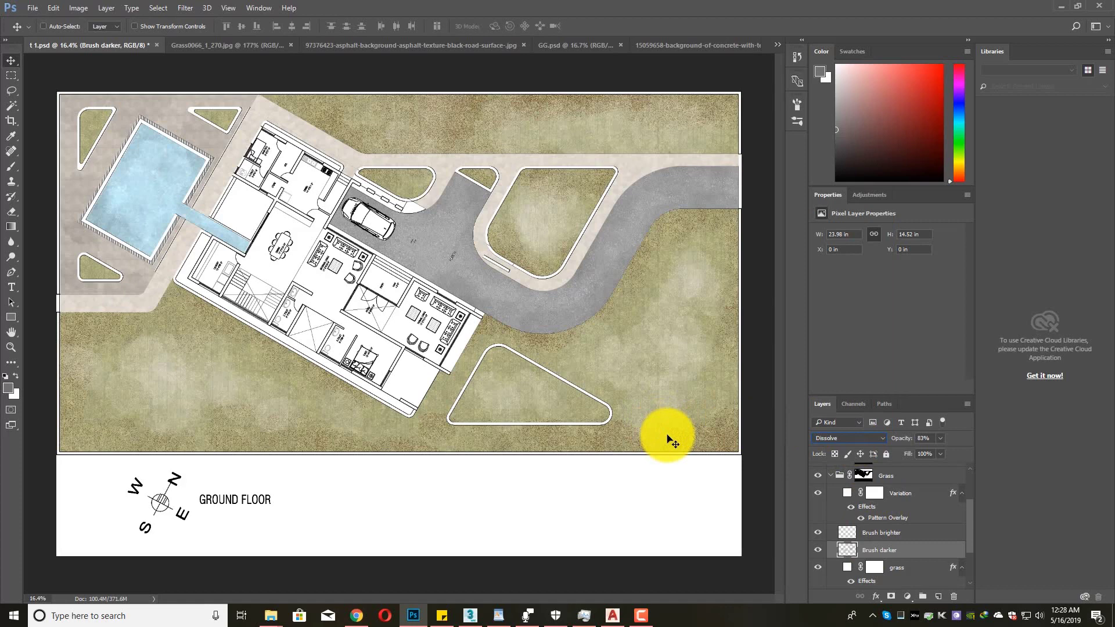
pyautogui.press('Down')
pyautogui.press('Down')
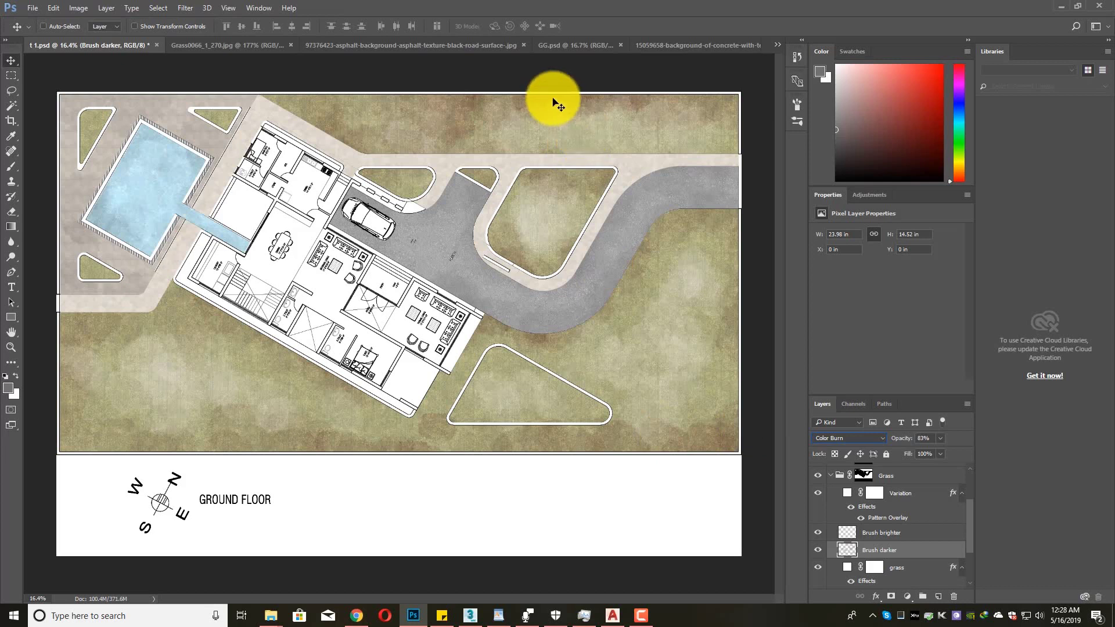
pyautogui.click(854, 438)
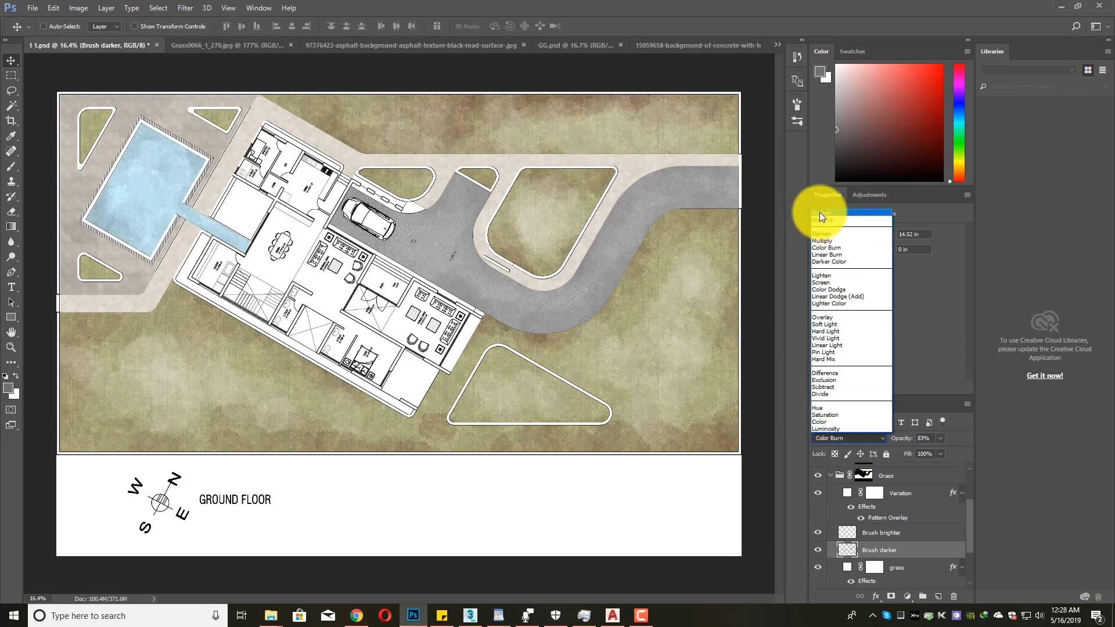
pyautogui.click(818, 214)
# - Set the Brush darker layer's blend mode to Color Burn and its opacity to 67%
pyautogui.click(854, 438)
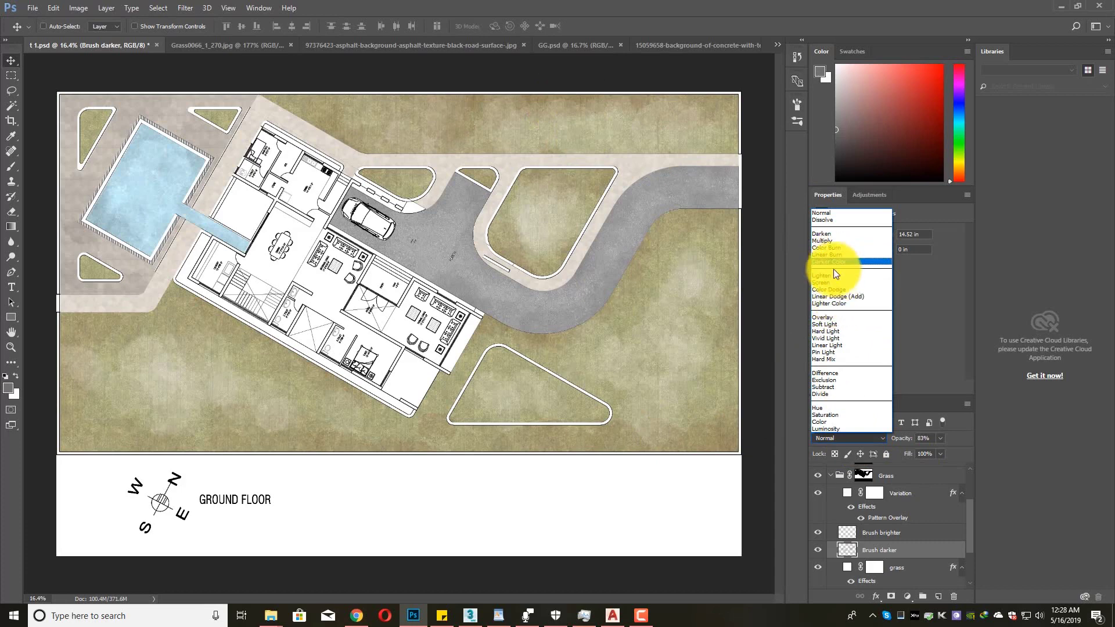
pyautogui.click(830, 247)
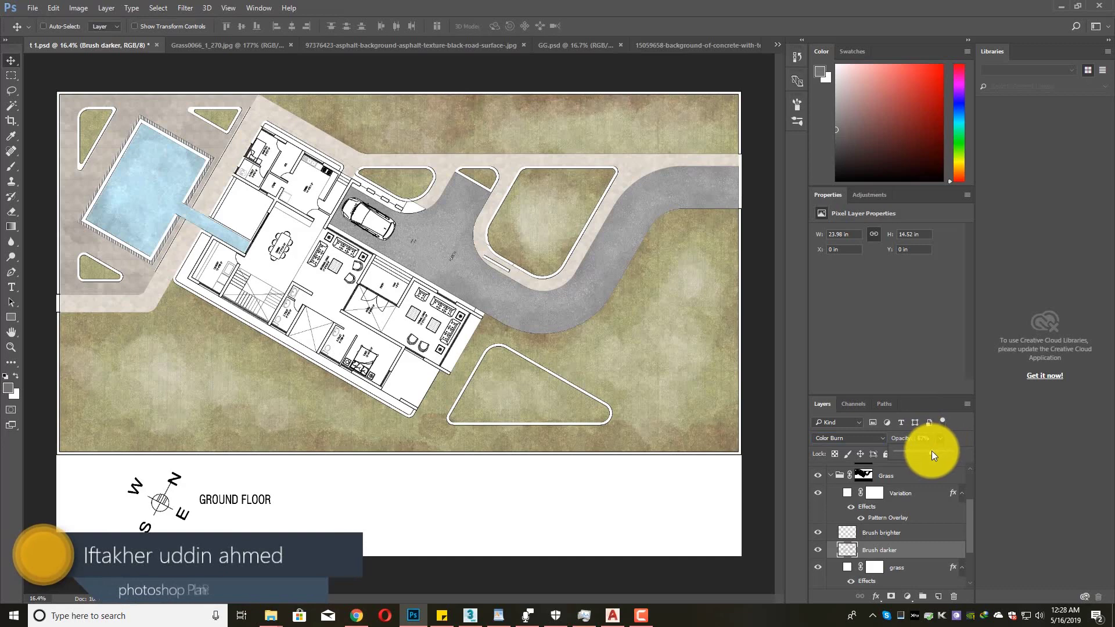
pyautogui.click(9, 75)
pyautogui.click(11, 62)
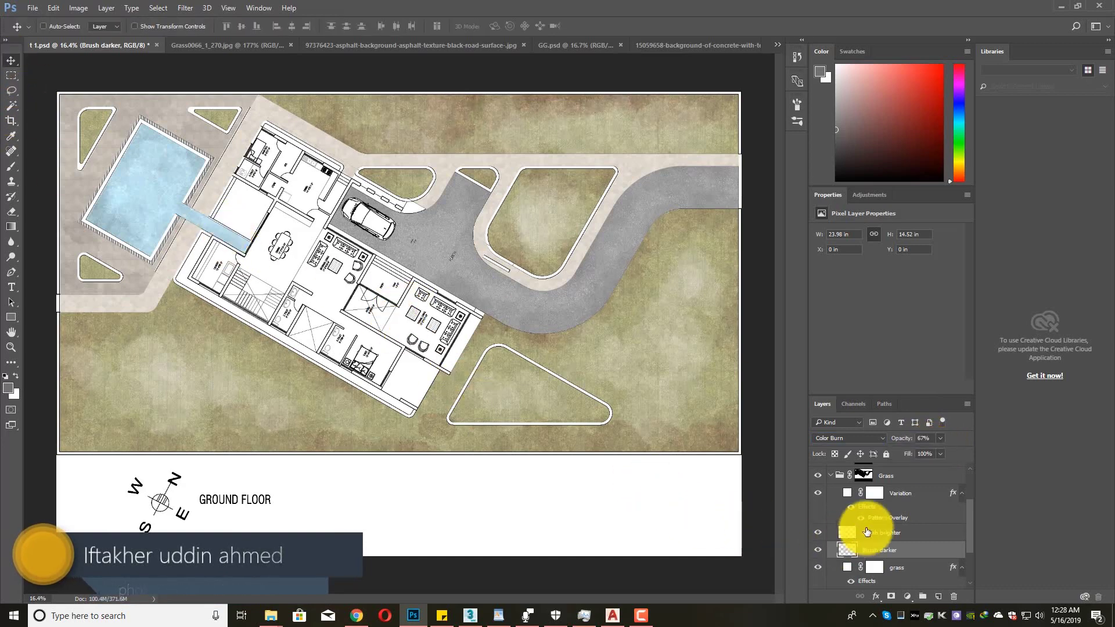
# - Collapse the Grass group and select the Swiming pool tile group
pyautogui.scroll(3, 871, 534)
pyautogui.click(898, 531)
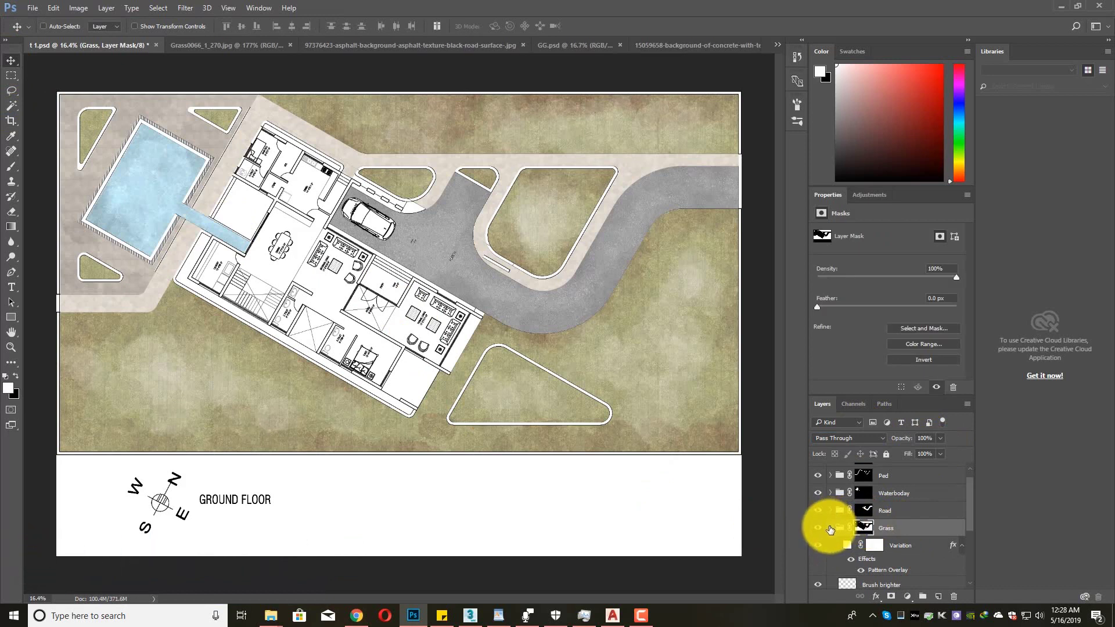
pyautogui.click(830, 529)
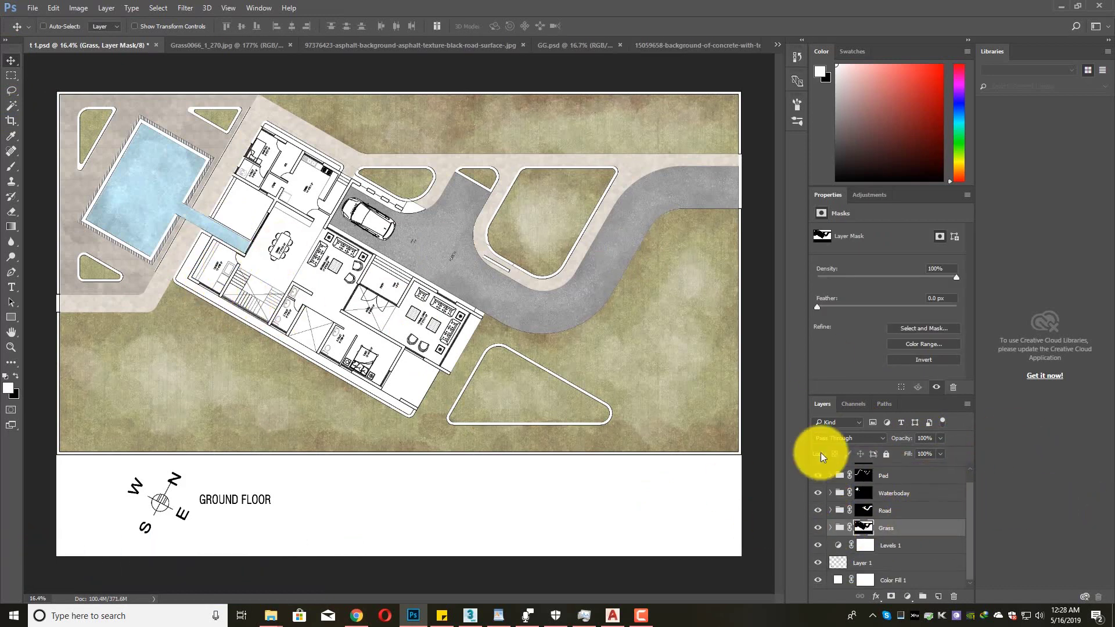
pyautogui.scroll(-1, 566, 338)
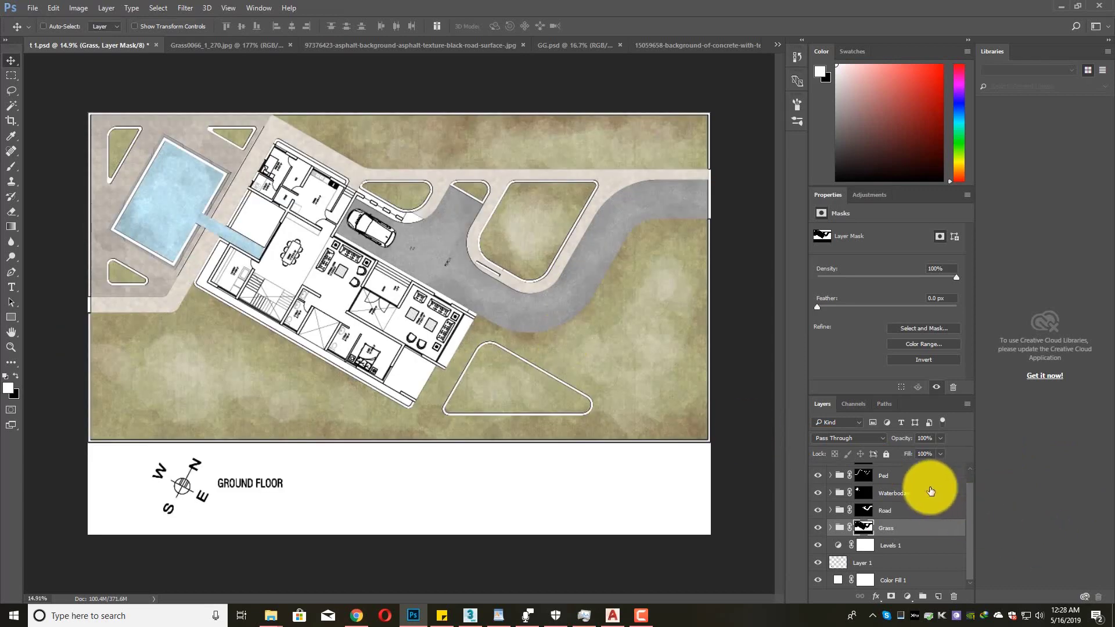
pyautogui.scroll(1, 931, 489)
pyautogui.click(895, 474)
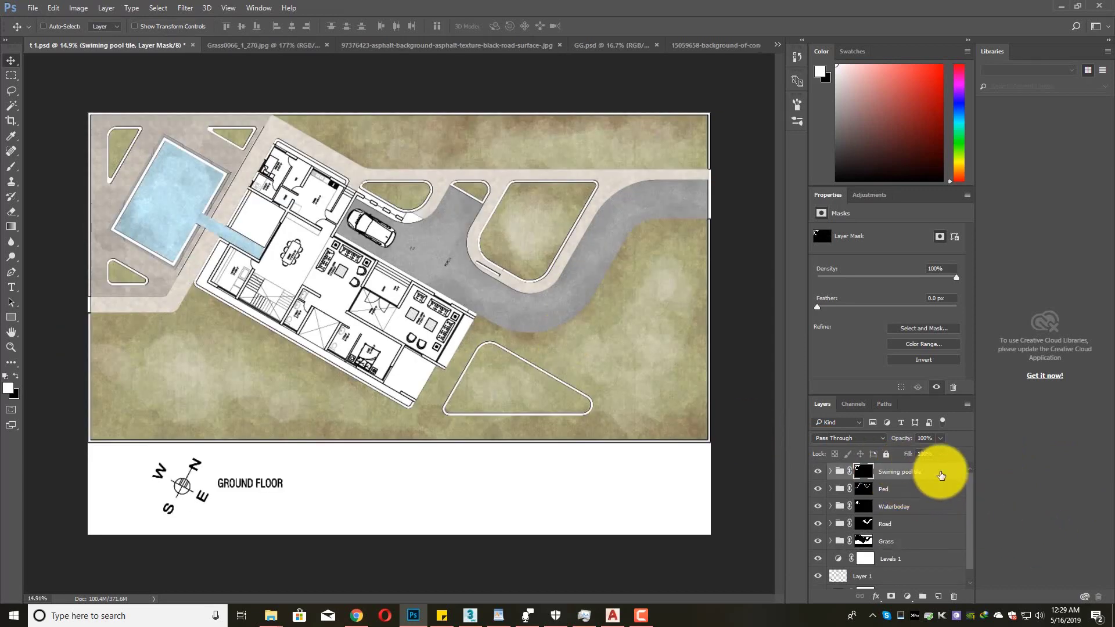
# - Create a layer group named Tree above the Swiming pool tile group and save the document
pyautogui.scroll(4, 333, 293)
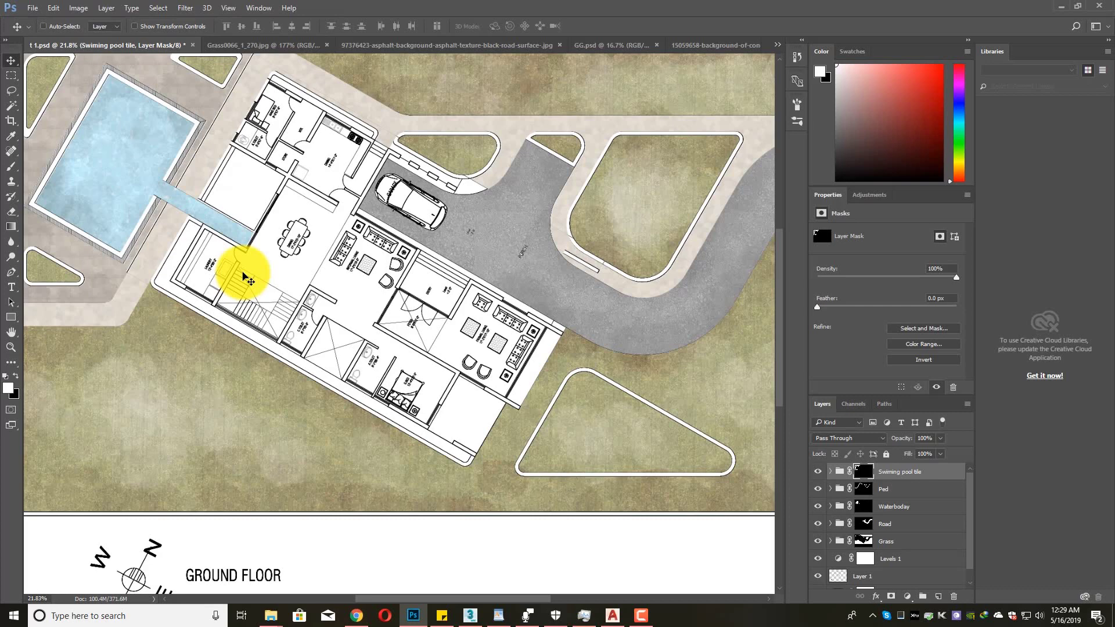
pyautogui.scroll(-4, 430, 314)
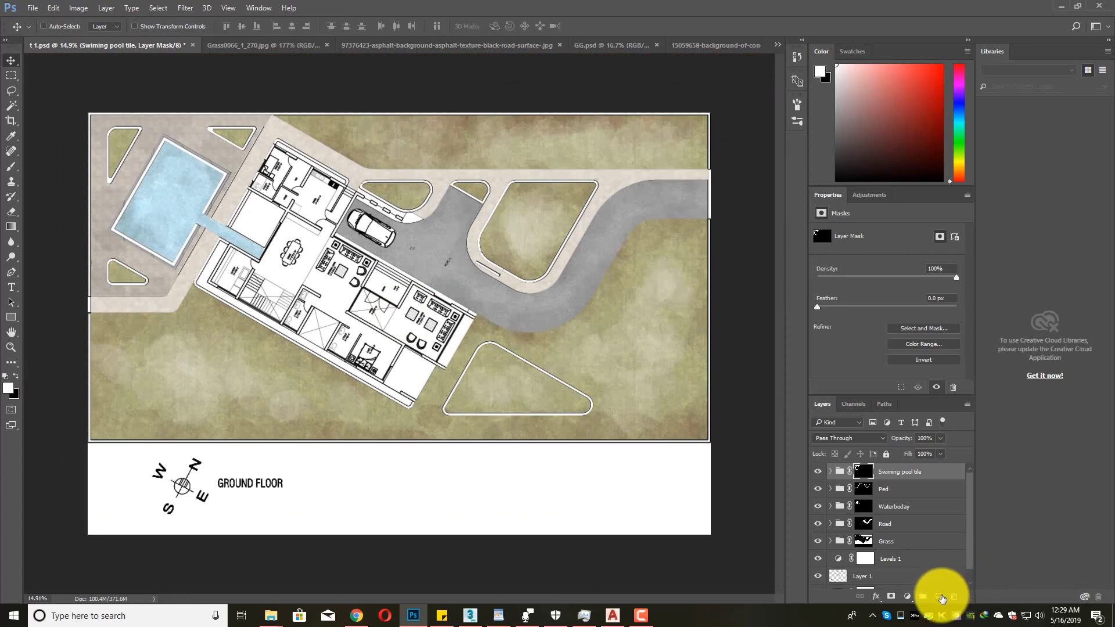
pyautogui.click(891, 482)
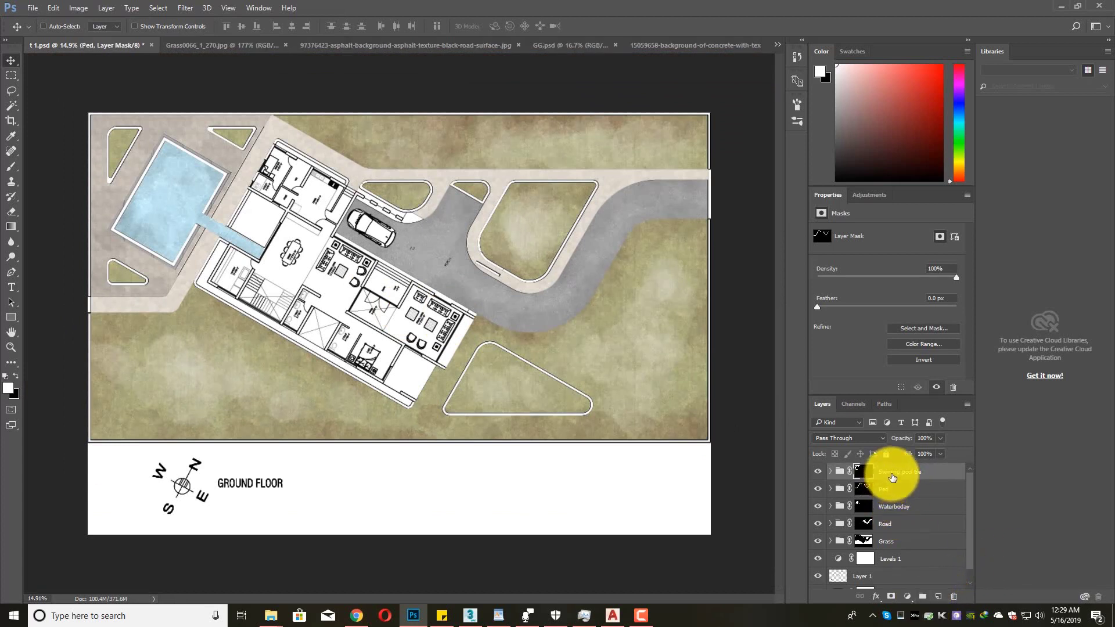
pyautogui.click(891, 473)
pyautogui.click(922, 597)
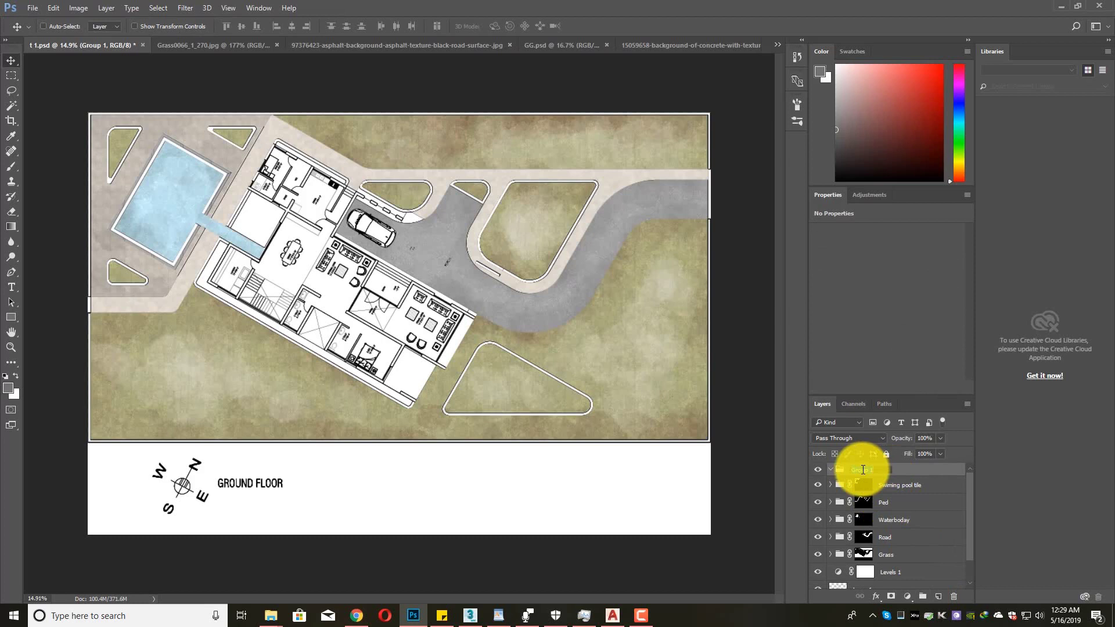
pyautogui.press('Return')
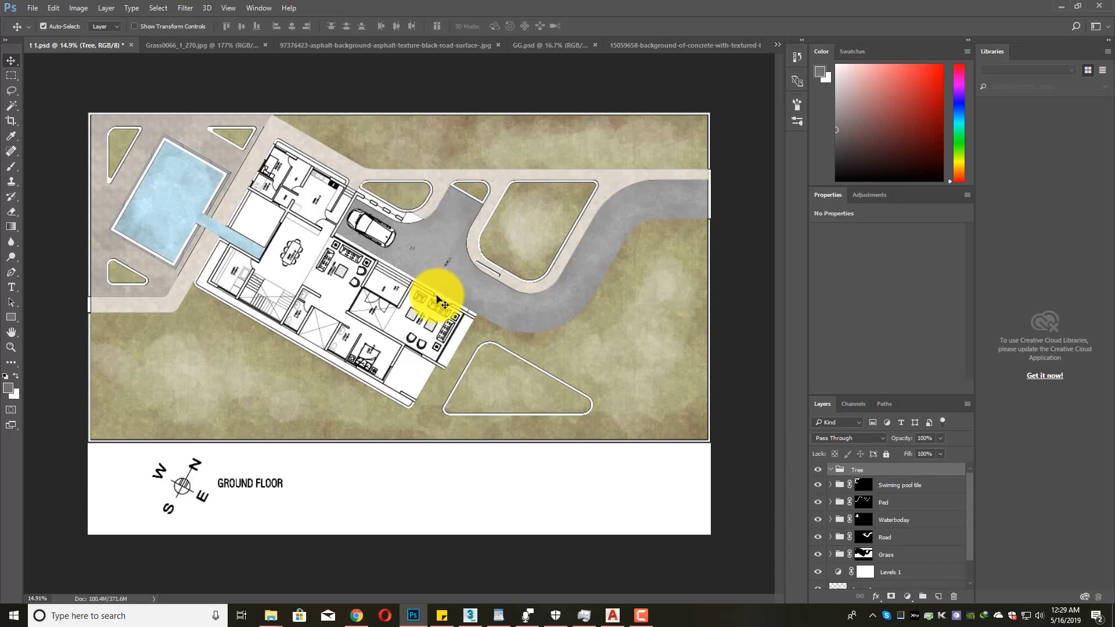
pyautogui.hotkey('ctrl', 's')
pyautogui.click(277, 612)
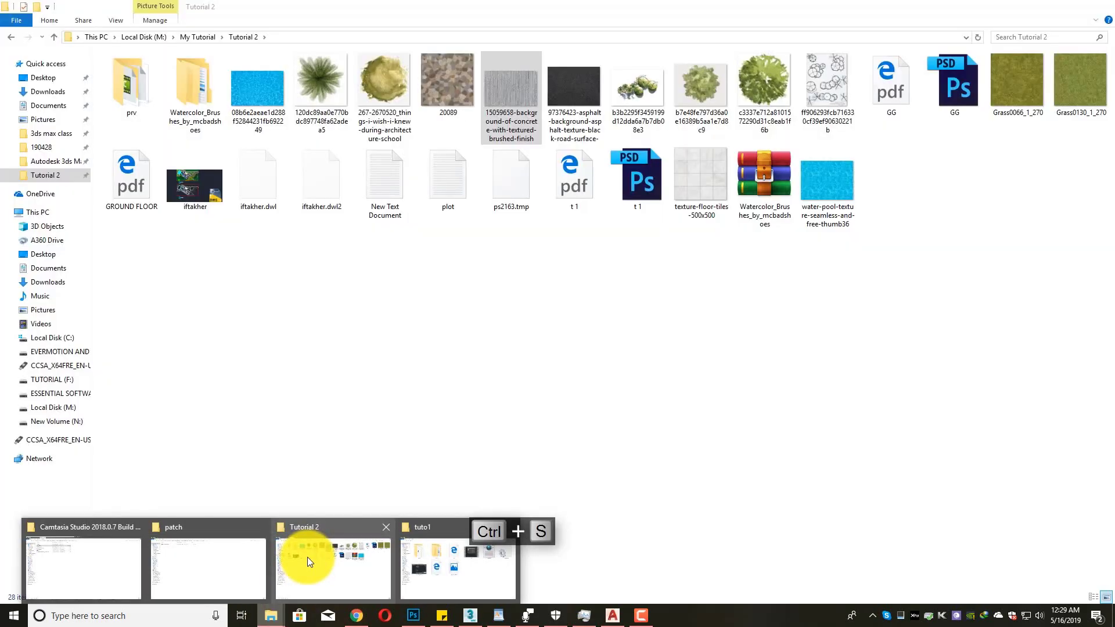
pyautogui.click(308, 557)
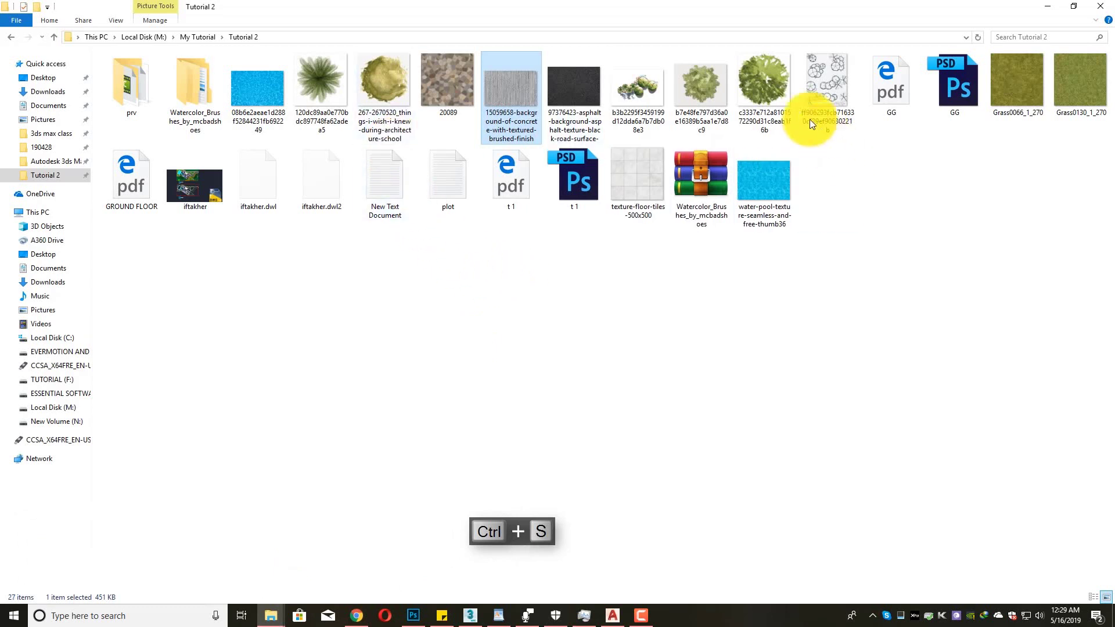
pyautogui.click(764, 95)
pyautogui.click(686, 95)
pyautogui.click(388, 80)
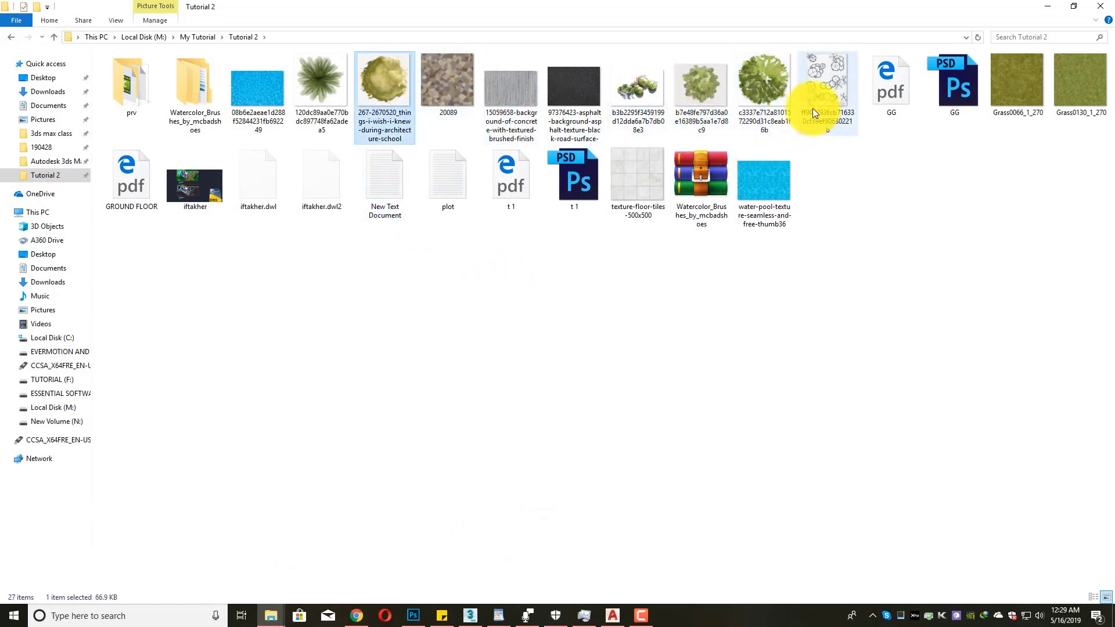
pyautogui.click(768, 108)
pyautogui.moveTo(761, 102)
pyautogui.mouseDown()
pyautogui.moveTo(804, 269)
pyautogui.moveTo(656, 464)
pyautogui.moveTo(480, 535)
pyautogui.moveTo(431, 591)
pyautogui.moveTo(604, 374)
pyautogui.moveTo(758, 117)
pyautogui.mouseUp()
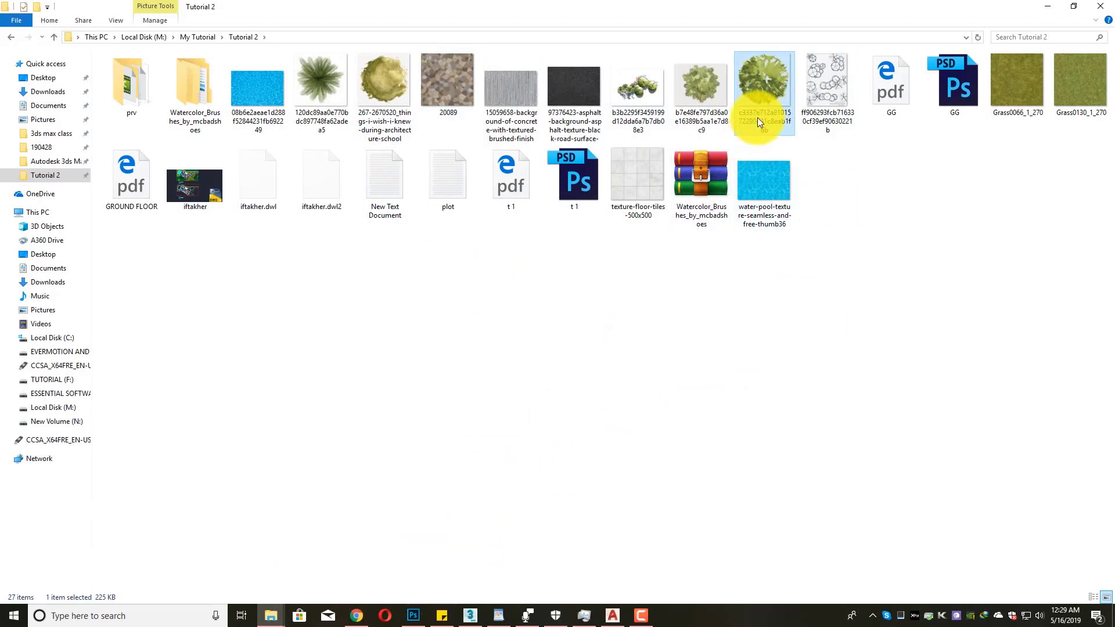
# - Place the selected tree image into the site plan over the triangular grass bed and commit it
pyautogui.moveTo(772, 117); pyautogui.dragTo(534, 312)
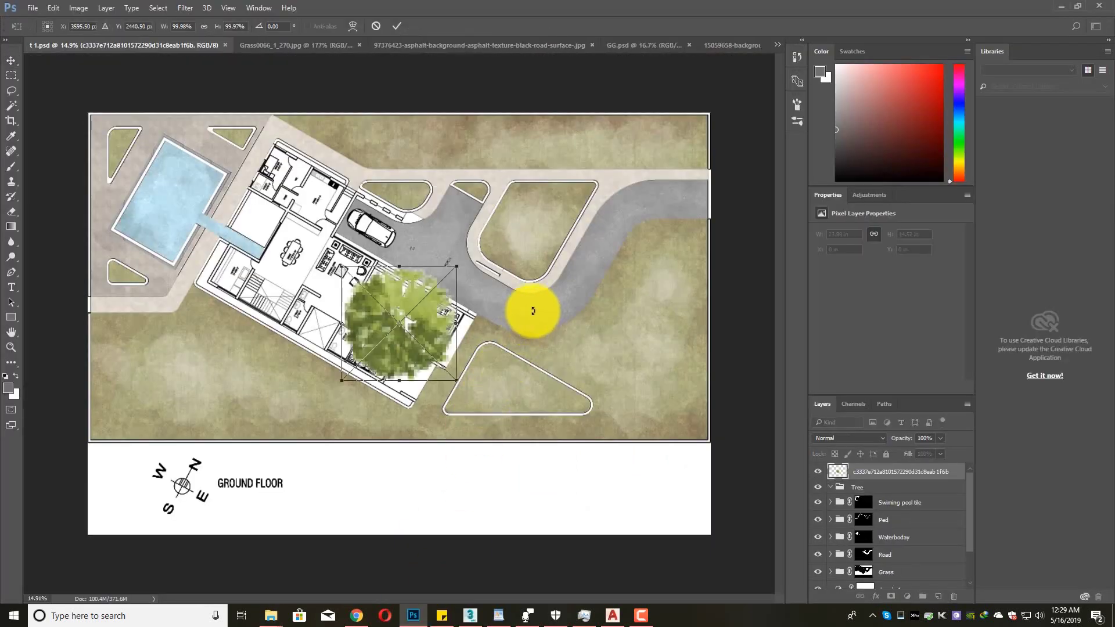
pyautogui.moveTo(439, 336); pyautogui.dragTo(540, 400)
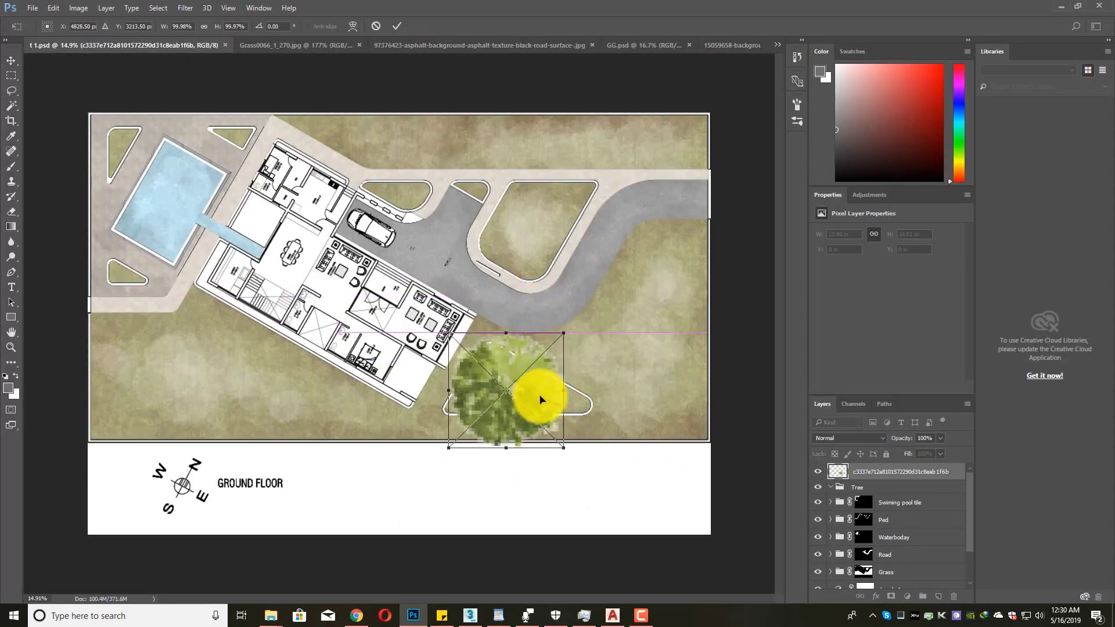
pyautogui.press('Return')
# - Rename the placed tree layer as tree1 and move it into the Tree group
pyautogui.scroll(4, 525, 395)
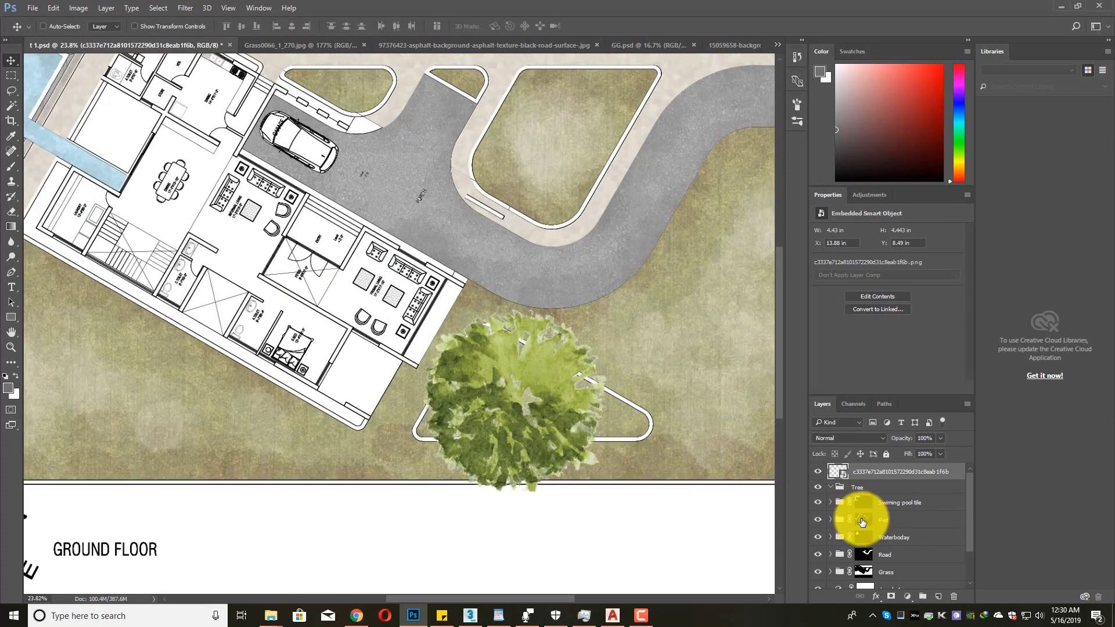
pyautogui.doubleClick(872, 472)
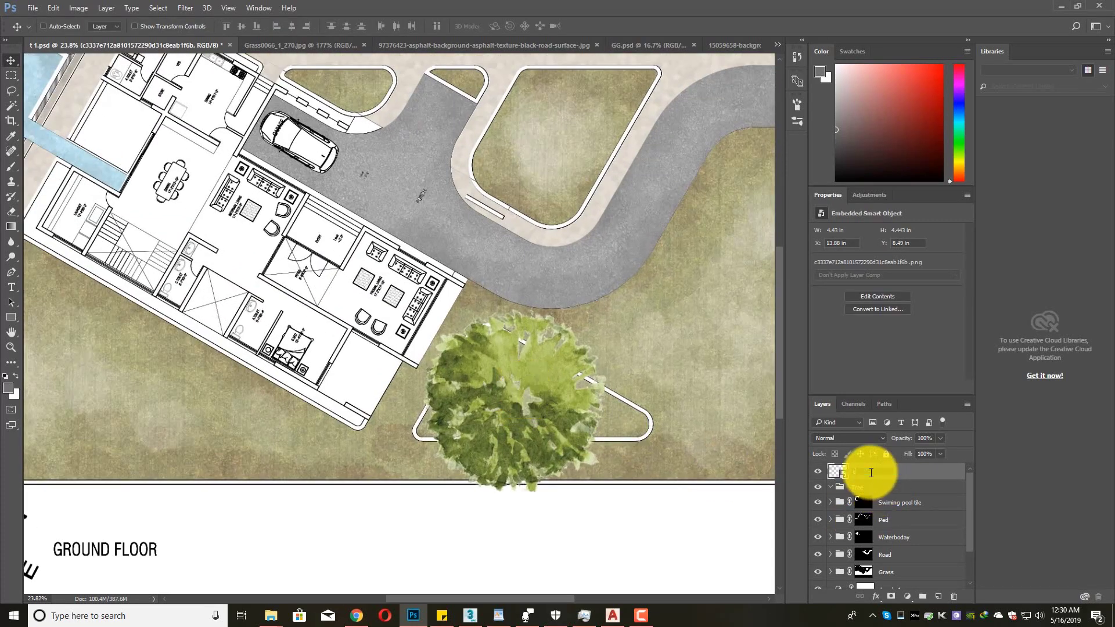
pyautogui.click(905, 478)
pyautogui.moveTo(895, 472); pyautogui.dragTo(891, 489)
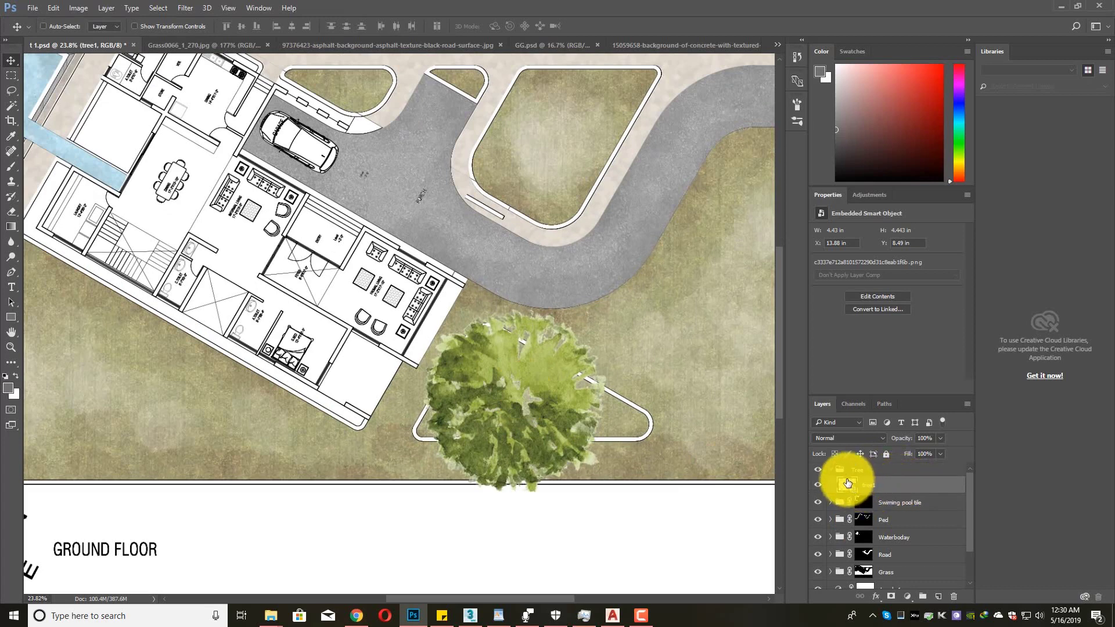
pyautogui.click(830, 470)
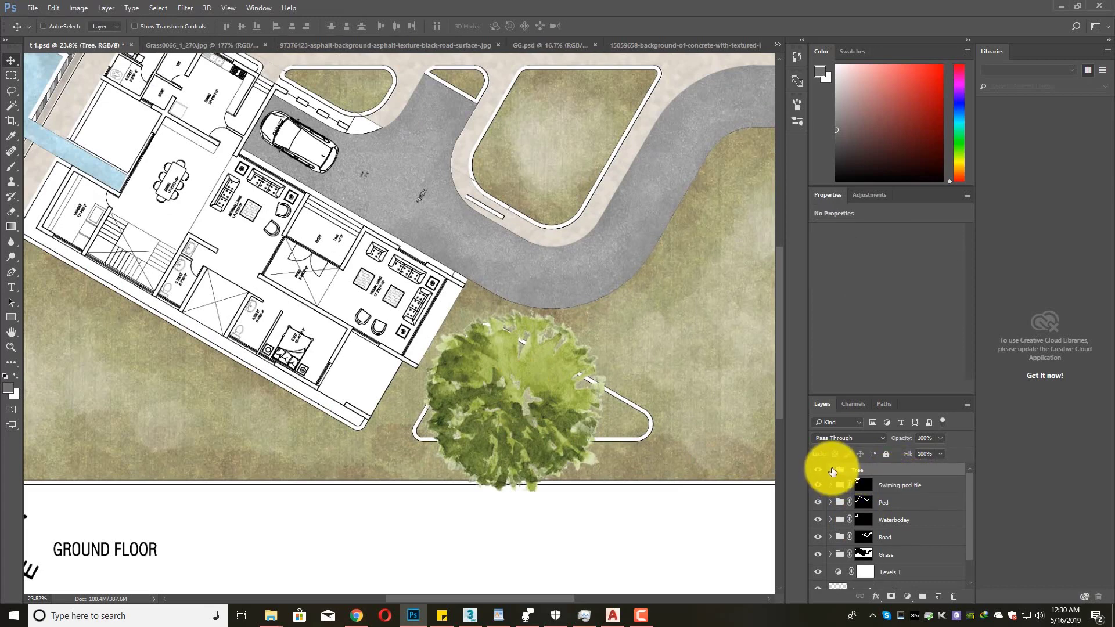
pyautogui.click(830, 470)
# - Scale tree1 down to about 1.69 in wide inside the triangular bed and set its opacity to 83%
pyautogui.click(862, 485)
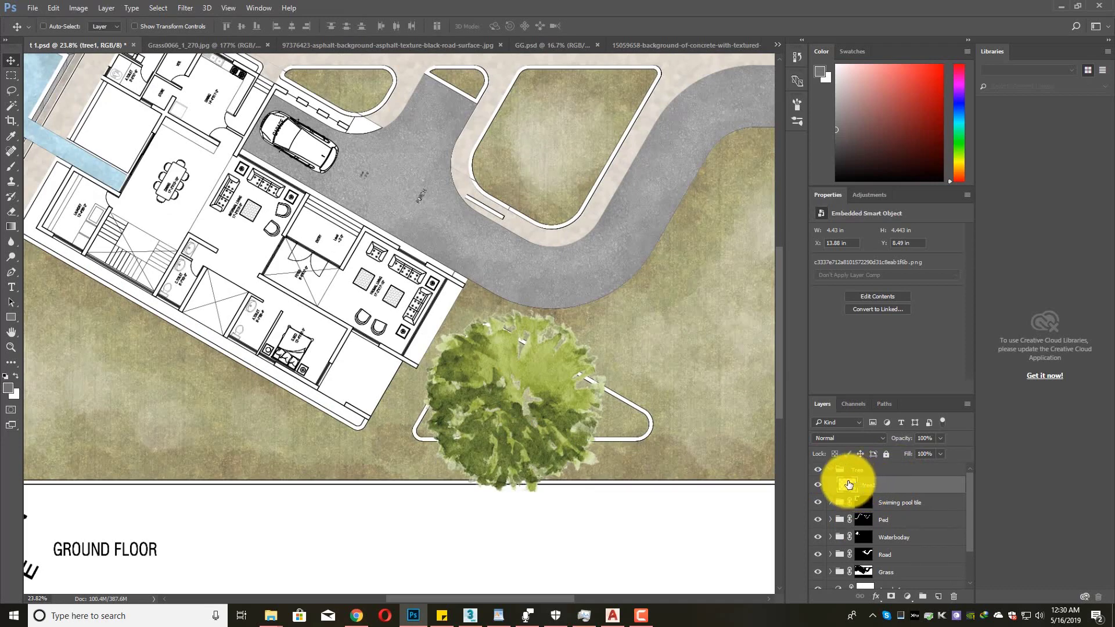
pyautogui.hotkey('ctrl', 't')
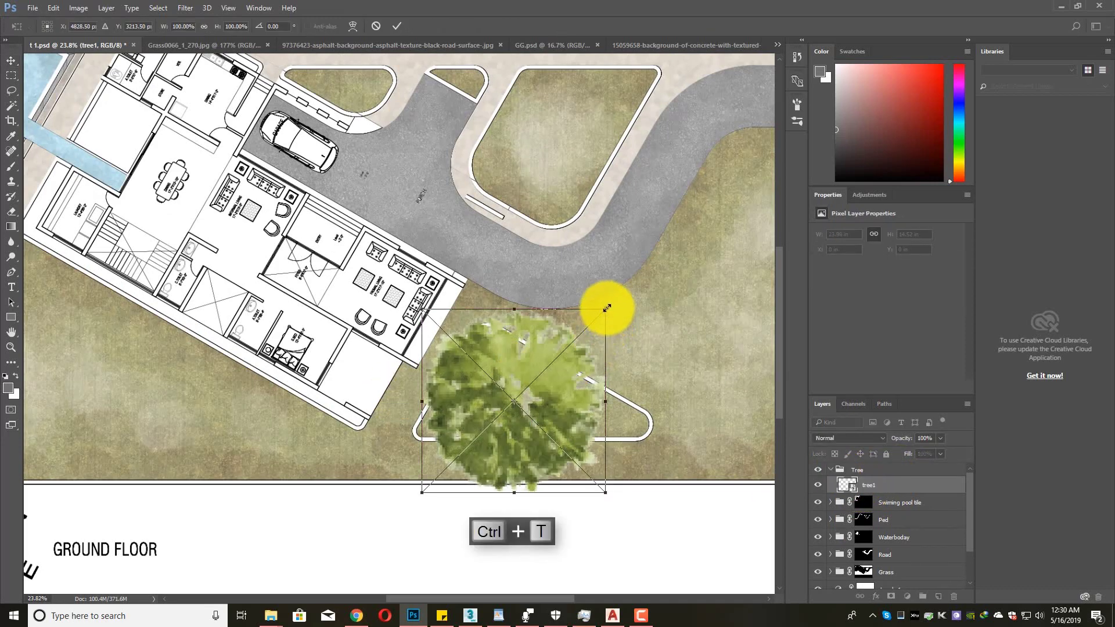
pyautogui.moveTo(606, 307); pyautogui.dragTo(512, 390)
pyautogui.press('Return')
pyautogui.scroll(3, 500, 389)
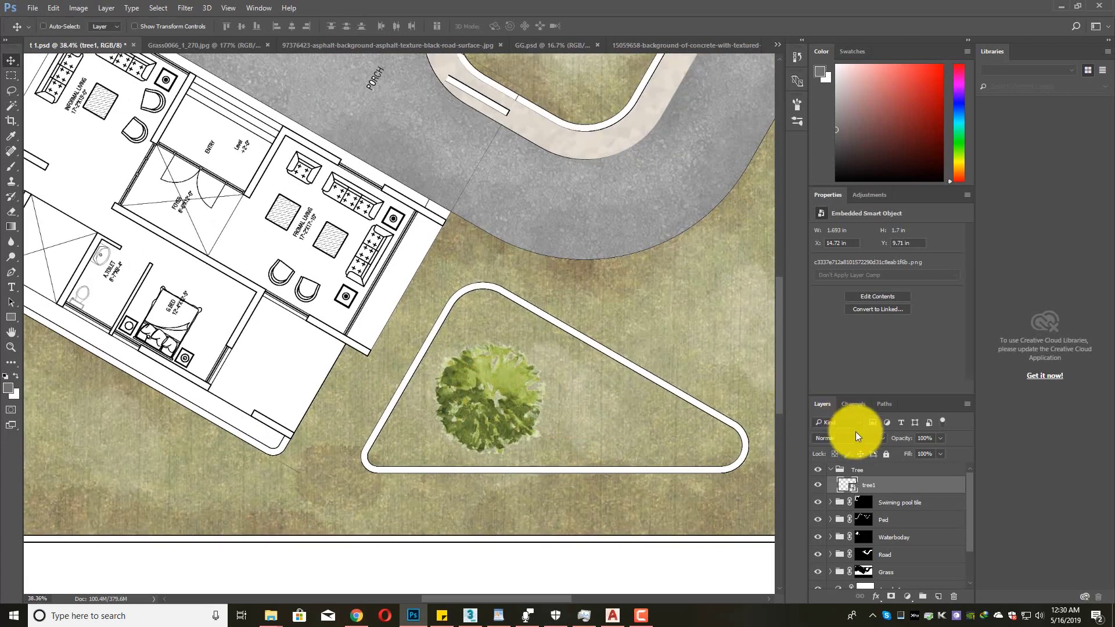
pyautogui.click(937, 438)
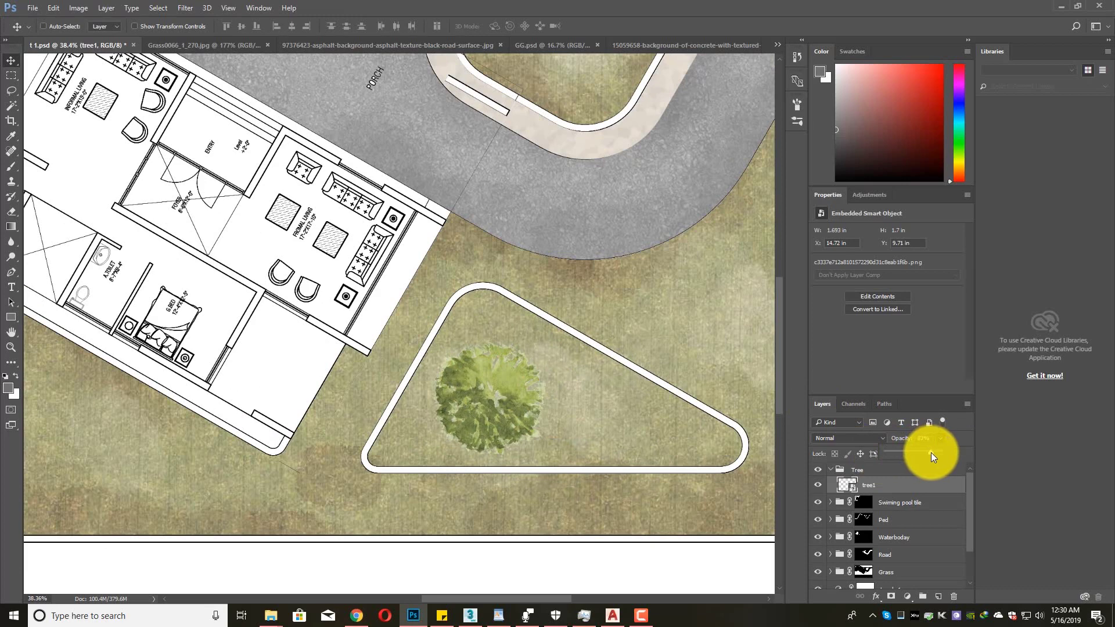
# - Add a drop shadow to tree1 with a 49 px distance and the light coming from the upper left
pyautogui.rightClick(887, 488)
pyautogui.click(946, 49)
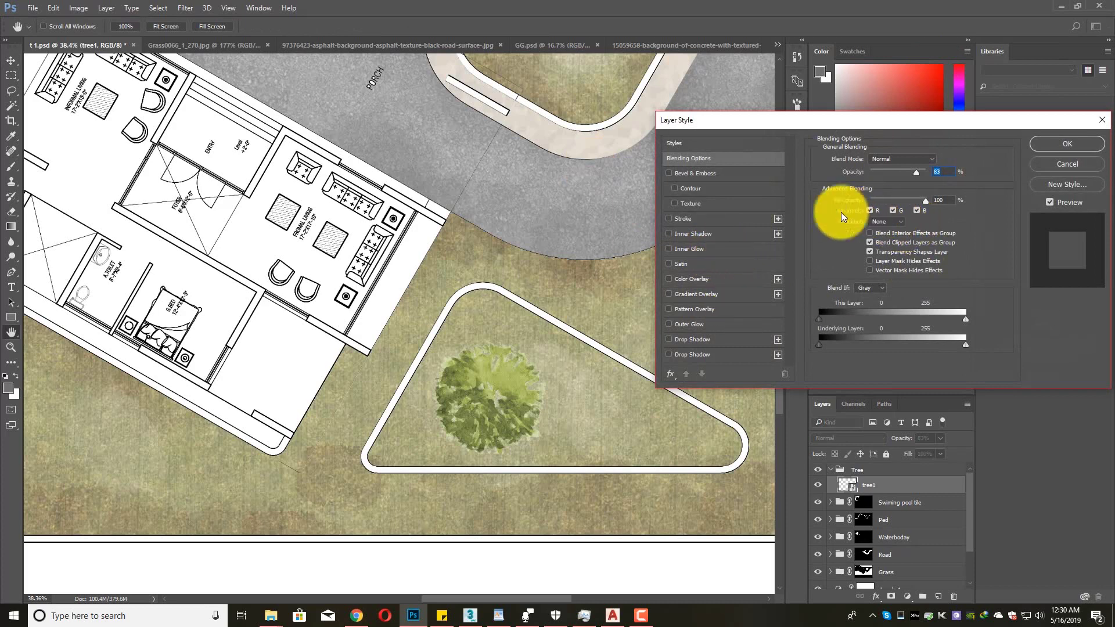
pyautogui.click(699, 341)
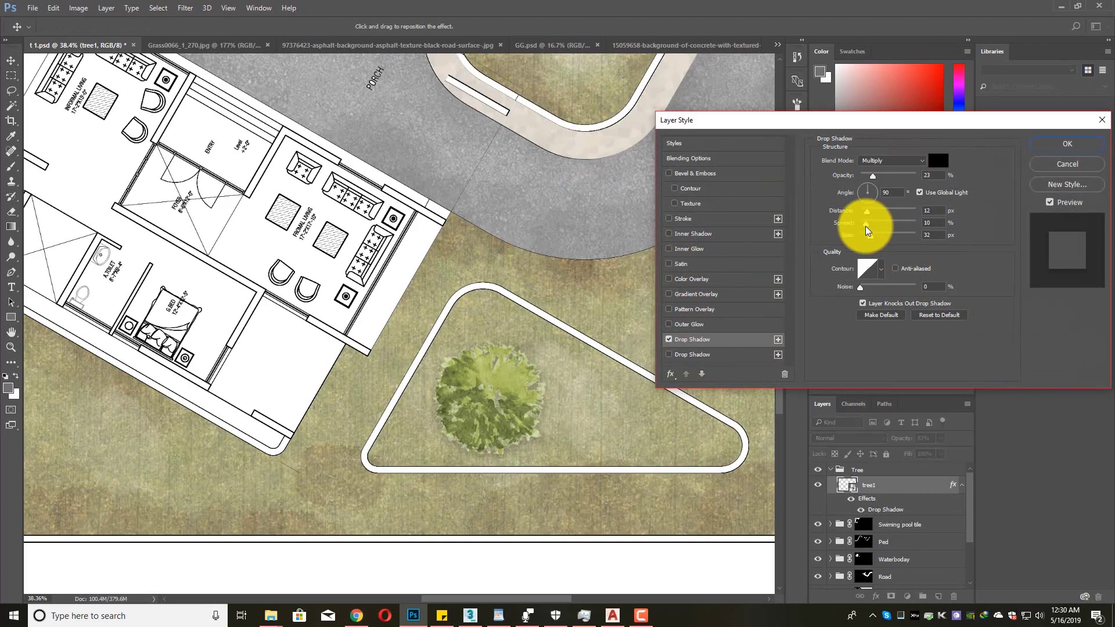
pyautogui.moveTo(868, 211); pyautogui.dragTo(887, 214)
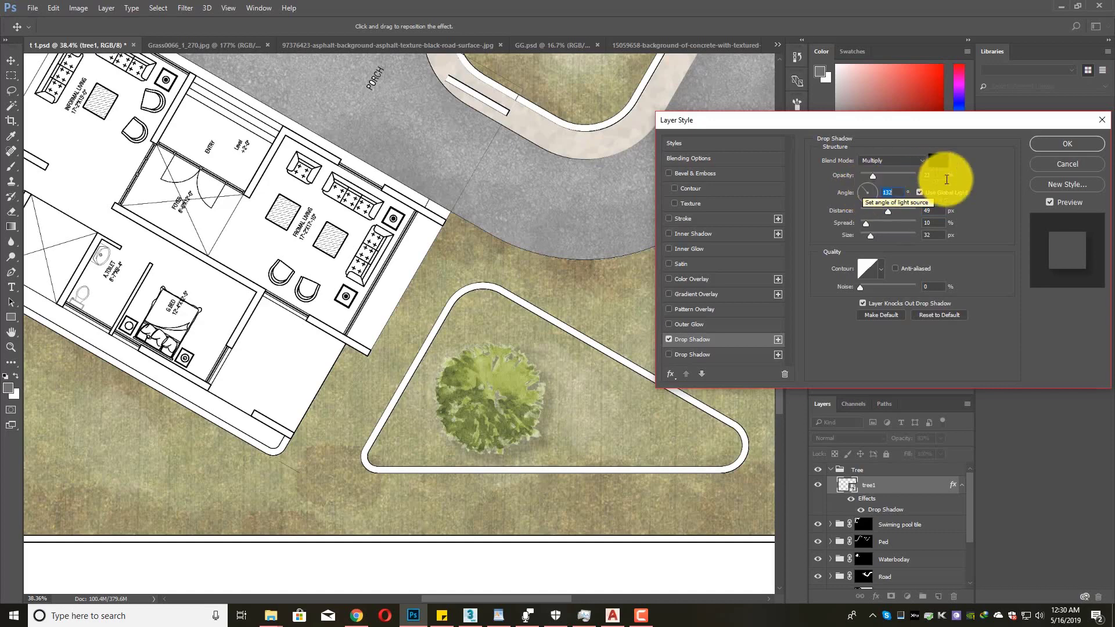
pyautogui.click(1058, 144)
# - Lower the tree1 layer's opacity to 70%
pyautogui.scroll(-2, 486, 374)
pyautogui.scroll(-5, 487, 373)
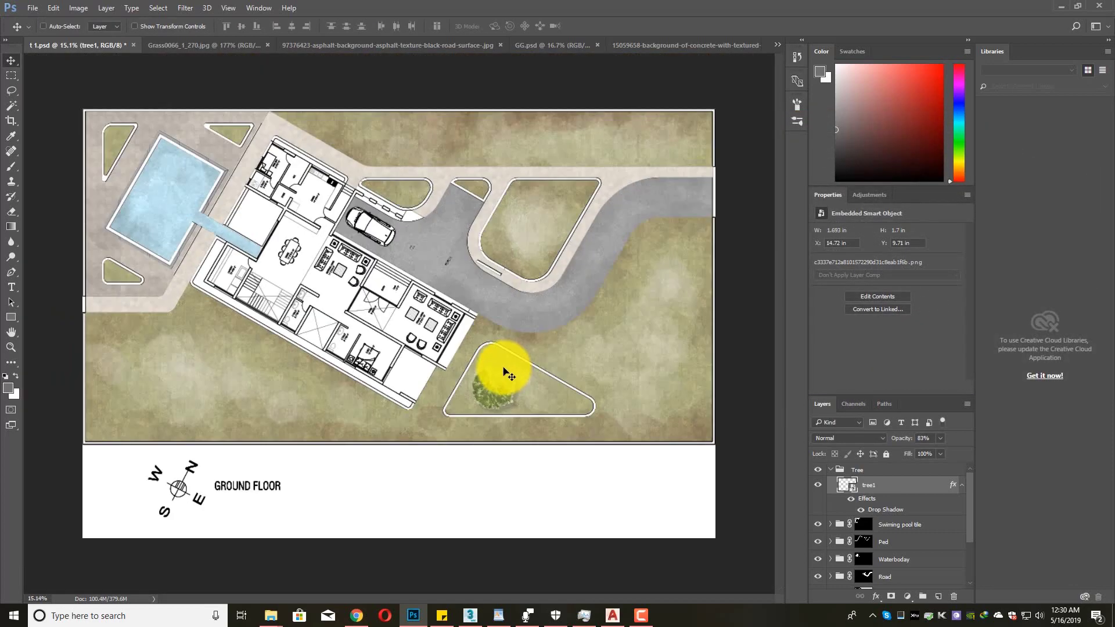
pyautogui.scroll(6, 498, 374)
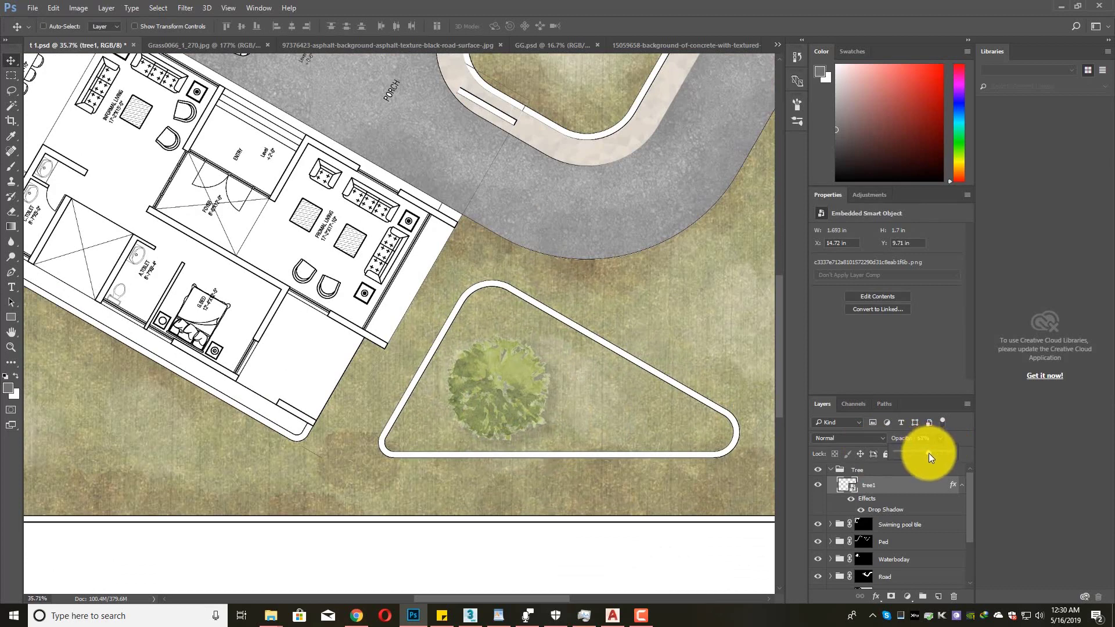
pyautogui.moveTo(929, 453); pyautogui.dragTo(897, 439)
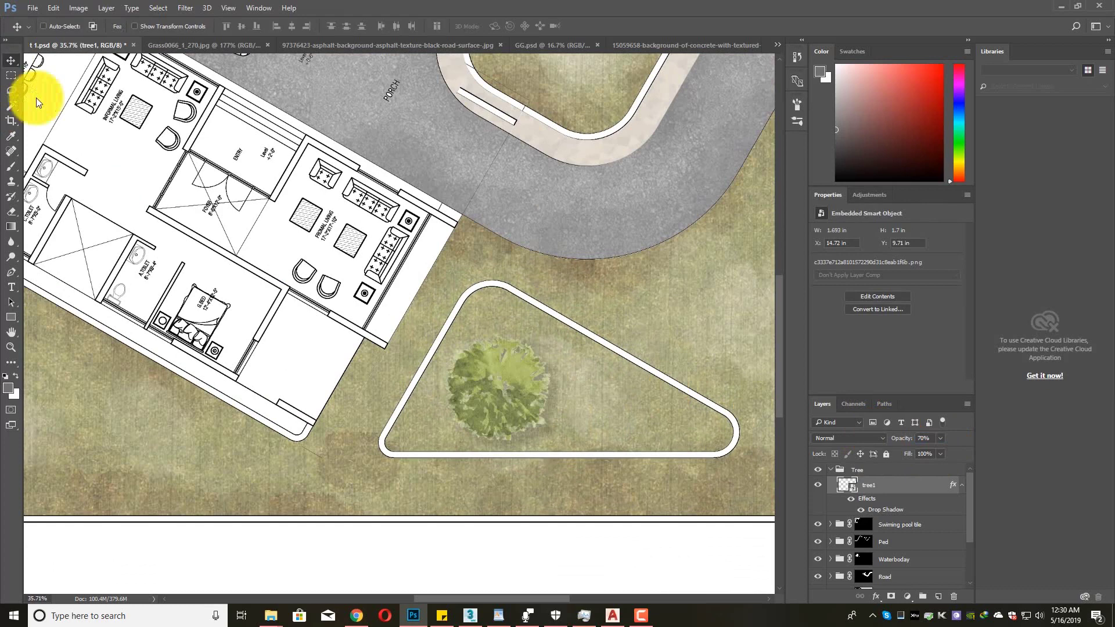
# - Duplicate tree1 toward the narrow end of the triangular bed and scale the copy to about 1.13 in wide
pyautogui.scroll(-2, 497, 372)
pyautogui.scroll(-2, 493, 369)
pyautogui.scroll(3, 505, 374)
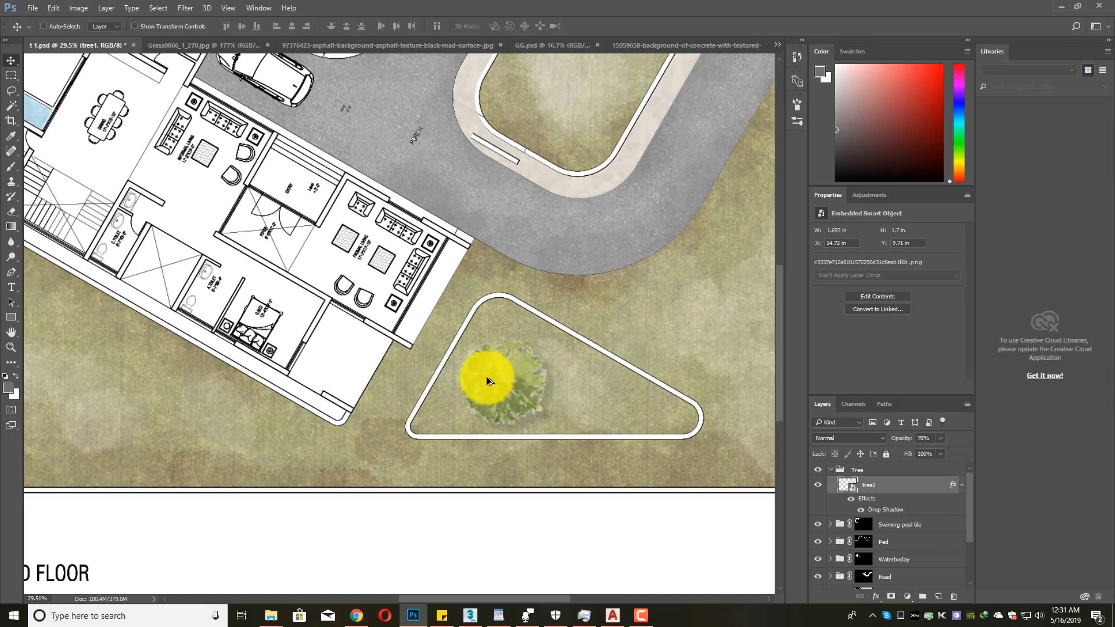
pyautogui.moveTo(487, 381); pyautogui.dragTo(592, 395)
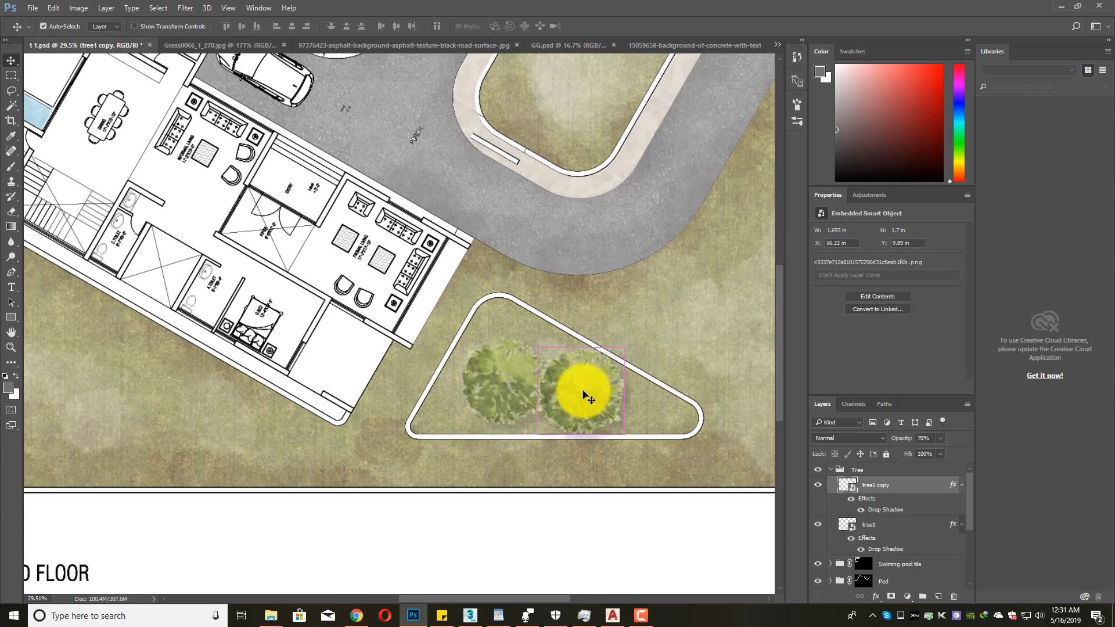
pyautogui.hotkey('ctrl', 't')
pyautogui.moveTo(627, 344); pyautogui.dragTo(605, 400)
pyautogui.press('Return')
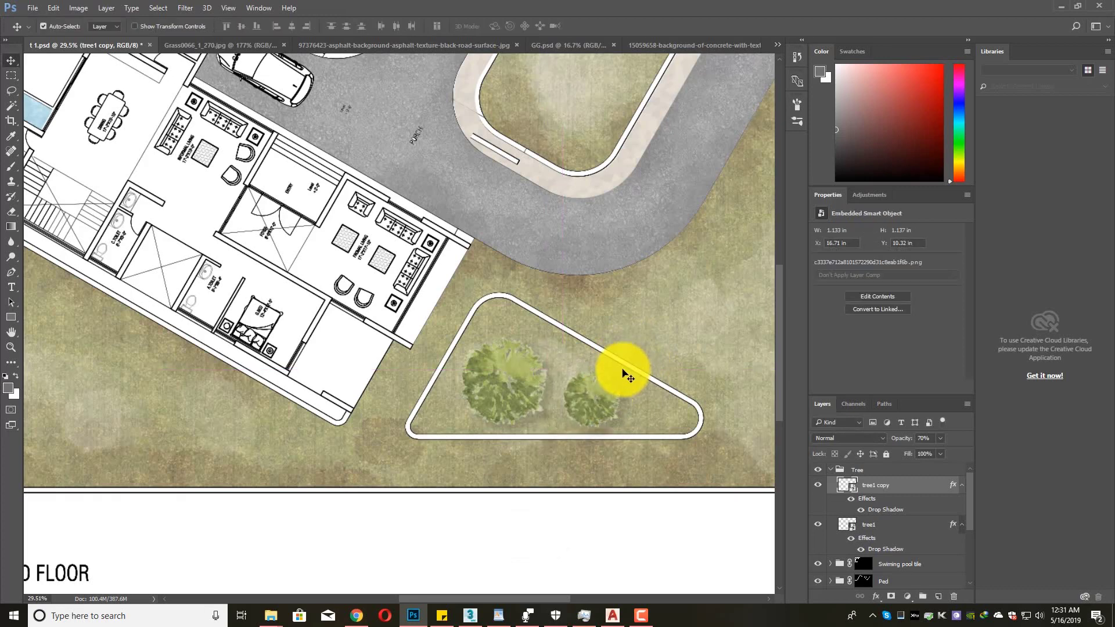
# - Rotate the smaller tree copy by about 66 degrees
pyautogui.hotkey('ctrl', 't')
pyautogui.moveTo(633, 356); pyautogui.dragTo(643, 413)
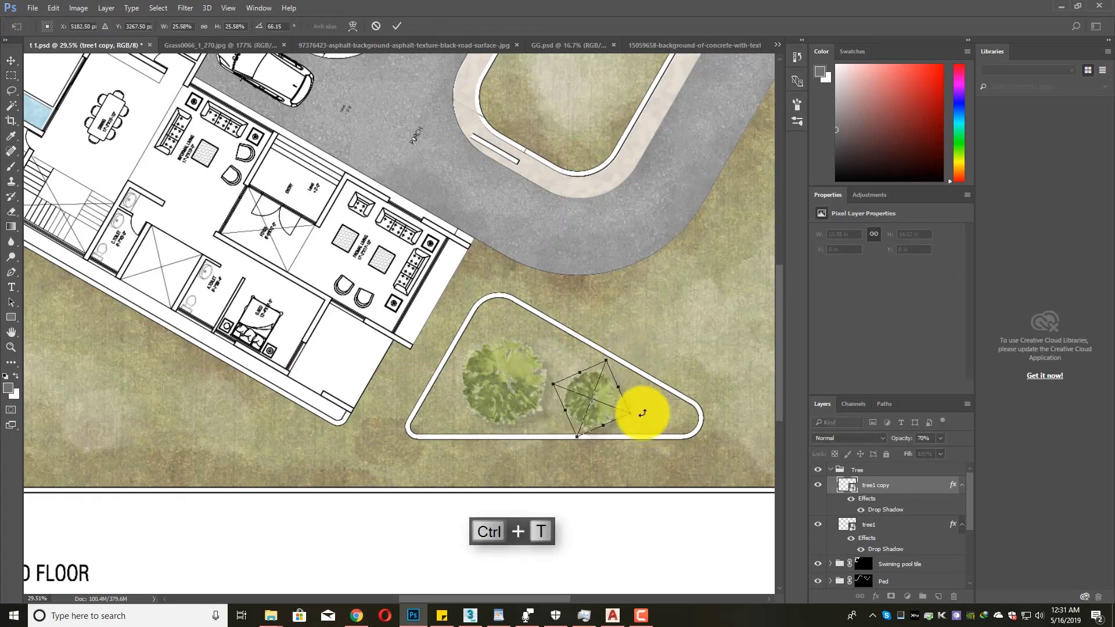
pyautogui.press('Return')
pyautogui.scroll(-5, 630, 404)
pyautogui.scroll(4, 604, 405)
# - Duplicate the small tree up between the two existing trees and rotate the new copy
pyautogui.moveTo(588, 394); pyautogui.dragTo(578, 378)
pyautogui.hotkey('ctrl', 't')
pyautogui.moveTo(607, 319); pyautogui.dragTo(622, 361)
pyautogui.press('Return')
pyautogui.scroll(-2, 599, 393)
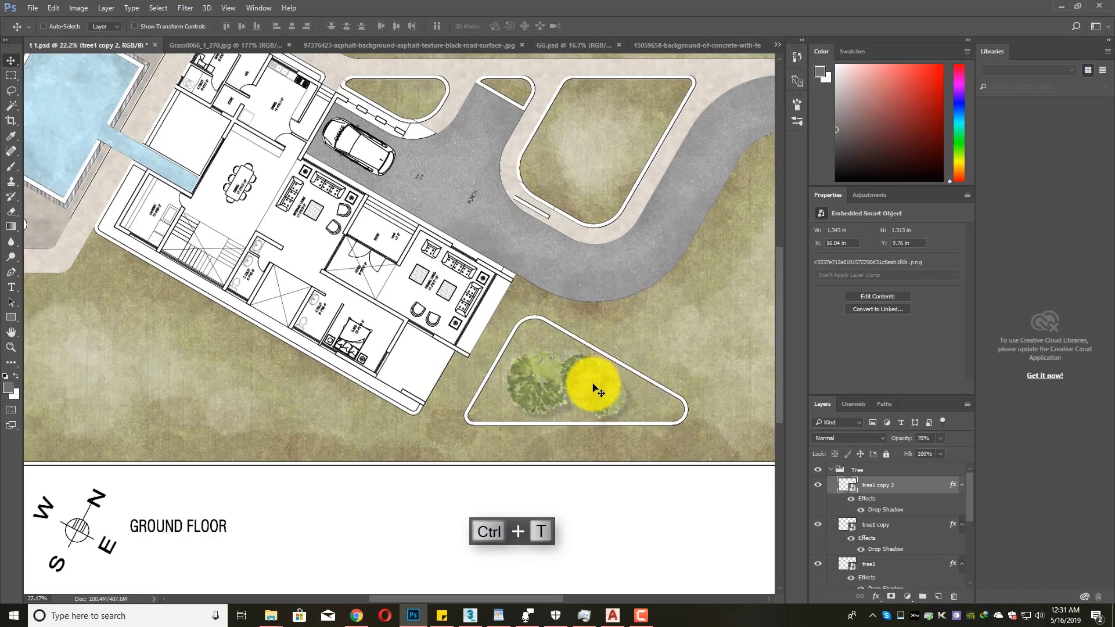
# - Reposition tree1 copy 2 to about X 15.97 in, Y 9.66 in so the three trees form a cluster
pyautogui.scroll(6, 595, 390)
pyautogui.scroll(-12, 587, 373)
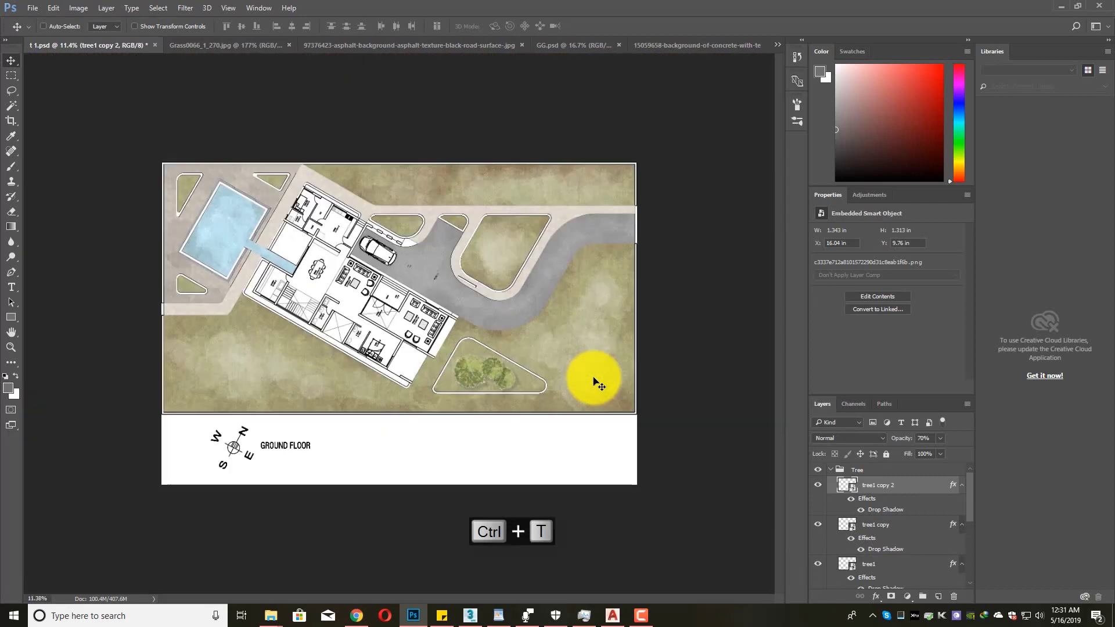
pyautogui.scroll(11, 507, 387)
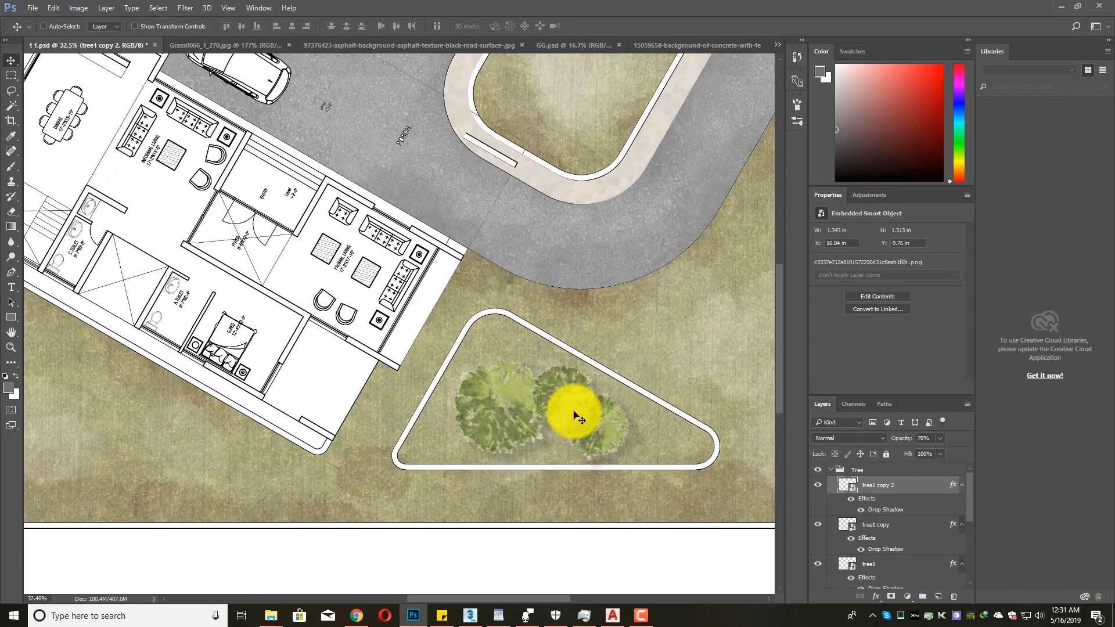
pyautogui.moveTo(574, 386); pyautogui.dragTo(576, 394)
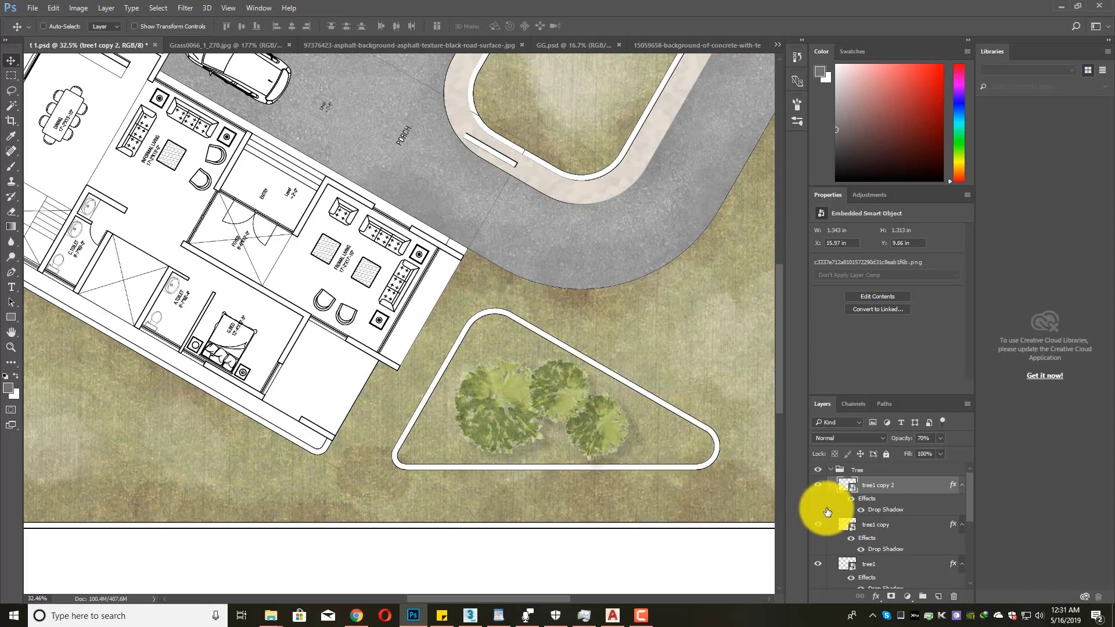
# - Apply a Hue/Saturation adjustment to tree1 copy 2 with the hue set to -19
pyautogui.click(78, 8)
pyautogui.moveTo(116, 29)
pyautogui.click(251, 95)
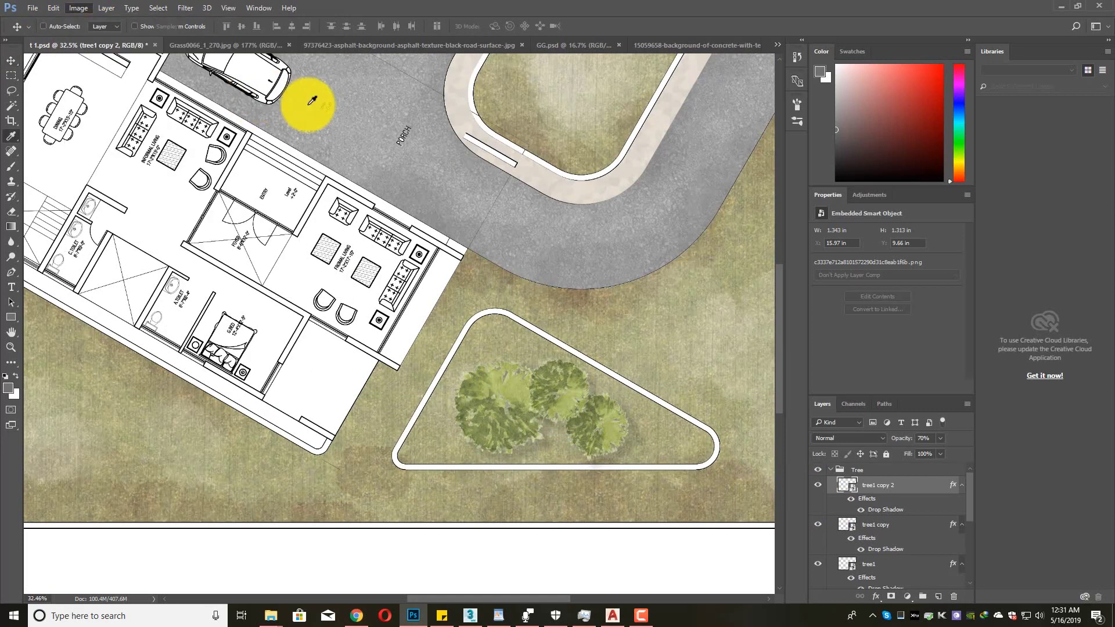
pyautogui.click(519, 217)
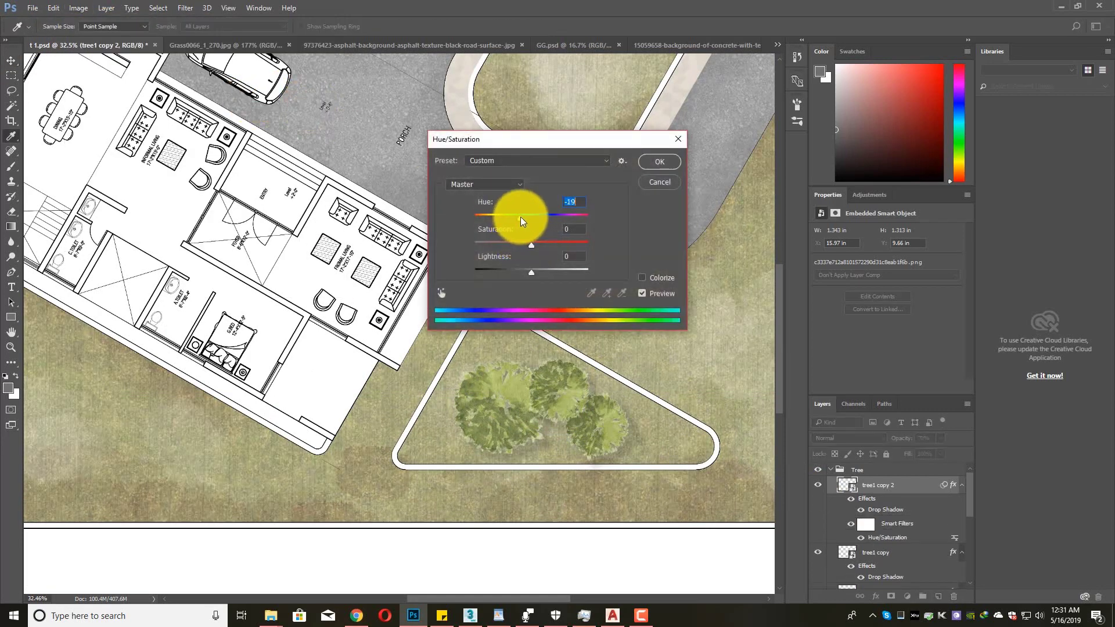
pyautogui.click(658, 163)
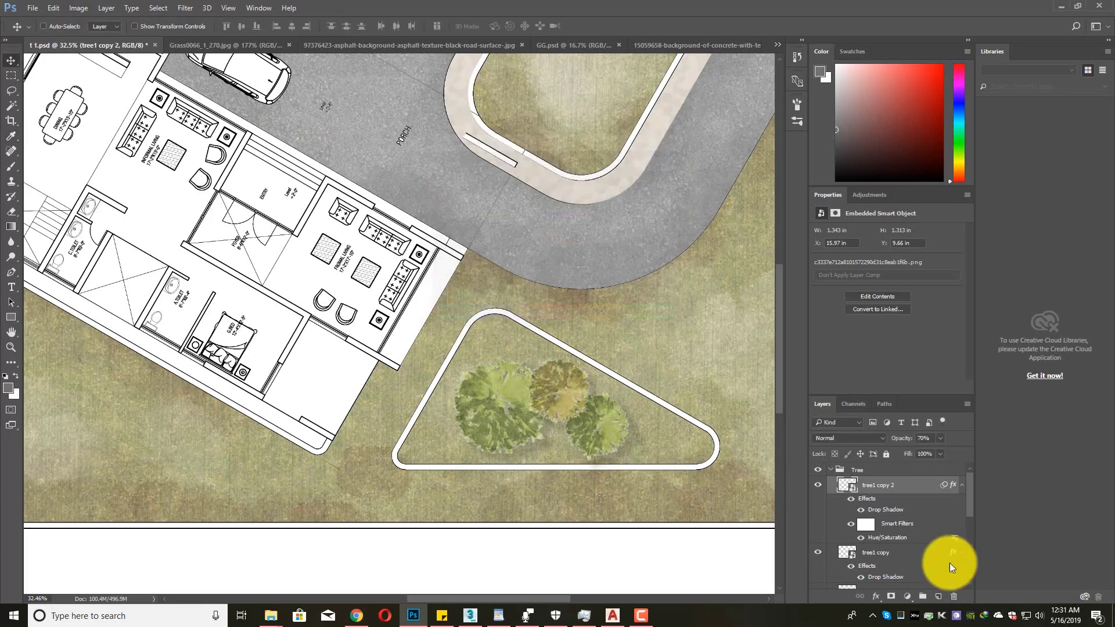
# - Apply a Hue/Saturation adjustment to tree1 copy with the hue set to -36
pyautogui.click(879, 552)
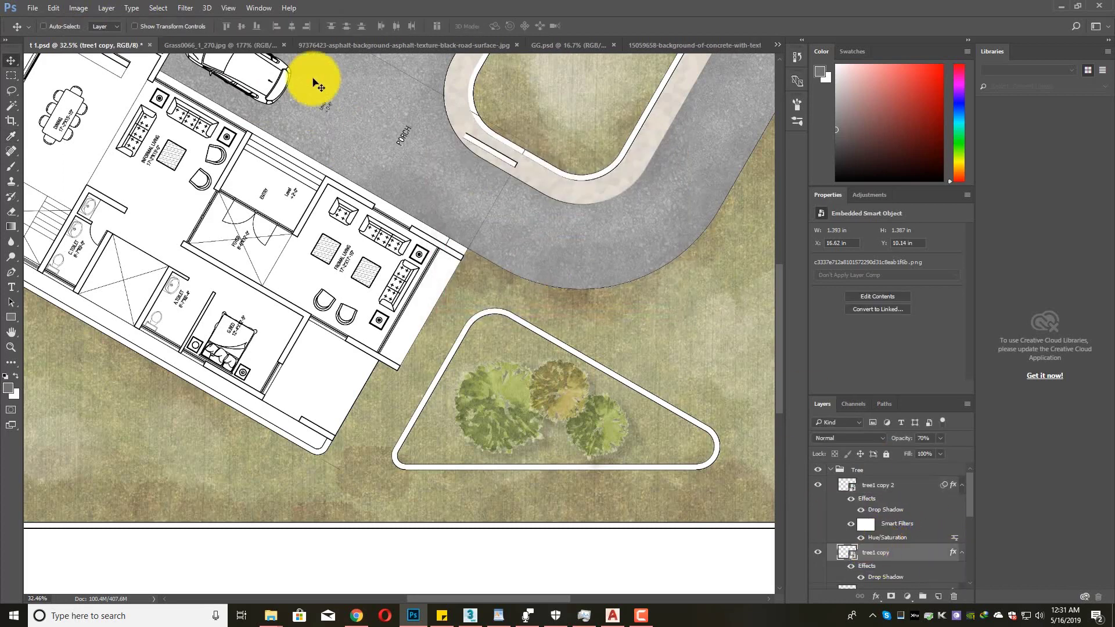
pyautogui.click(77, 8)
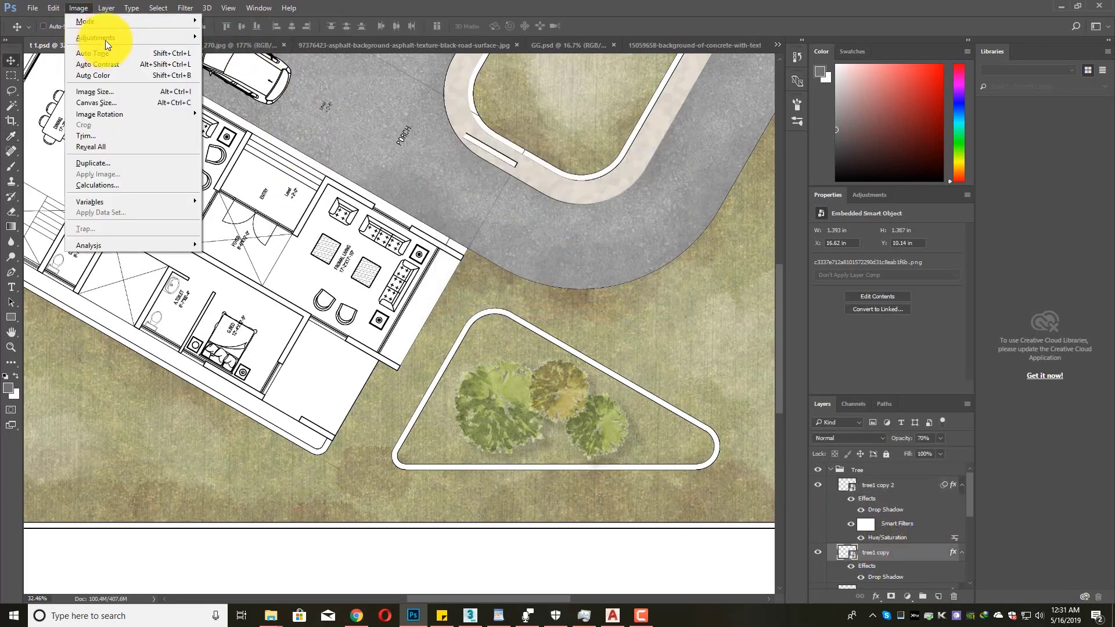
pyautogui.moveTo(193, 41)
pyautogui.click(234, 100)
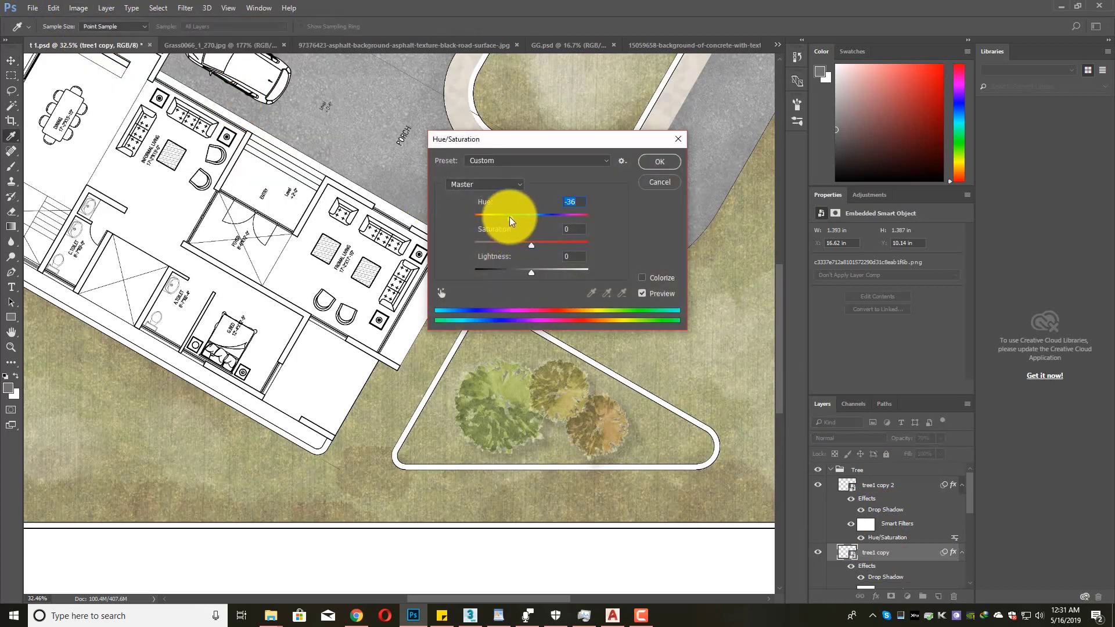
pyautogui.click(651, 168)
# - Select the three tree layers in the Tree group and collapse their effects and smart filter lists
pyautogui.hotkey('ctrl', '0')
pyautogui.click(11, 61)
pyautogui.scroll(-3, 393, 316)
pyautogui.scroll(8, 508, 386)
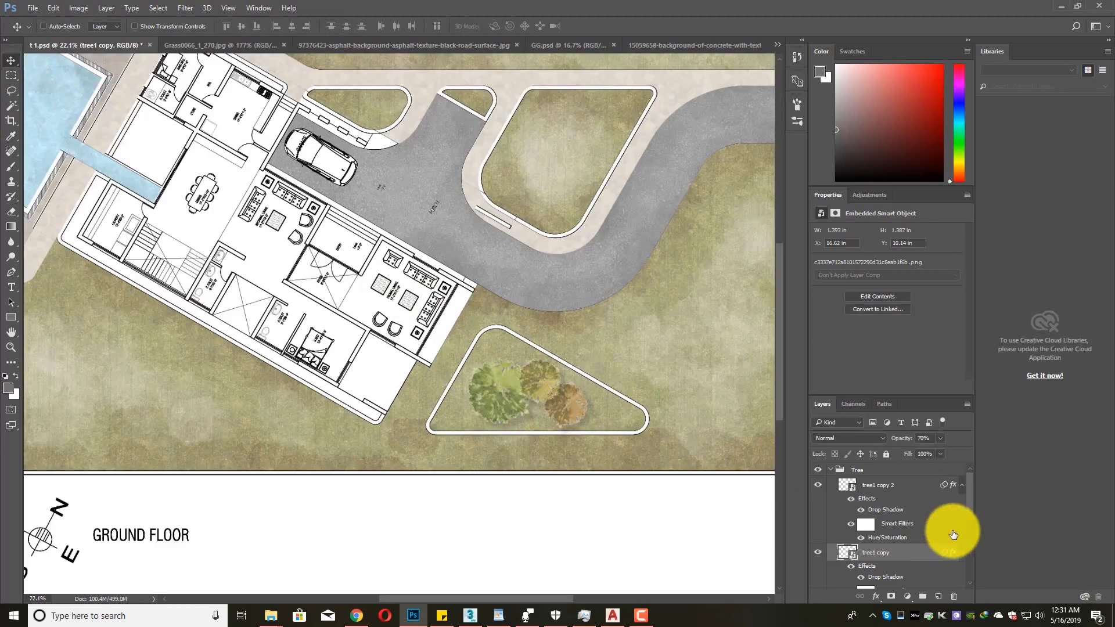
pyautogui.click(891, 491)
pyautogui.scroll(-1, 893, 518)
pyautogui.scroll(-3, 894, 517)
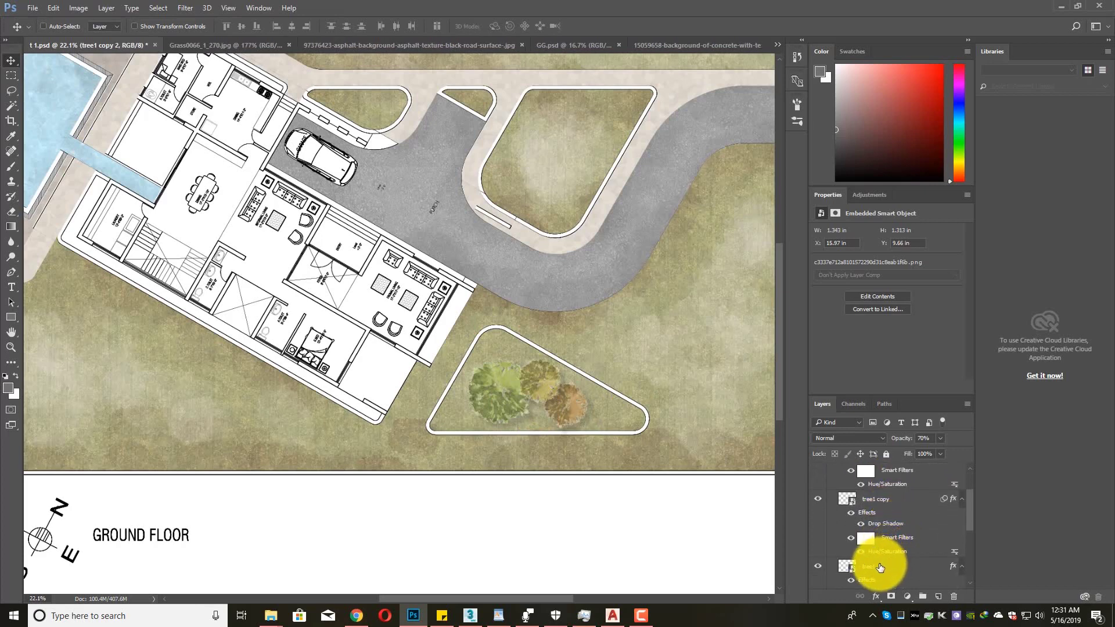
pyautogui.keyDown('shift'); pyautogui.click(881, 567); pyautogui.keyUp('shift')
pyautogui.scroll(4, 896, 524)
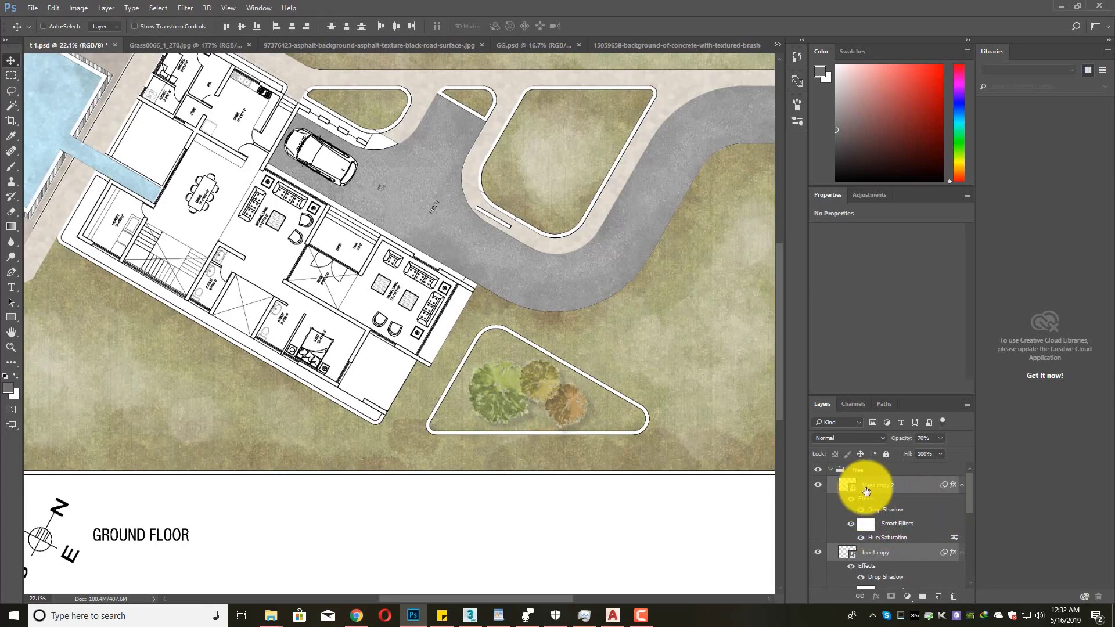
pyautogui.keyDown('alt'); pyautogui.click(963, 487); pyautogui.keyUp('alt')
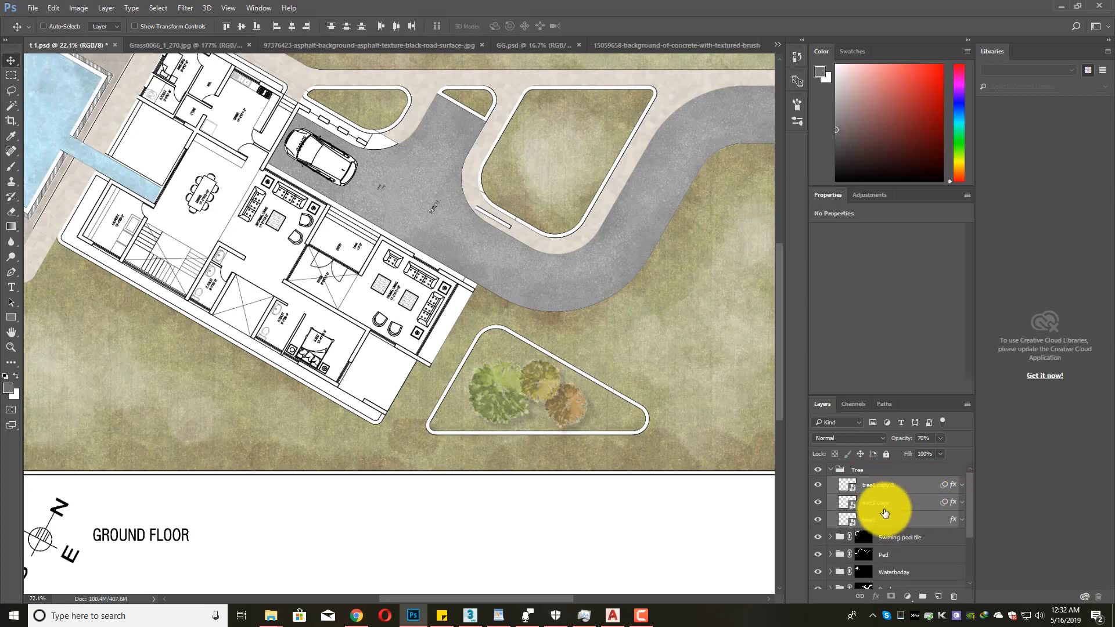
pyautogui.scroll(-4, 483, 372)
pyautogui.scroll(1, 506, 399)
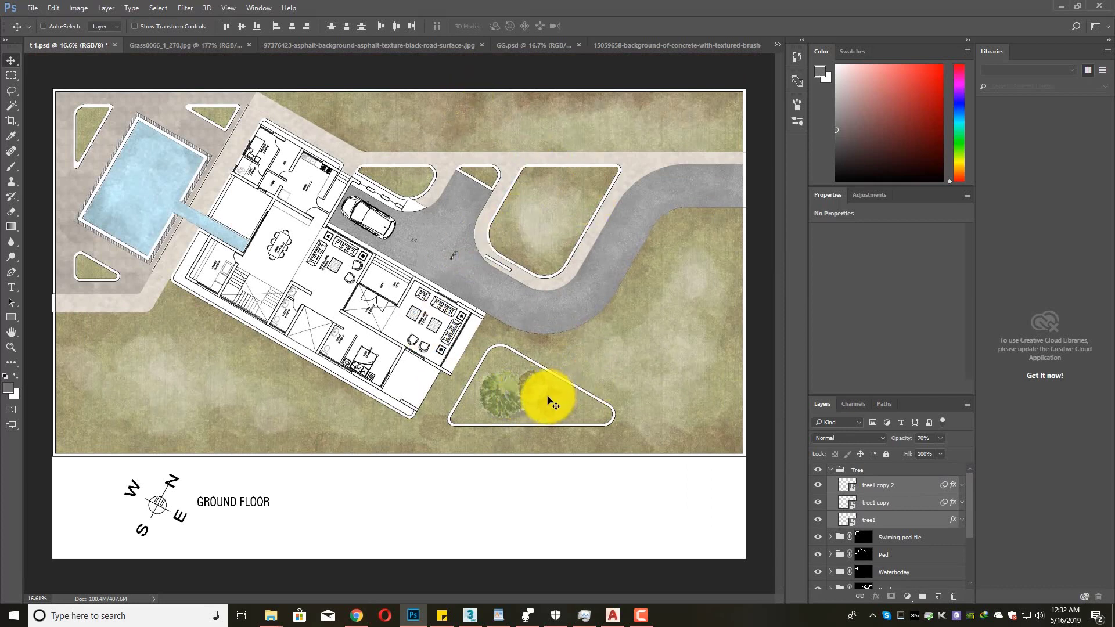
# - Open the tree image b7e48fe797d36a0e16389b5aa1e7d8c9 from the Tutorial 2 folder as a separate Photoshop document
pyautogui.click(268, 622)
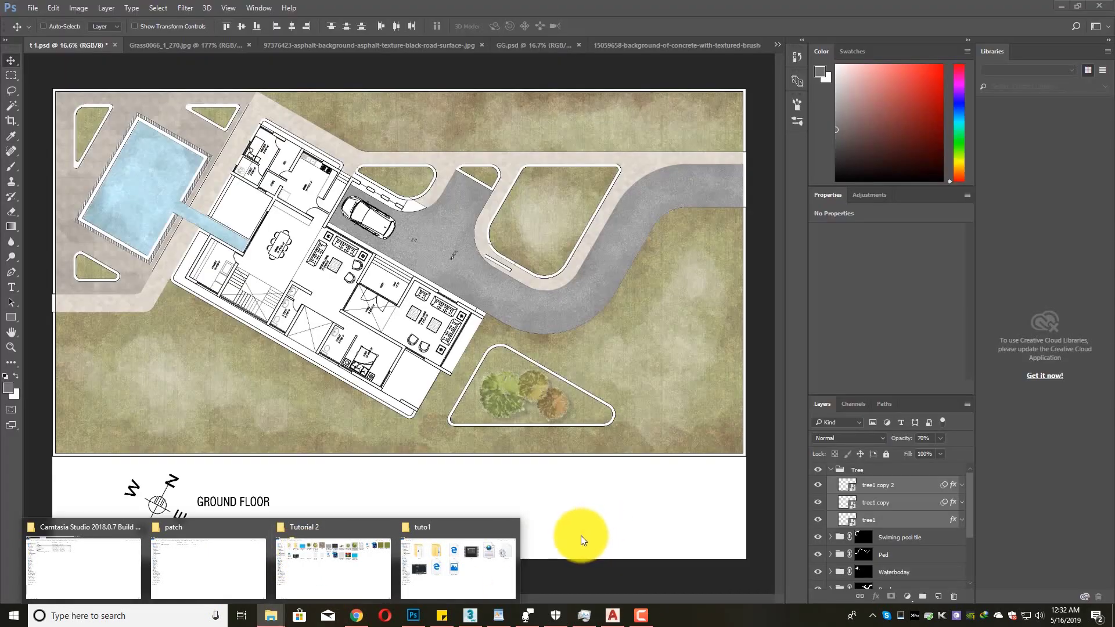
pyautogui.moveTo(343, 575)
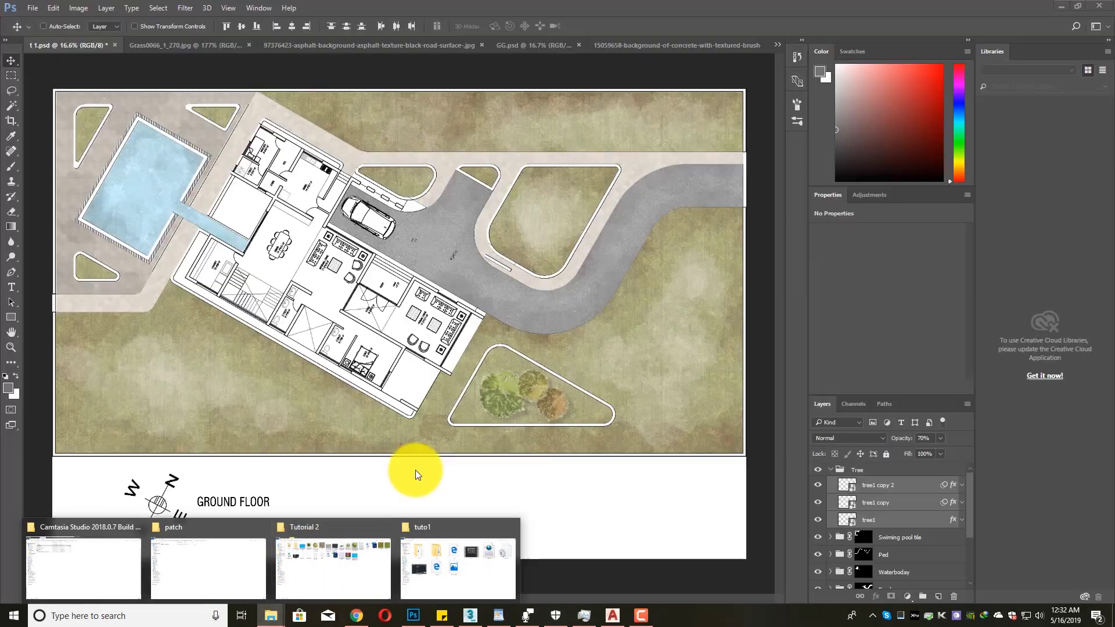
pyautogui.click(363, 562)
pyautogui.click(701, 102)
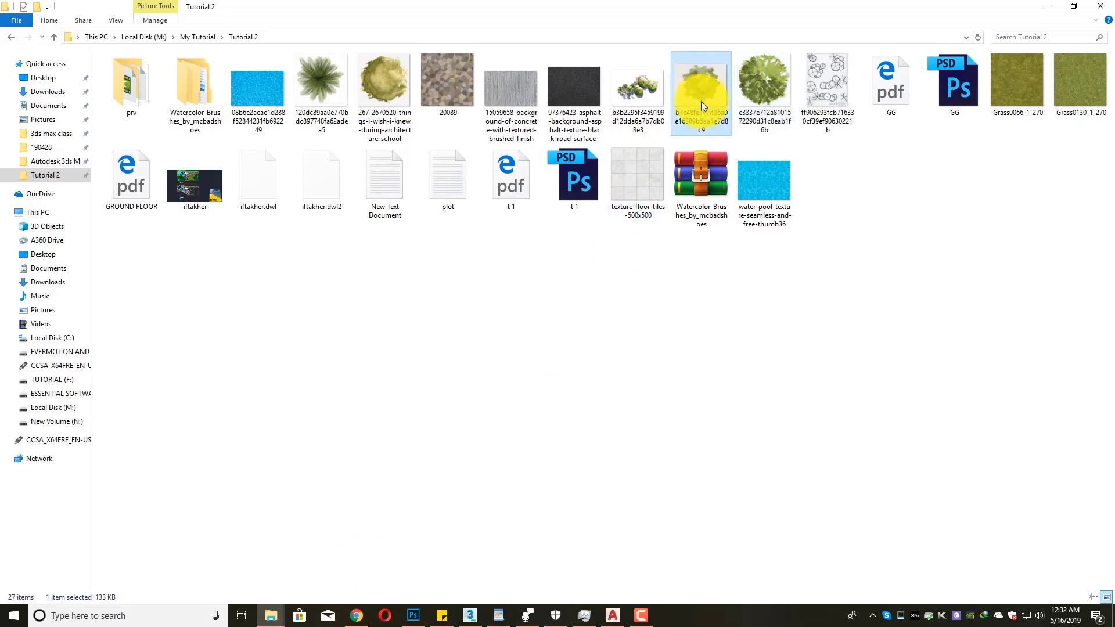
pyautogui.moveTo(707, 91); pyautogui.dragTo(772, 41)
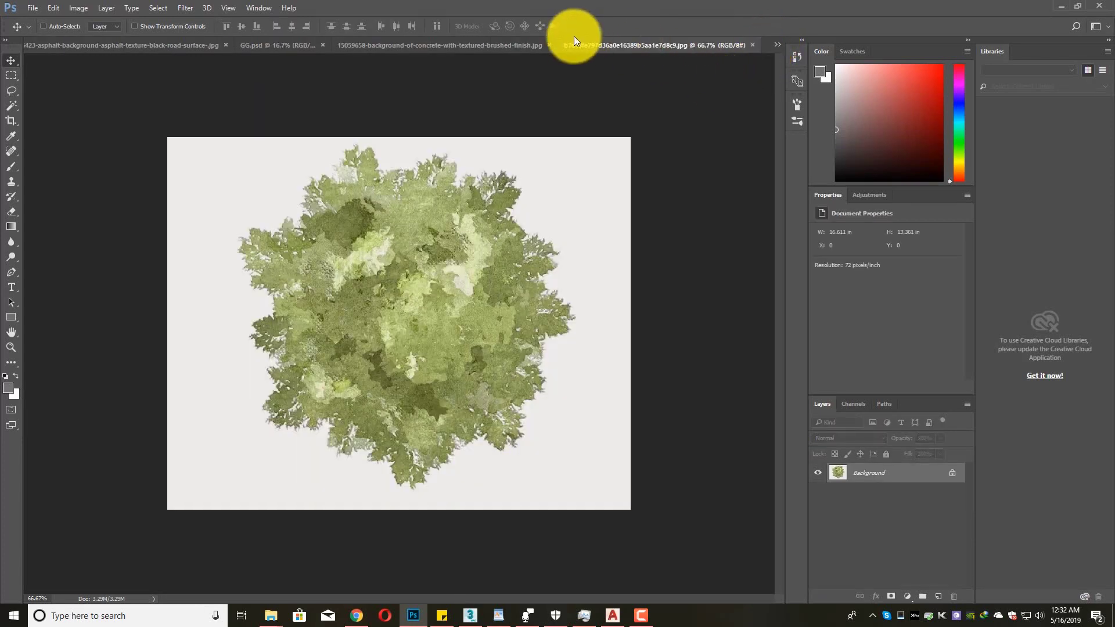
# - Close the brushed concrete, black asphalt and Grass0066_1_270 texture documents
pyautogui.click(550, 45)
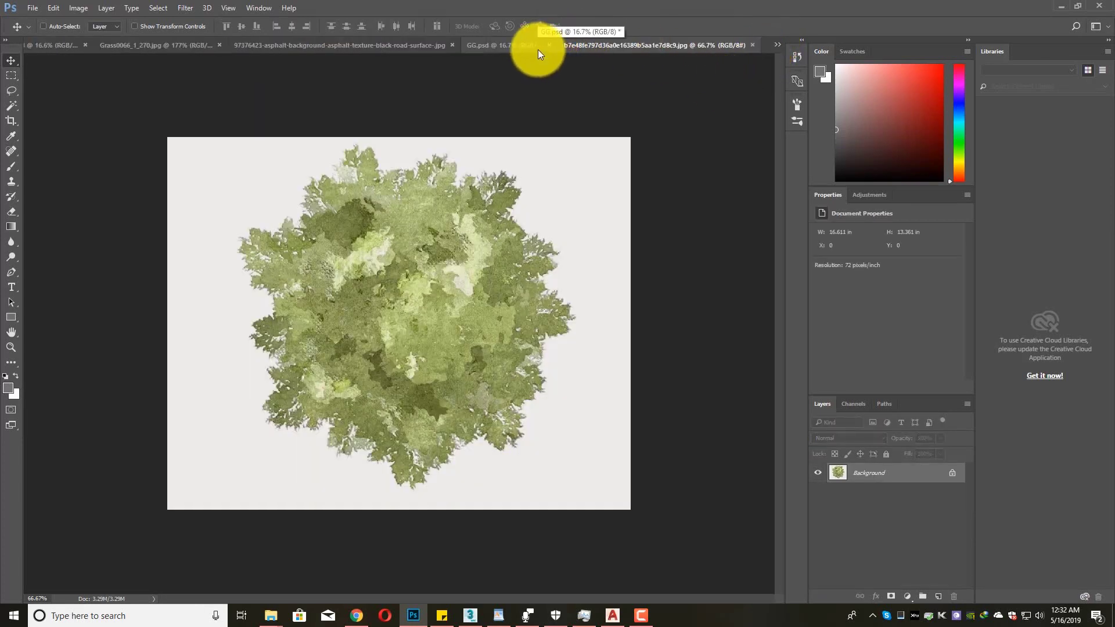
pyautogui.click(452, 46)
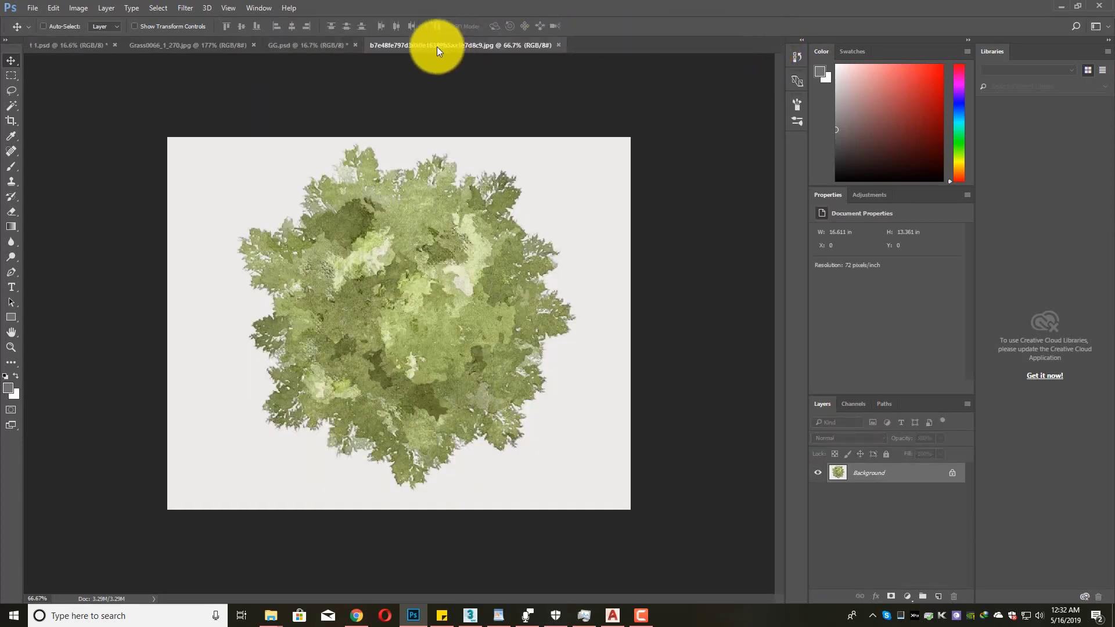
pyautogui.click(254, 46)
pyautogui.scroll(-1, 473, 211)
pyautogui.scroll(3, 471, 214)
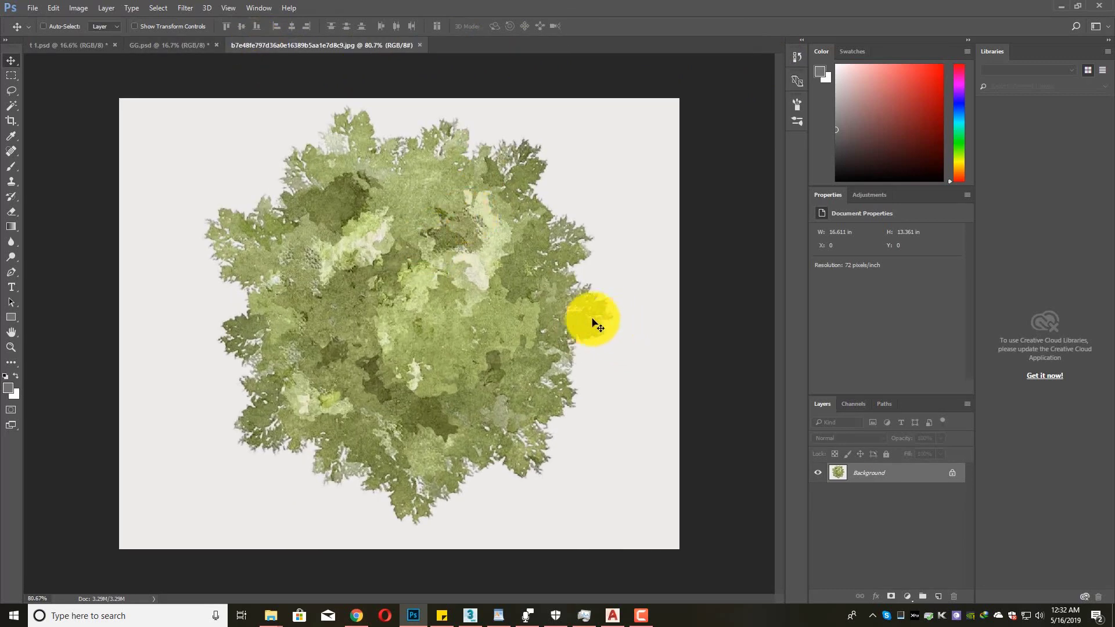
pyautogui.moveTo(100, 52); pyautogui.dragTo(551, 371)
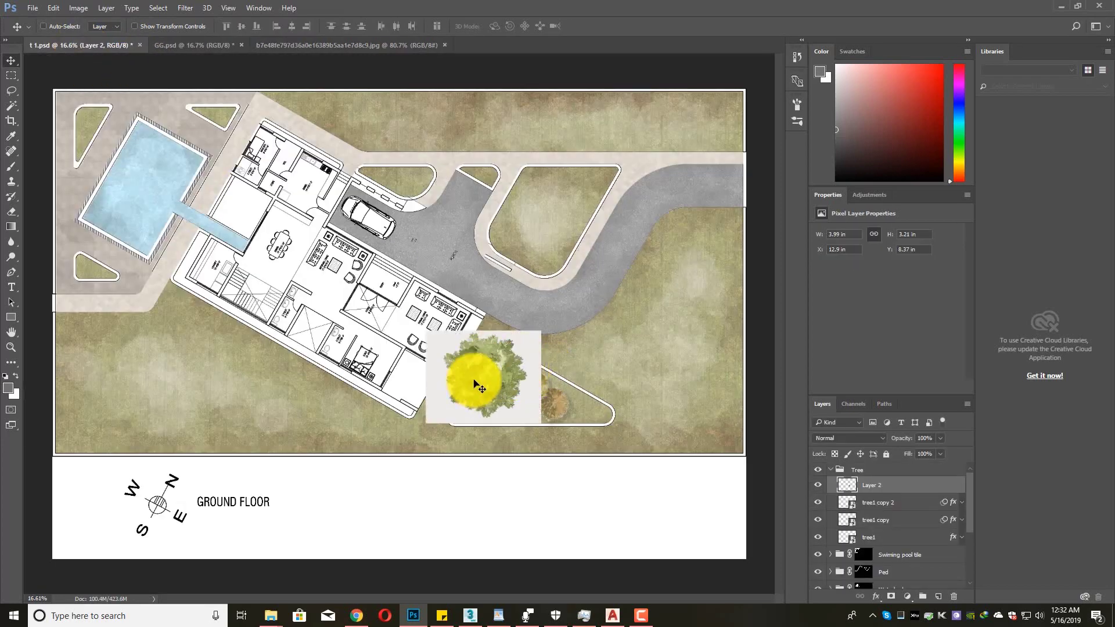
pyautogui.press('Delete')
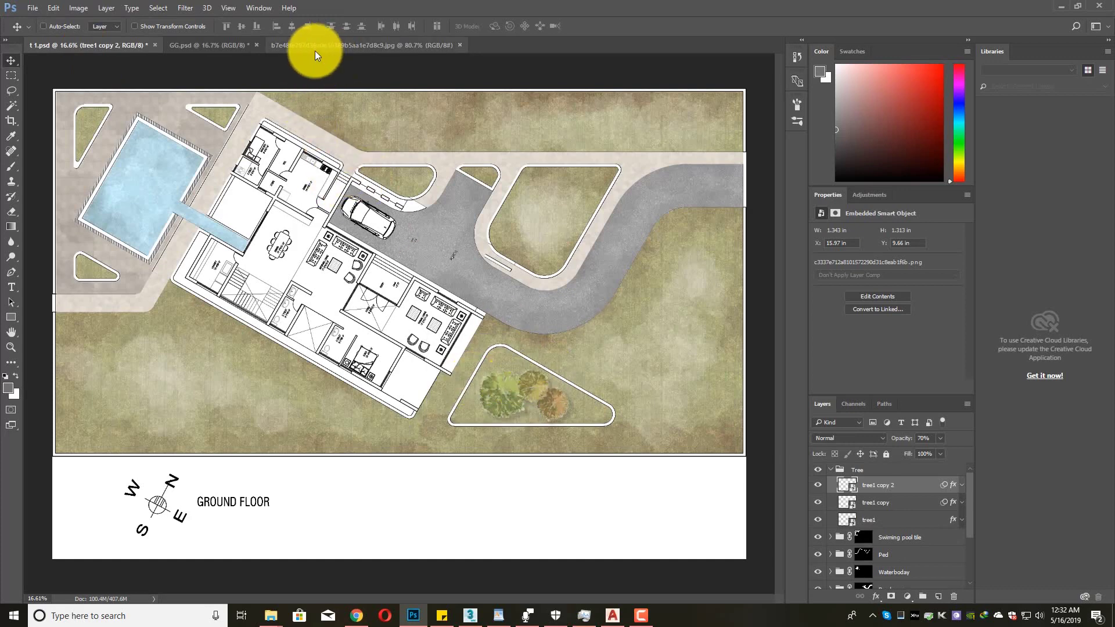
pyautogui.click(315, 46)
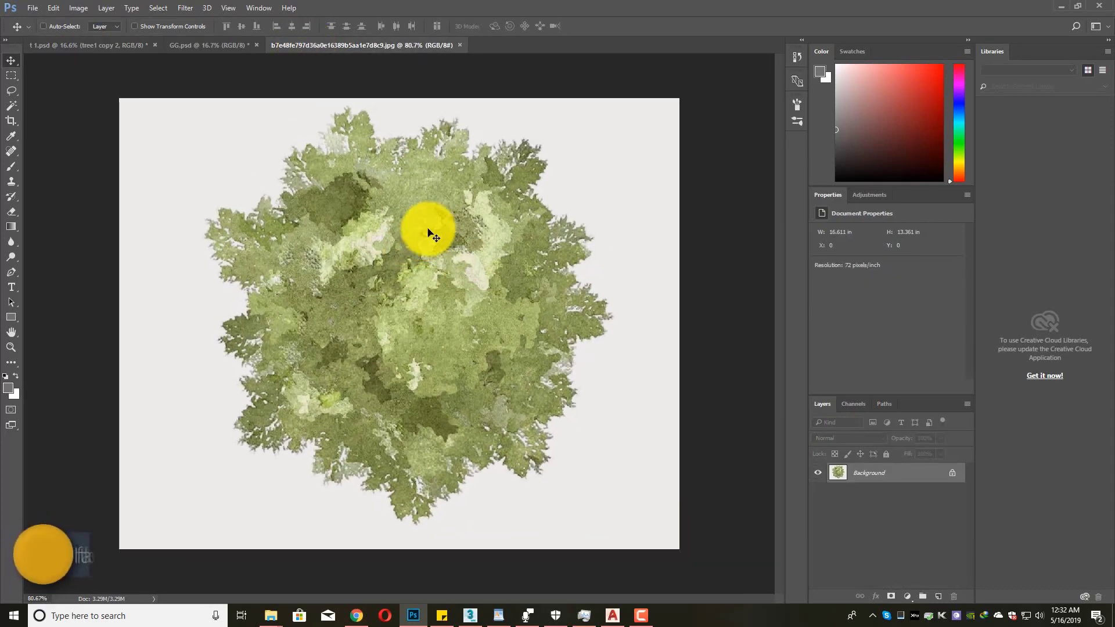
# - Select all of the light background, including the gaps between the leaves, using the Magic Wand with Contiguous turned off
pyautogui.click(12, 105)
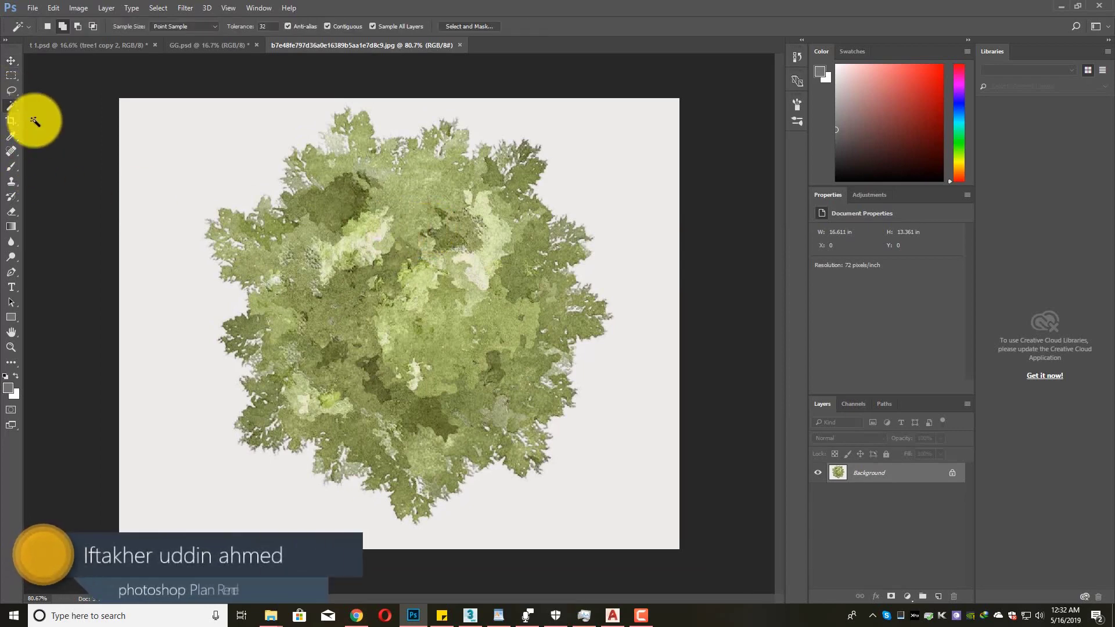
pyautogui.click(613, 197)
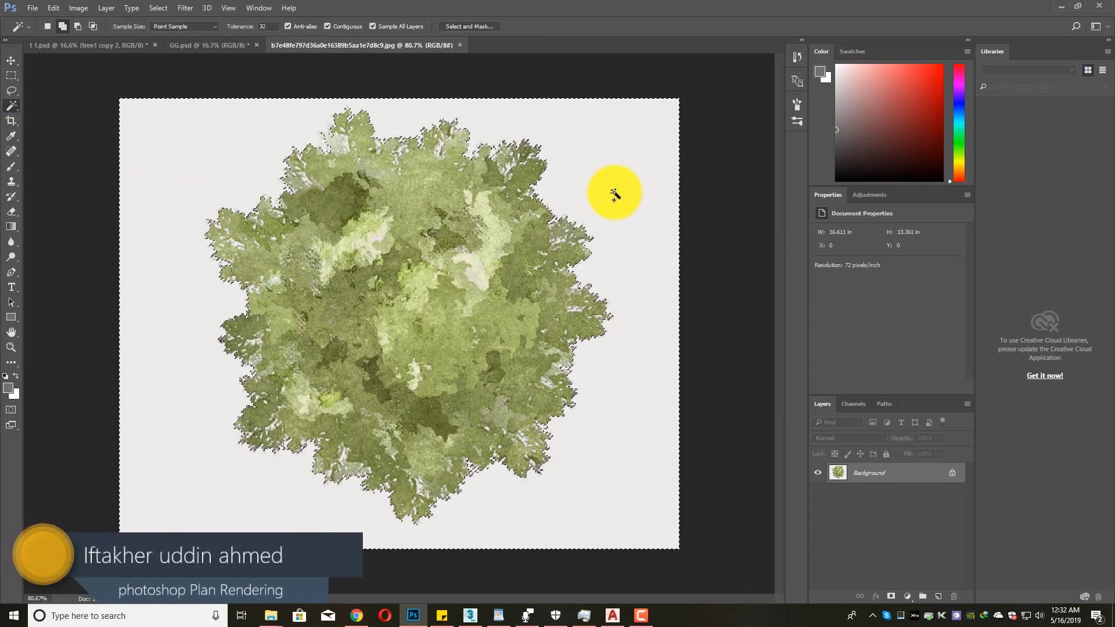
pyautogui.scroll(14, 613, 196)
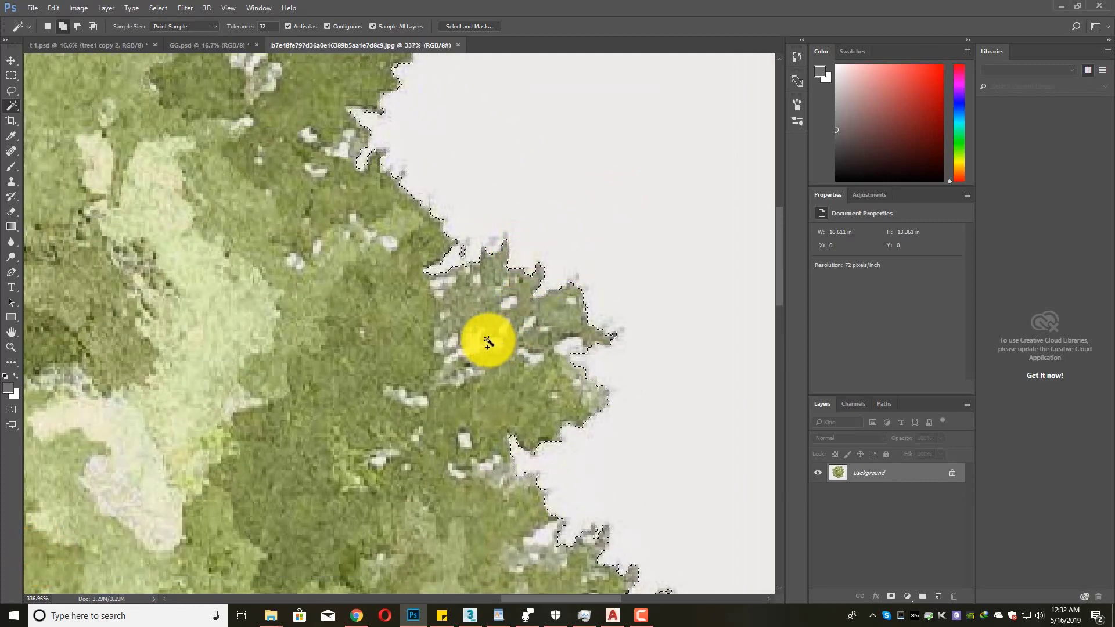
pyautogui.click(327, 27)
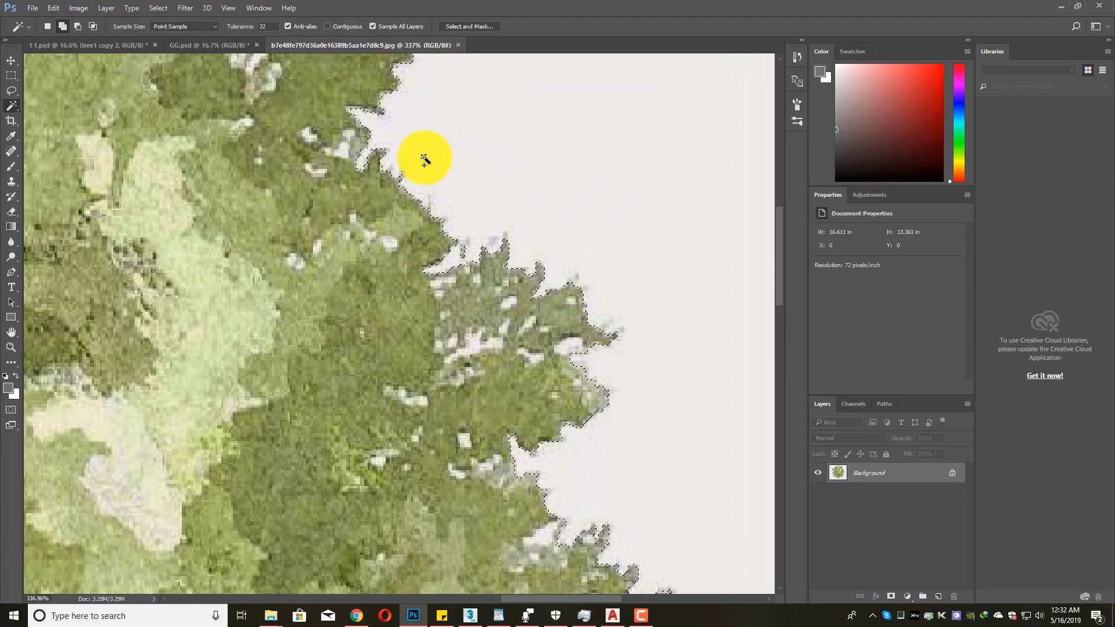
pyautogui.scroll(-6, 502, 318)
pyautogui.hotkey('ctrl', 'd')
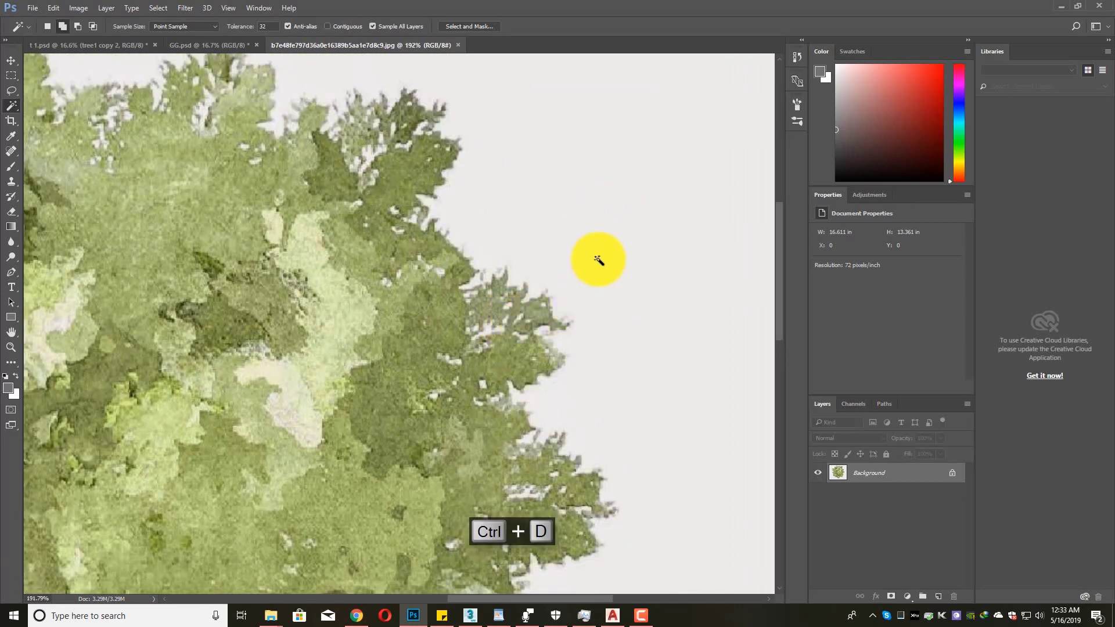
pyautogui.click(567, 237)
pyautogui.scroll(-4, 578, 254)
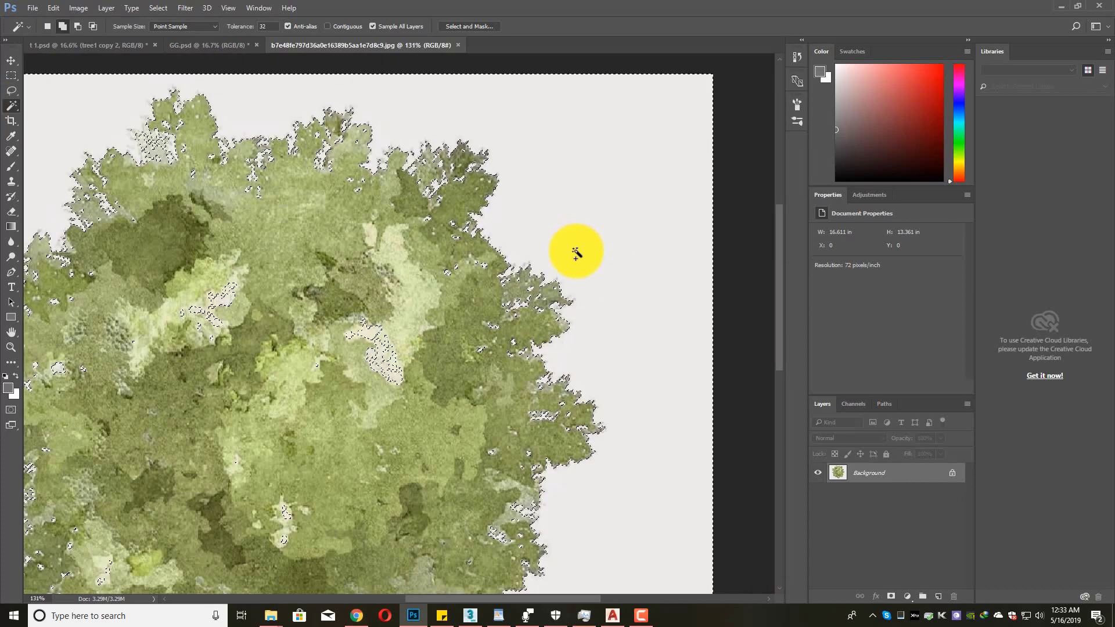
pyautogui.scroll(-3, 386, 318)
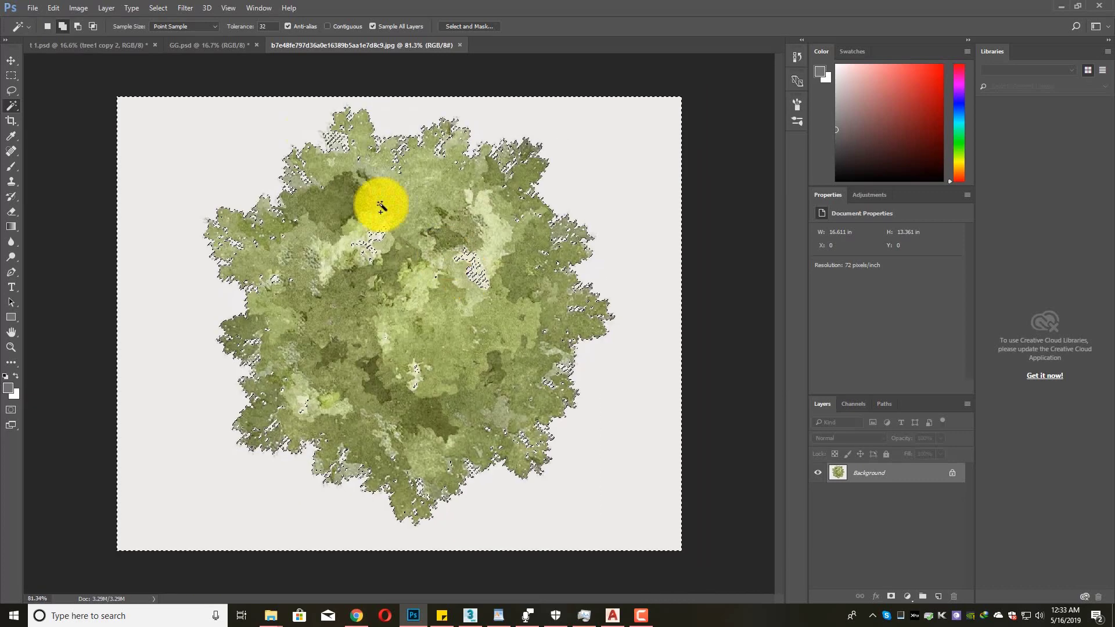
# - Invert the selection and copy the selected tree to a new layer
pyautogui.click(85, 6)
pyautogui.moveTo(163, 8)
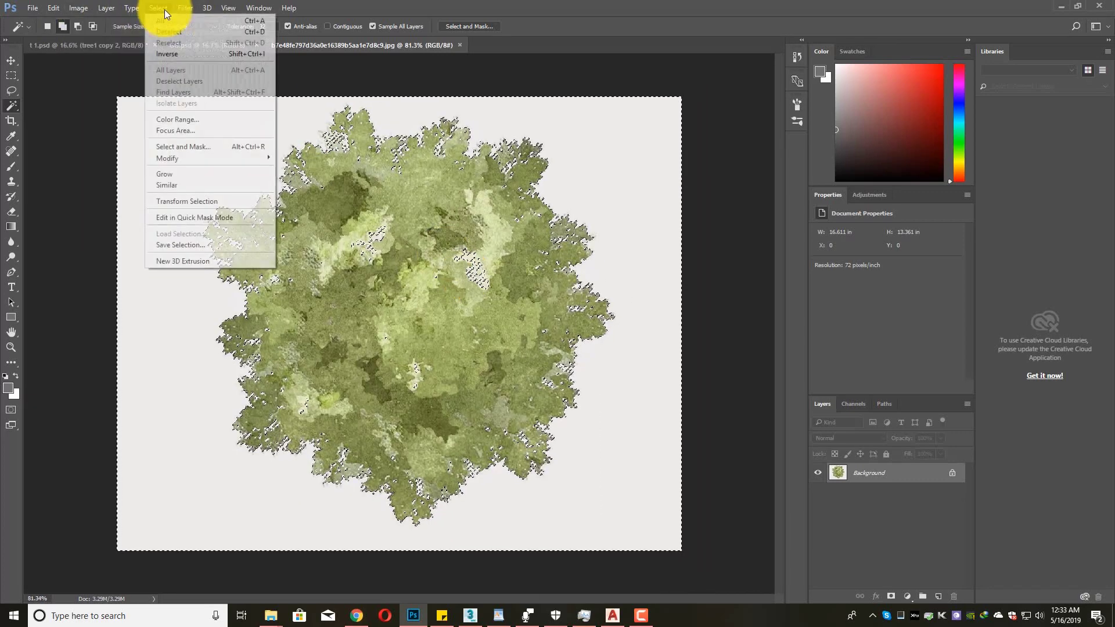
pyautogui.click(181, 54)
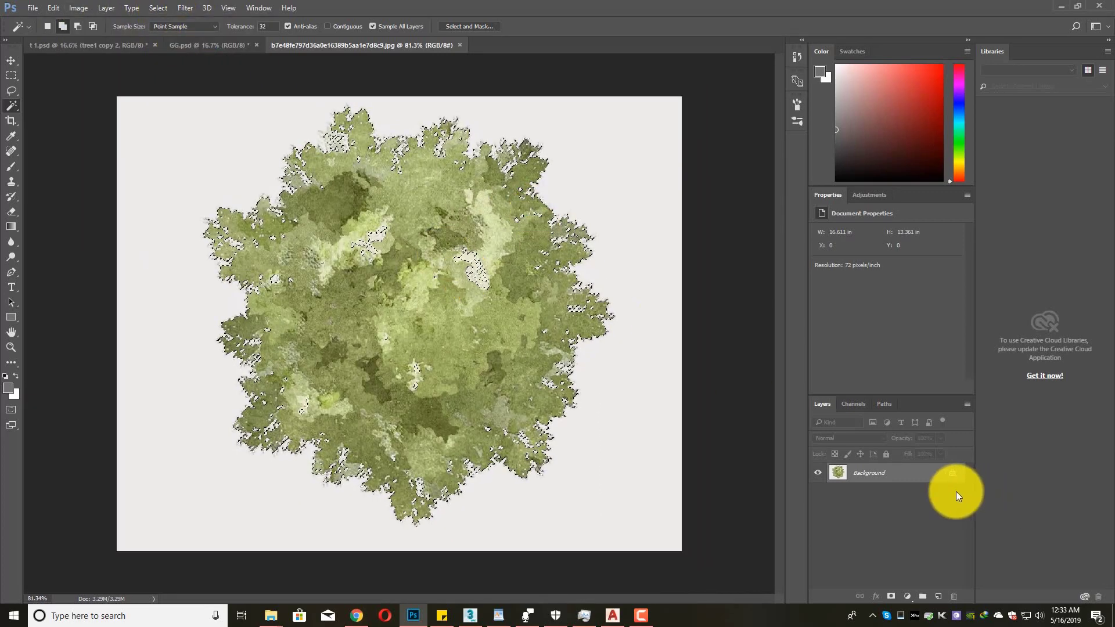
pyautogui.hotkey('ctrl', 'j')
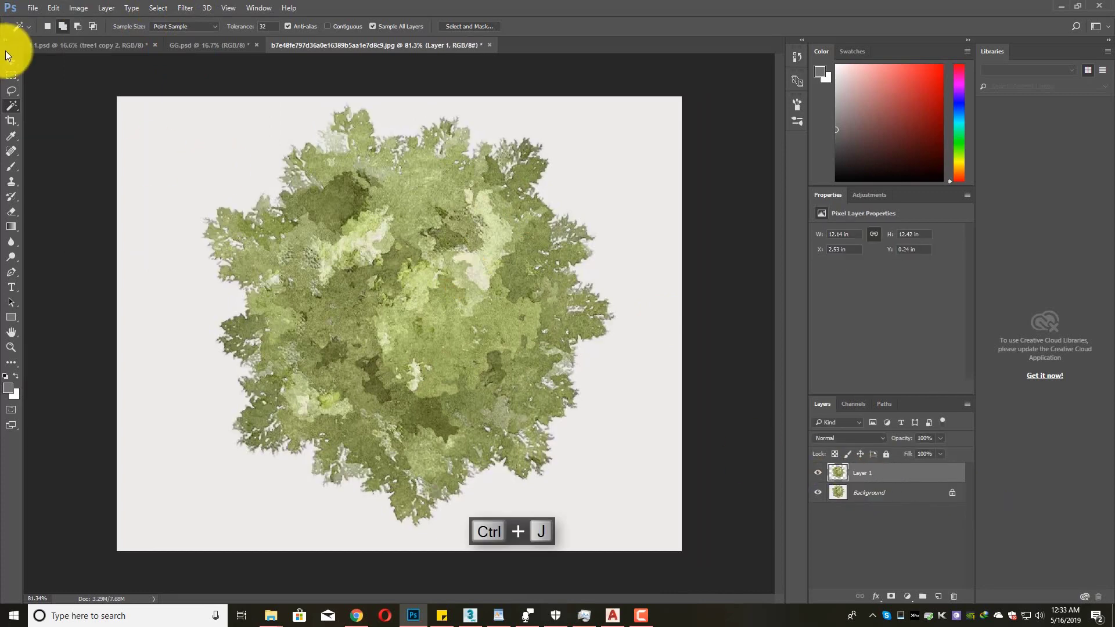
# - Hide the Background layer and copy the cut-out tree into t 1.psd, in the large bed enclosed by the driveway, at about X 15.57 in, Y 2.98 in
pyautogui.click(11, 60)
pyautogui.click(818, 493)
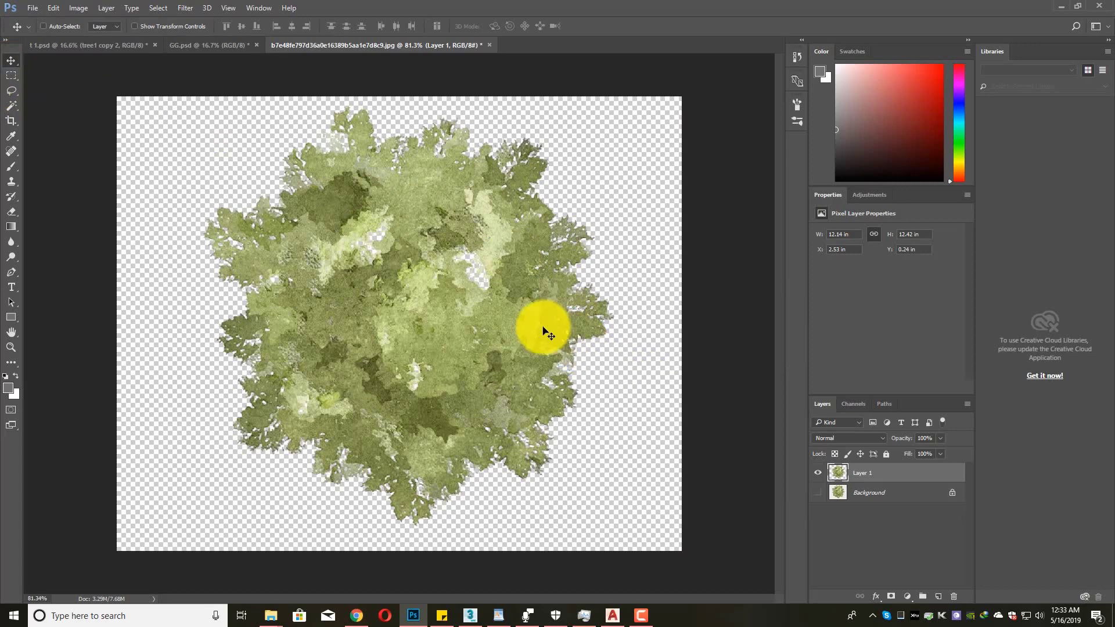
pyautogui.moveTo(544, 338); pyautogui.dragTo(555, 222)
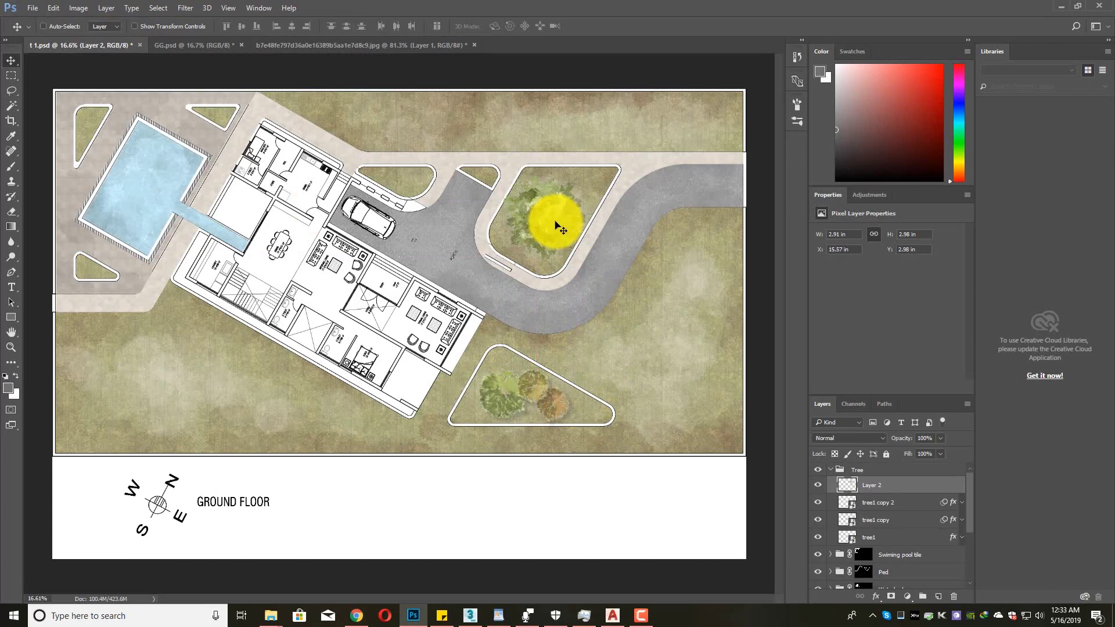
# - Reduce the opacity of the new tree layer in the driveway bed to 77%
pyautogui.scroll(2, 558, 226)
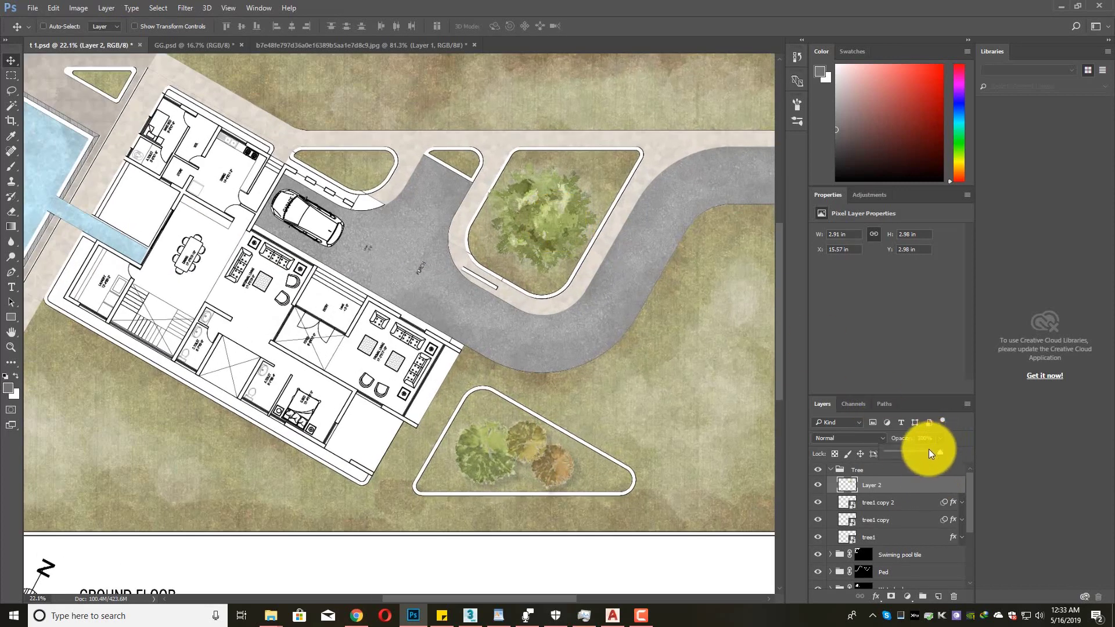
pyautogui.click(929, 452)
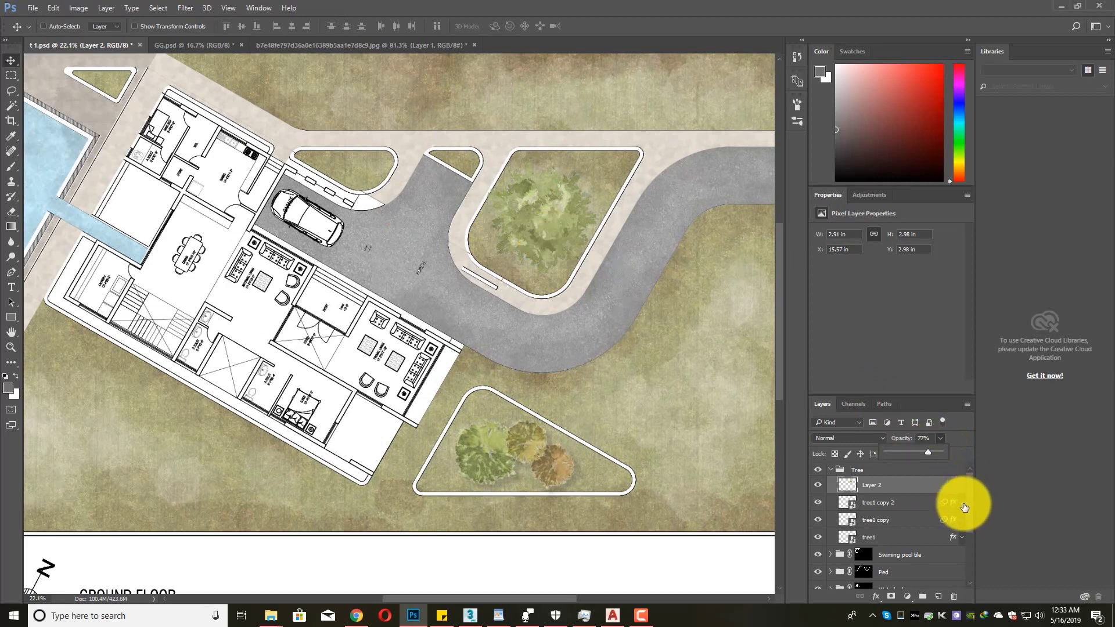
# - Add a Multiply drop shadow to the driveway-bed tree at 23% opacity, 132° angle, 49 px distance, 10% spread and 32 px size
pyautogui.rightClick(889, 482)
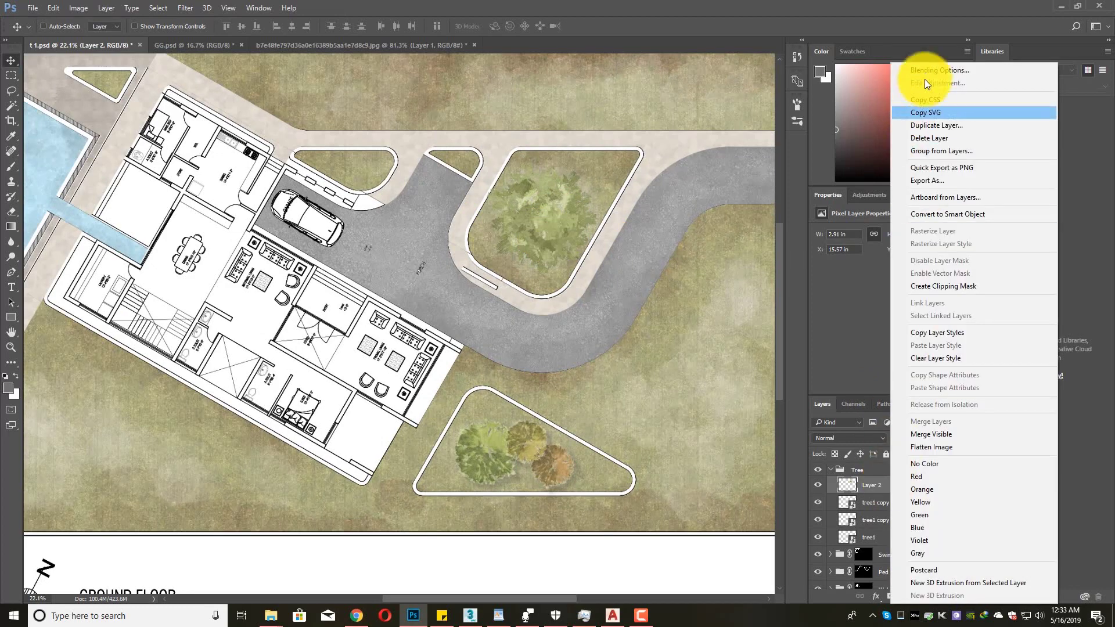
pyautogui.click(926, 70)
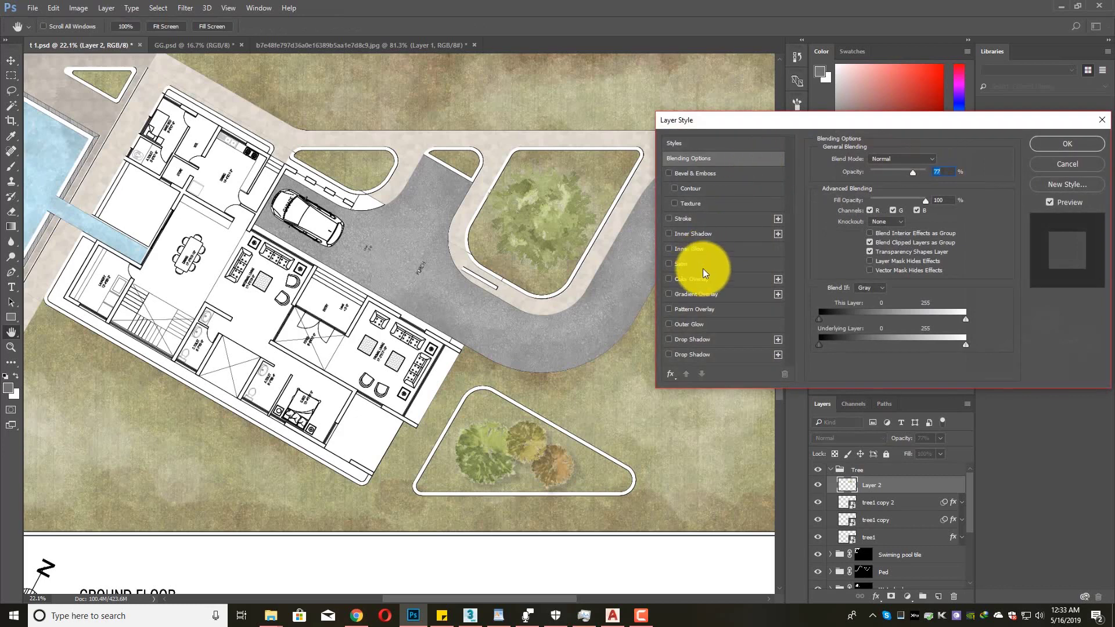
pyautogui.click(709, 339)
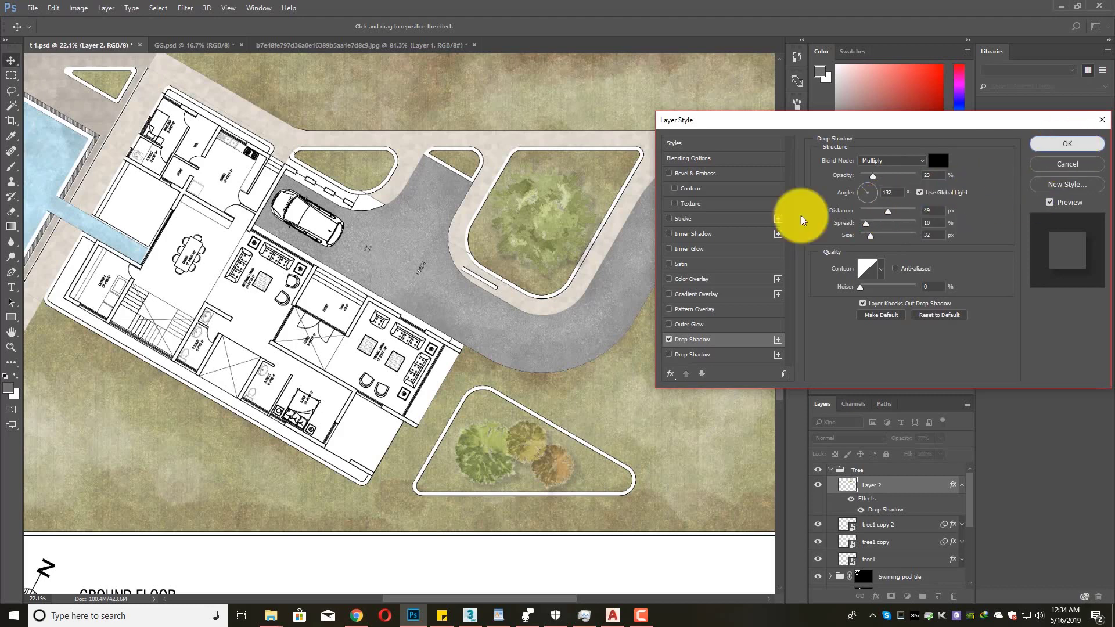
pyautogui.press('Return')
pyautogui.hotkey('ctrl', '0')
pyautogui.hotkey('ctrl', '+')
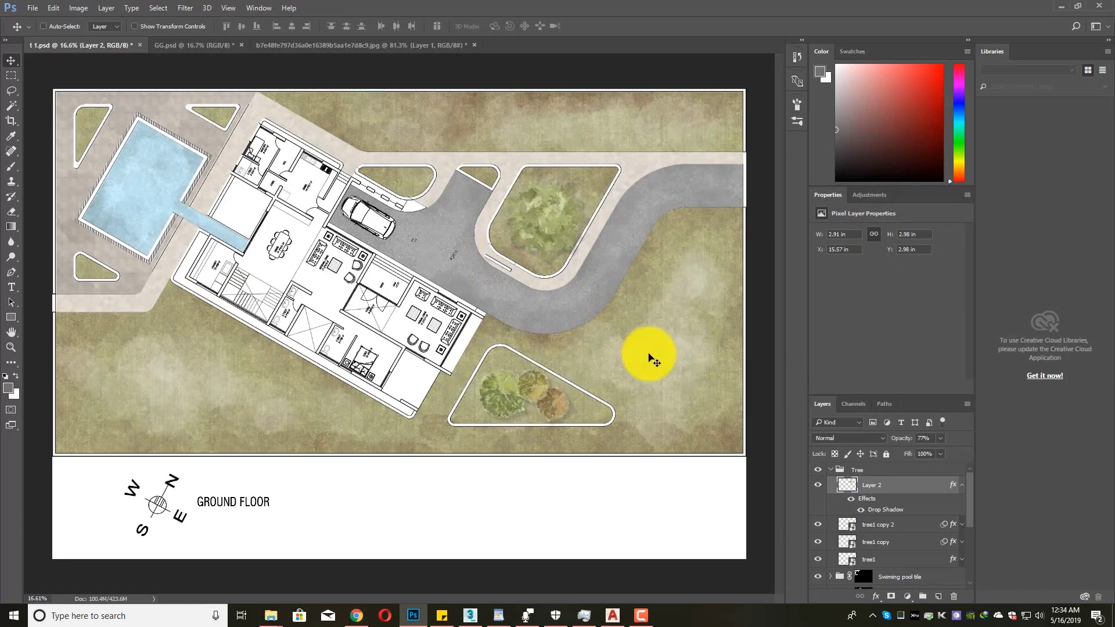
pyautogui.scroll(2, 567, 250)
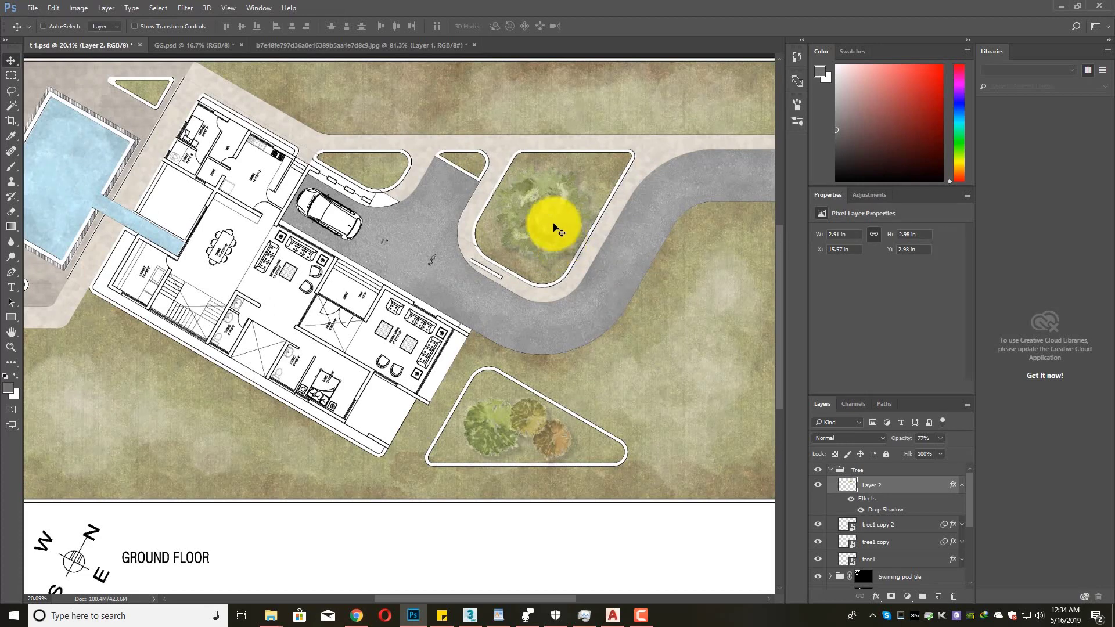
pyautogui.scroll(-2, 557, 244)
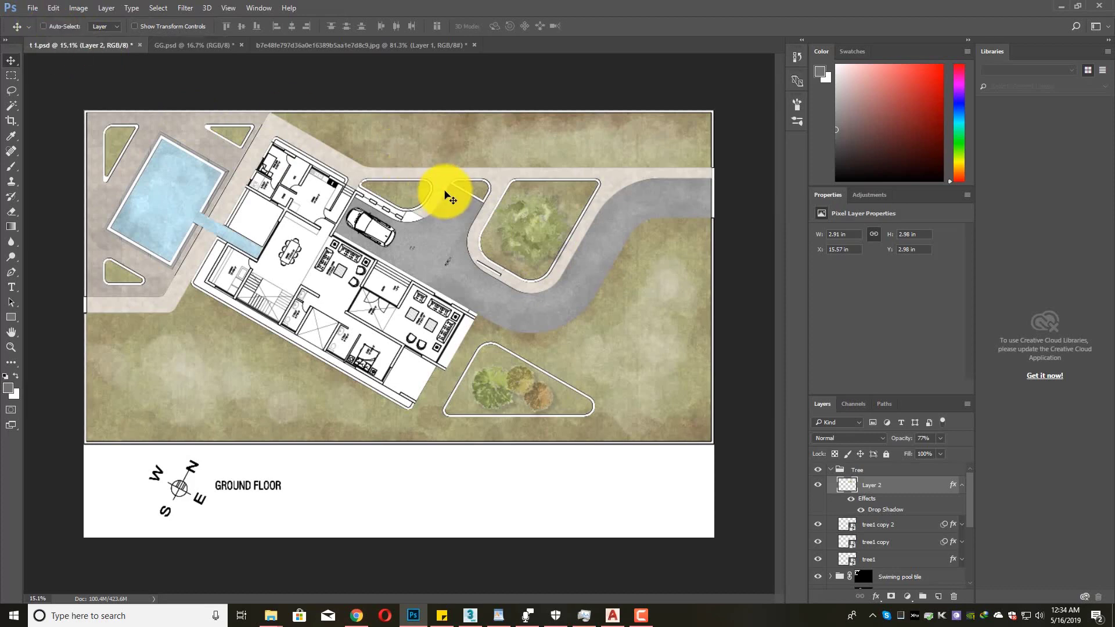
pyautogui.scroll(5, 458, 194)
pyautogui.scroll(-3, 653, 369)
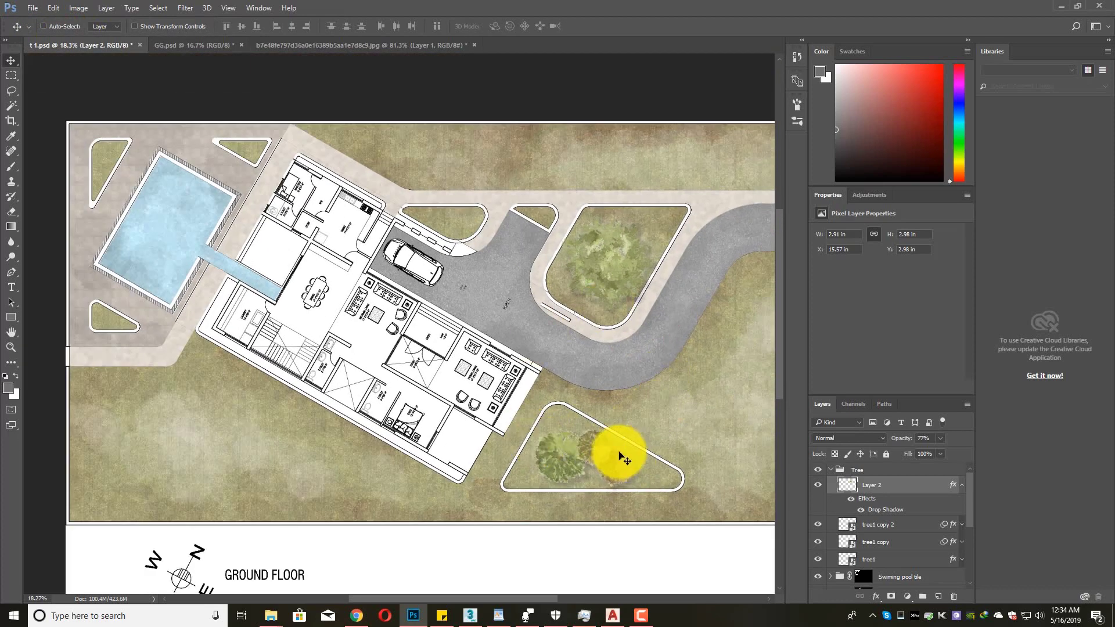
pyautogui.scroll(2, 624, 456)
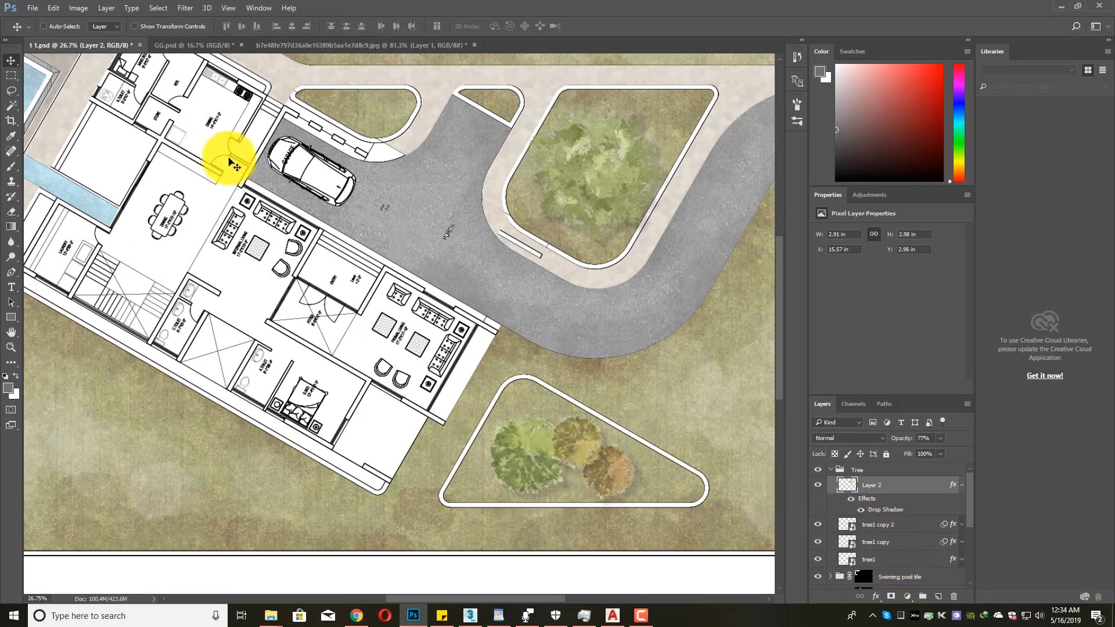
# - Use Auto-Select to pick the yellow tree in the triangular bed, try moving it upward, and undo the move
pyautogui.click(49, 26)
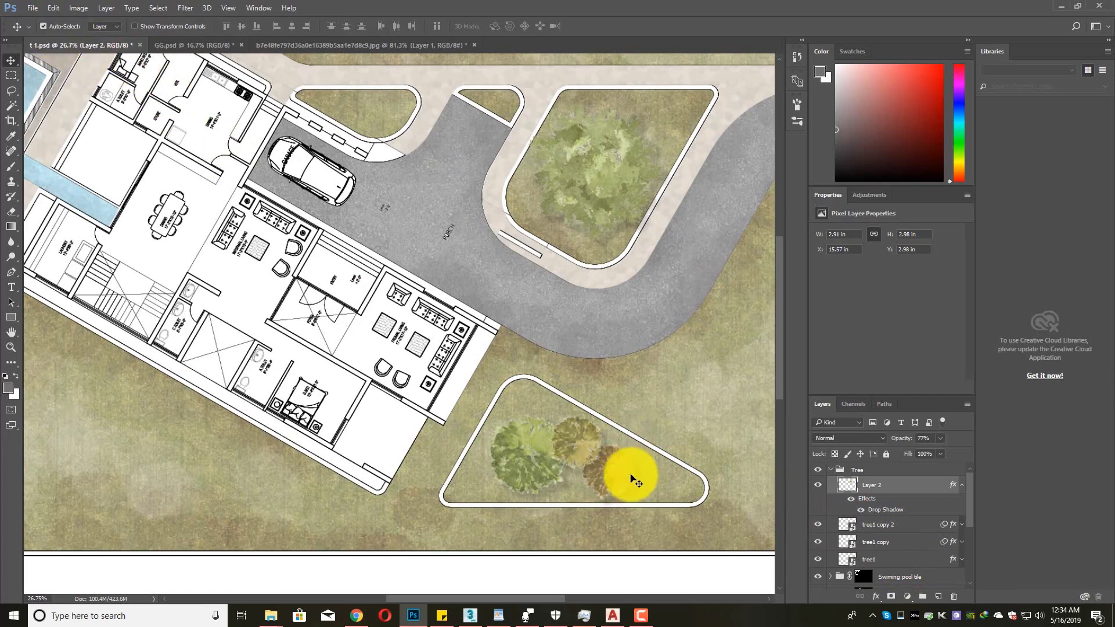
pyautogui.click(581, 452)
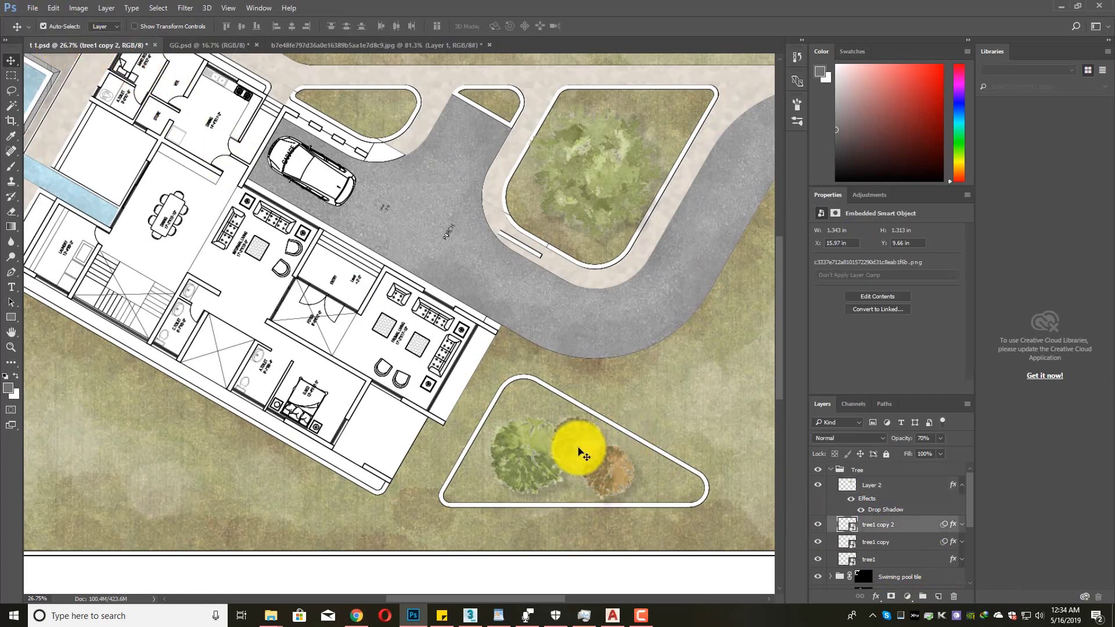
pyautogui.click(46, 27)
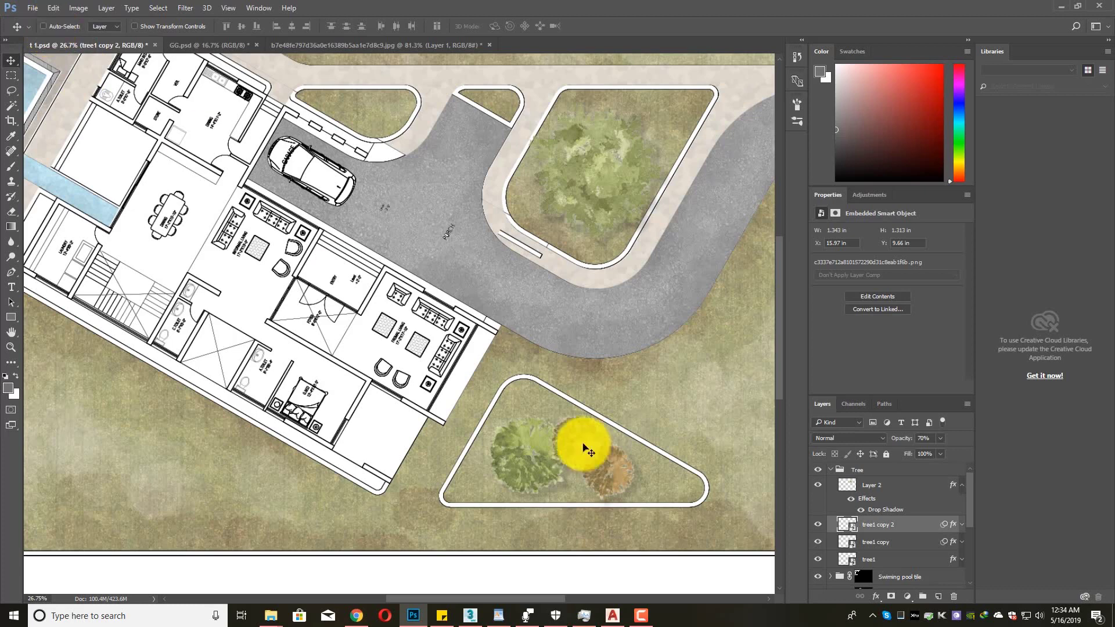
pyautogui.moveTo(583, 456); pyautogui.dragTo(617, 375)
pyautogui.hotkey('ctrl', 'z')
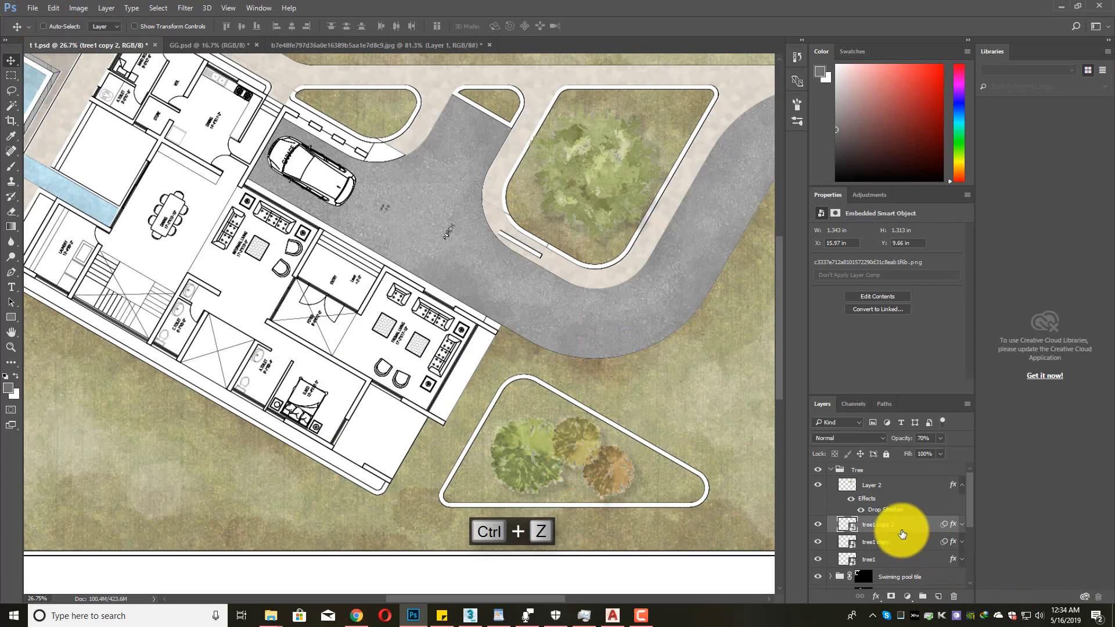
pyautogui.scroll(-5, 517, 435)
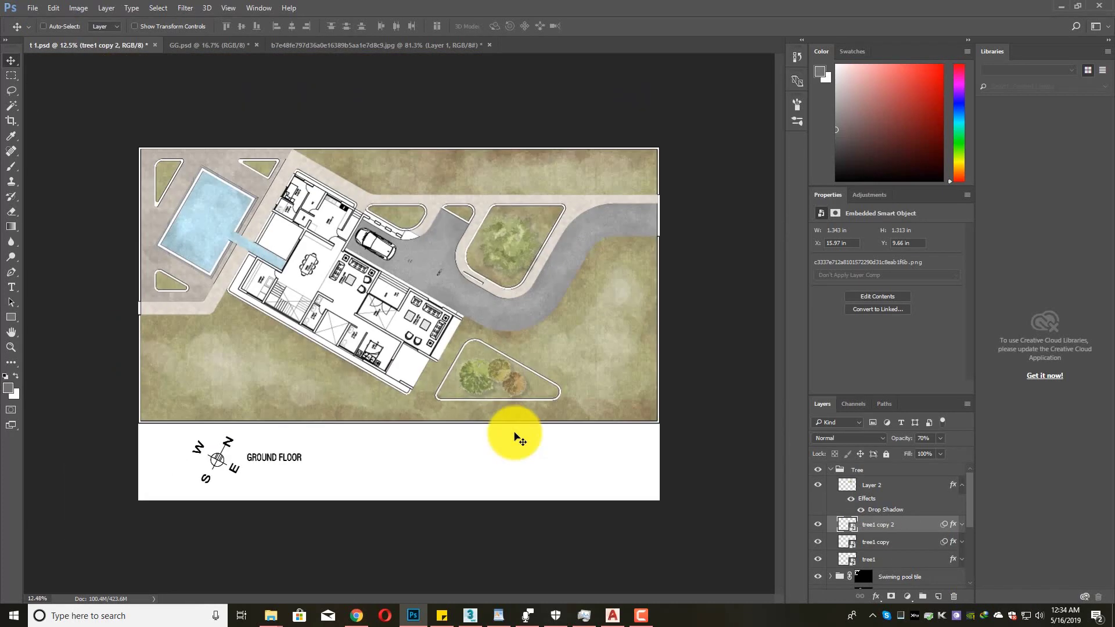
pyautogui.scroll(2, 517, 436)
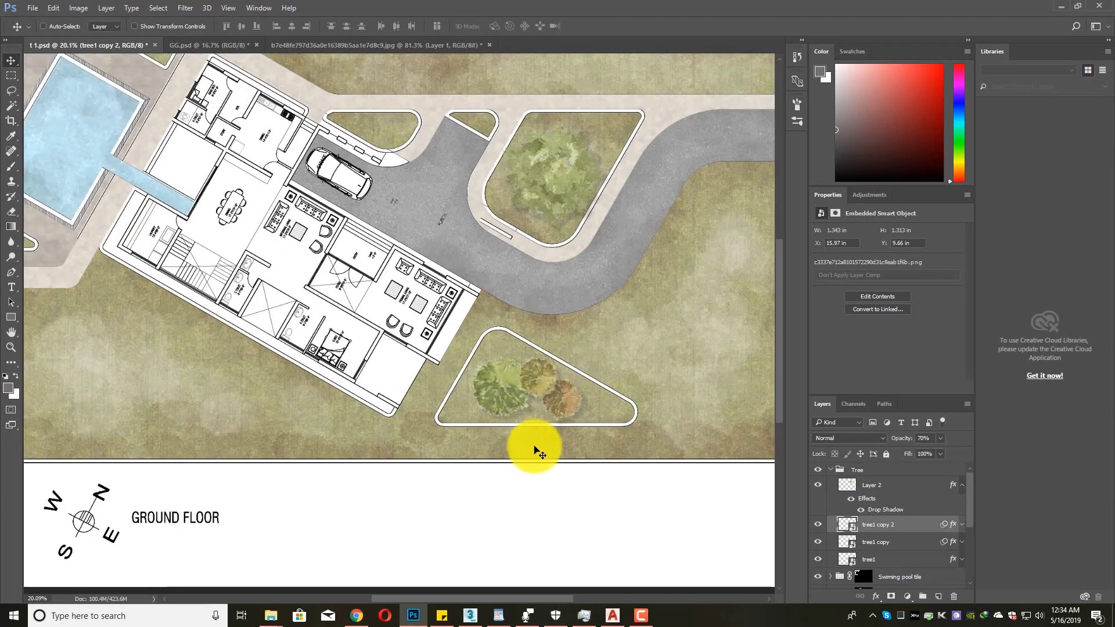
pyautogui.scroll(-1, 540, 455)
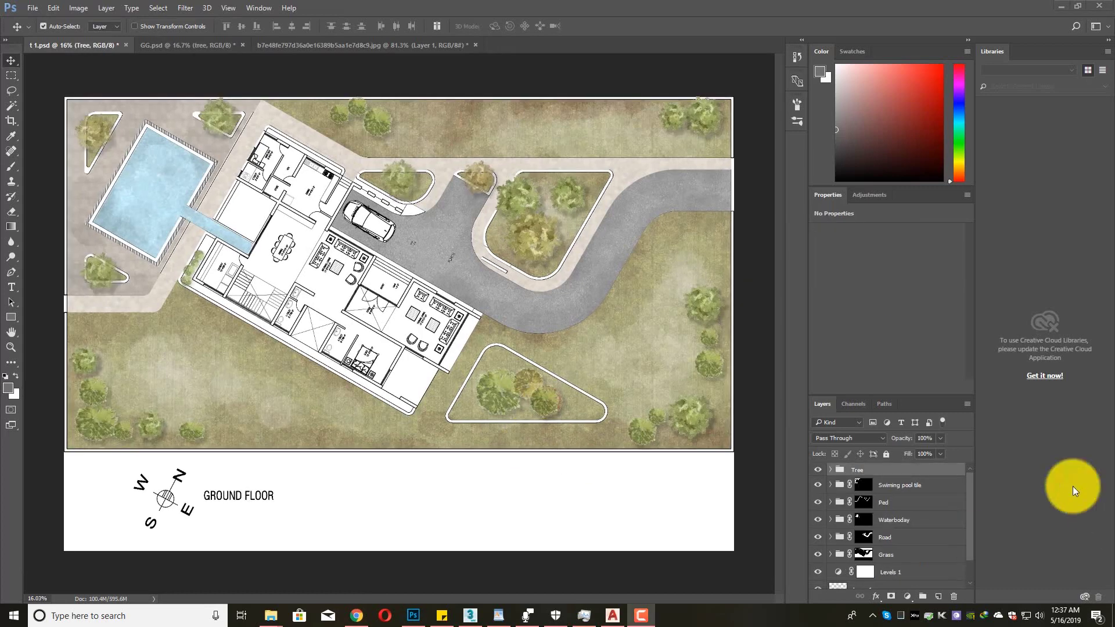
pyautogui.scroll(-3, 350, 346)
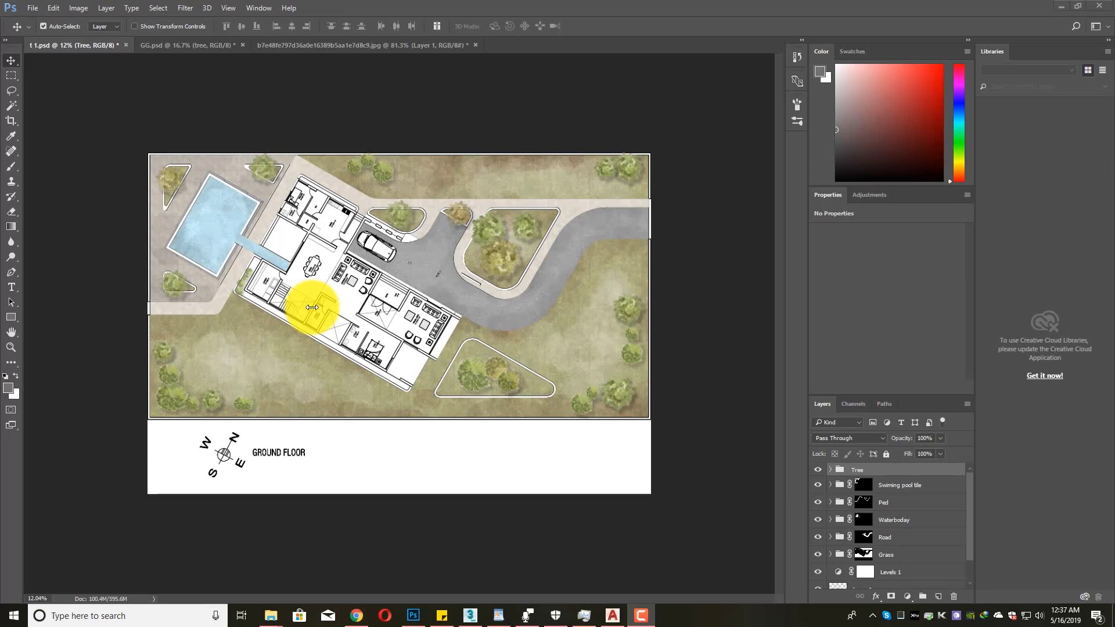
pyautogui.click(10, 76)
pyautogui.click(11, 63)
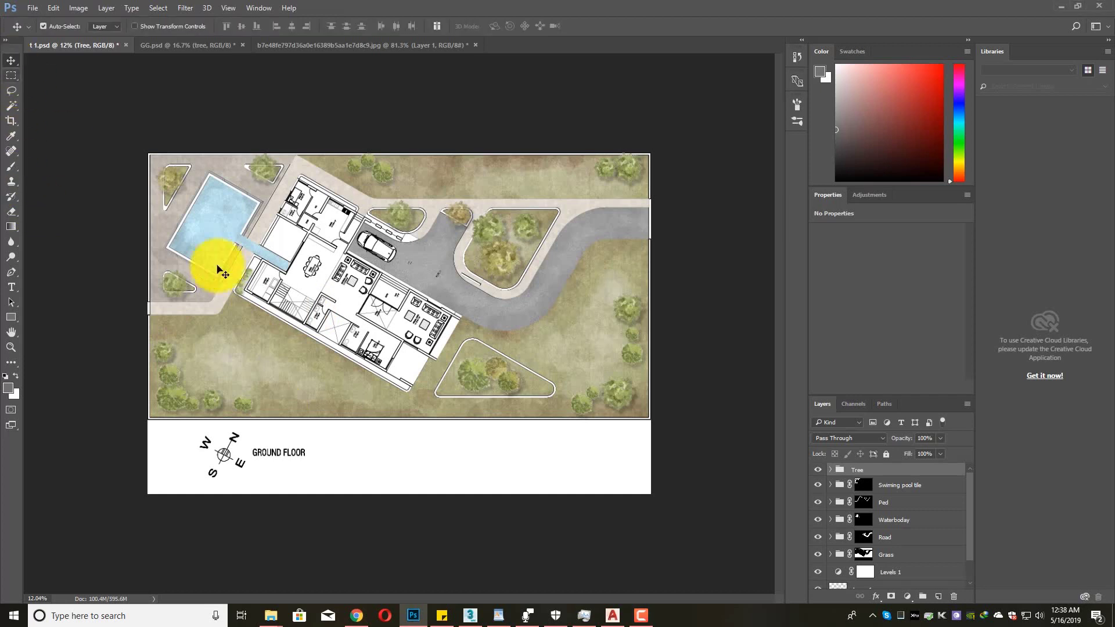
pyautogui.scroll(1, 421, 319)
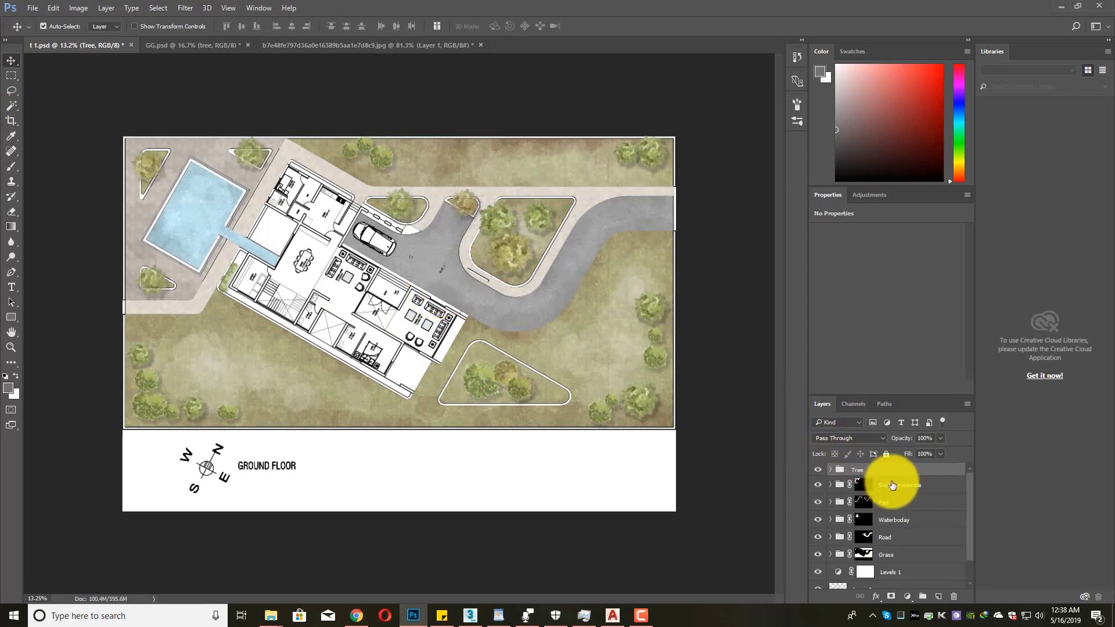
pyautogui.scroll(-2, 912, 512)
pyautogui.scroll(2, 908, 570)
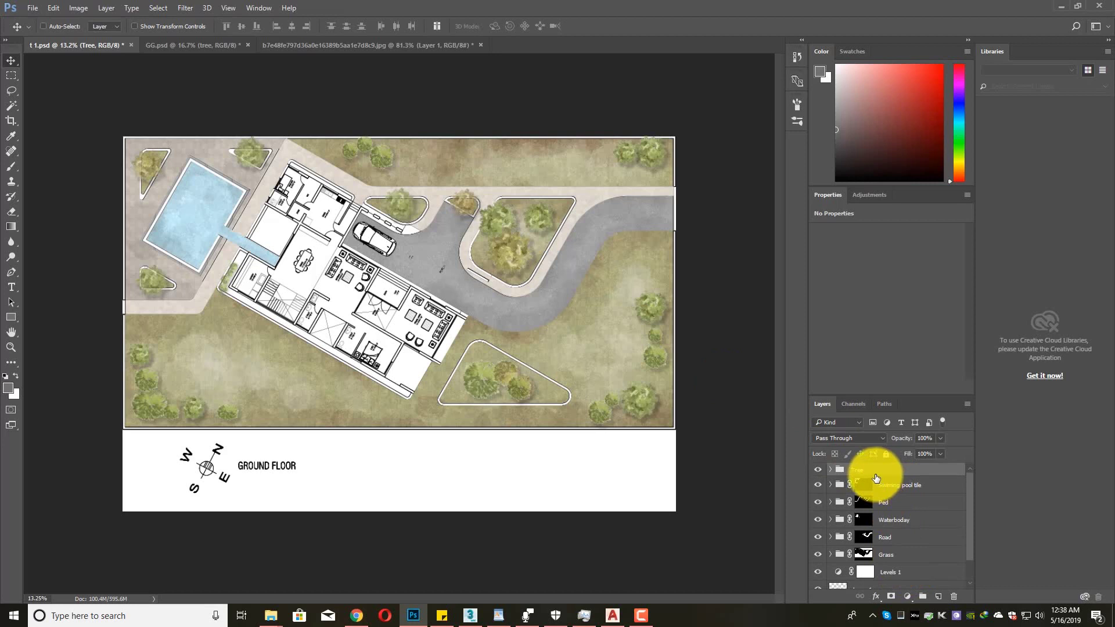
# - Stamp all visible layers into a new layer above the Tree group and convert it to a smart object
pyautogui.hotkey('ctrl', 'shift', 'alt', 'e')
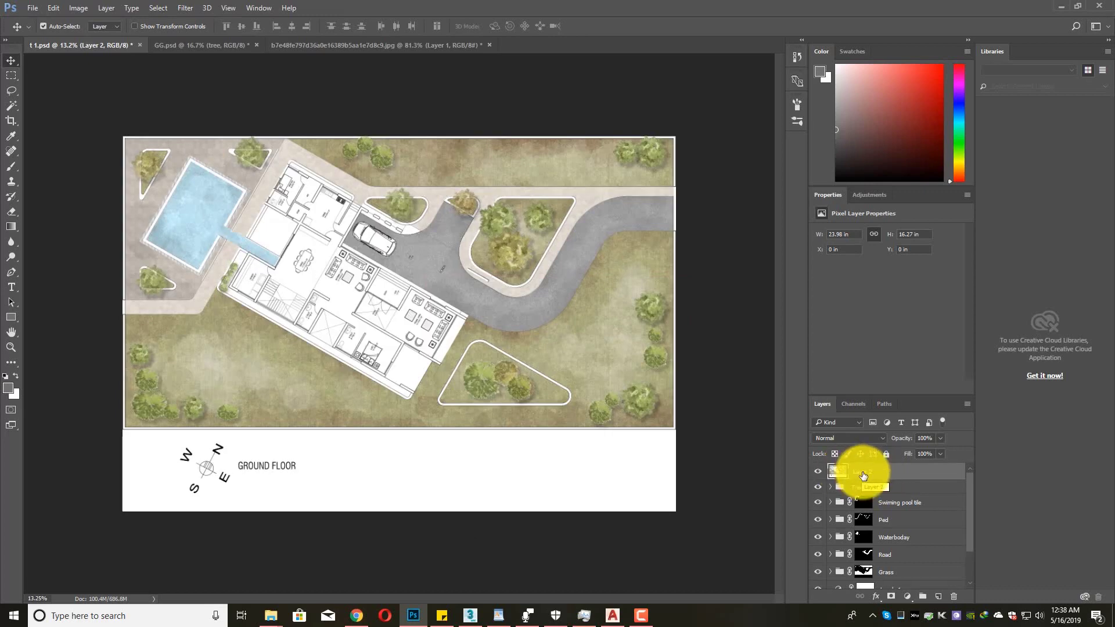
pyautogui.rightClick(857, 470)
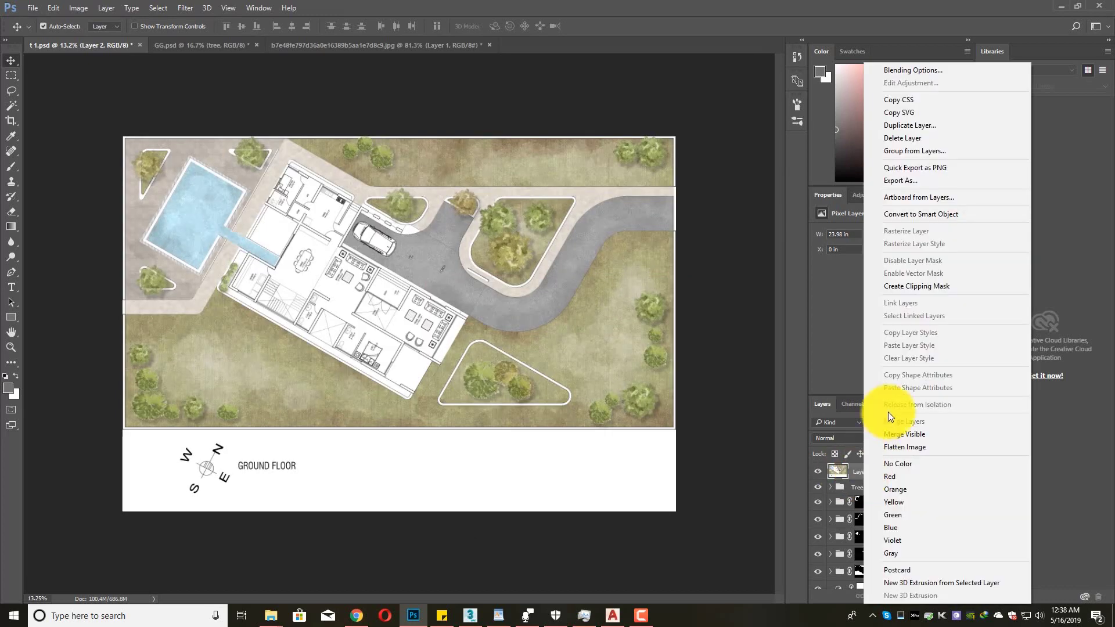
pyautogui.click(905, 215)
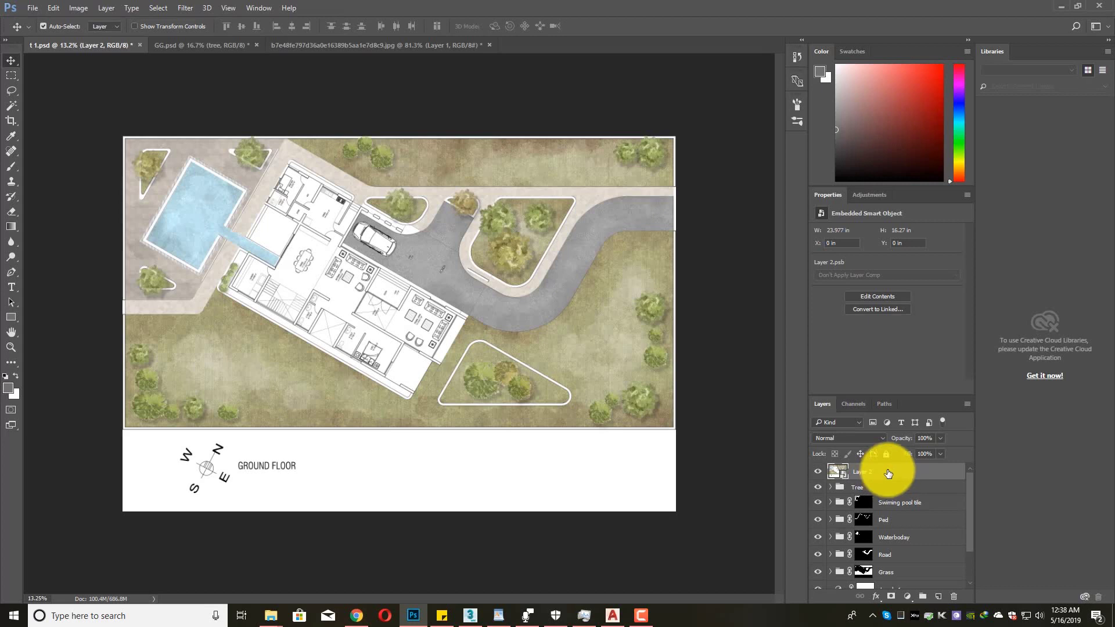
# - Apply the Camera Raw Filter to the merged layer with Temperature +3, Clarity +23, Dehaze +9, Vibrance +10 and Saturation -9
pyautogui.click(177, 7)
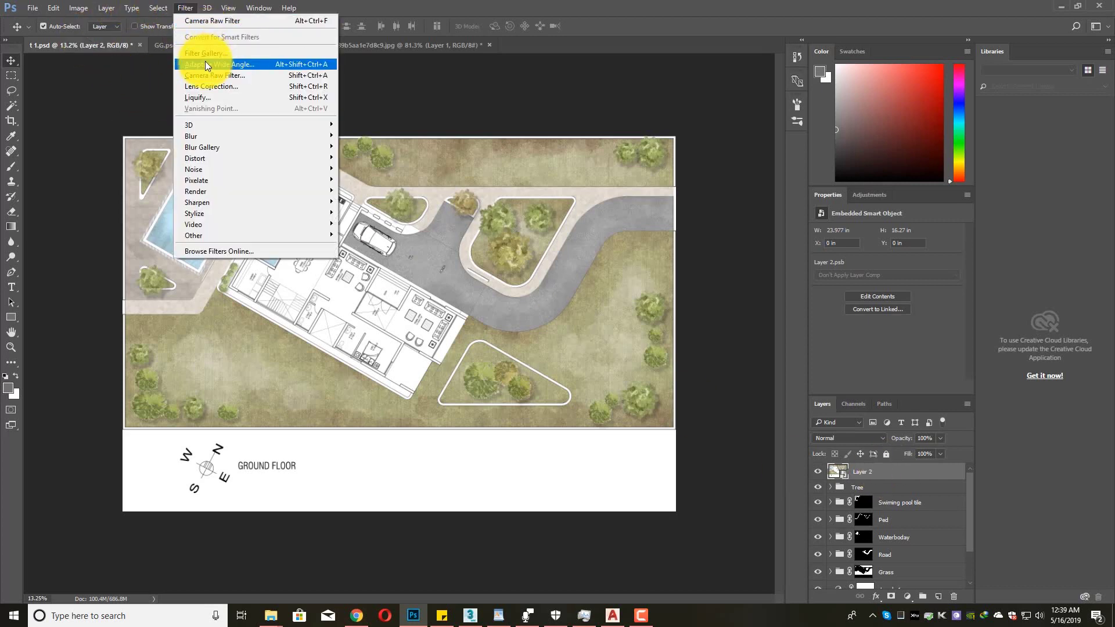
pyautogui.click(212, 76)
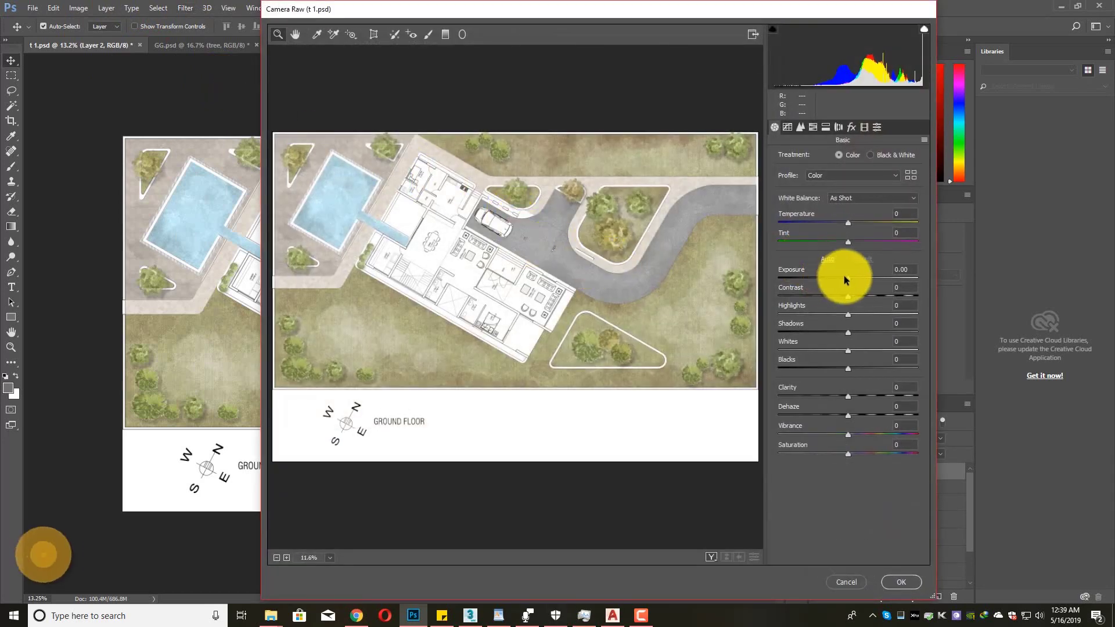
pyautogui.moveTo(850, 224); pyautogui.dragTo(853, 224)
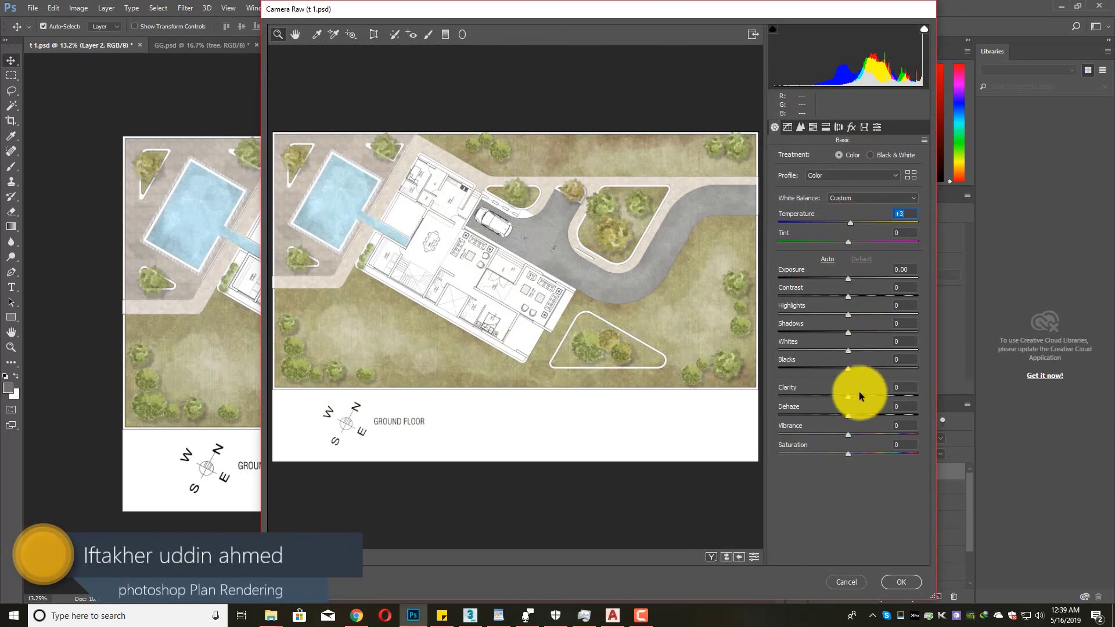
pyautogui.moveTo(852, 395)
pyautogui.mouseDown()
pyautogui.moveTo(865, 401)
pyautogui.moveTo(856, 415)
pyautogui.mouseUp()
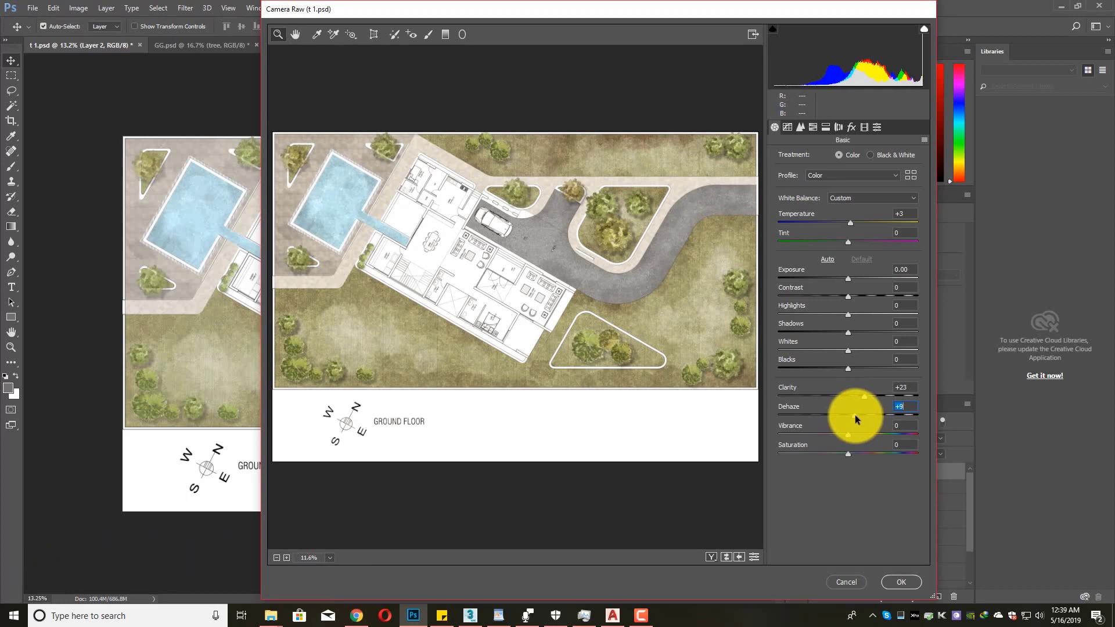
pyautogui.moveTo(852, 436); pyautogui.dragTo(842, 455)
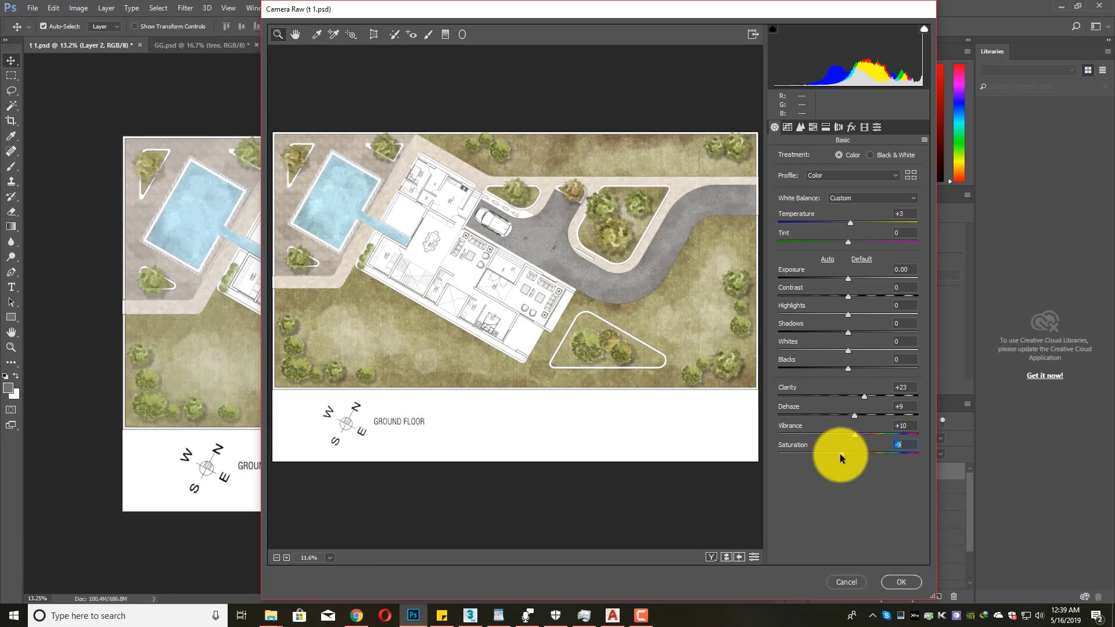
# - Add a subtle dark post-crop vignette to the plan with a slightly negative Amount
pyautogui.click(850, 127)
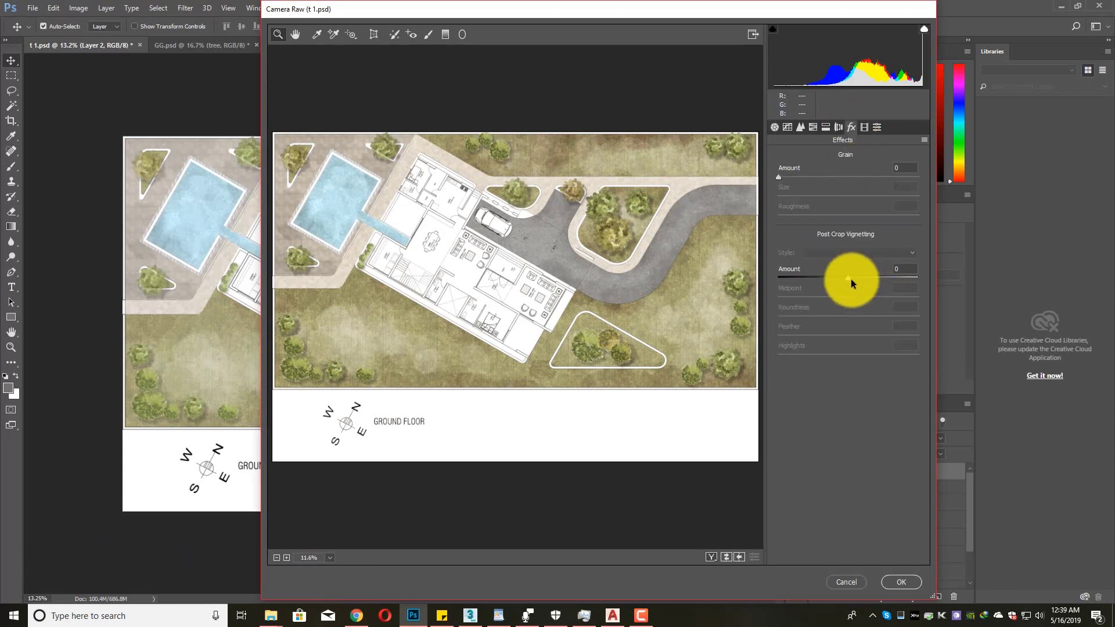
pyautogui.moveTo(849, 278); pyautogui.dragTo(842, 285)
# - Try the HSL saturation of the Blues at +100 and -100, and reset it to 0
pyautogui.click(824, 129)
pyautogui.click(813, 129)
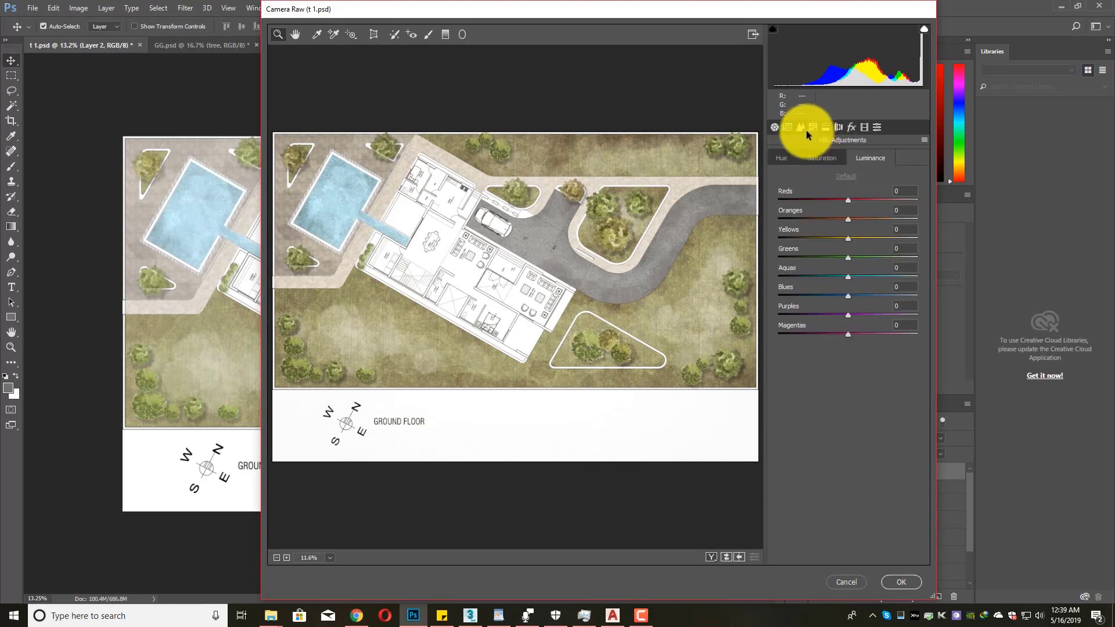
pyautogui.click(792, 130)
pyautogui.click(800, 129)
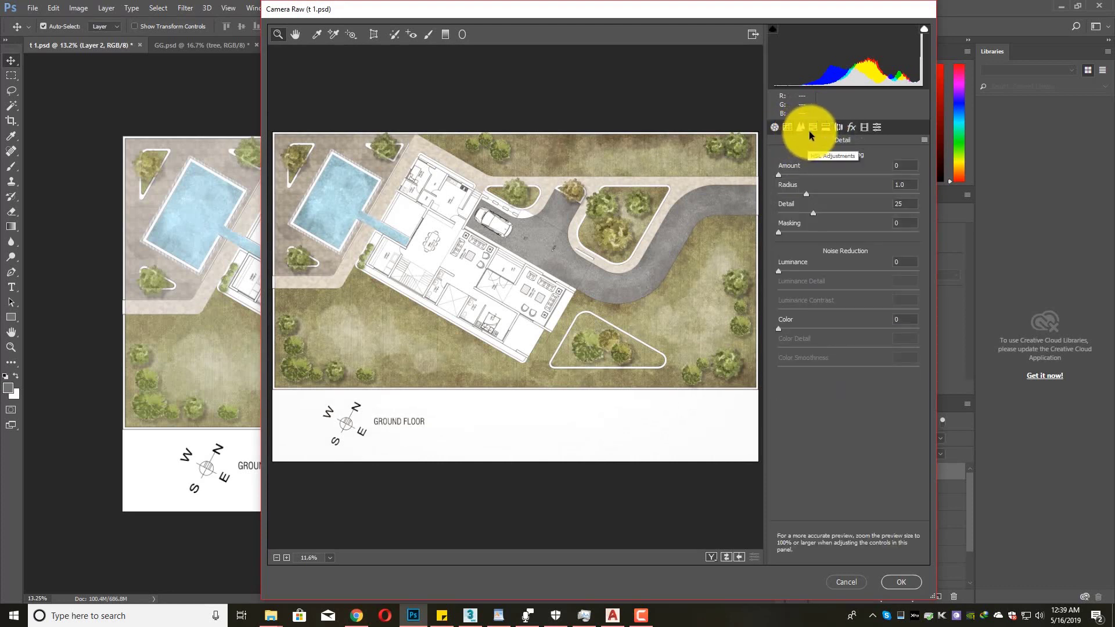
pyautogui.click(811, 129)
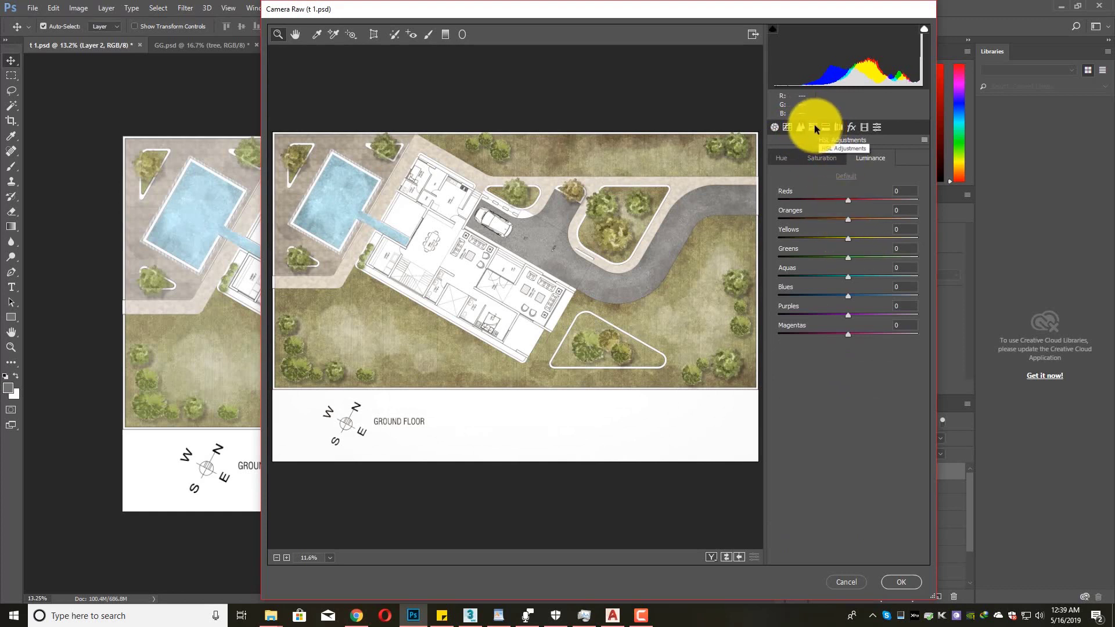
pyautogui.click(828, 159)
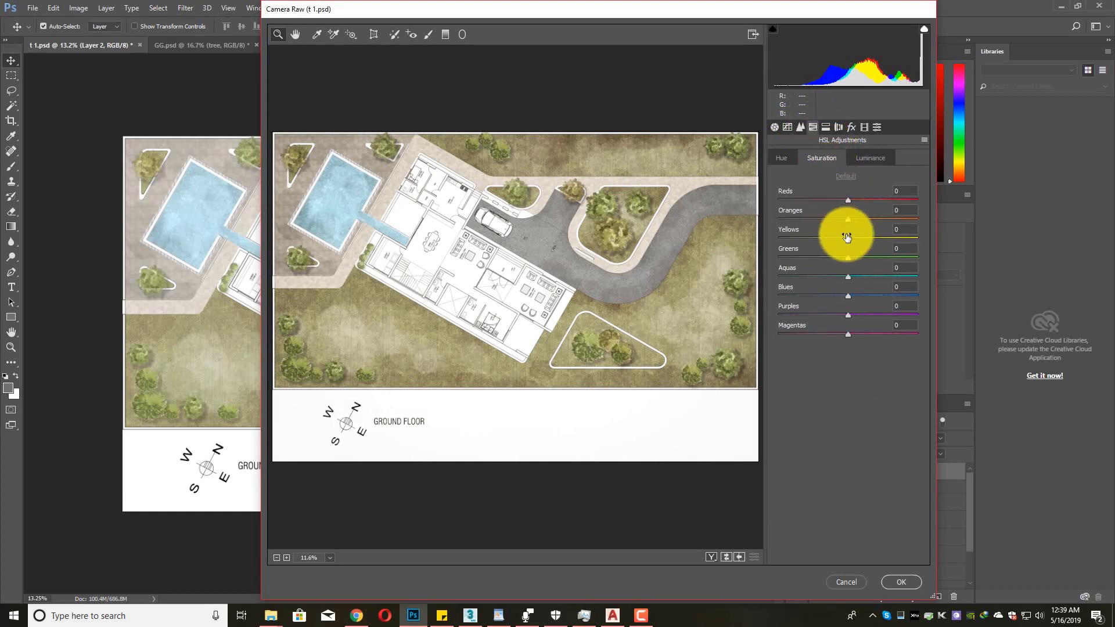
pyautogui.moveTo(852, 295); pyautogui.dragTo(922, 299)
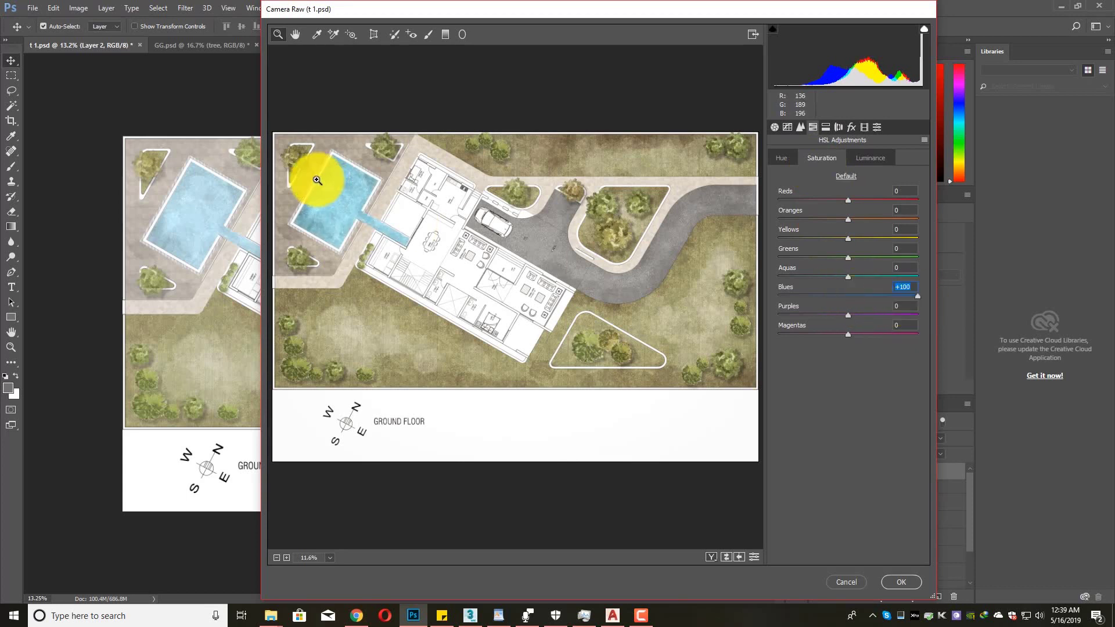
pyautogui.moveTo(853, 295); pyautogui.dragTo(775, 294)
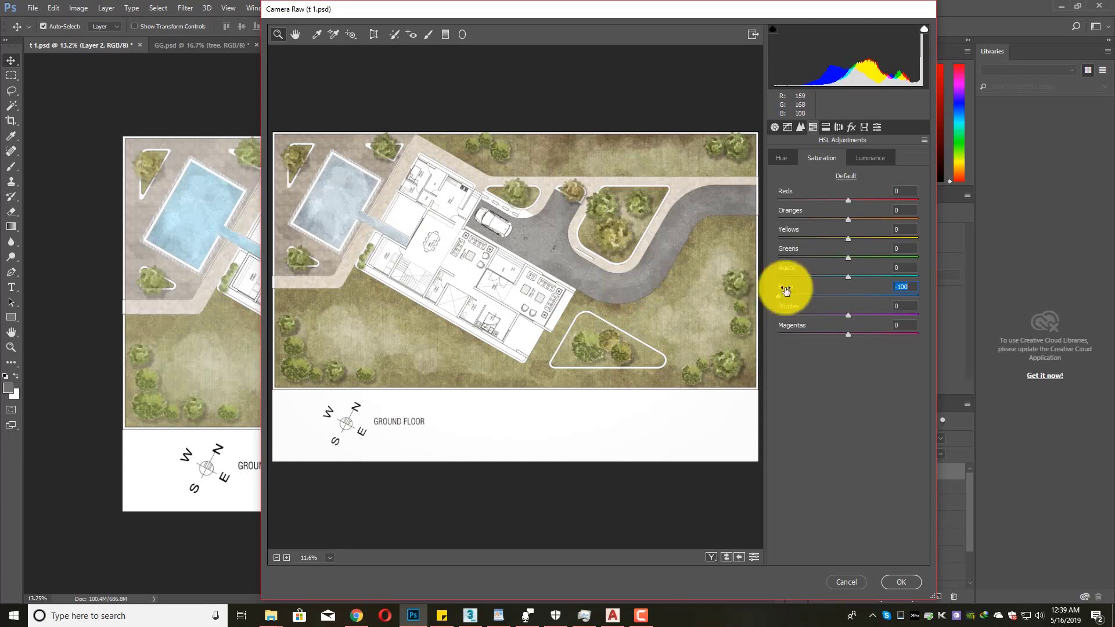
pyautogui.write('0')
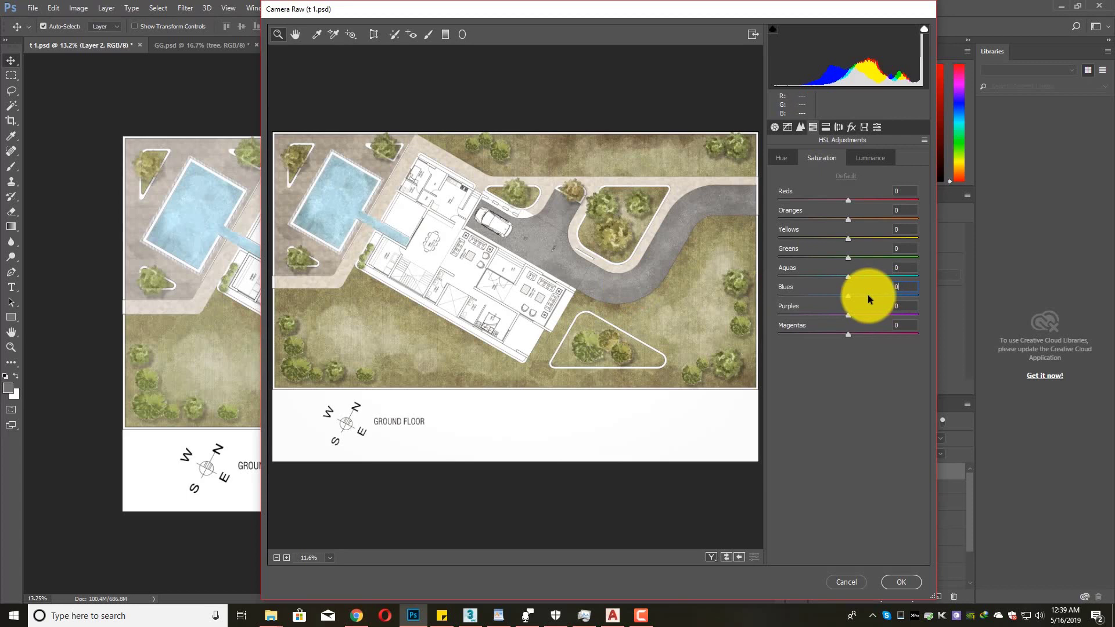
# - Set the merged layer's Camera Raw basic adjustments to Exposure +0.15, Contrast +8, Clarity +30 and Vibrance +20
pyautogui.click(475, 223)
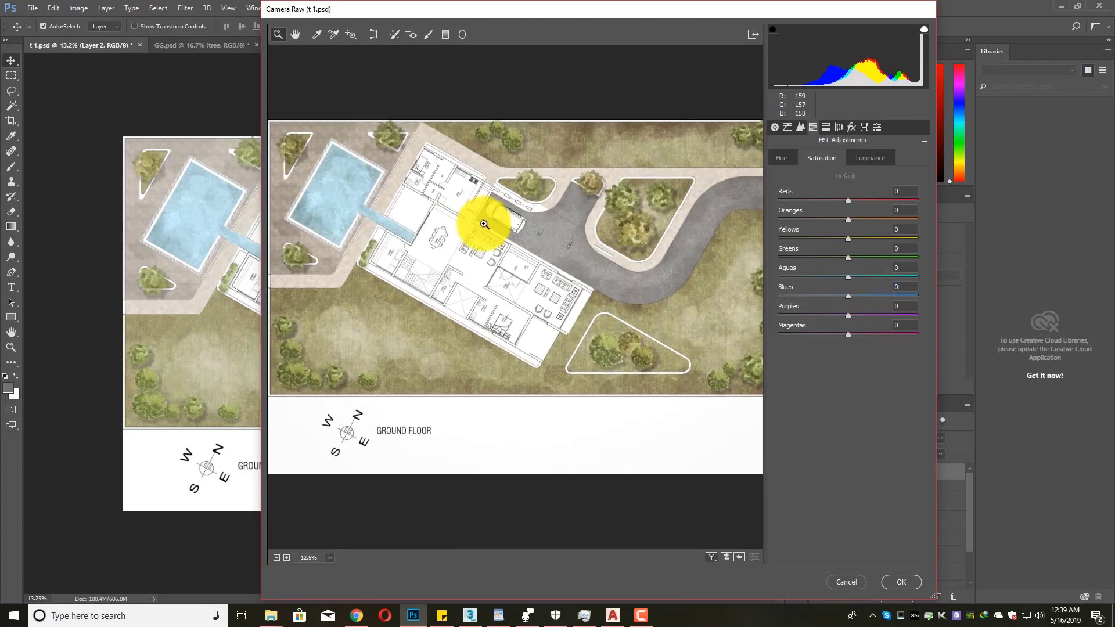
pyautogui.click(789, 126)
pyautogui.click(775, 127)
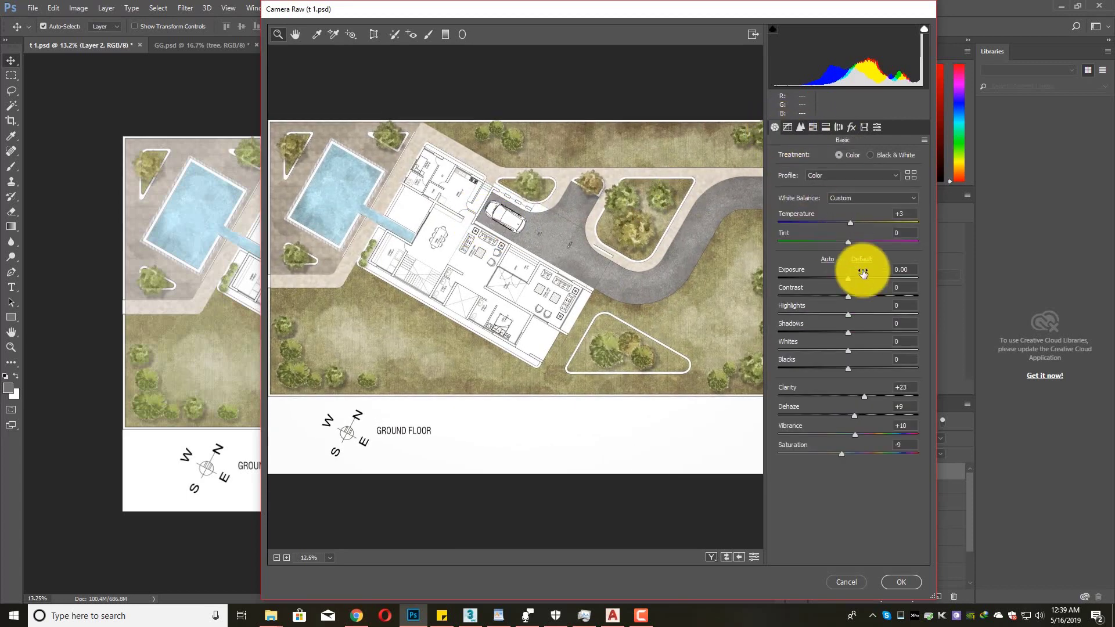
pyautogui.moveTo(852, 278); pyautogui.dragTo(853, 279)
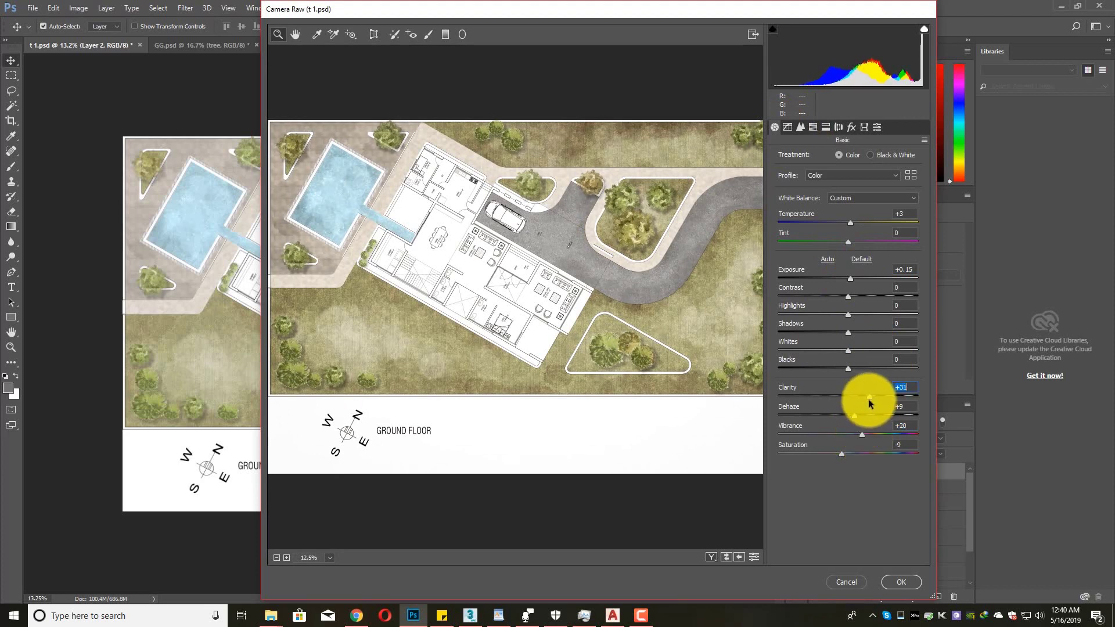
pyautogui.moveTo(869, 399); pyautogui.dragTo(869, 399)
pyautogui.moveTo(852, 296); pyautogui.dragTo(854, 297)
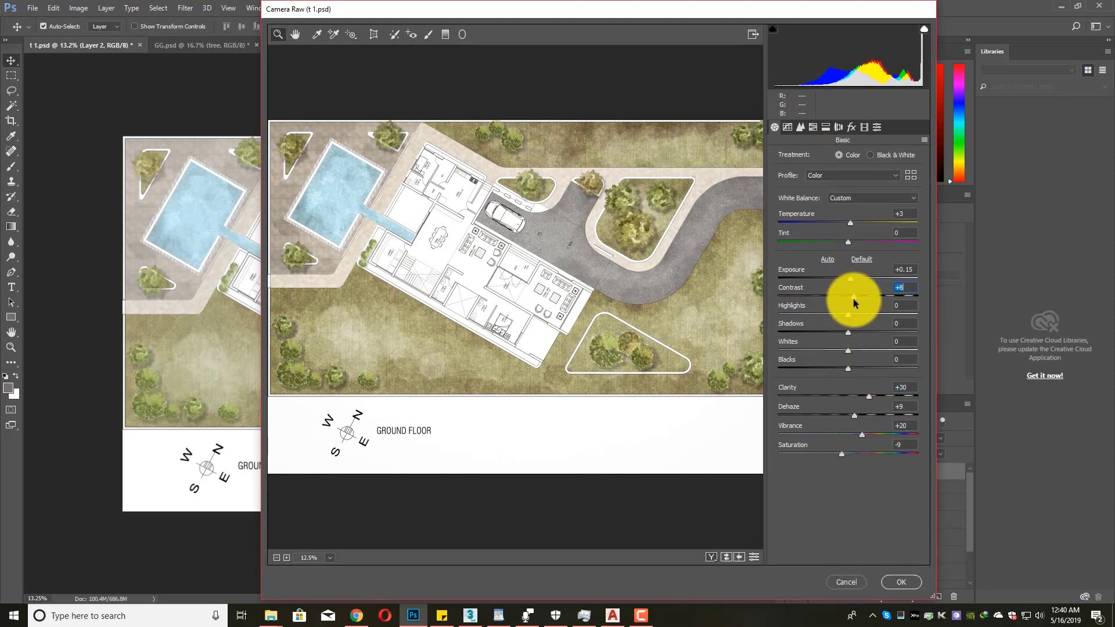
pyautogui.scroll(-5, 533, 328)
pyautogui.scroll(5, 507, 304)
# - Warm the plan with a Temperature of +10 and apply the Camera Raw Filter to the merged layer
pyautogui.moveTo(852, 221); pyautogui.dragTo(856, 221)
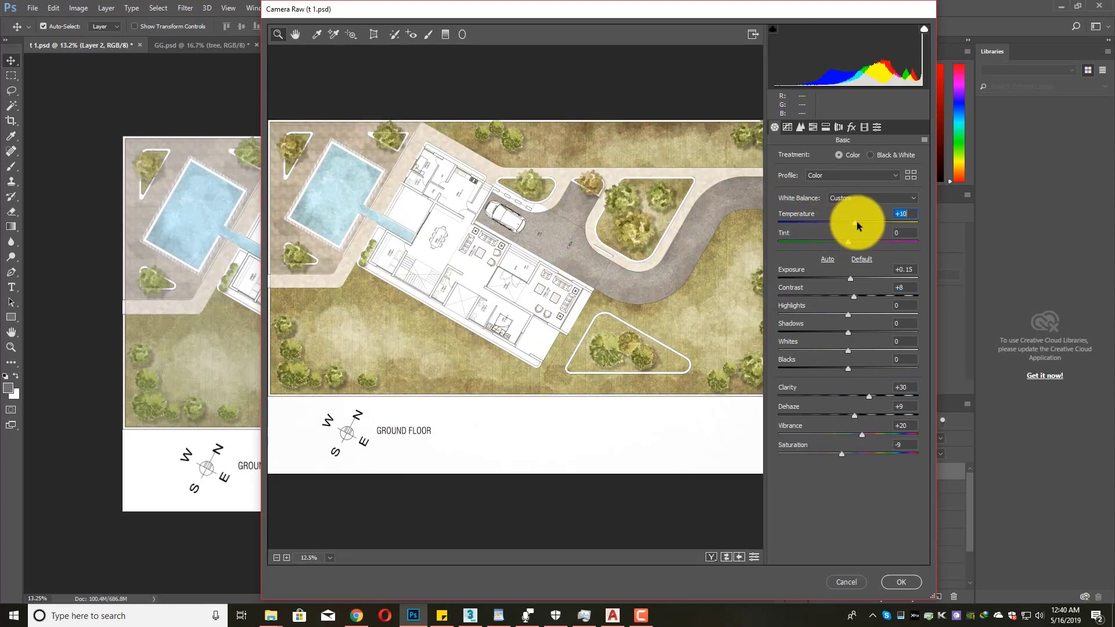
pyautogui.scroll(-3, 497, 232)
pyautogui.scroll(3, 528, 235)
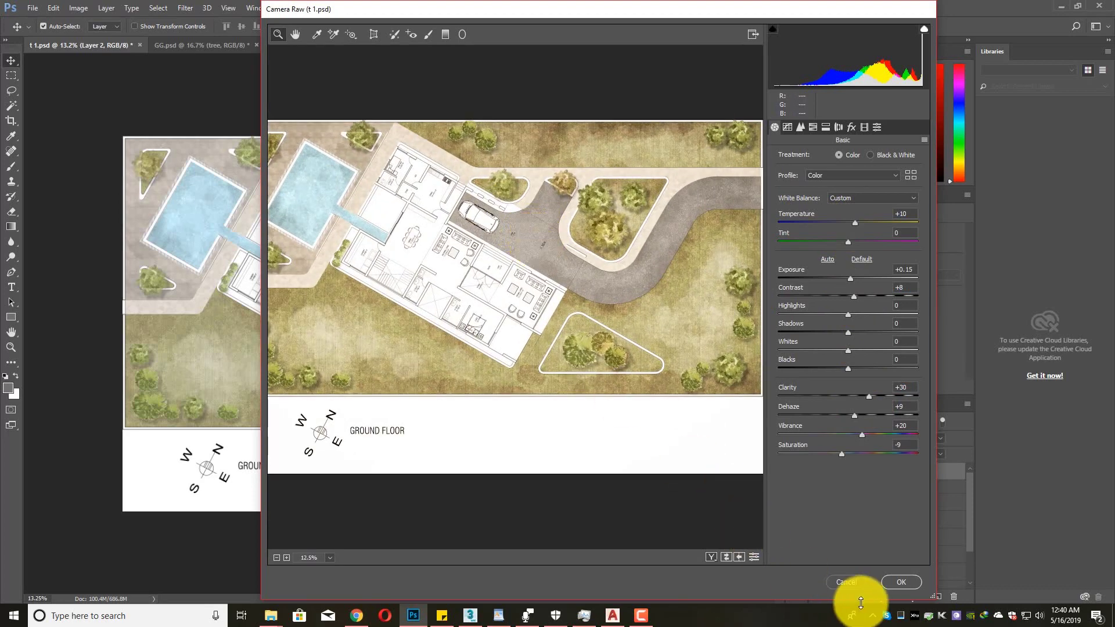
pyautogui.click(897, 582)
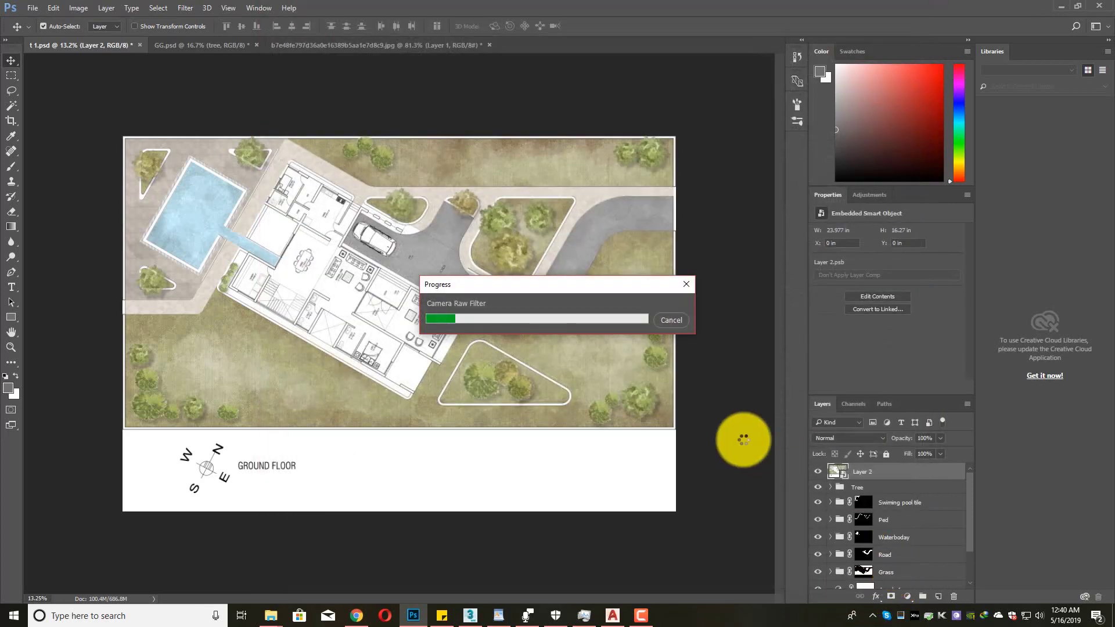
pyautogui.scroll(-3, 565, 352)
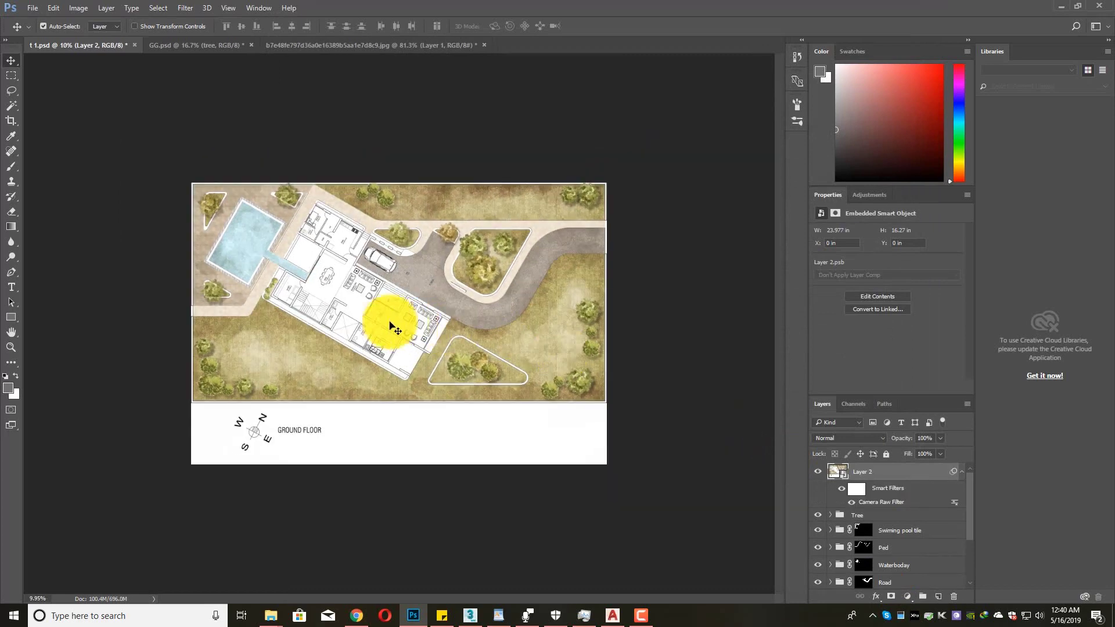
pyautogui.scroll(2, 380, 325)
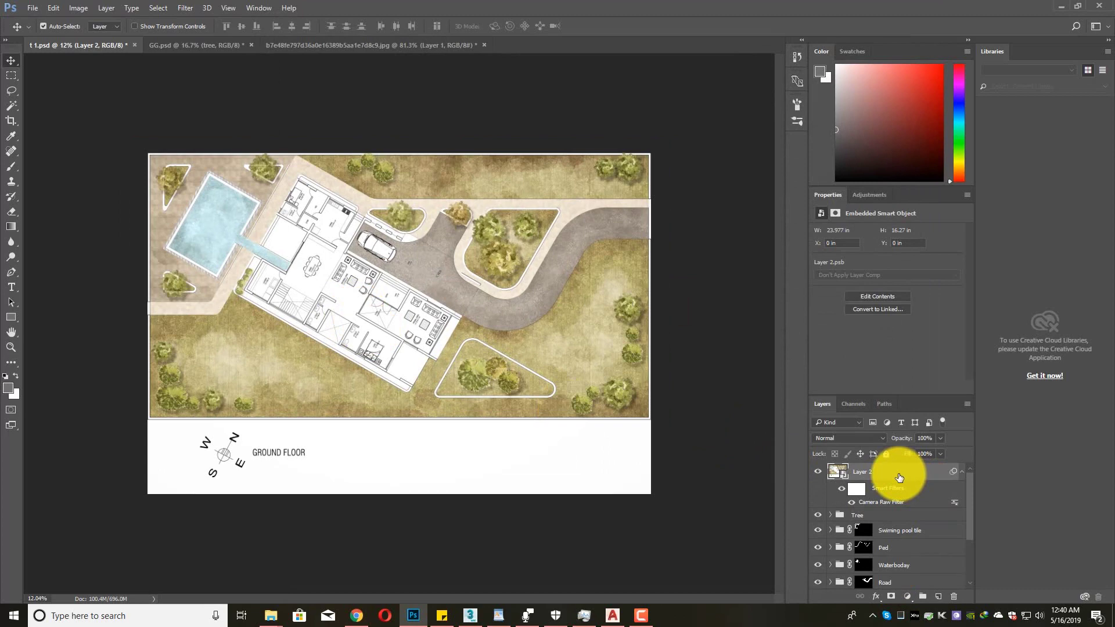
# - Reopen the merged layer's Camera Raw smart filter to review its settings, and collapse the layer's smart filter list
pyautogui.doubleClick(881, 503)
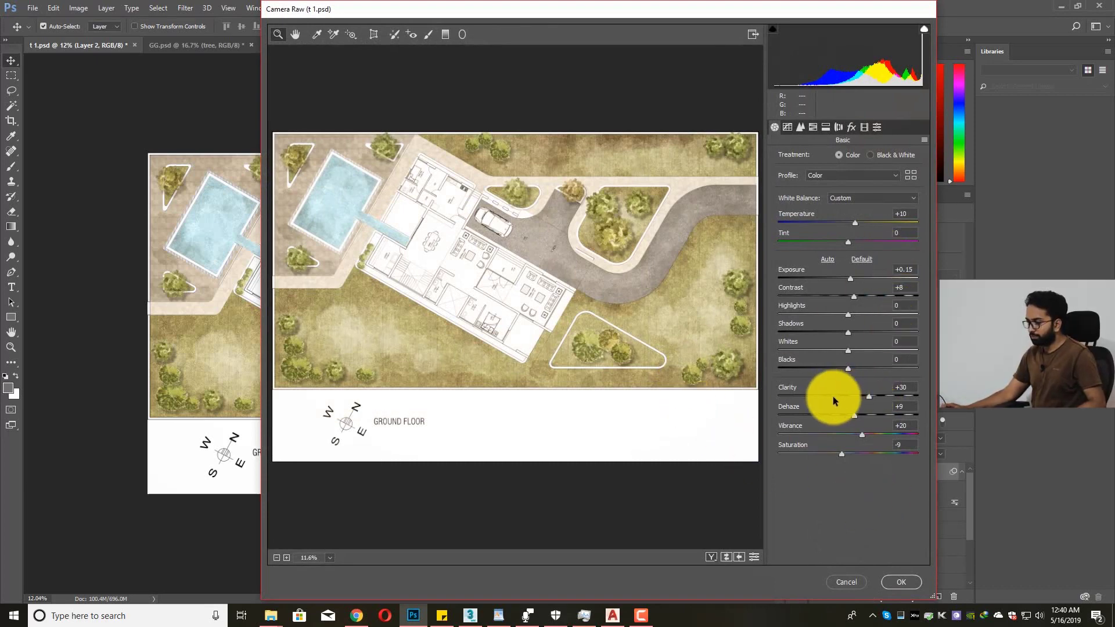
pyautogui.click(895, 583)
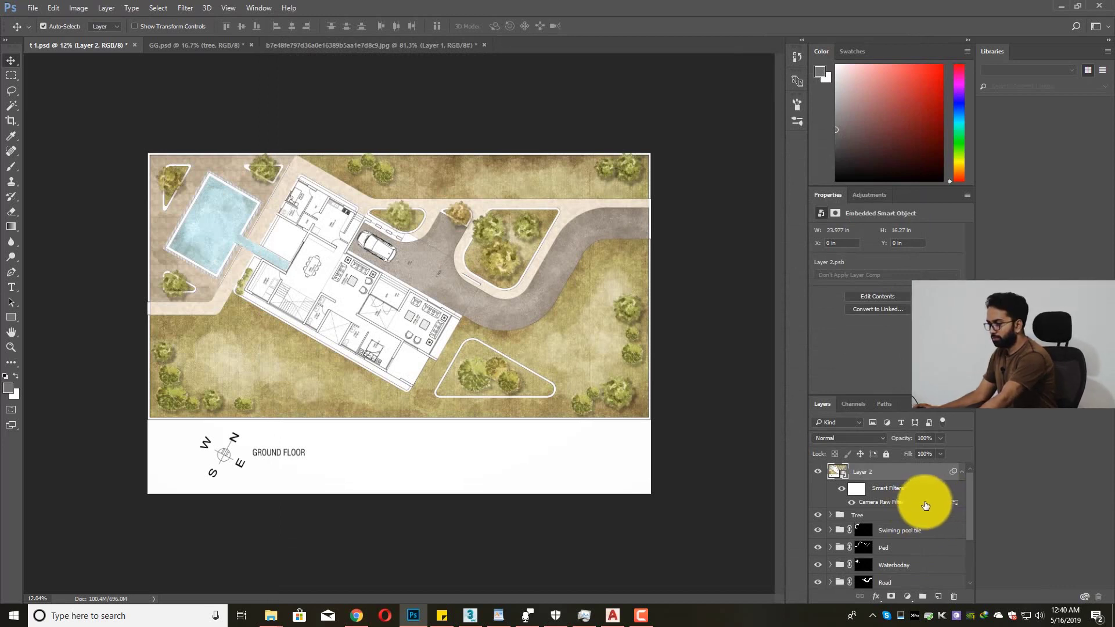
pyautogui.click(962, 473)
pyautogui.click(962, 474)
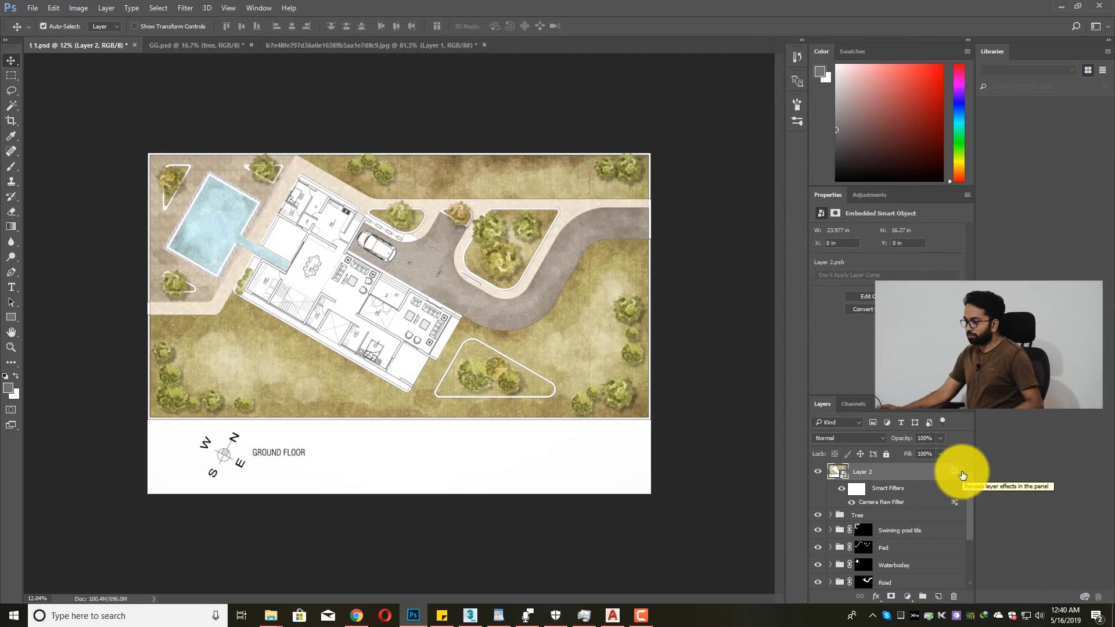
pyautogui.click(963, 474)
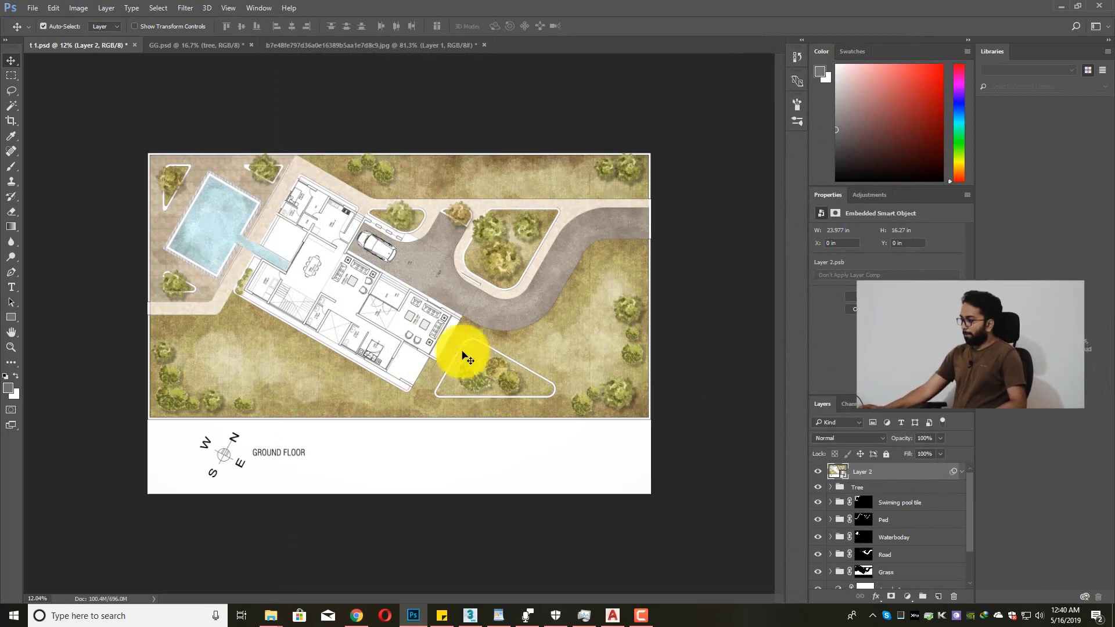
pyautogui.scroll(-1, 274, 303)
pyautogui.scroll(2, 279, 298)
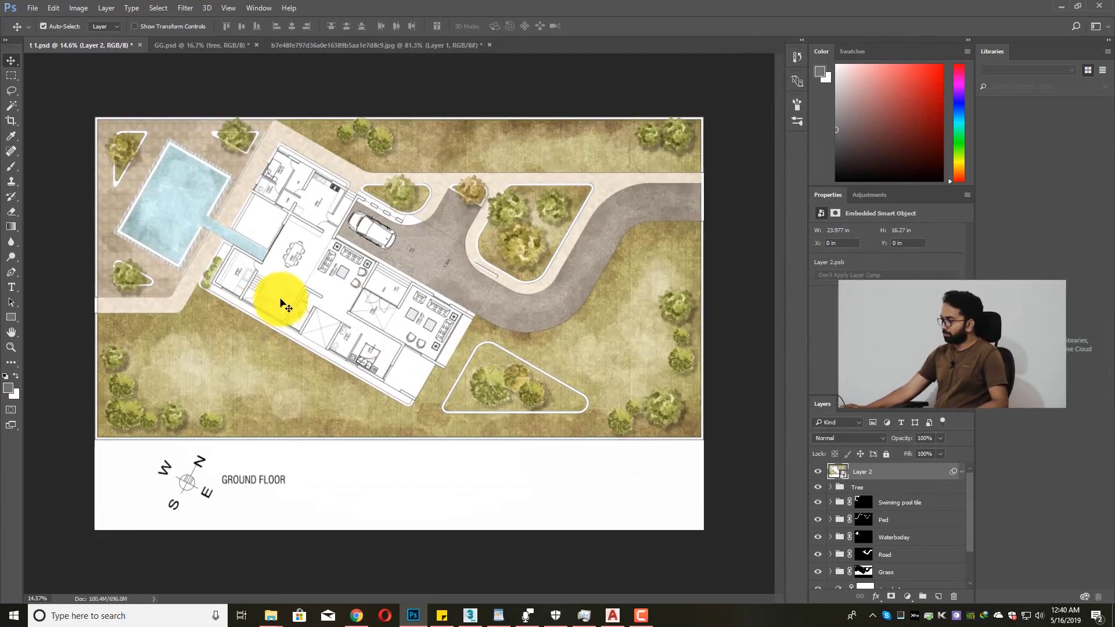